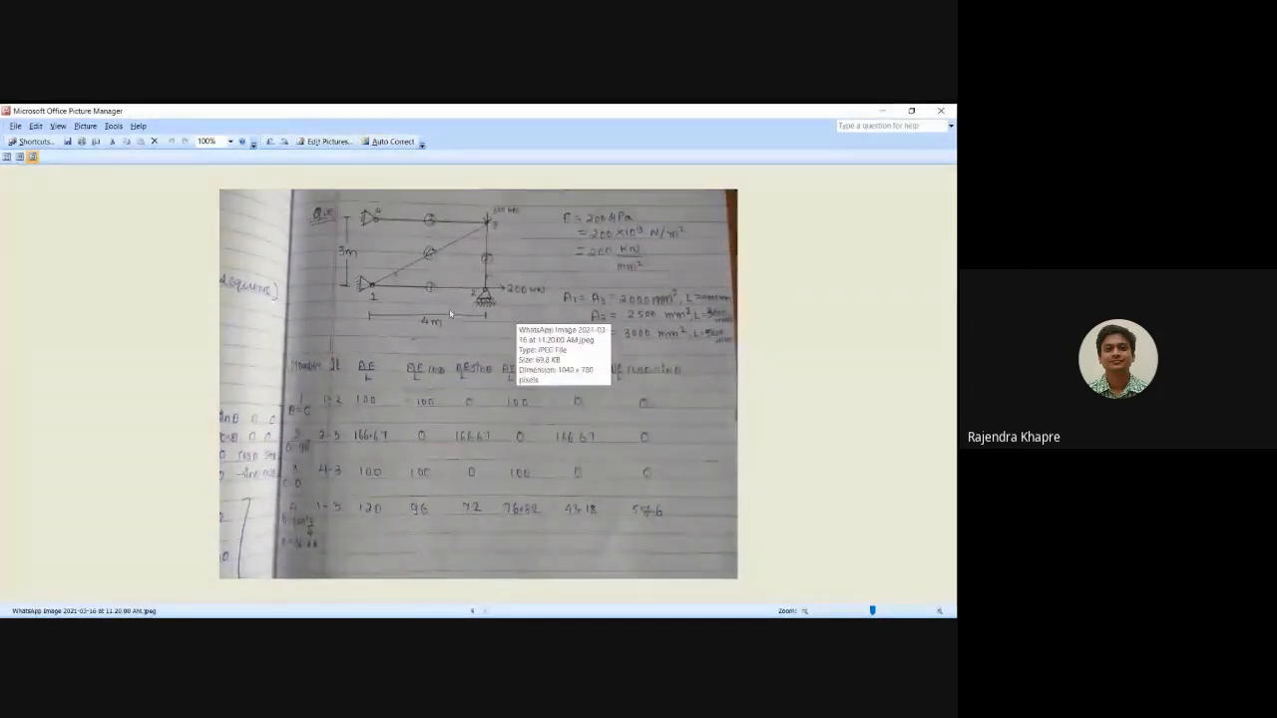
Examine the truss sketch, loads, member areas and stiffness table in the handwritten problem photo
scroll(432, 301, "up", 2, "ctrl")
scroll(423, 263, "up", 2, "ctrl")
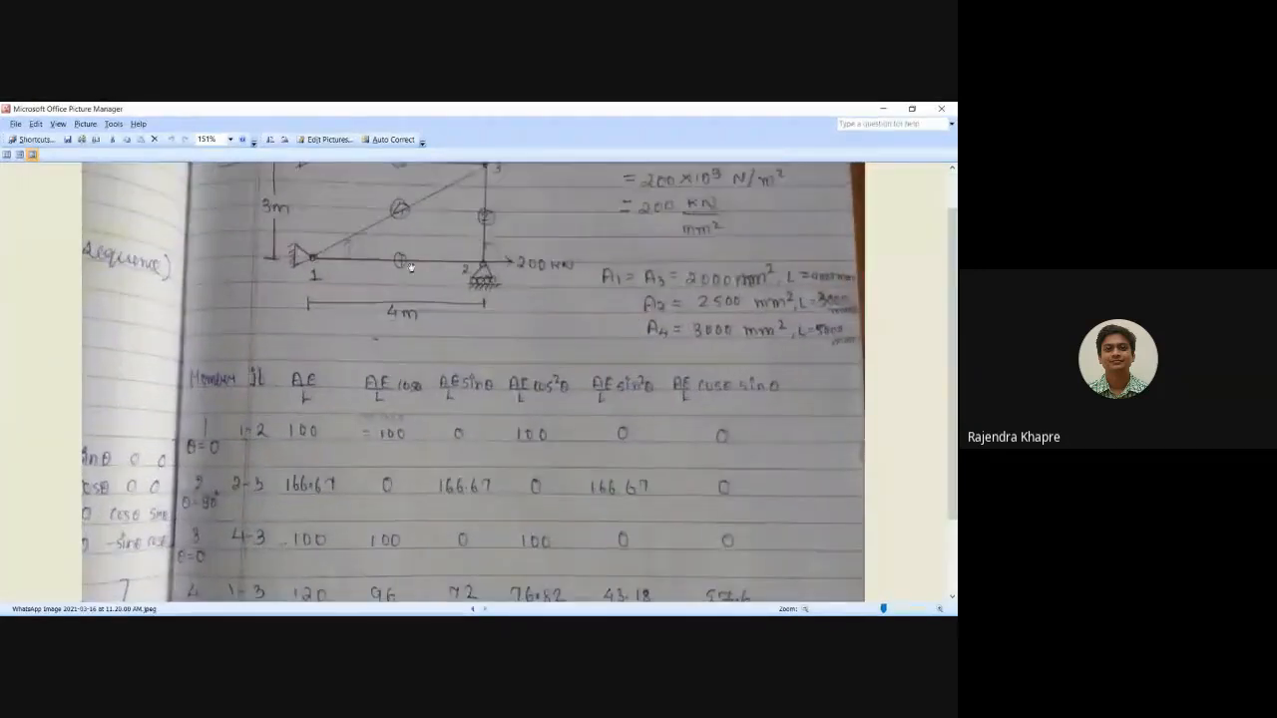
scroll(411, 268, "up", 1)
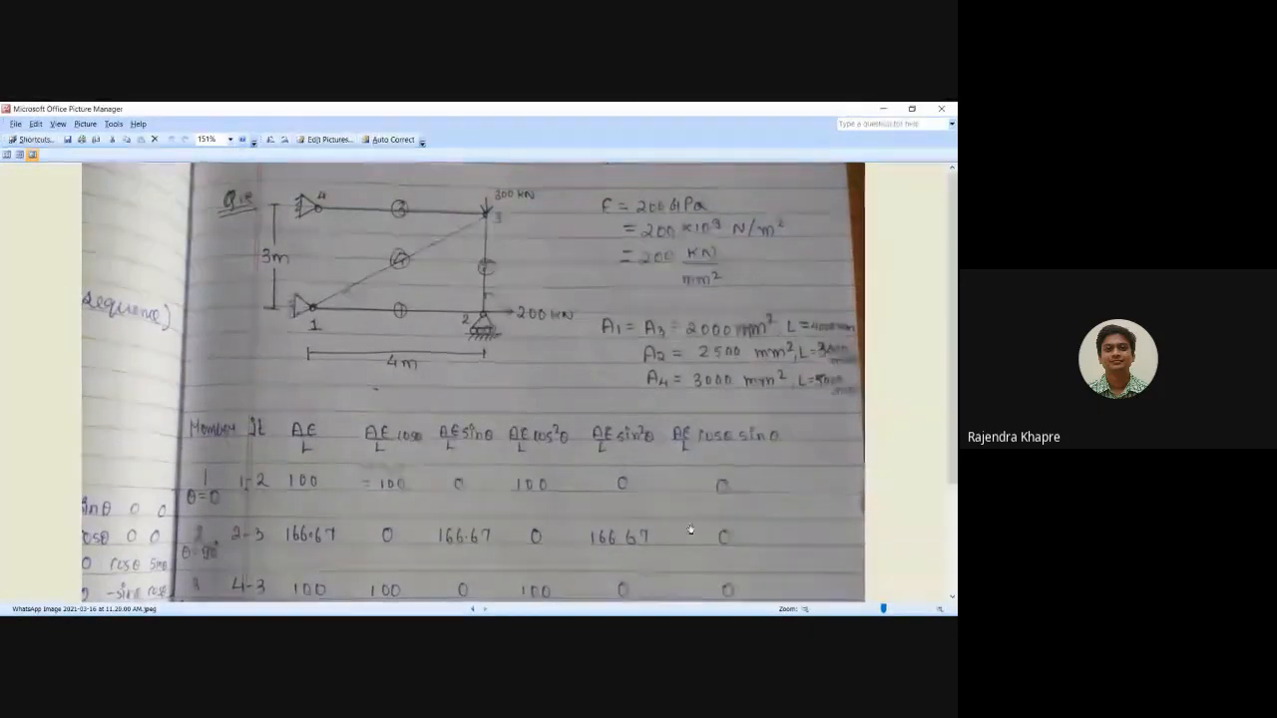
scroll(639, 539, "down", 3)
scroll(559, 556, "up", 3)
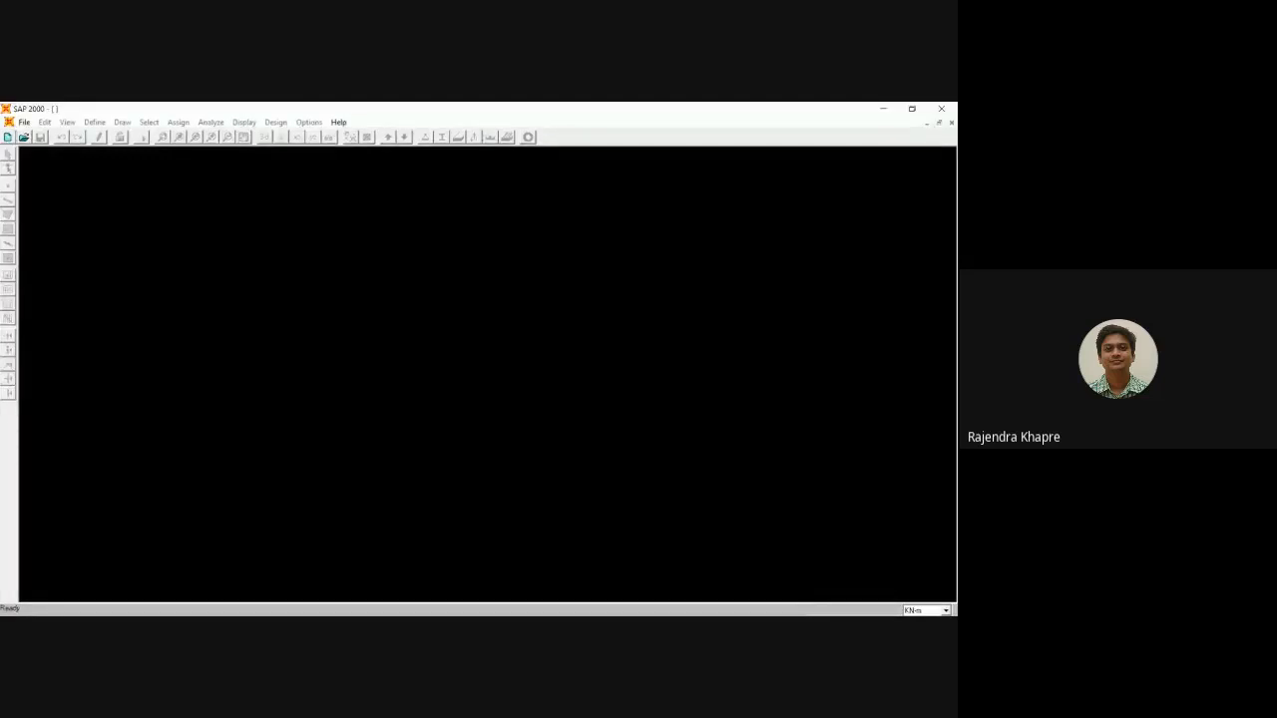
left_click(8, 137)
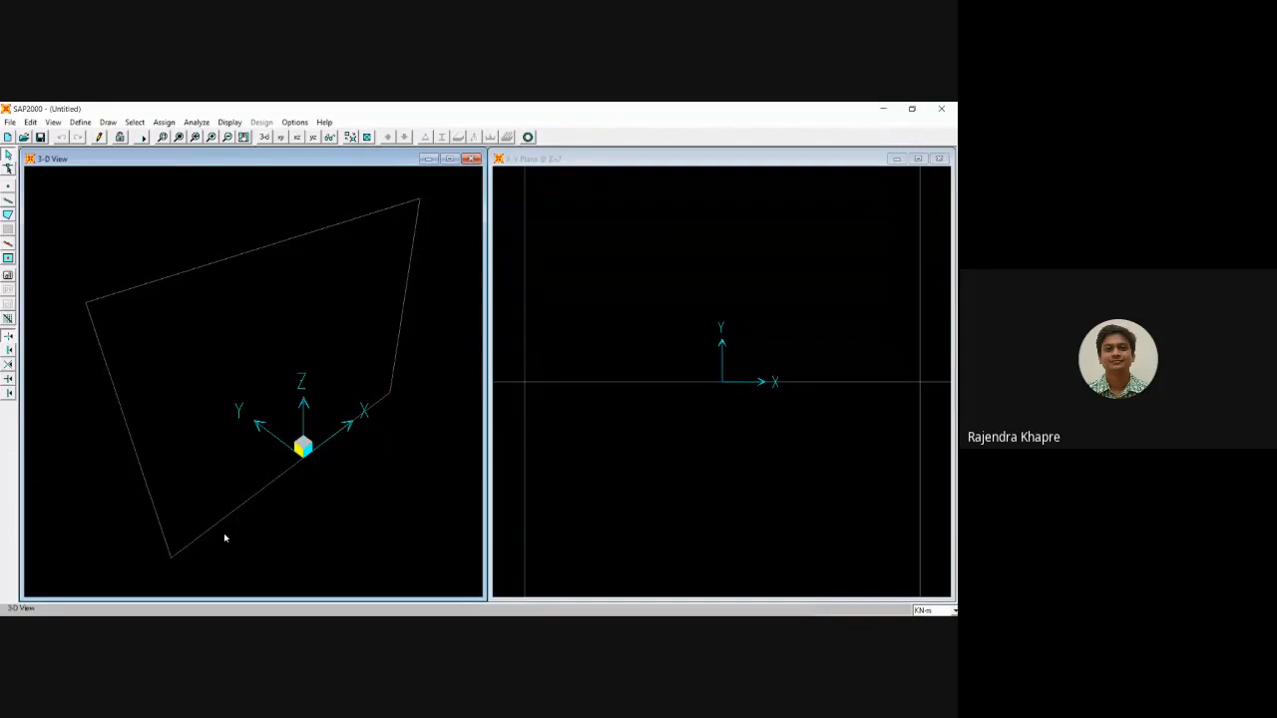
left_click(939, 158)
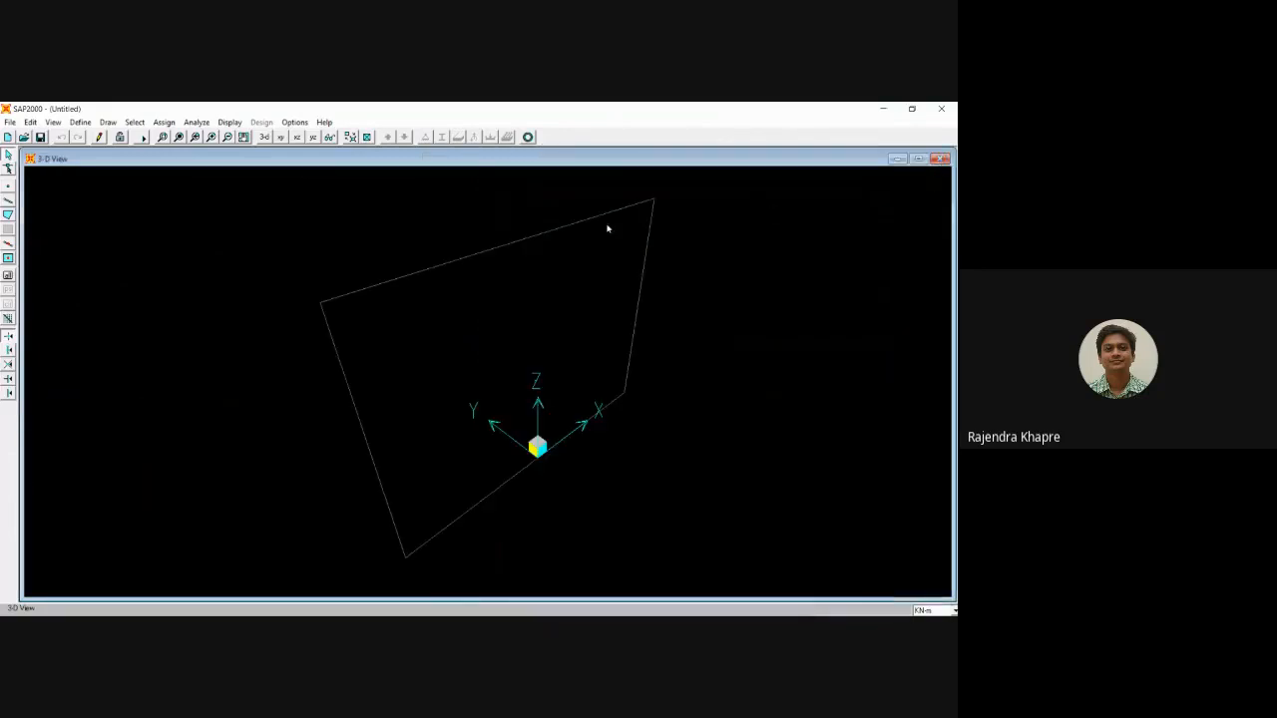
left_click(296, 137)
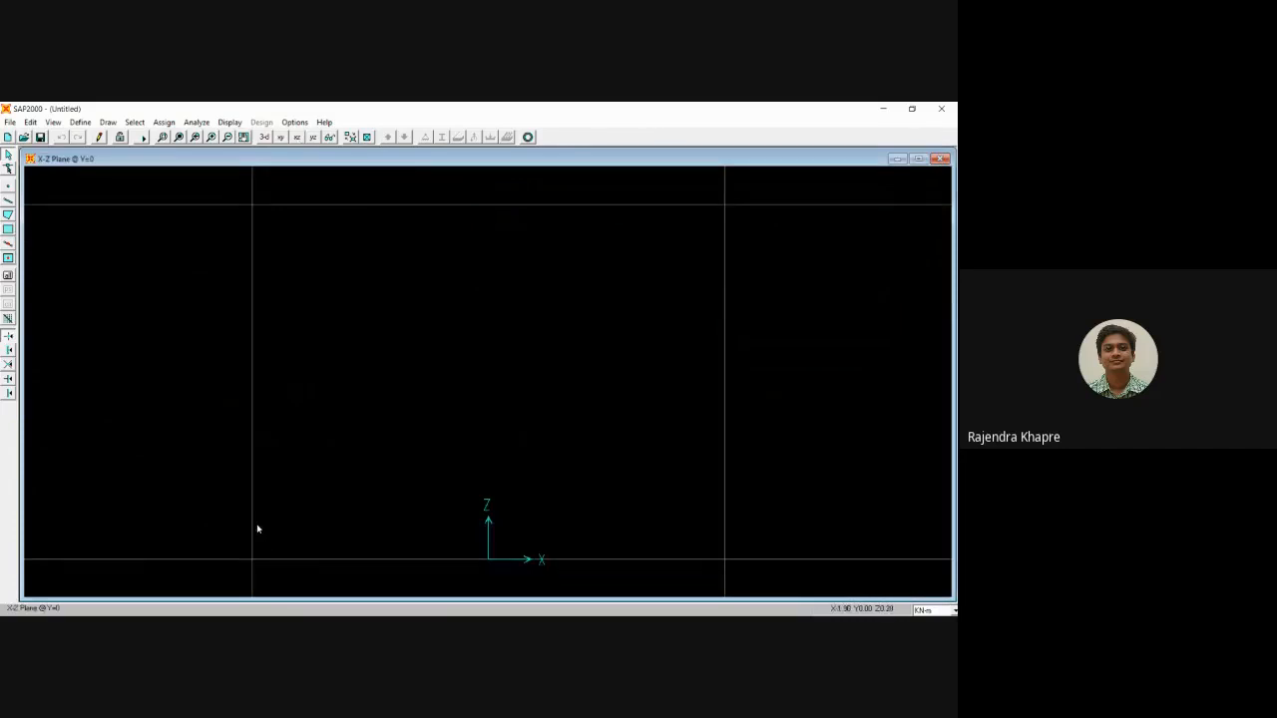
key("alt+Tab")
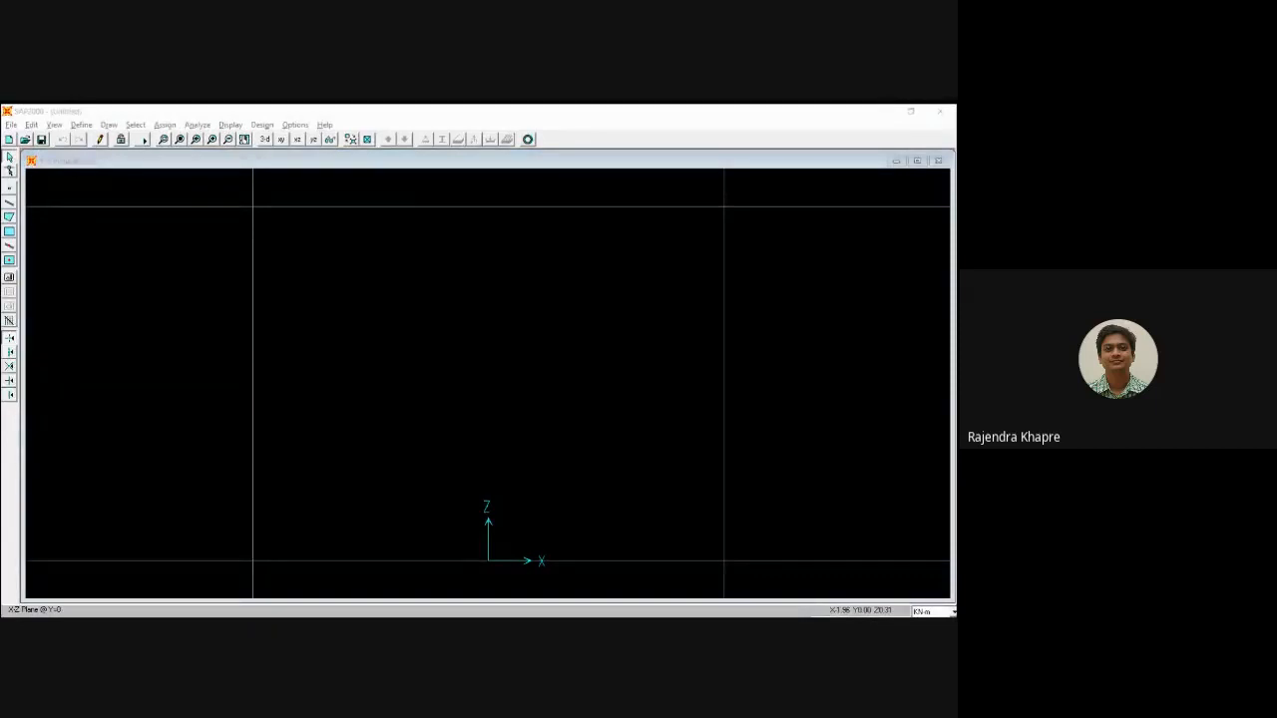
left_click(260, 516)
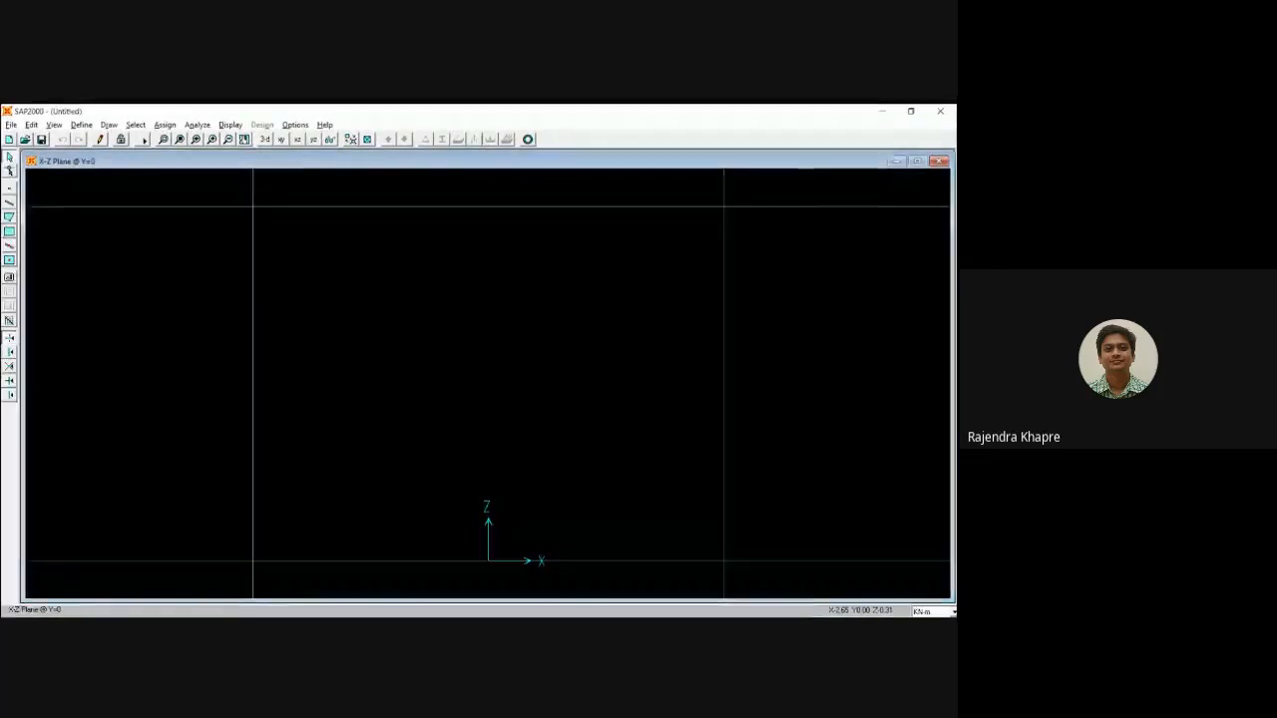
key("alt+Tab")
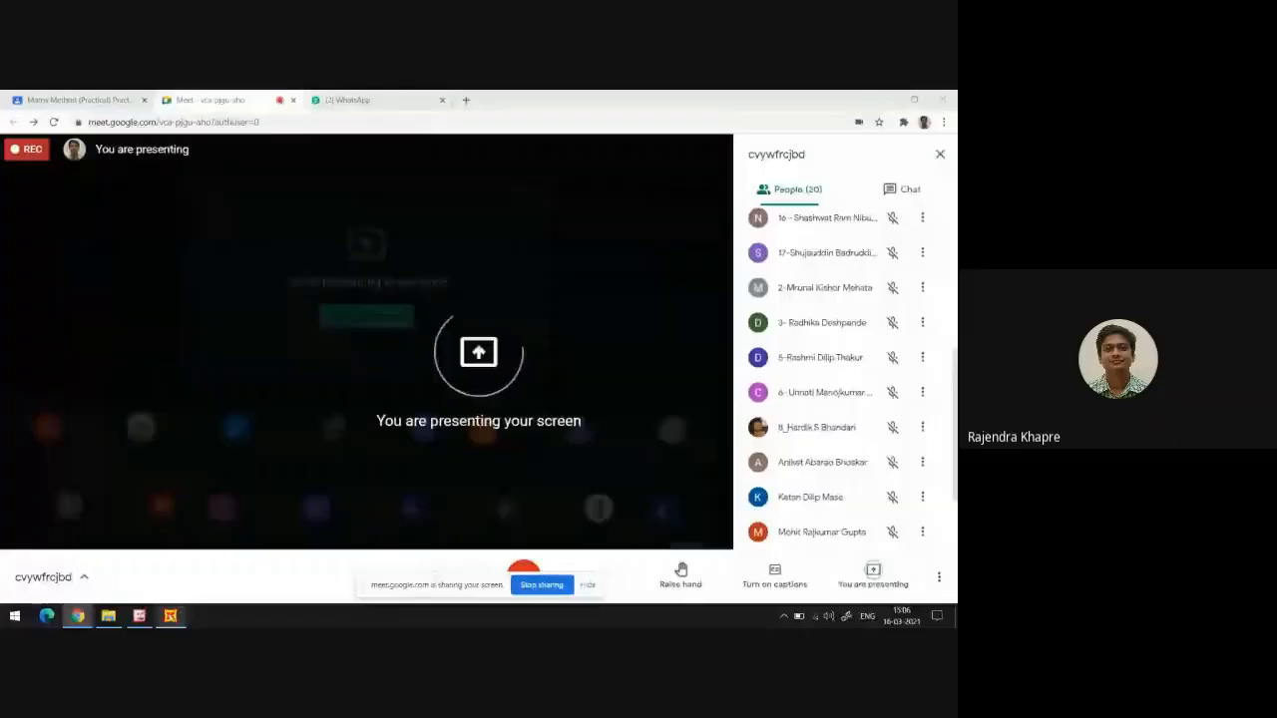
left_click(170, 616)
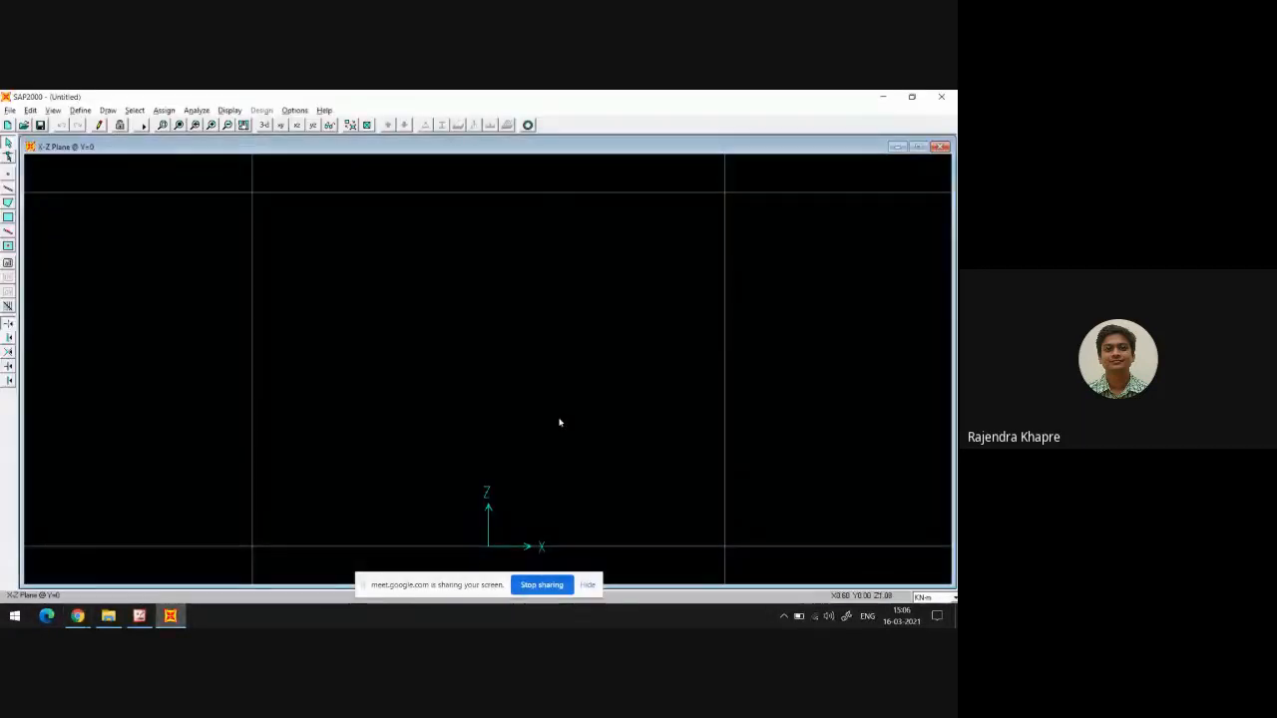
left_click(588, 585)
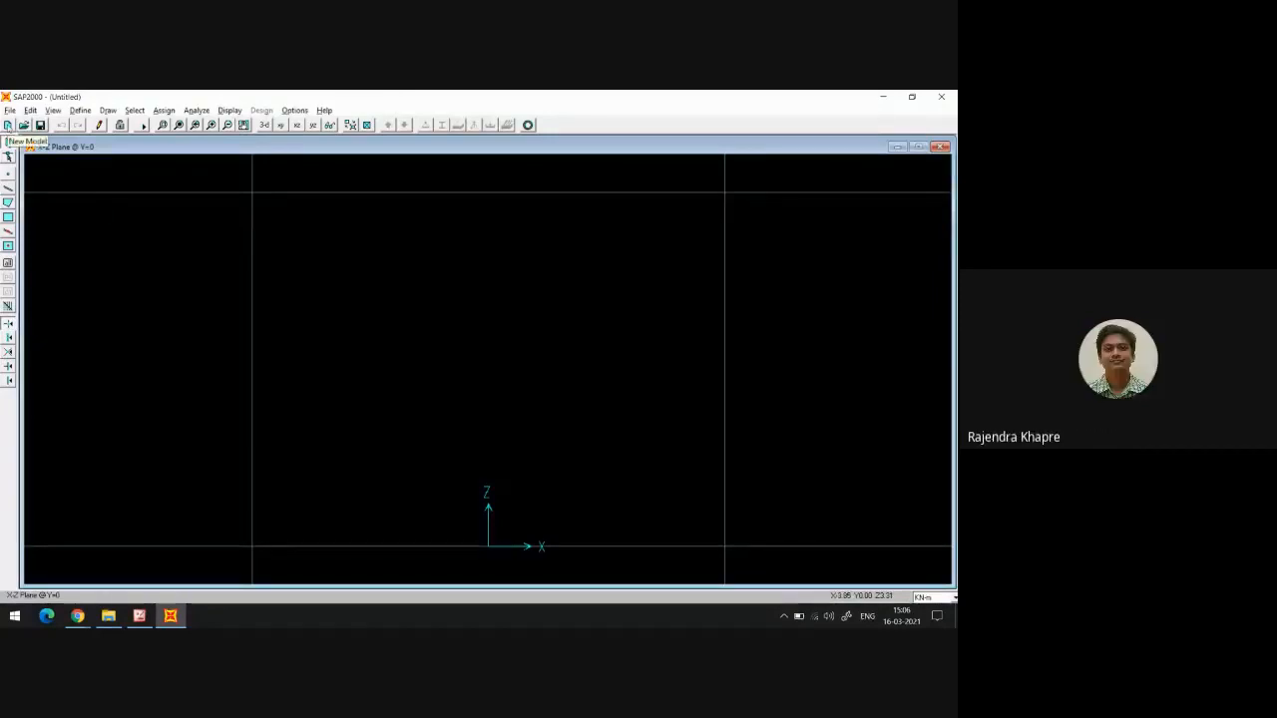
Create a new model with a Cartesian grid of 4 spaces in X, 0 in Y and 3 in Z, with grid spacing 1
left_click(8, 124)
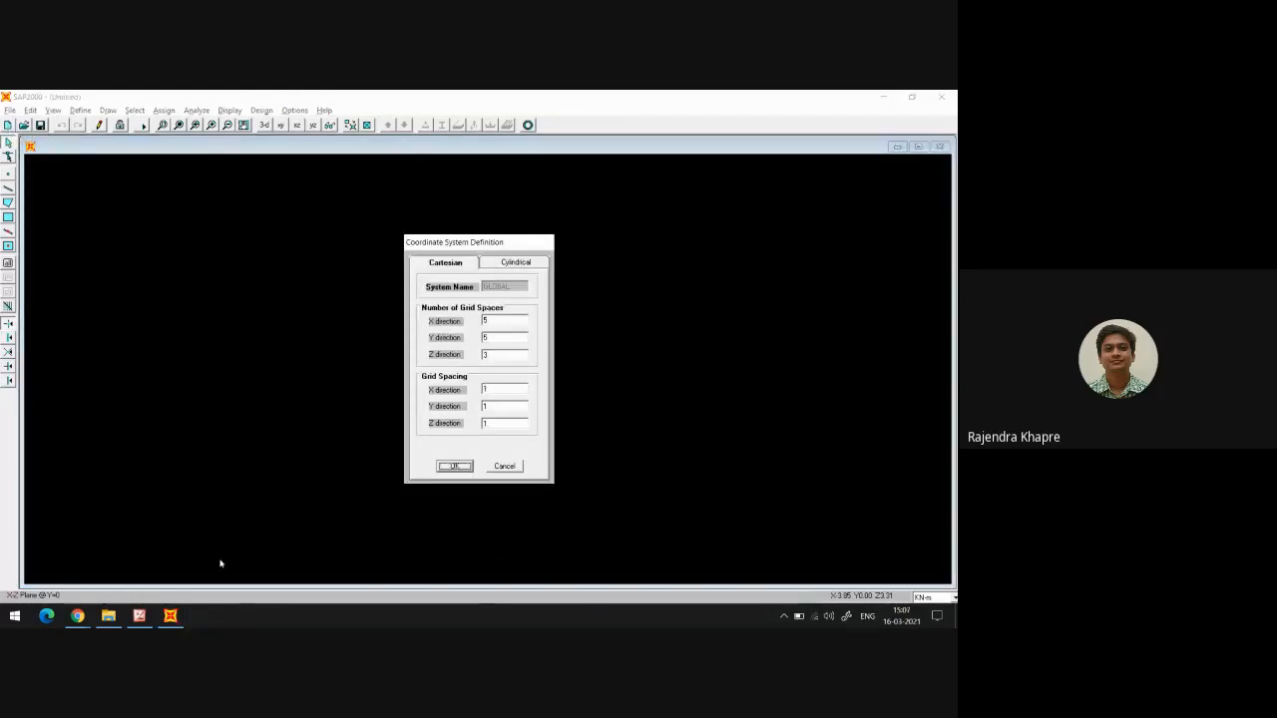
left_click(140, 616)
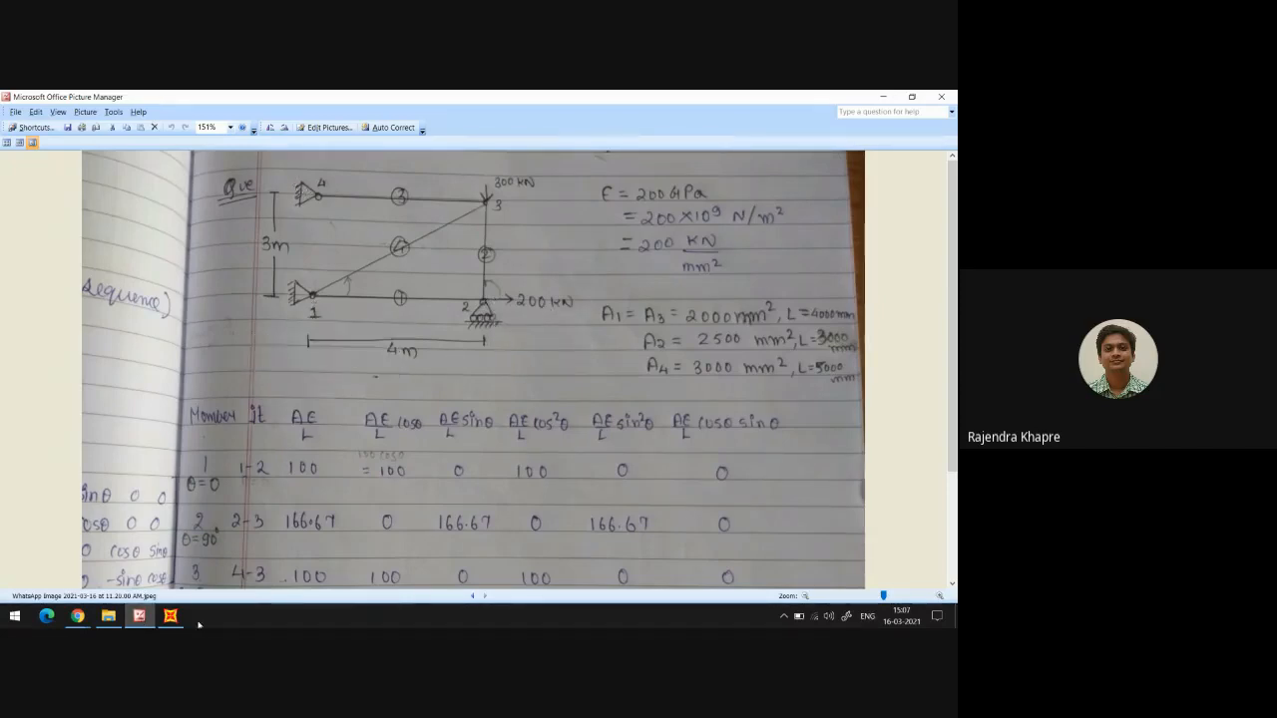
left_click(171, 617)
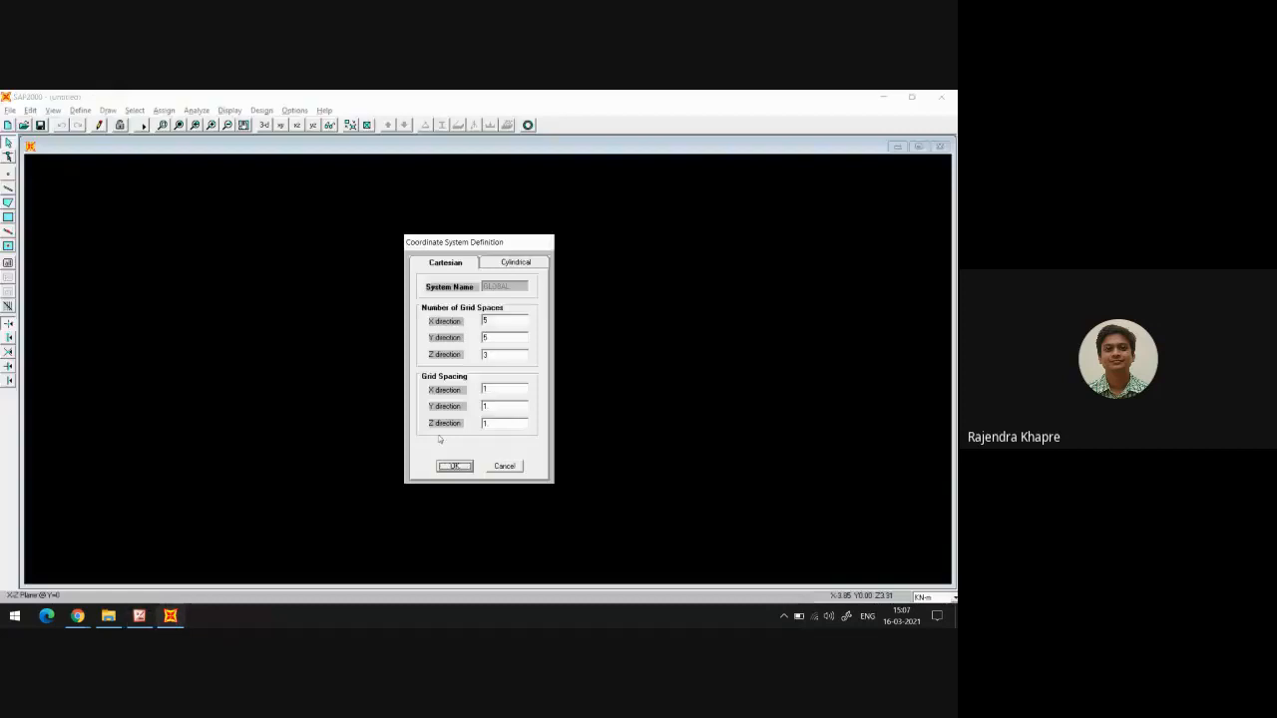
double_click(496, 320)
type("4")
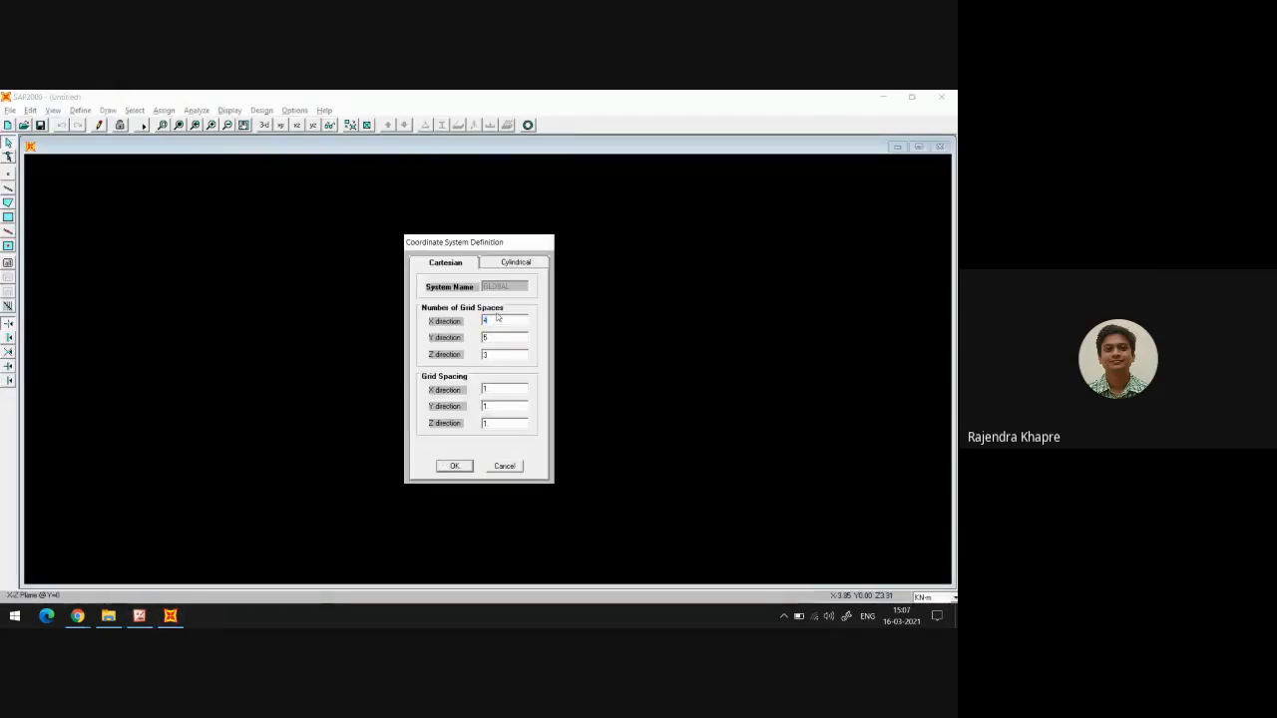
double_click(487, 354)
double_click(495, 335)
type("6")
left_click(496, 389)
left_click(455, 466)
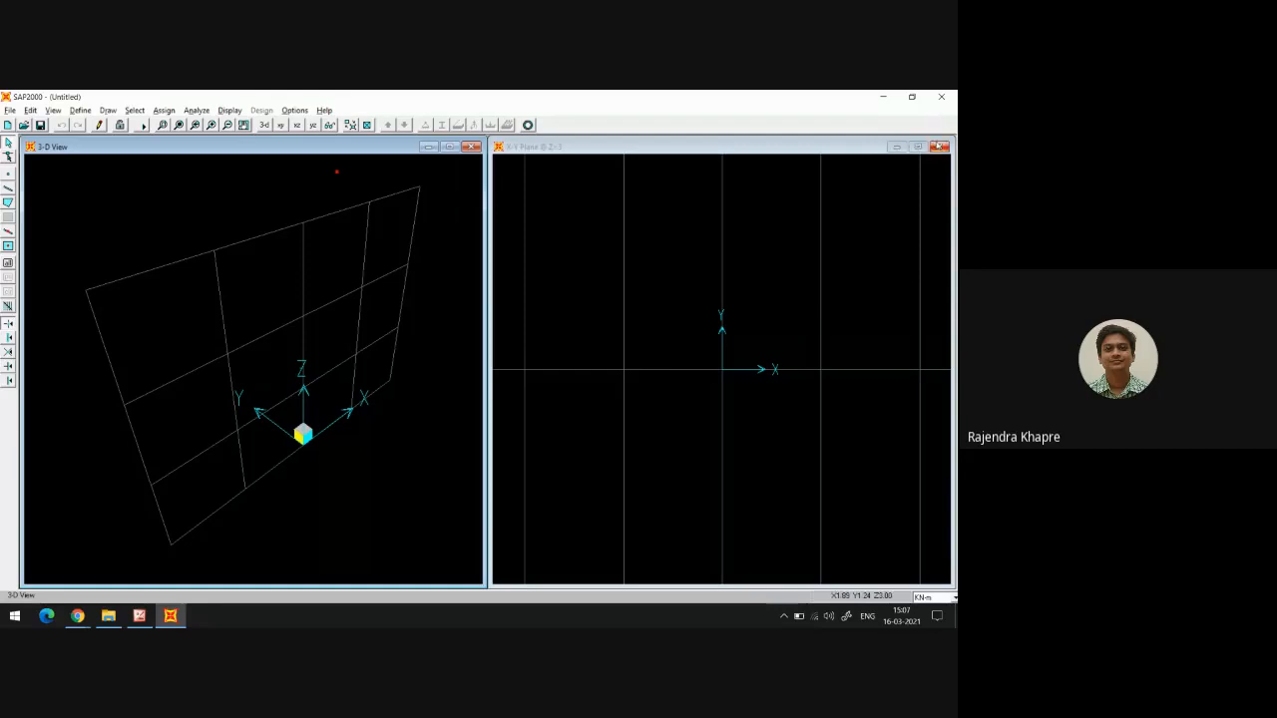
Close the X-Y plane view, maximize the remaining view and set it to the X-Z plane
left_click(939, 147)
left_click(916, 147)
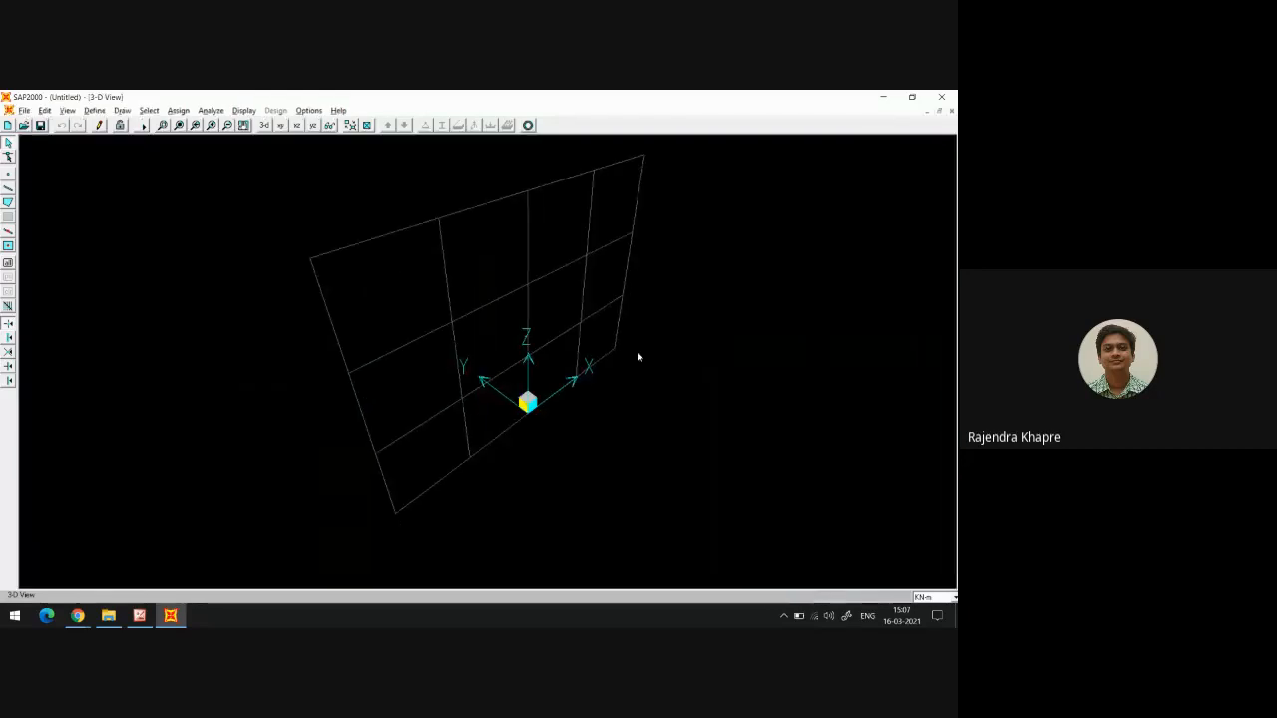
left_click(295, 127)
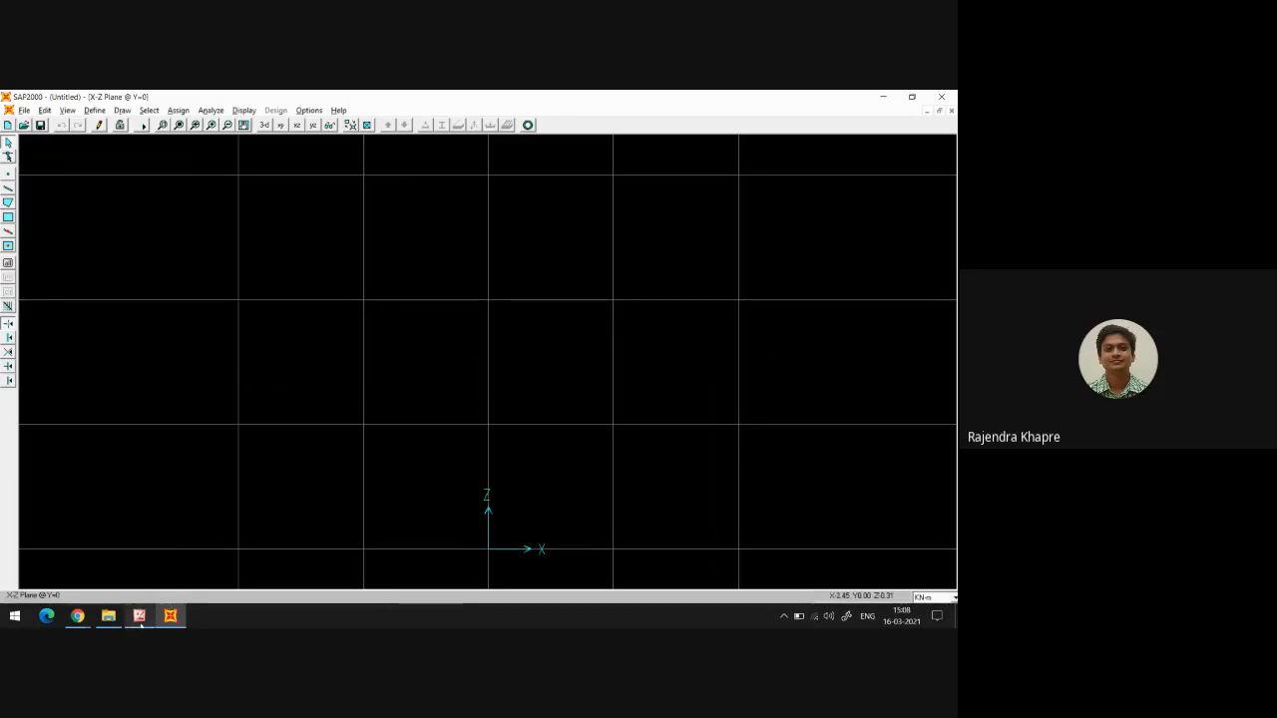
Check the elastic modulus and its units in the truss problem photo, and add a new material in SAP2000
left_click(94, 109)
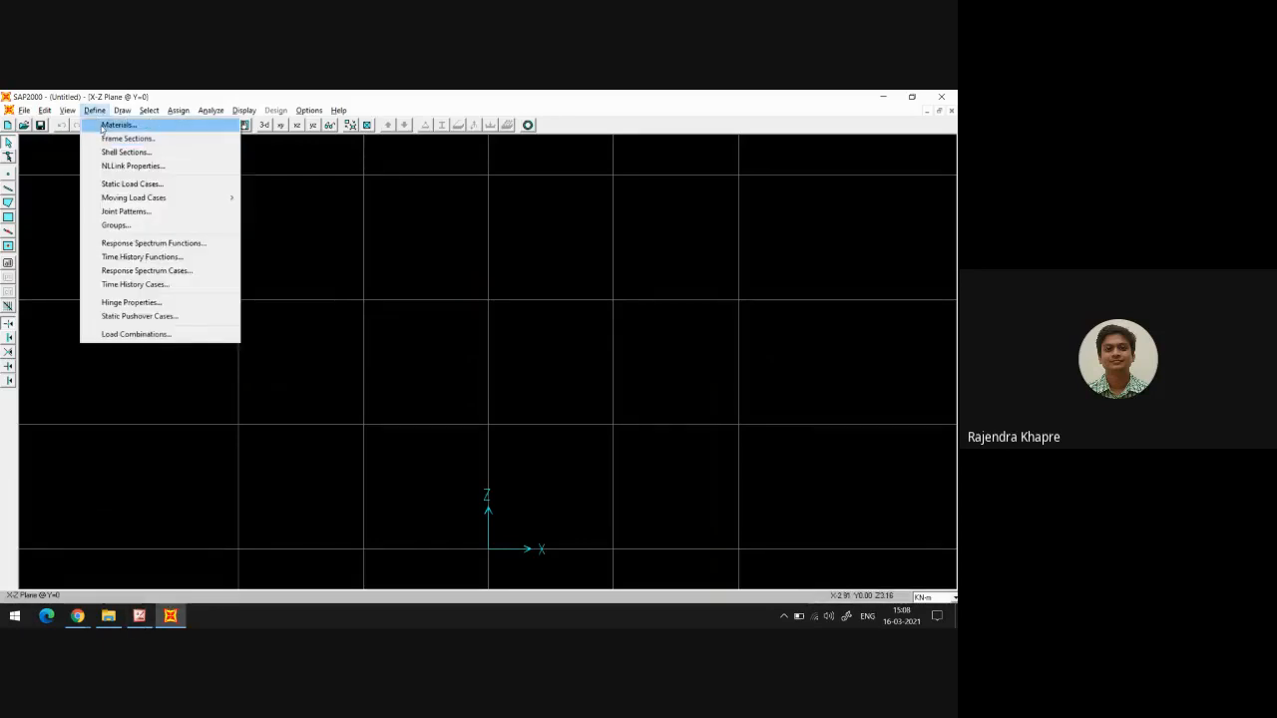
left_click(140, 616)
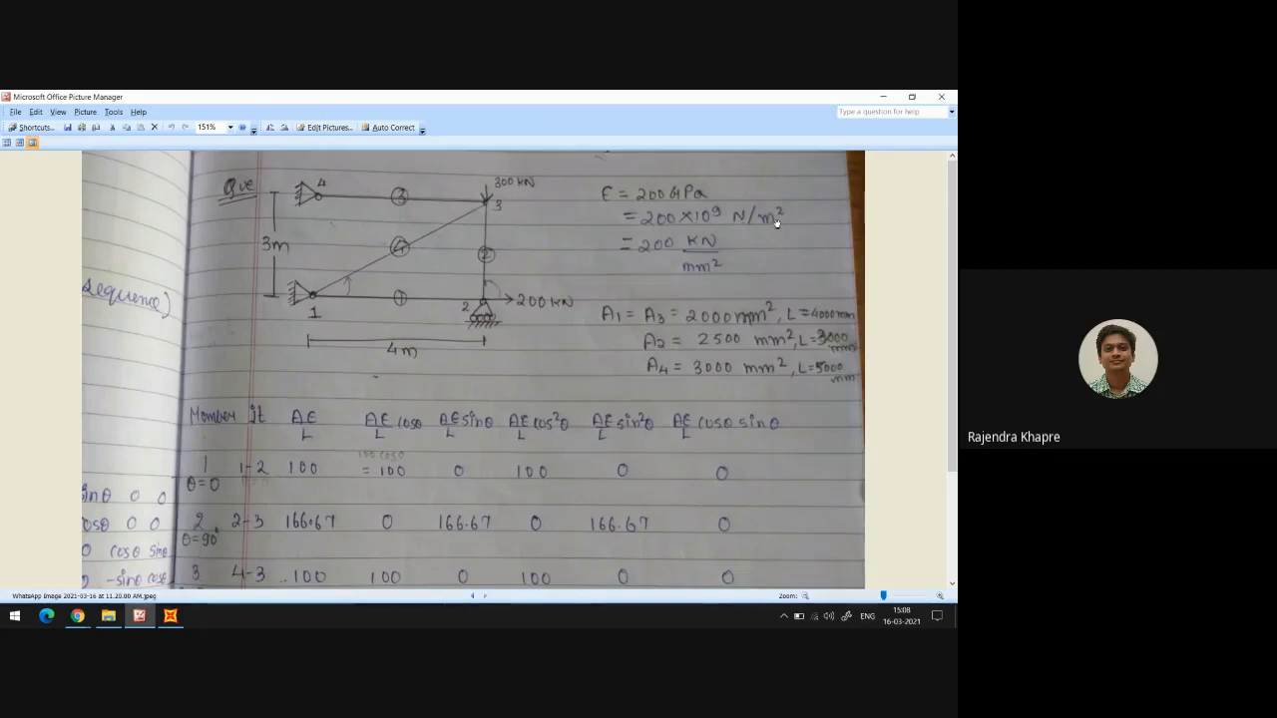
left_click(170, 616)
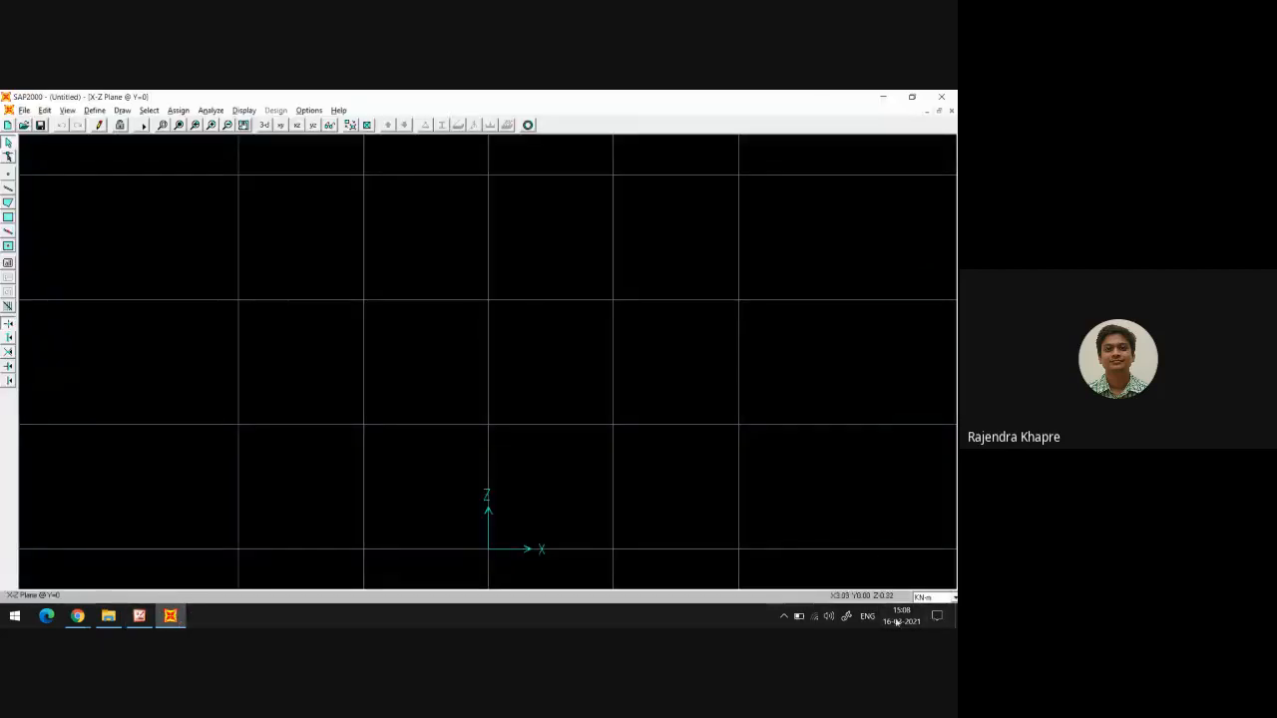
left_click(139, 616)
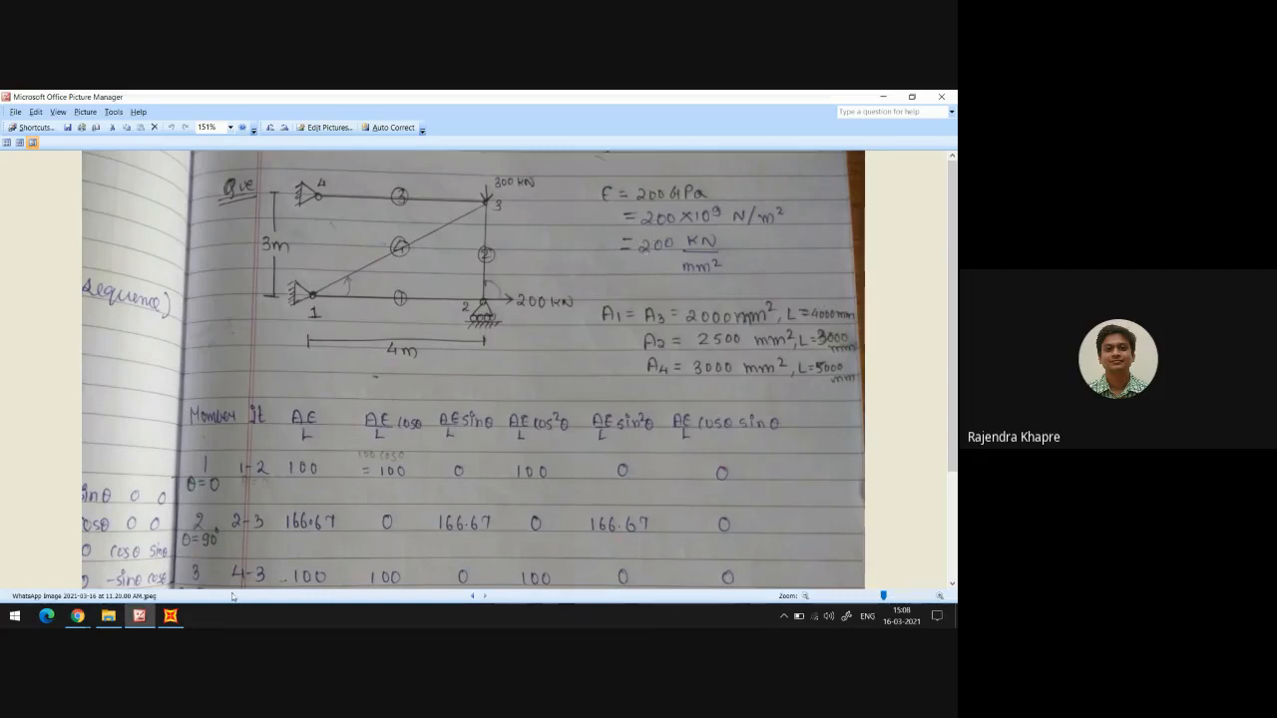
left_click(171, 619)
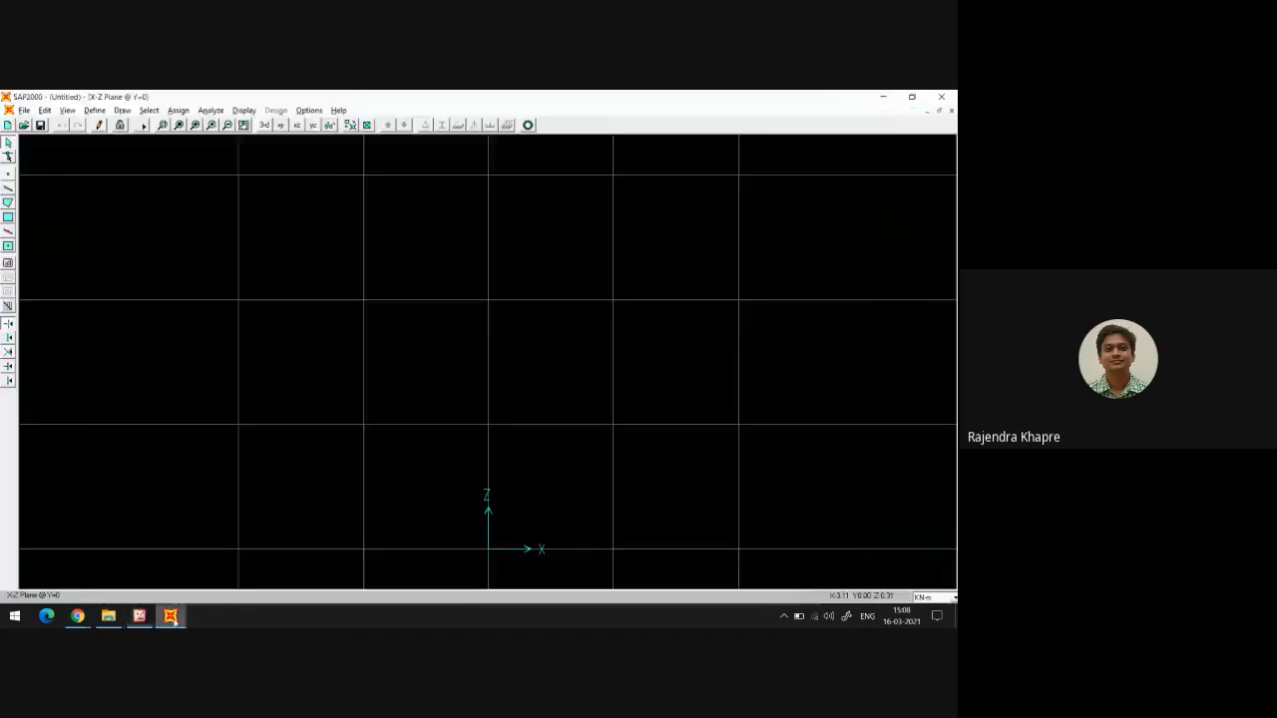
left_click(94, 109)
left_click(115, 125)
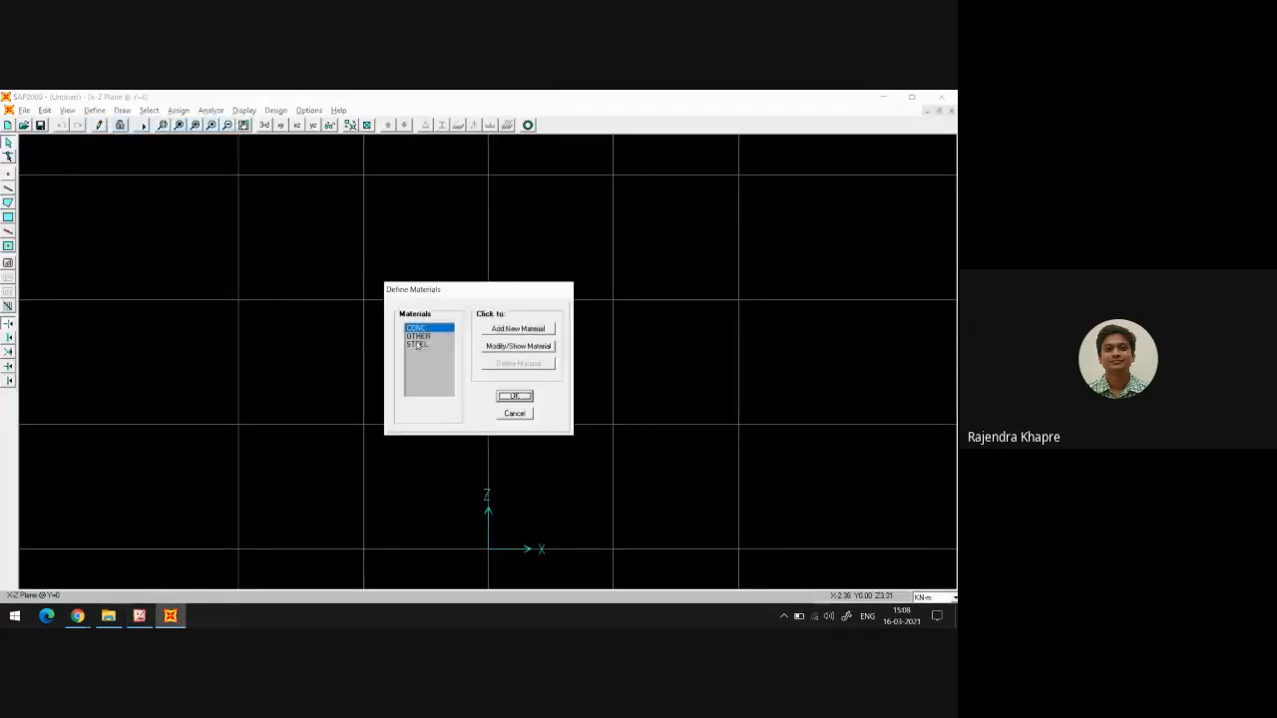
left_click(419, 344)
key("Up")
left_click(516, 329)
left_click(563, 287)
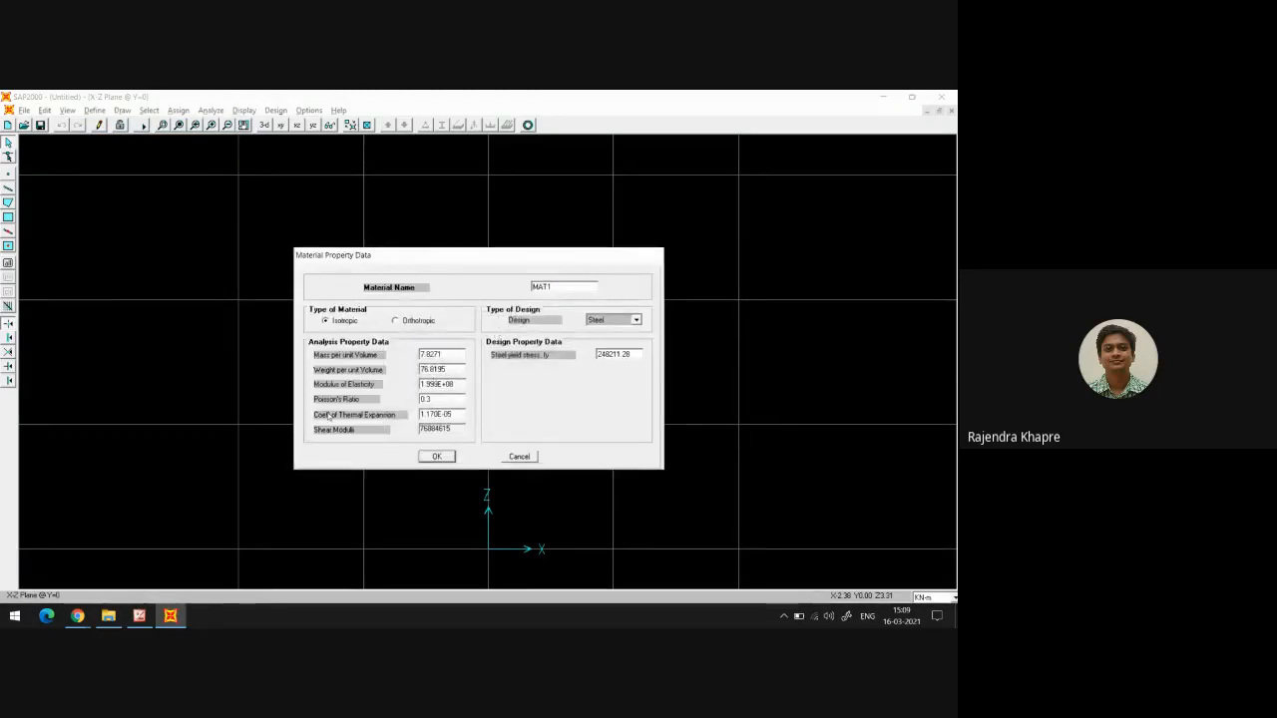
Set the modulus of elasticity of material MAT1 to 200e6 and confirm the material definitions
double_click(454, 383)
key("BackSpace")
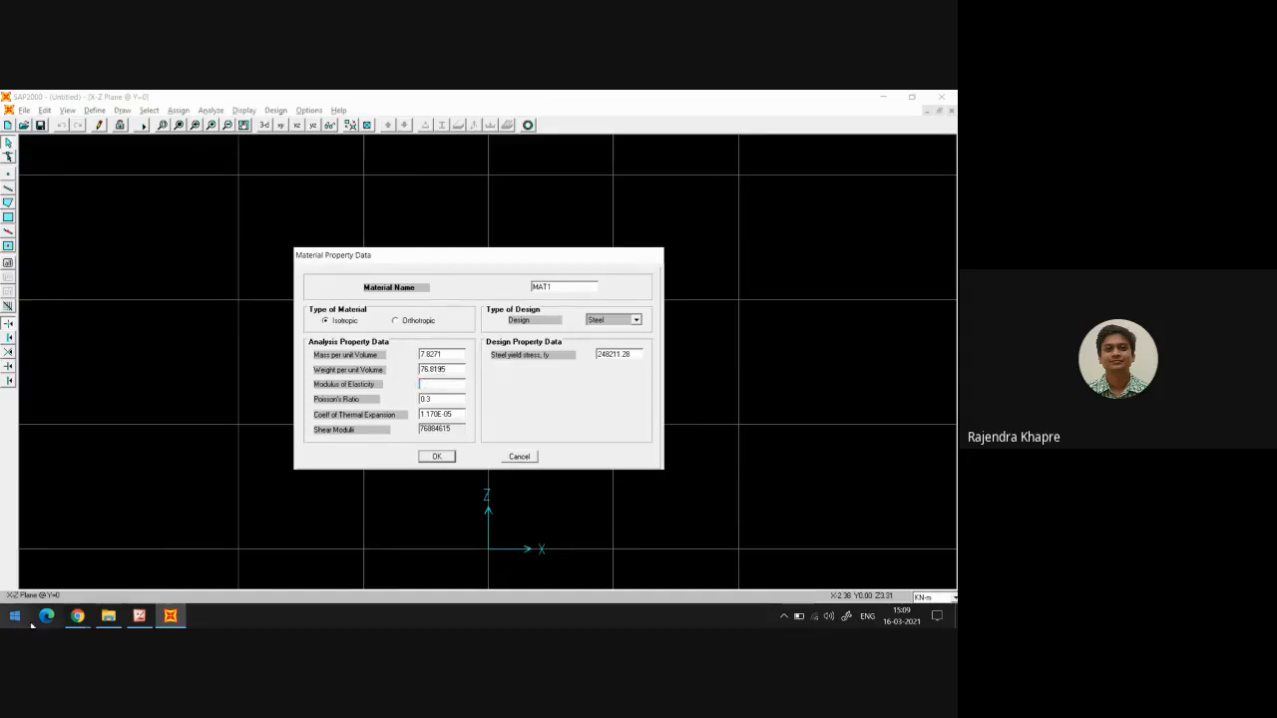
left_click(139, 616)
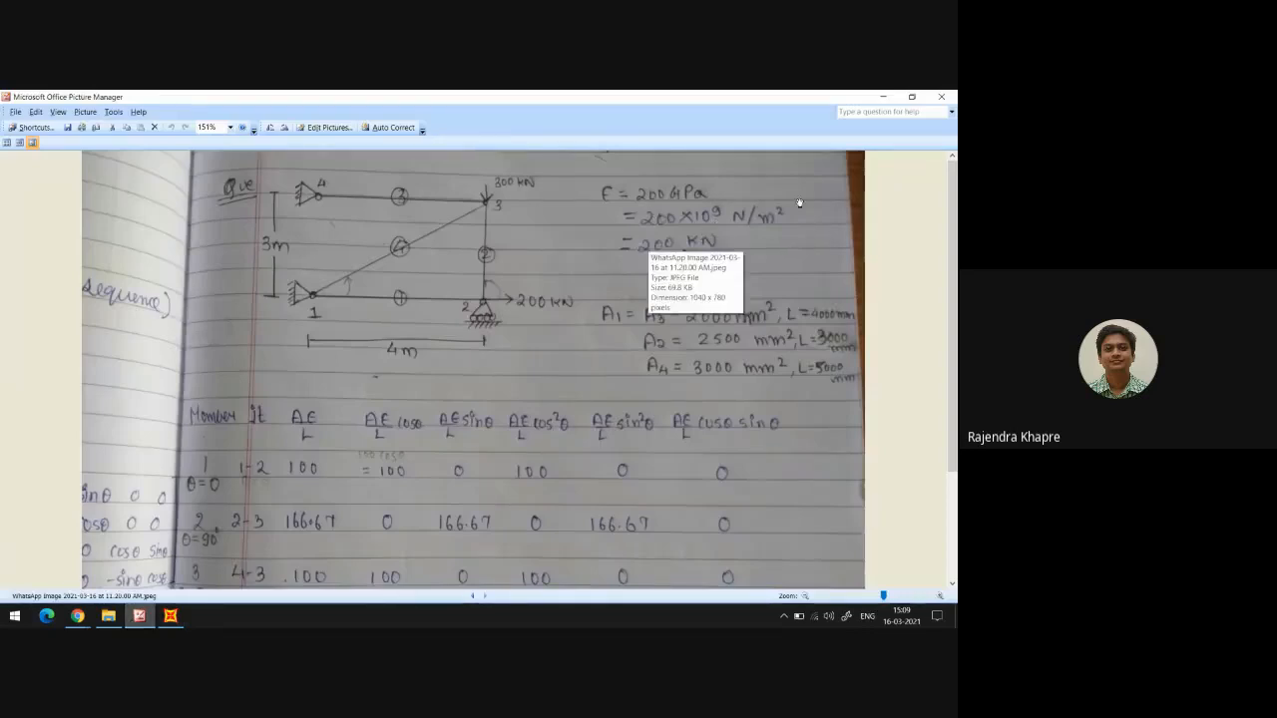
left_click(880, 97)
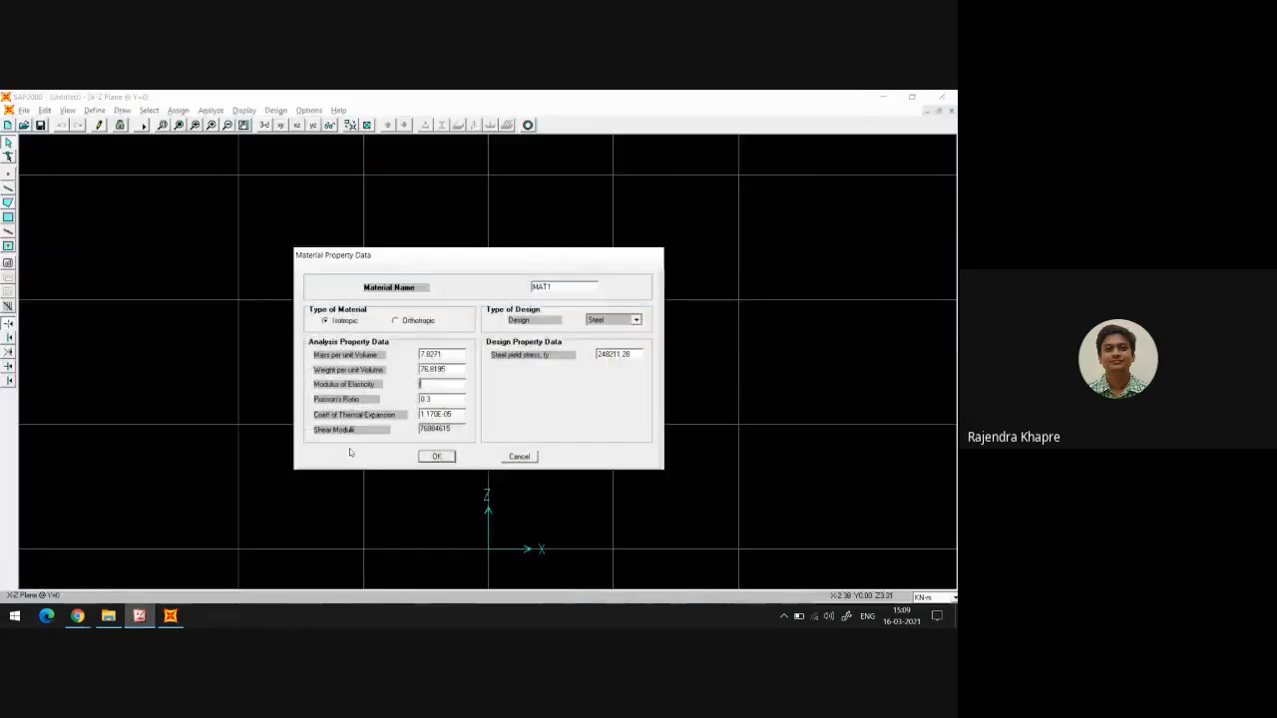
type("00e")
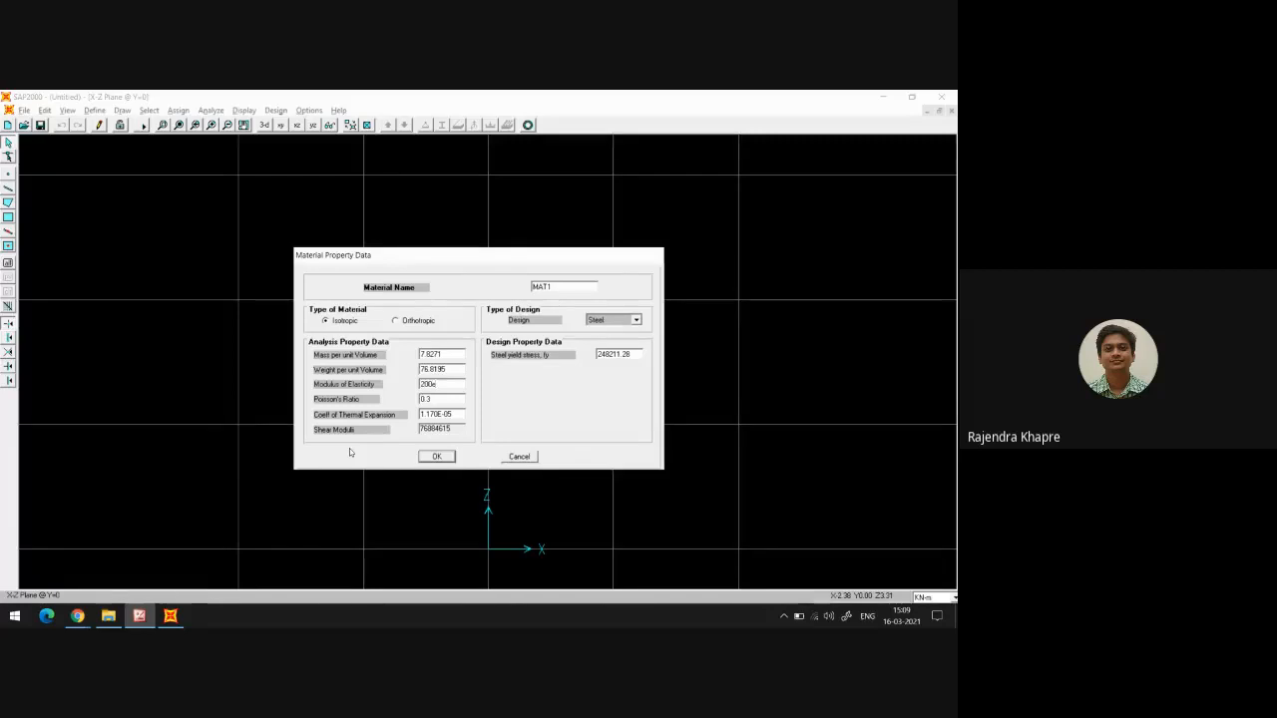
type("6")
double_click(559, 286)
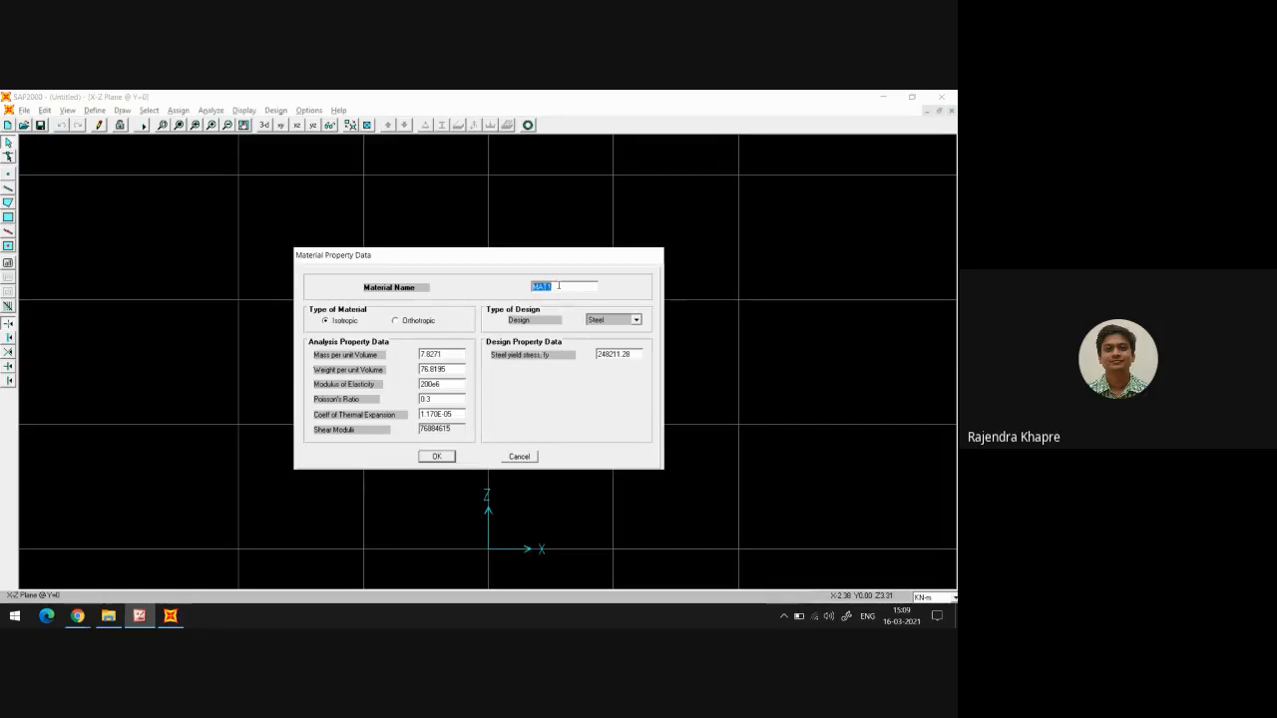
left_click(436, 456)
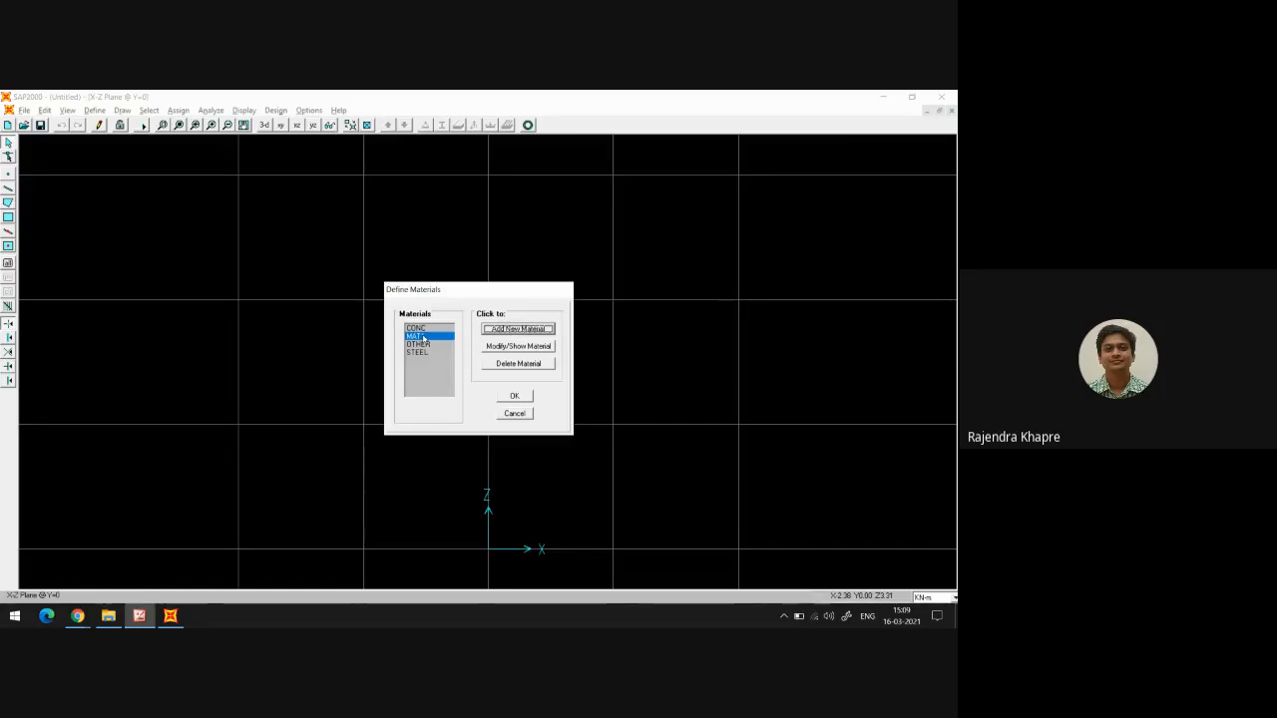
left_click(514, 396)
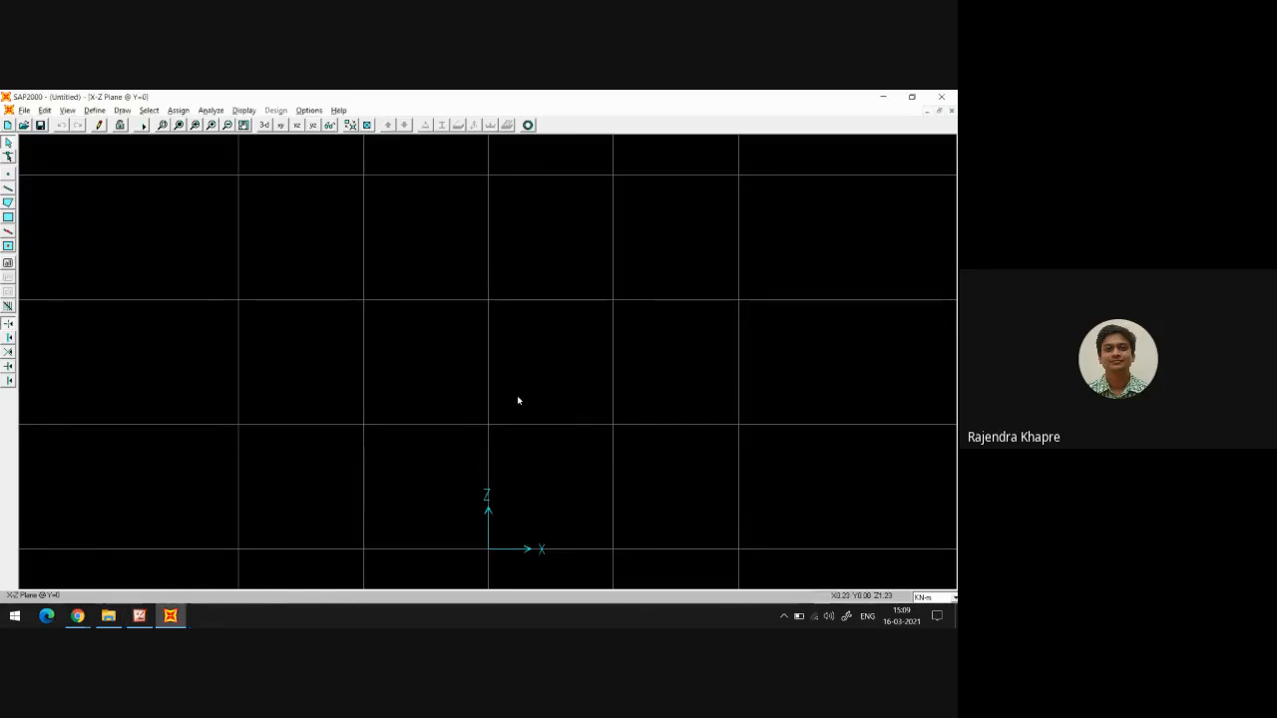
Check the member cross-sectional areas in the handwritten truss problem photo and return to SAP2000
left_click(95, 110)
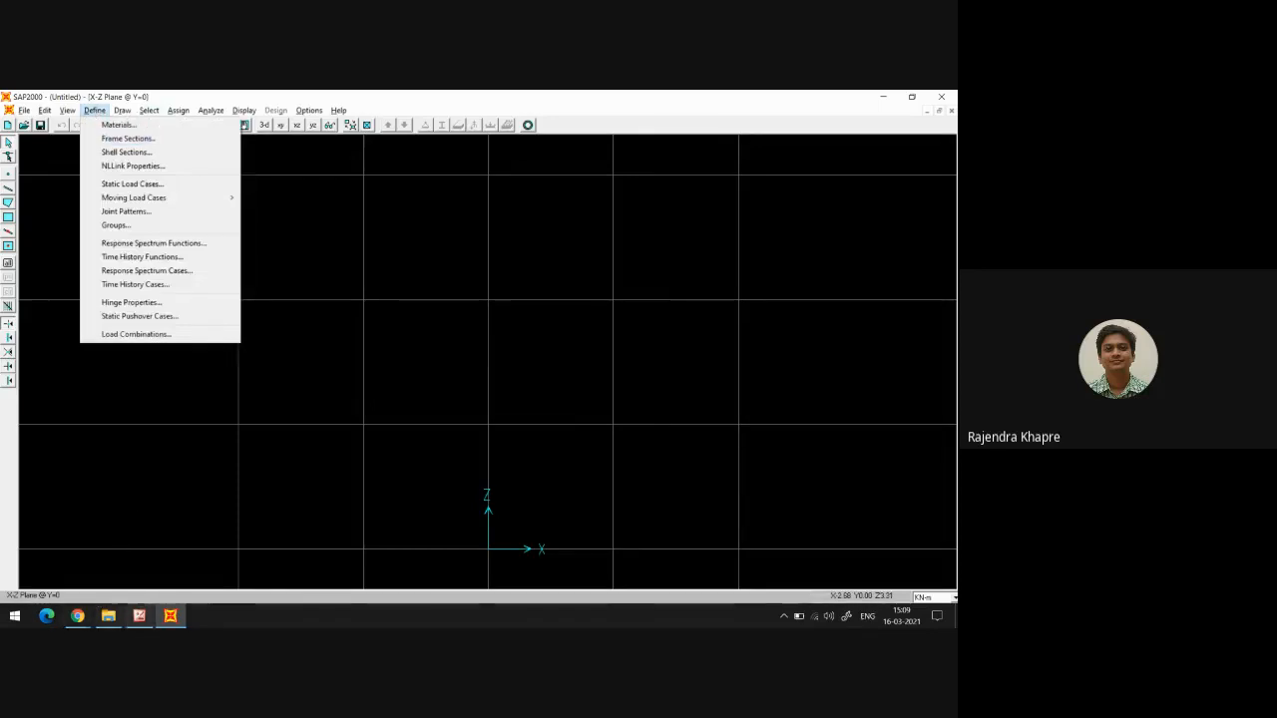
left_click(136, 616)
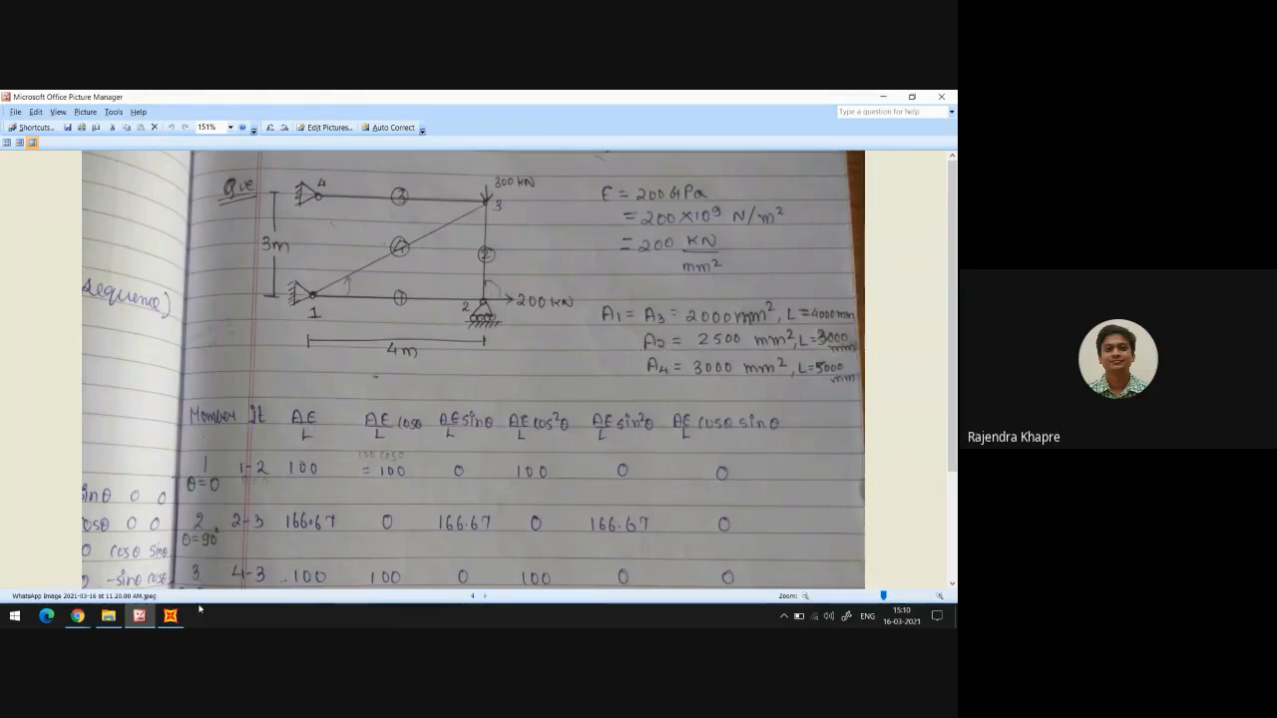
left_click(169, 616)
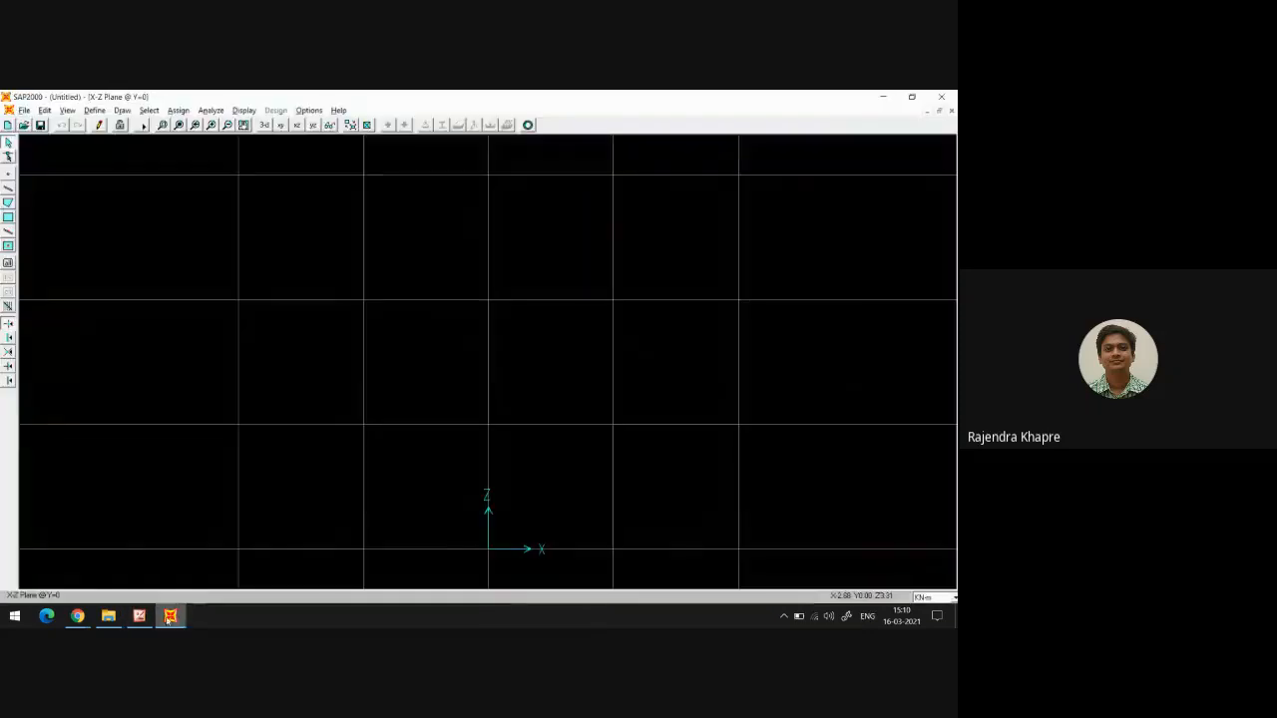
Open the existing frame section FSEC1 for modification and set its material to MAT1
left_click(94, 110)
left_click(95, 140)
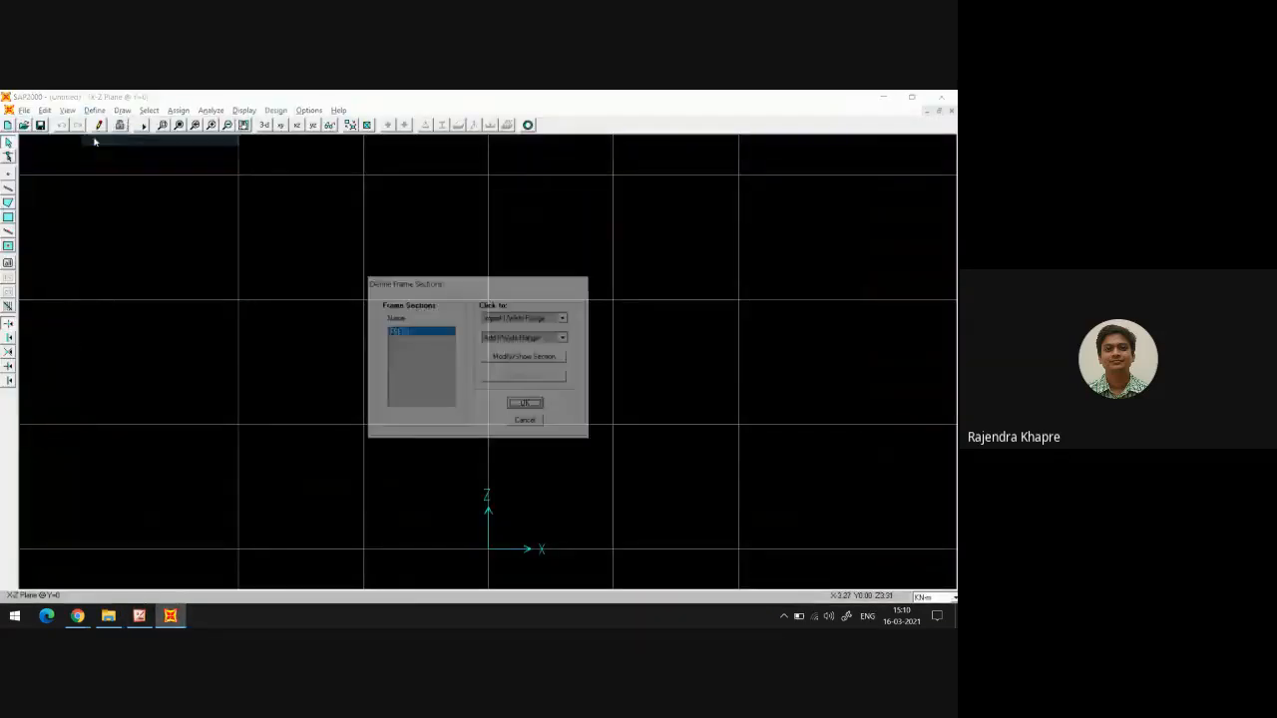
left_click(395, 335)
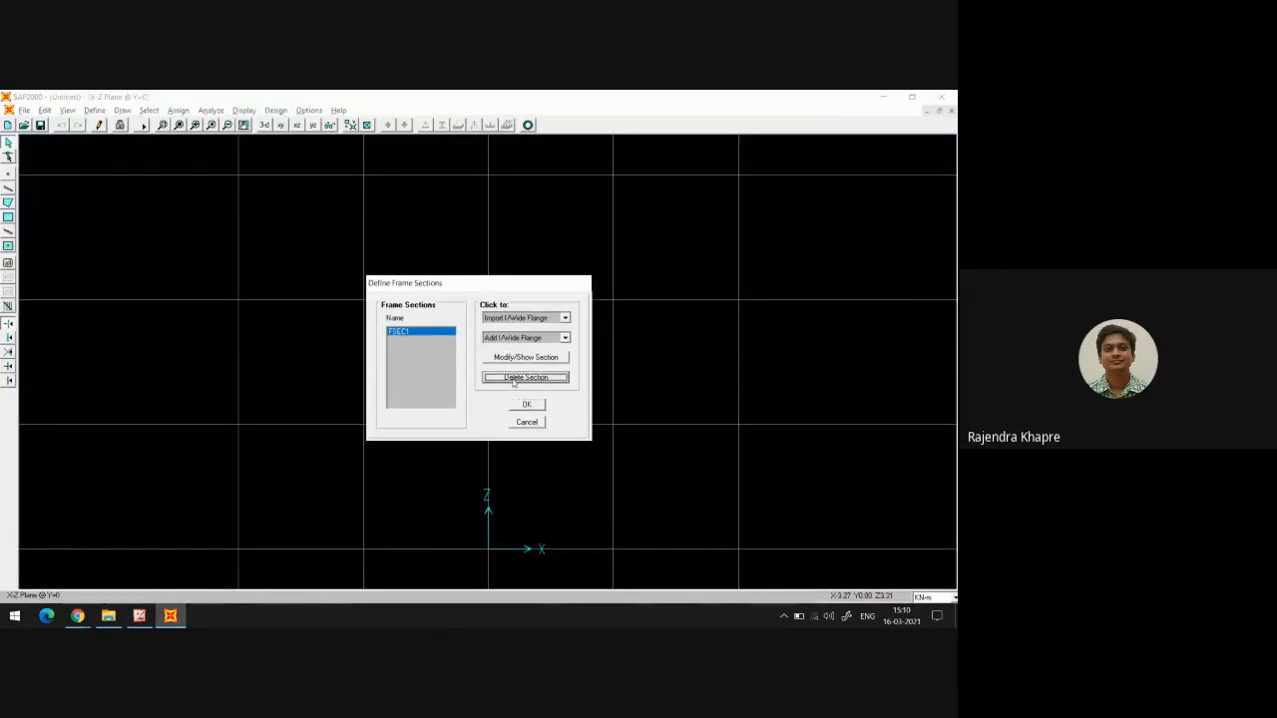
left_click(410, 344)
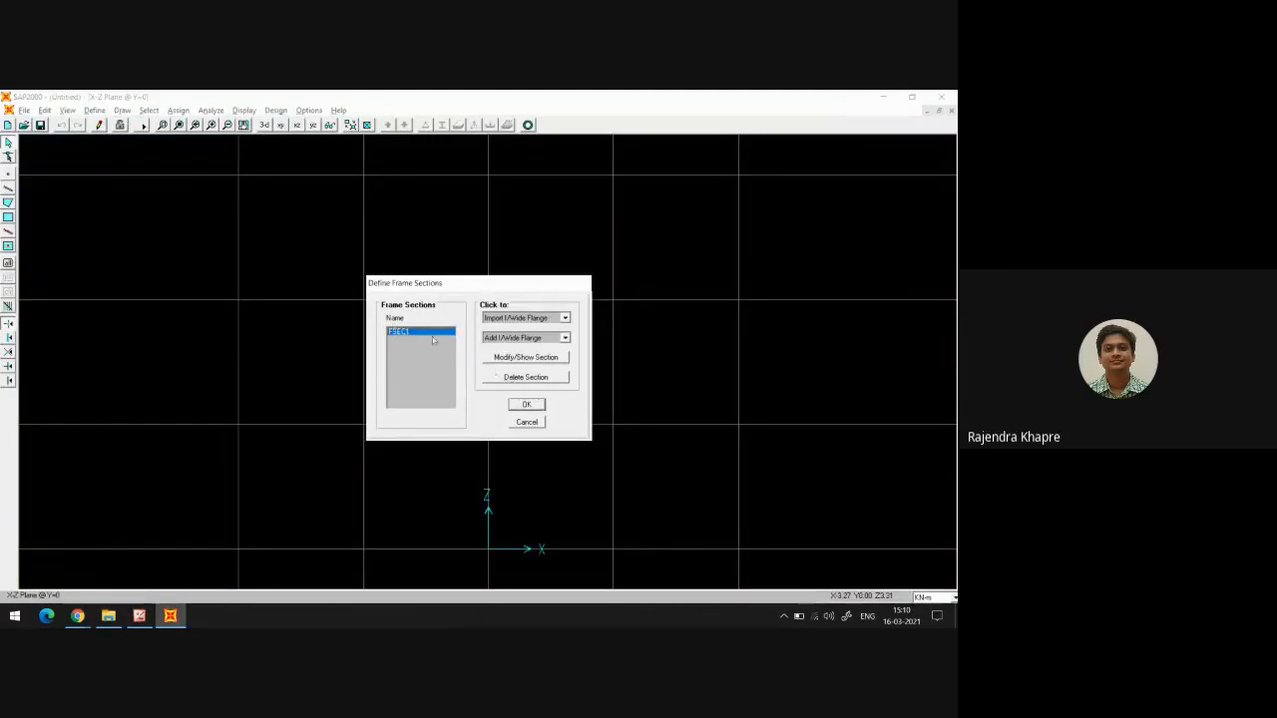
left_click(486, 358)
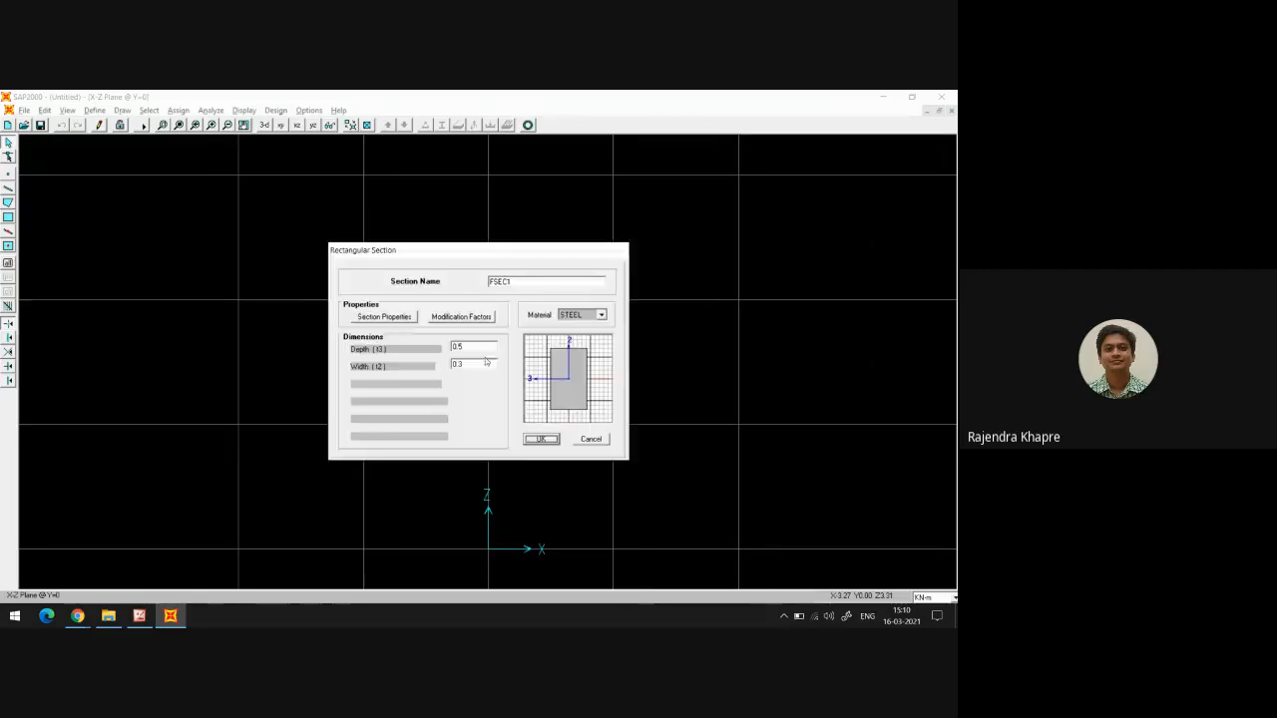
left_click(601, 315)
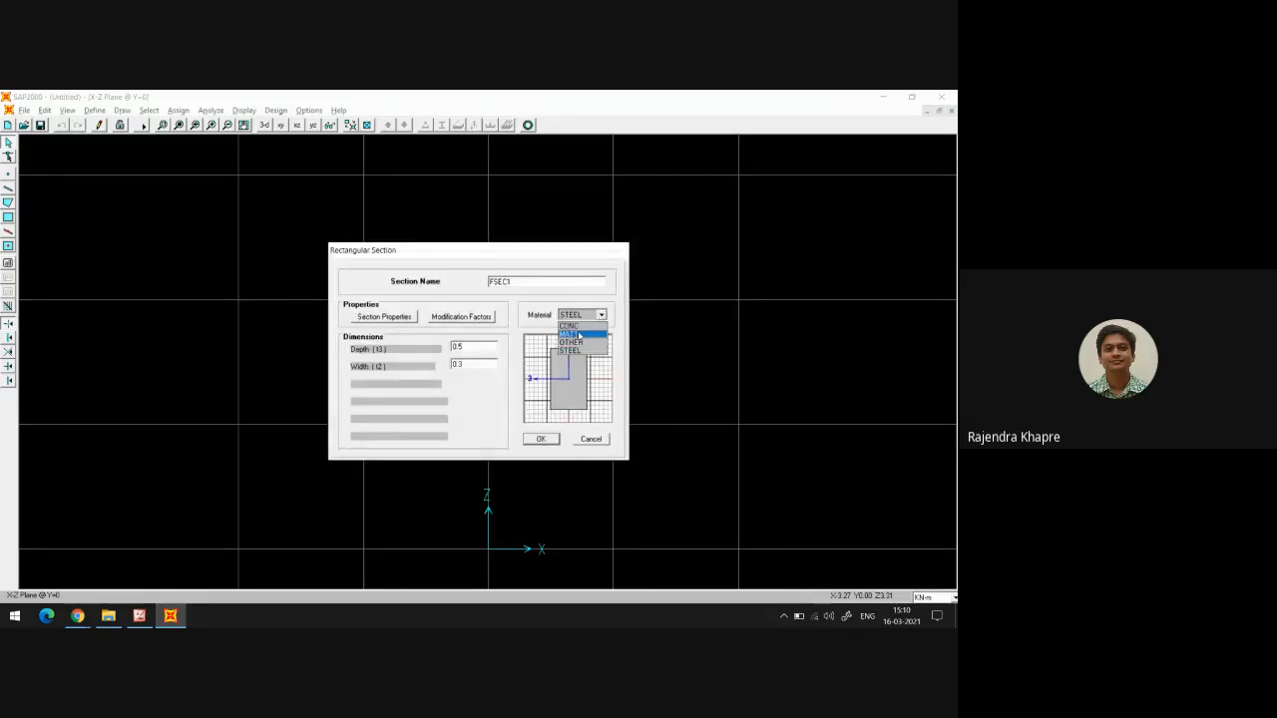
left_click(579, 336)
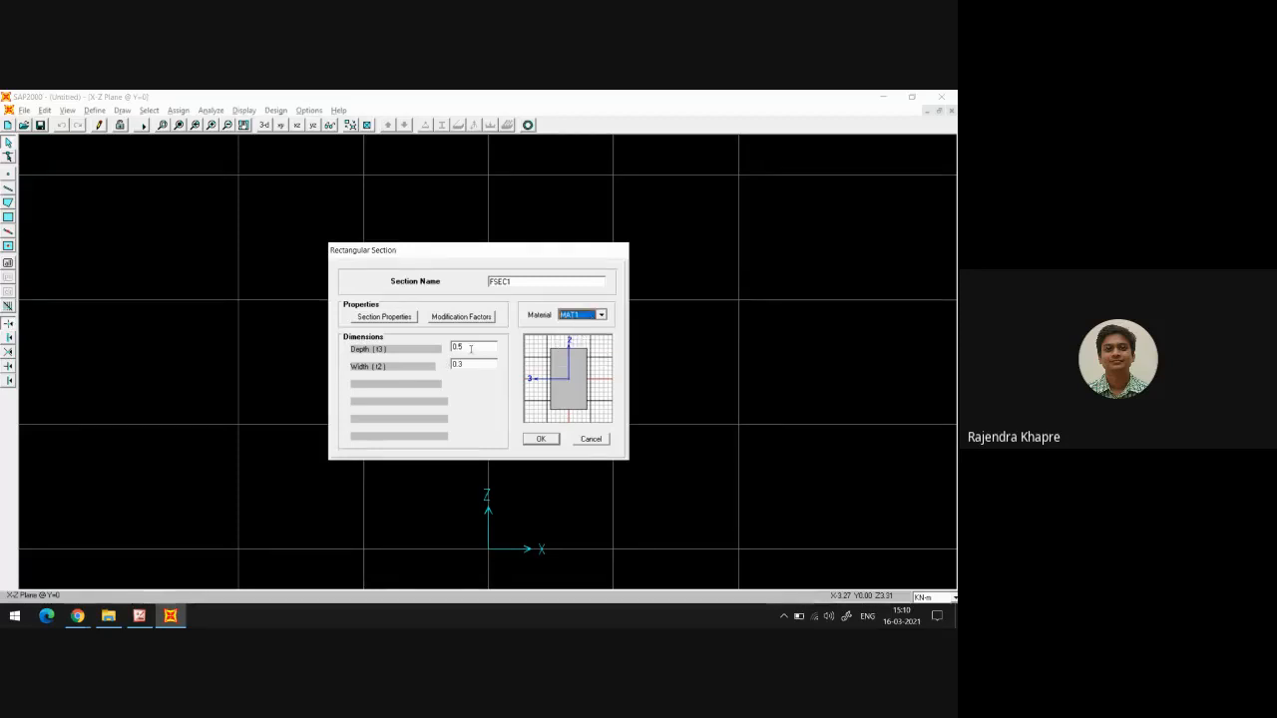
Look up member 1's area in the truss photo, convert 2000 mm² to m² in Calculator, and divide it by 0.02
left_click(143, 615)
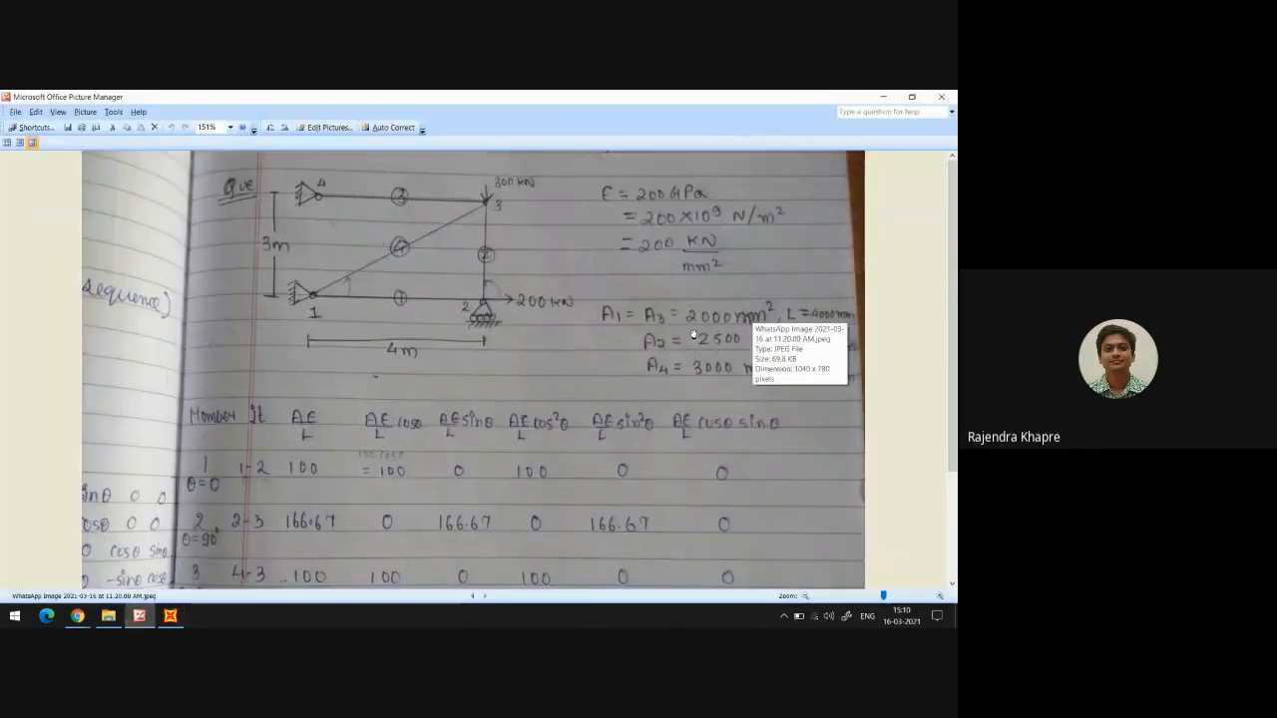
key("super+r")
type("cal")
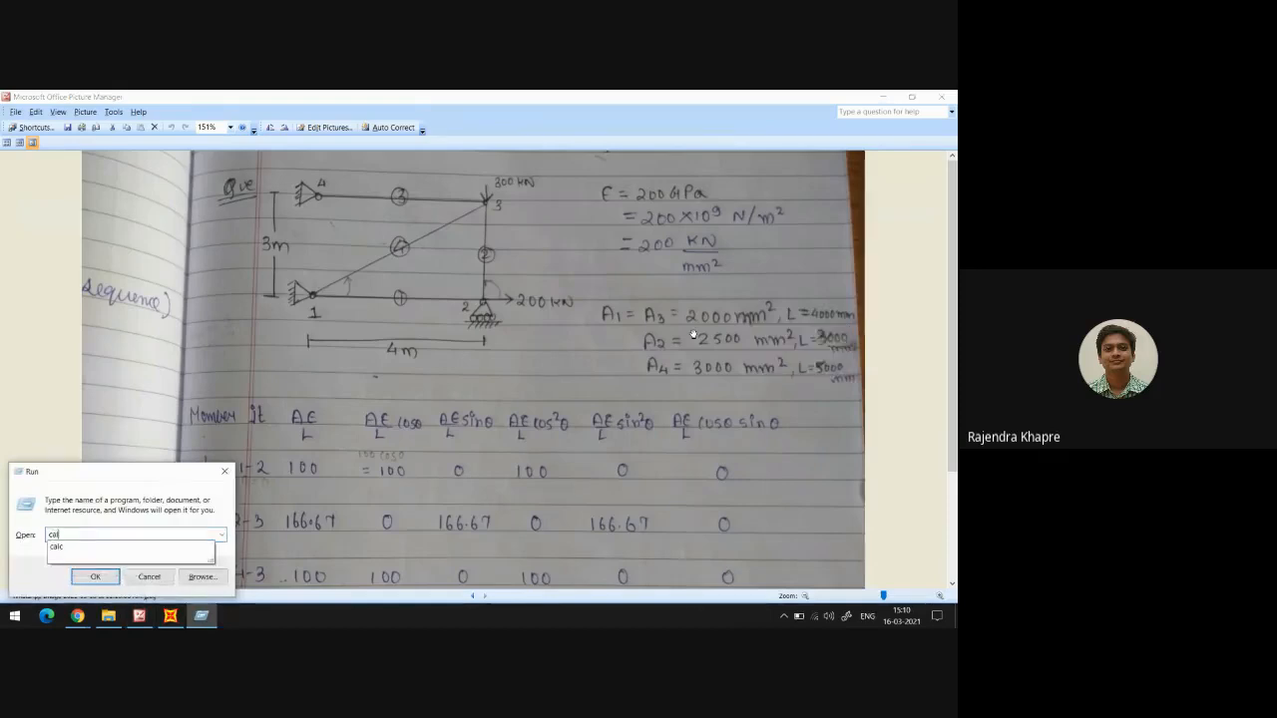
type("c")
key("Return")
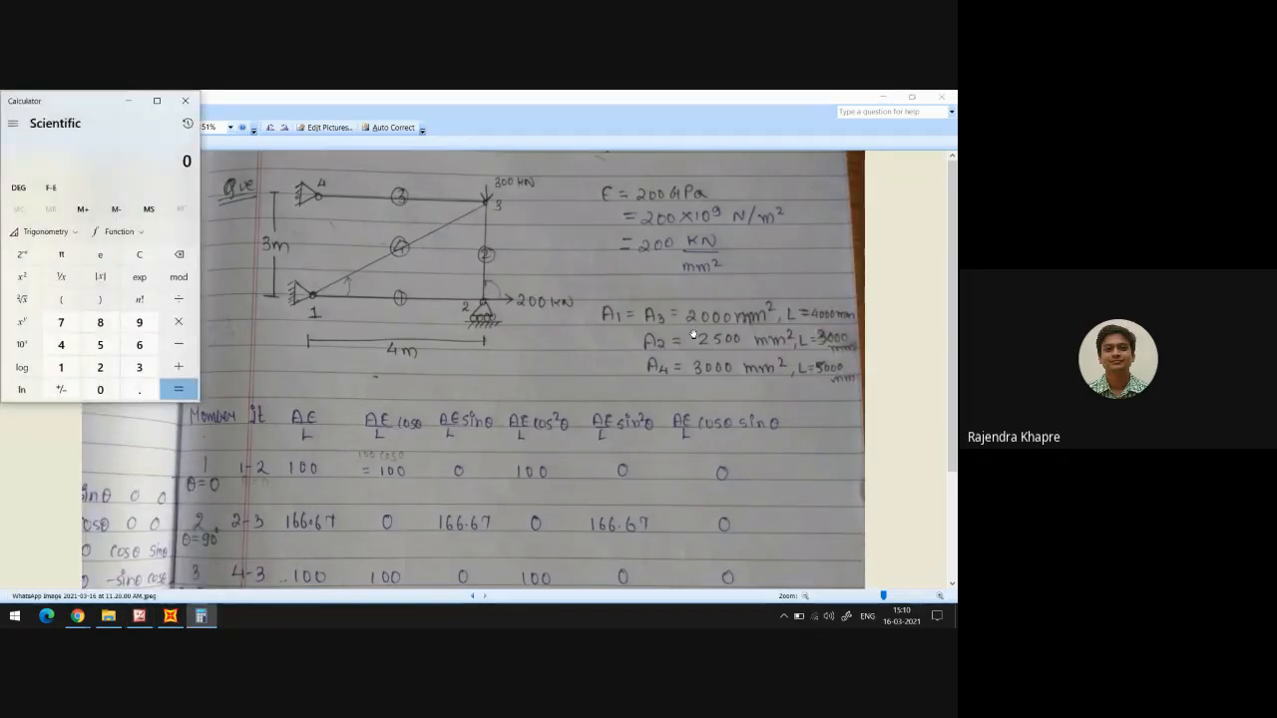
type("2000")
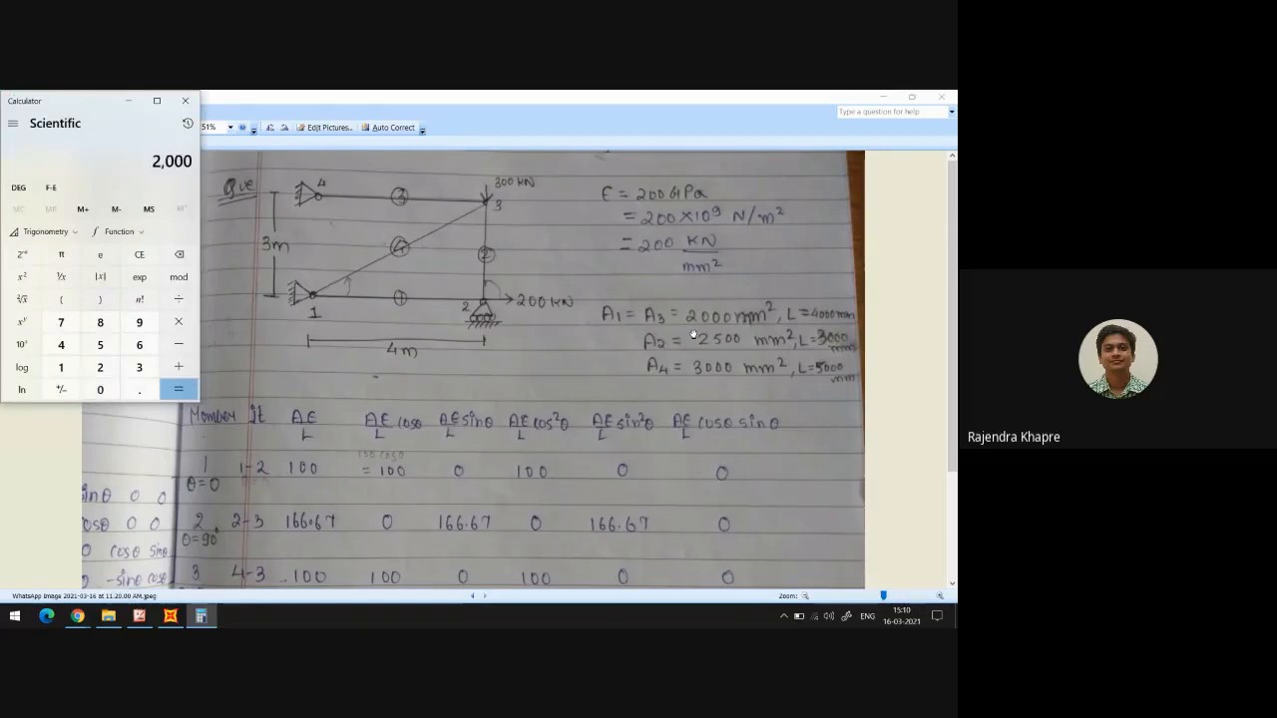
type("+1000+1000")
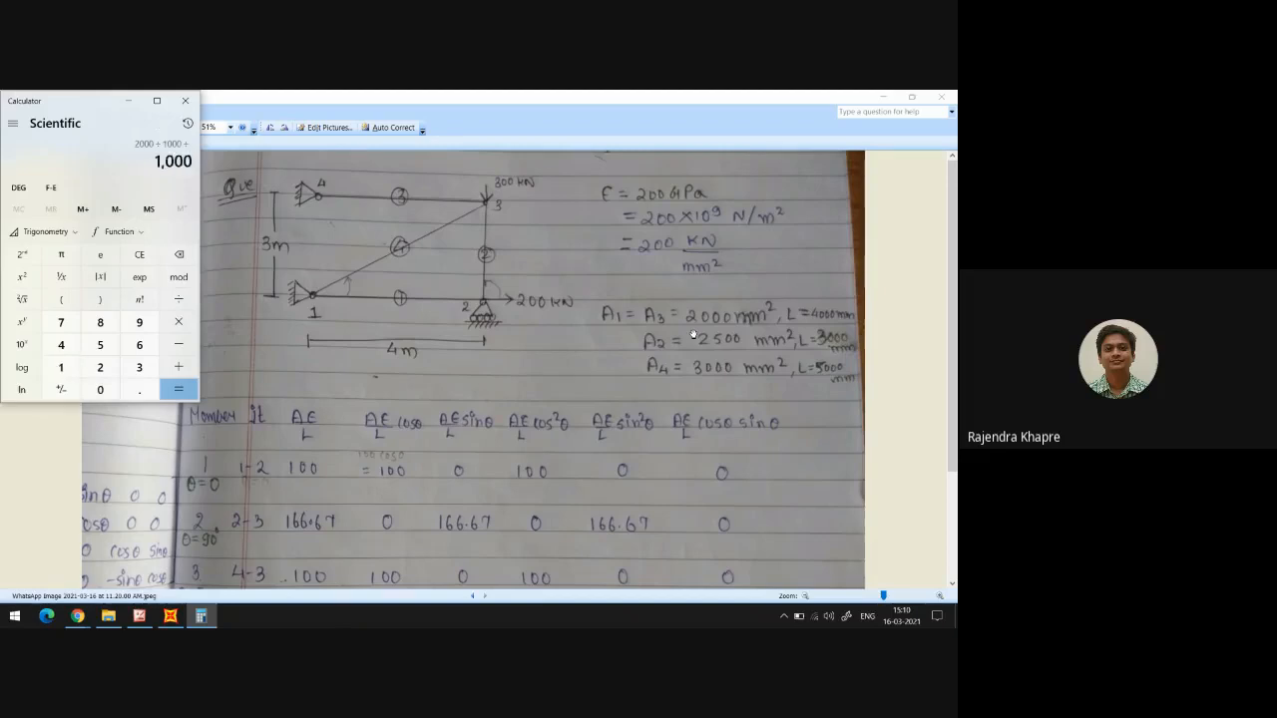
type("/")
key("slash")
type("0.02")
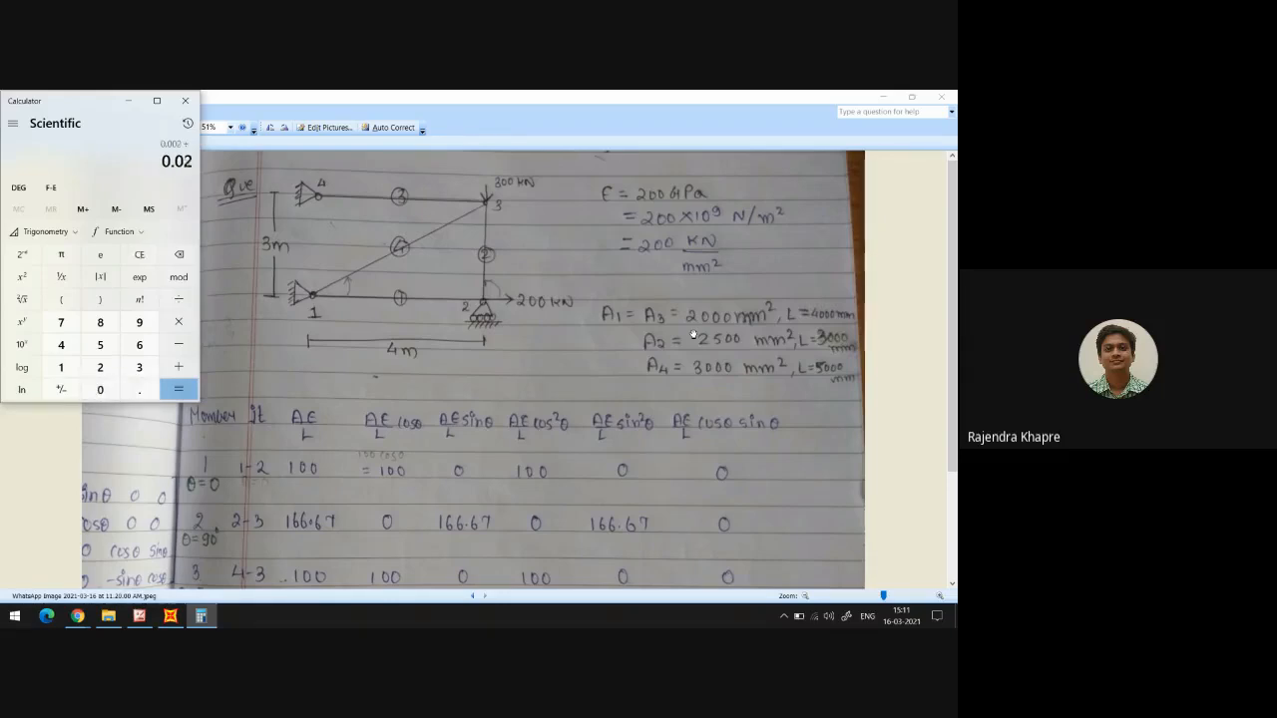
key("Return")
Calculate 0.1 × 0.02 in Calculator to verify the area of member 1's section
key("Escape")
type("0.")
type("1")
type("*0.02")
type("*")
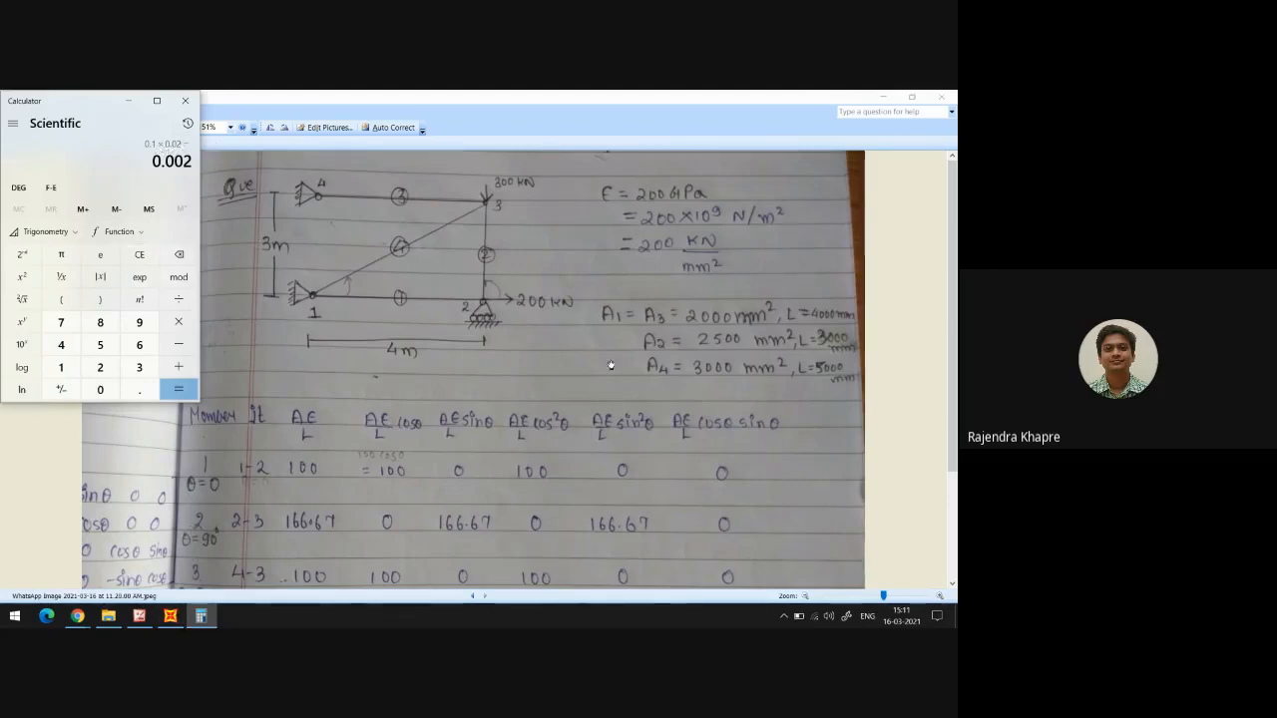
Switch to SAP2000, rename the rectangular section as A1, and recheck its calculated dimensions in Calculator
left_click(171, 618)
double_click(511, 279)
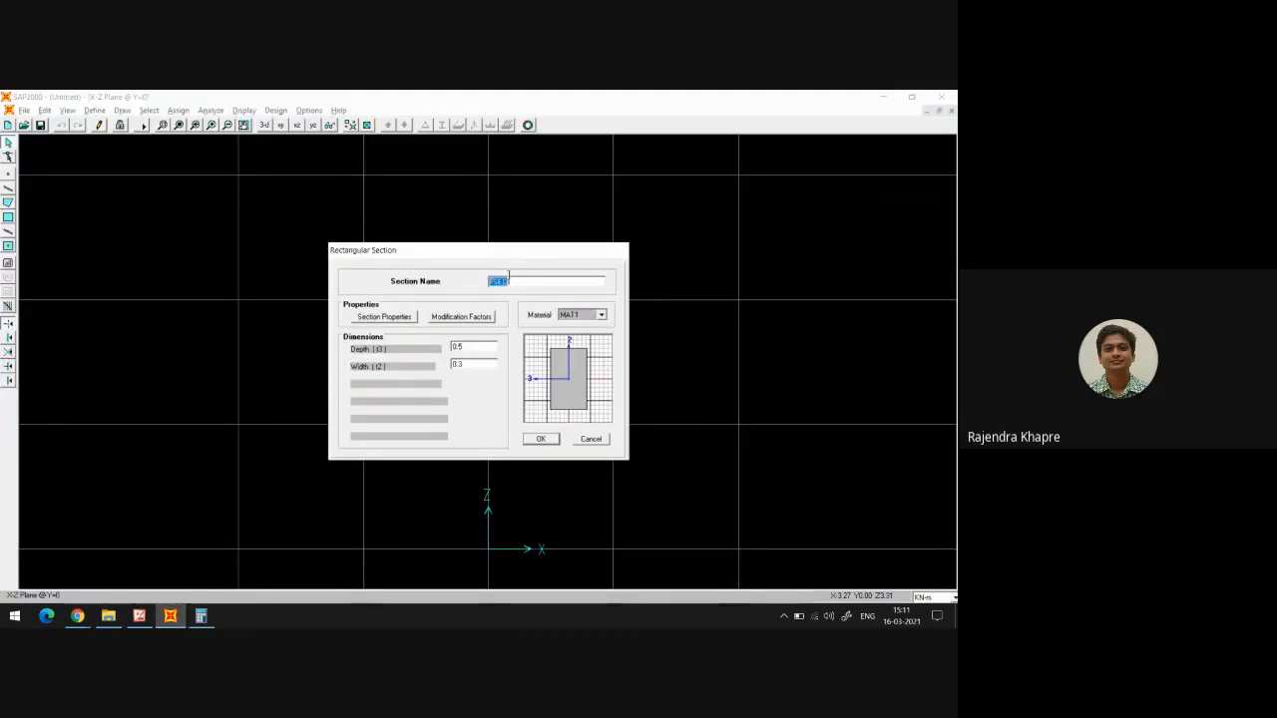
type("A1")
key("alt+Tab")
key("alt+Tab")
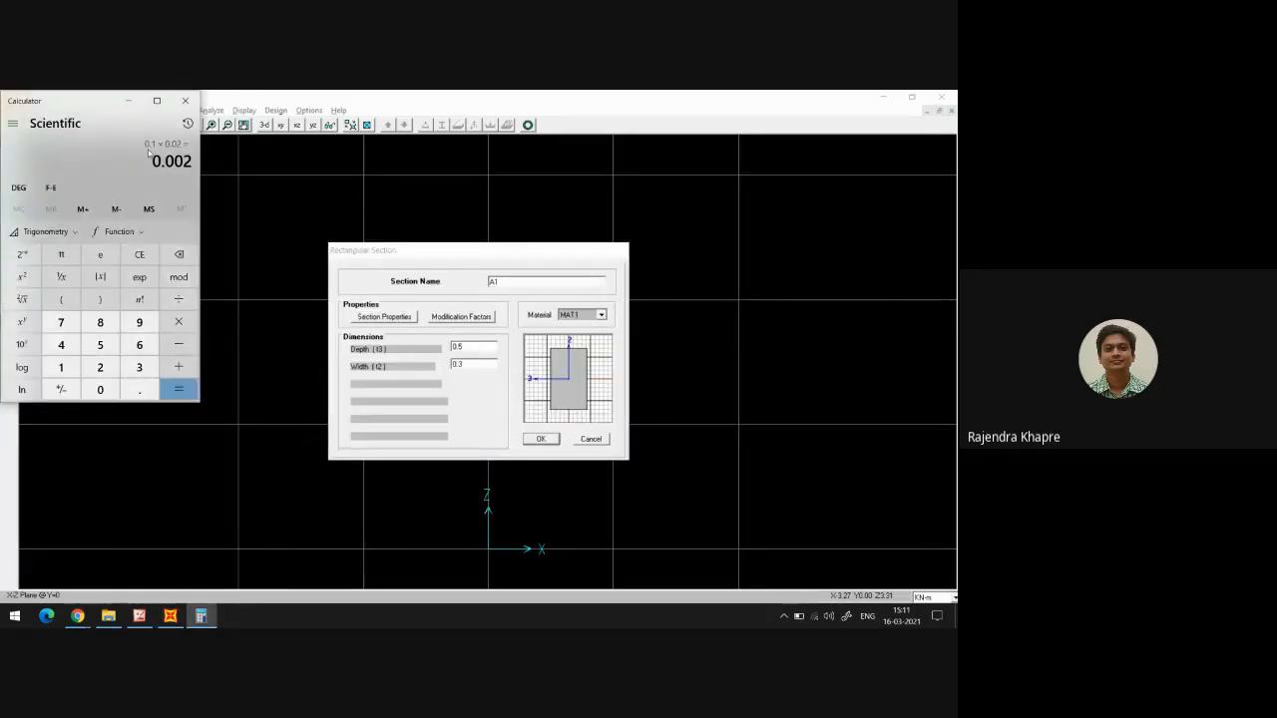
Set section A1's depth to 0.1 and width to 0.02, and confirm the section
double_click(473, 345)
type("0")
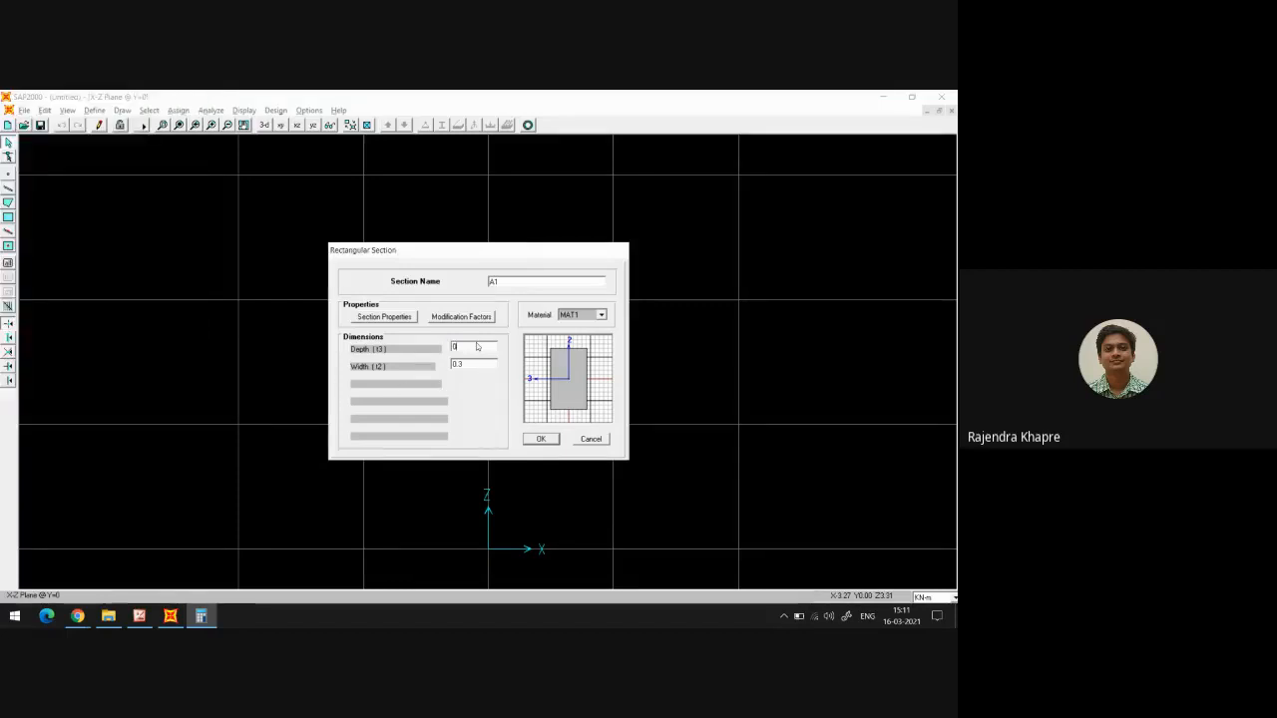
type(".1")
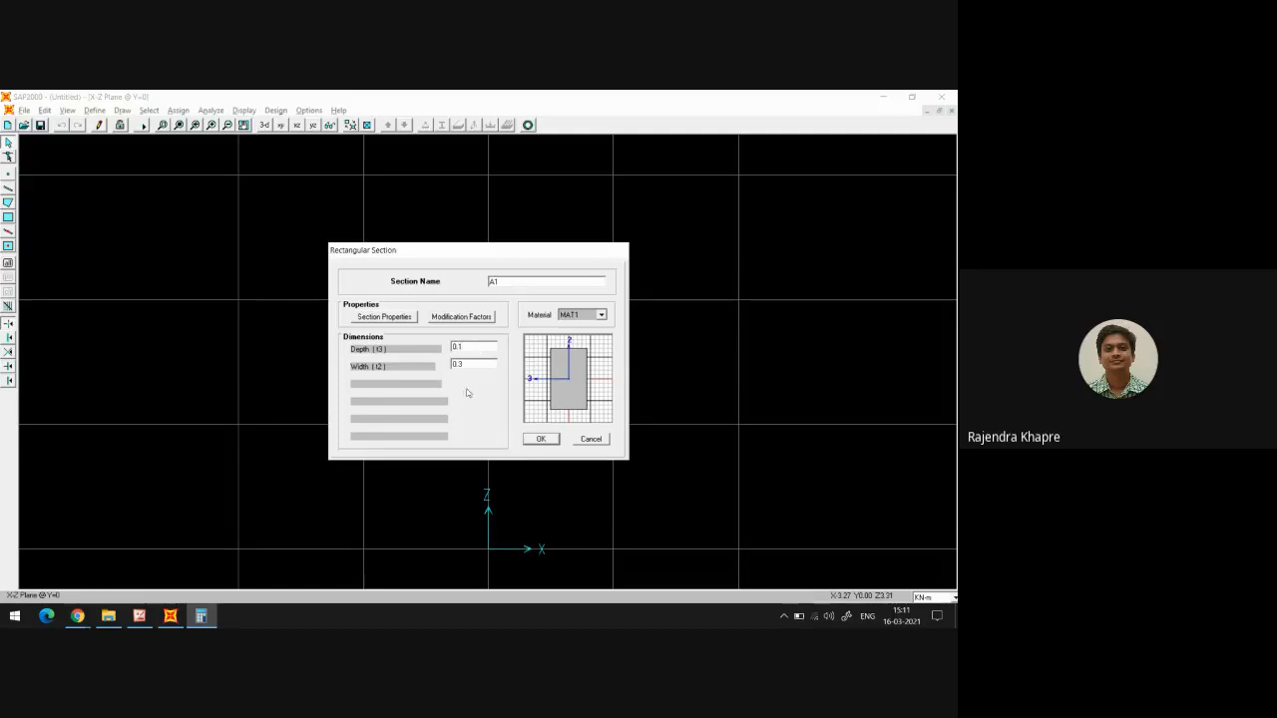
double_click(473, 365)
type("0.0")
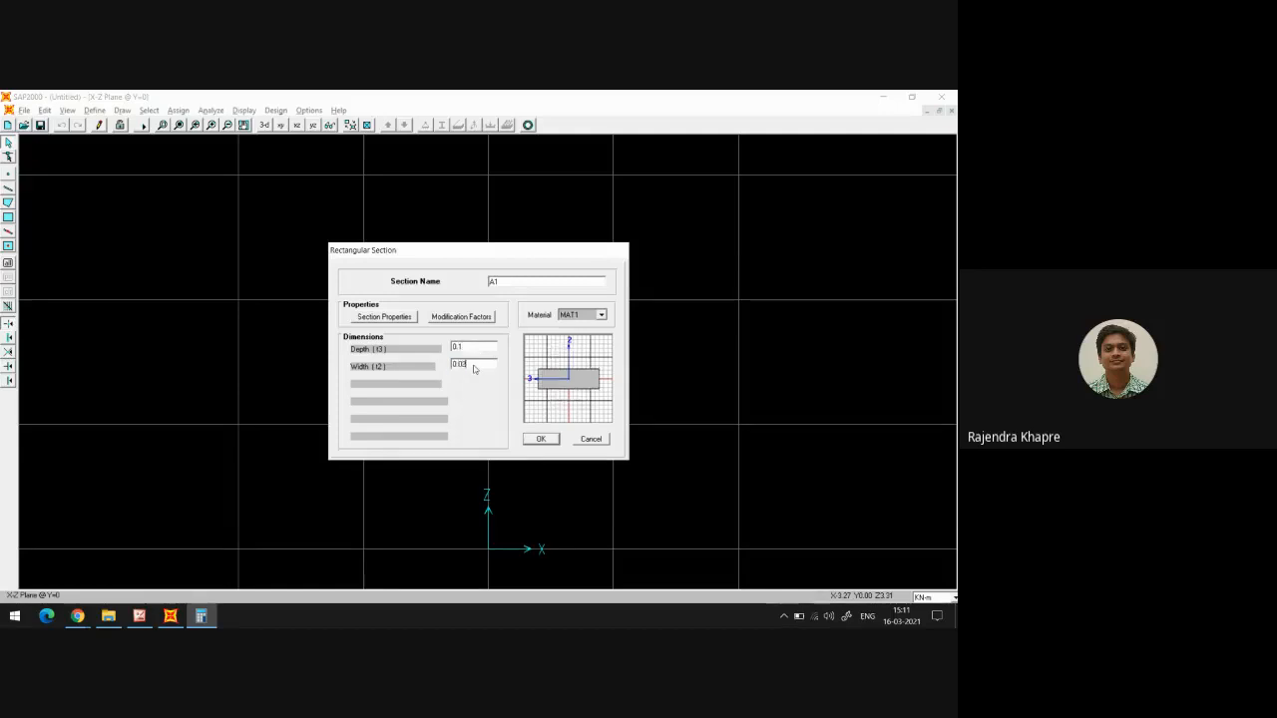
type("2")
key("Tab")
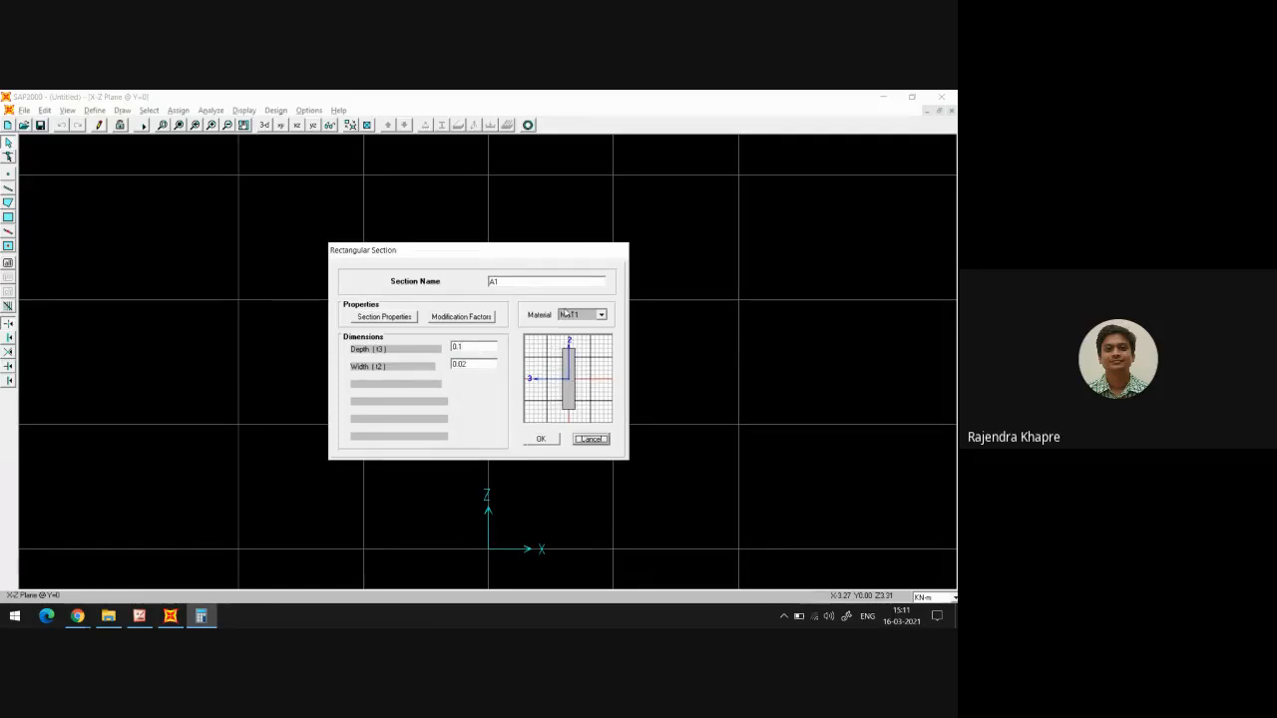
left_click(540, 439)
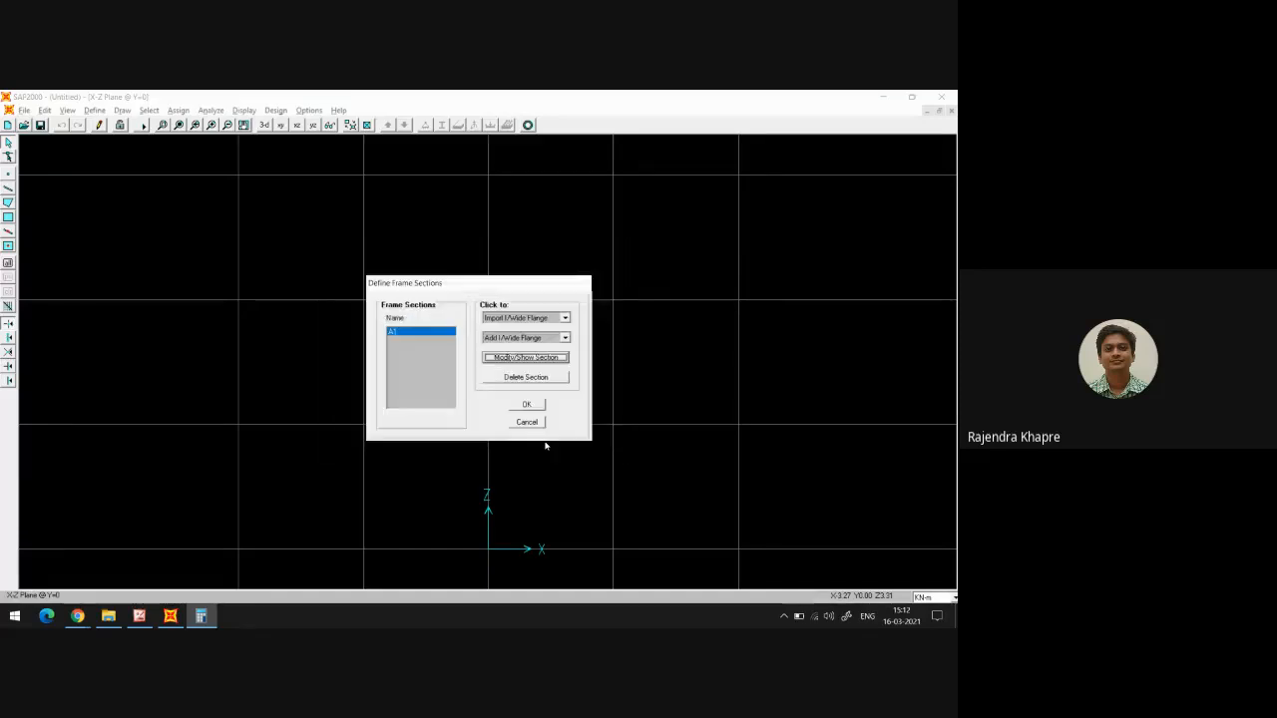
key("alt+Tab")
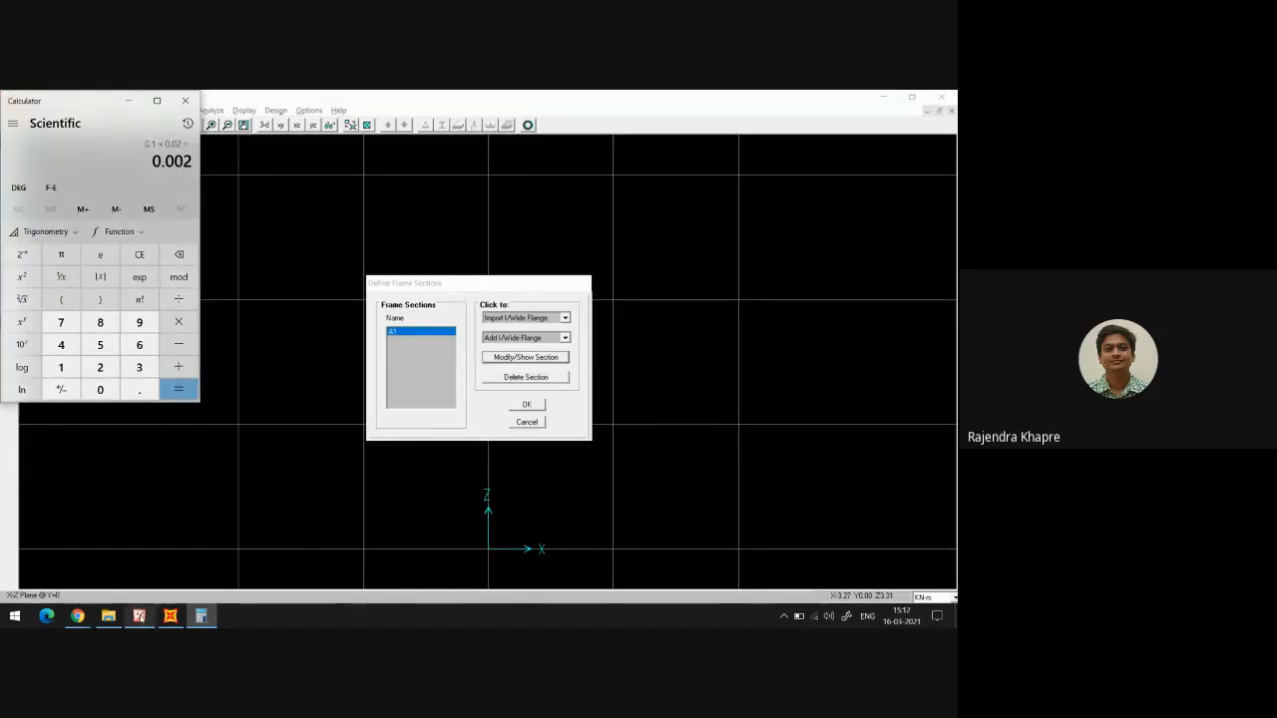
mouse_move(140, 615)
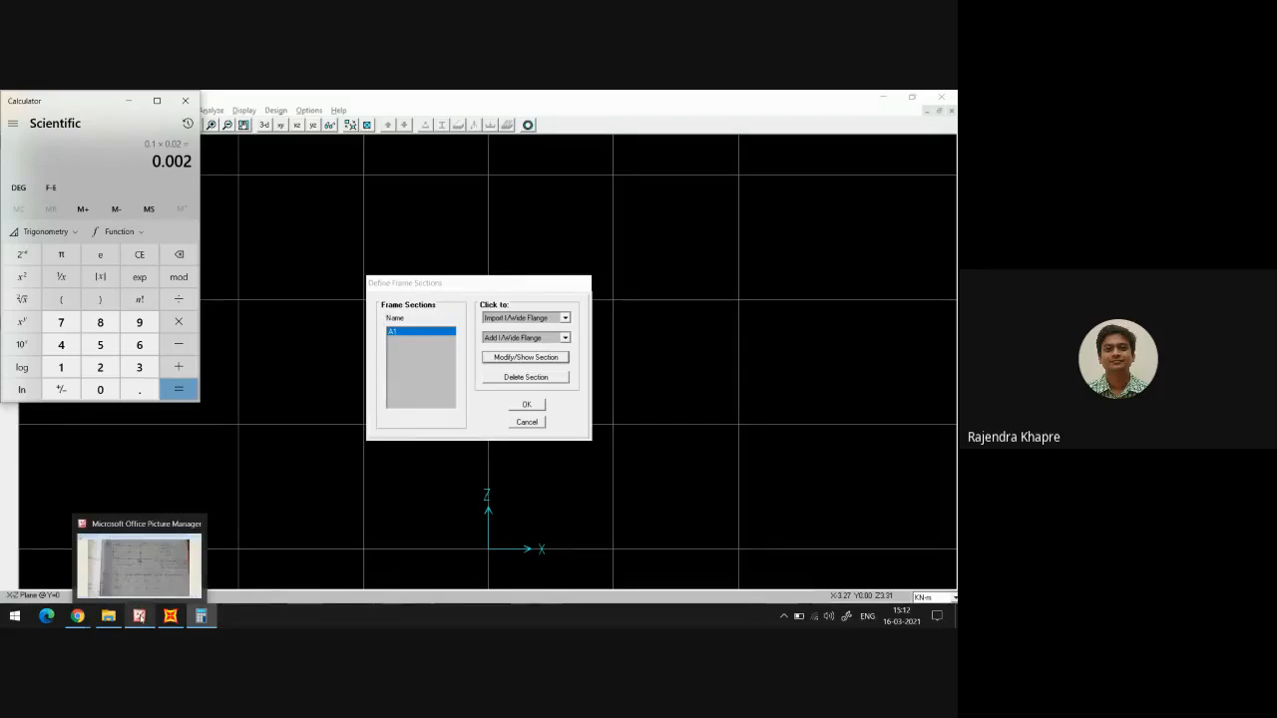
left_click(77, 615)
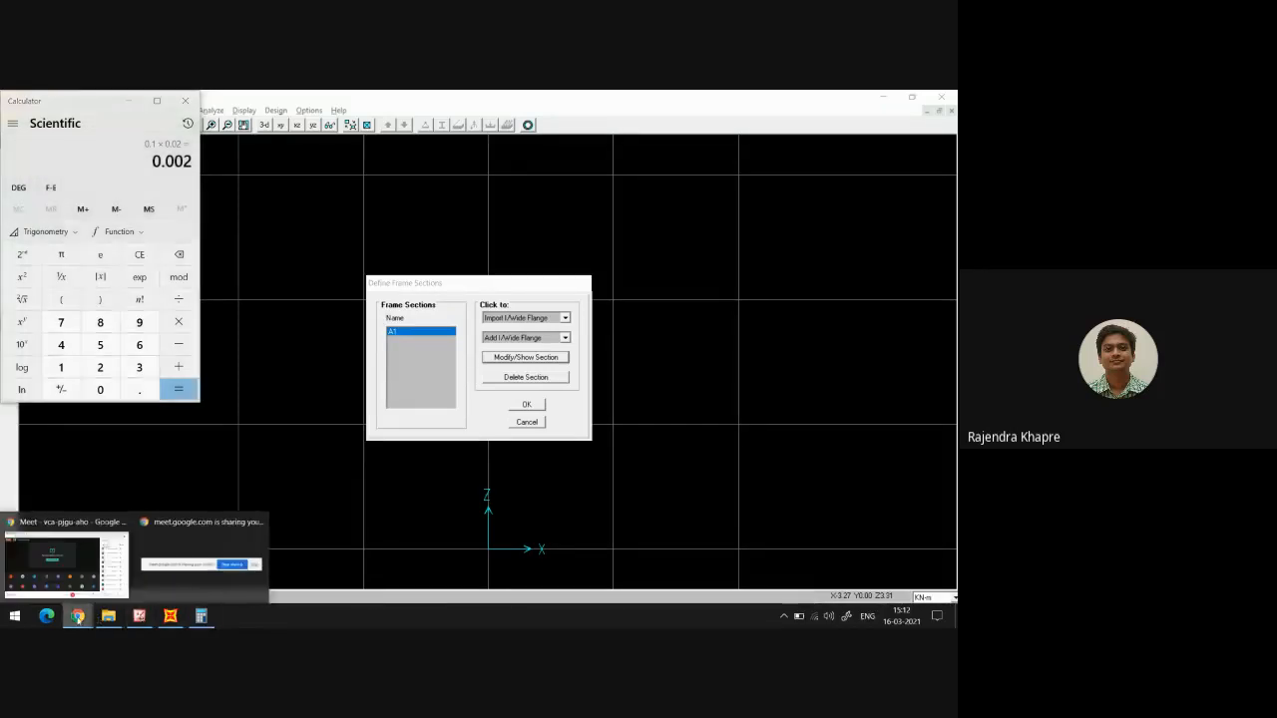
left_click(70, 567)
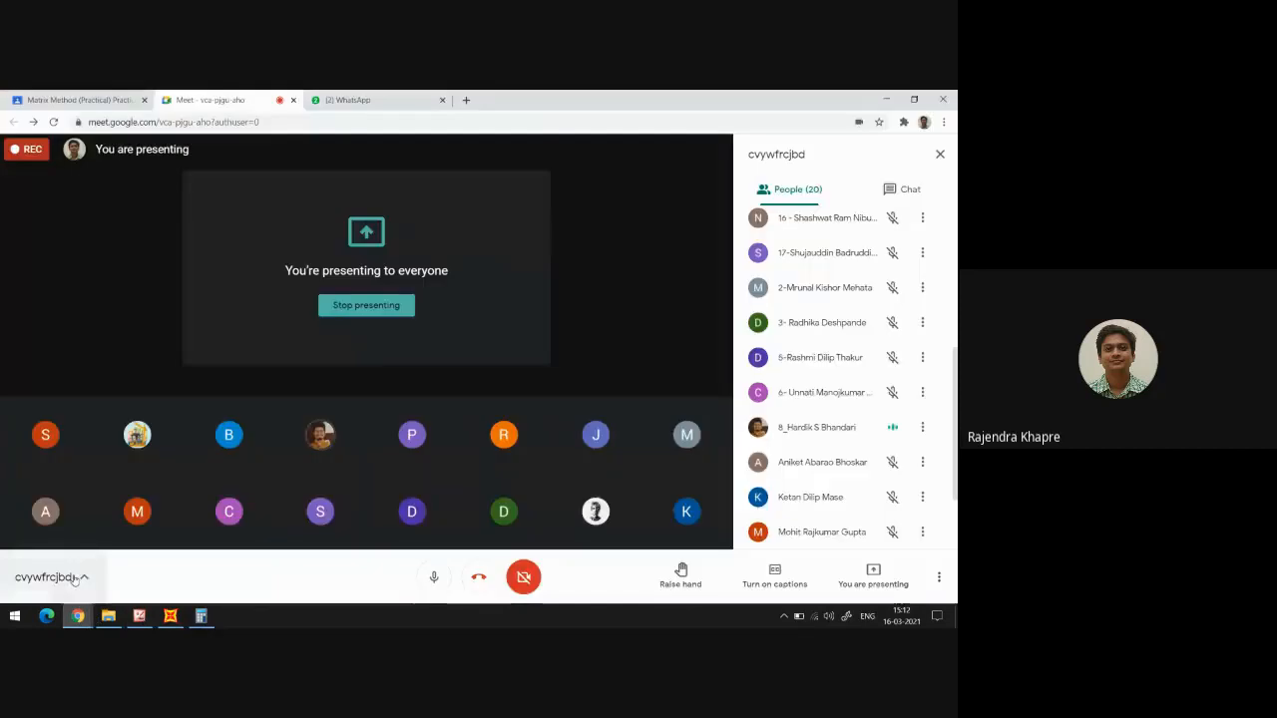
left_click(165, 618)
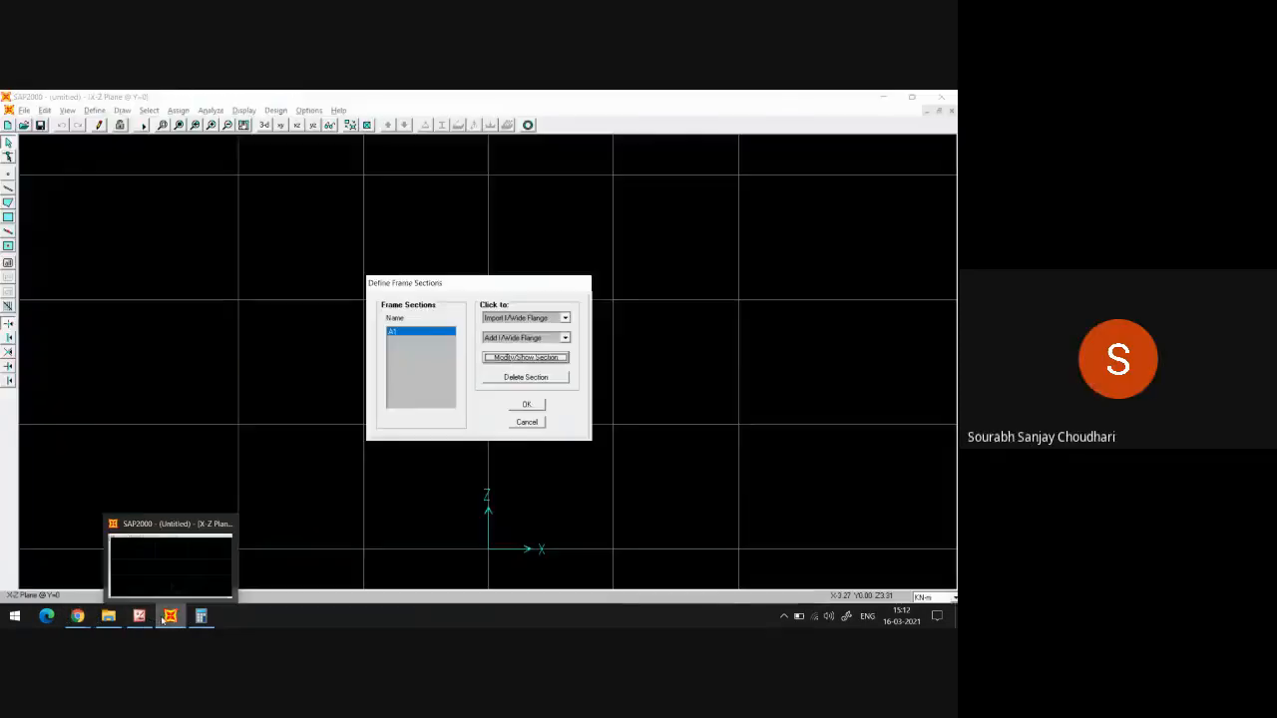
left_click(200, 617)
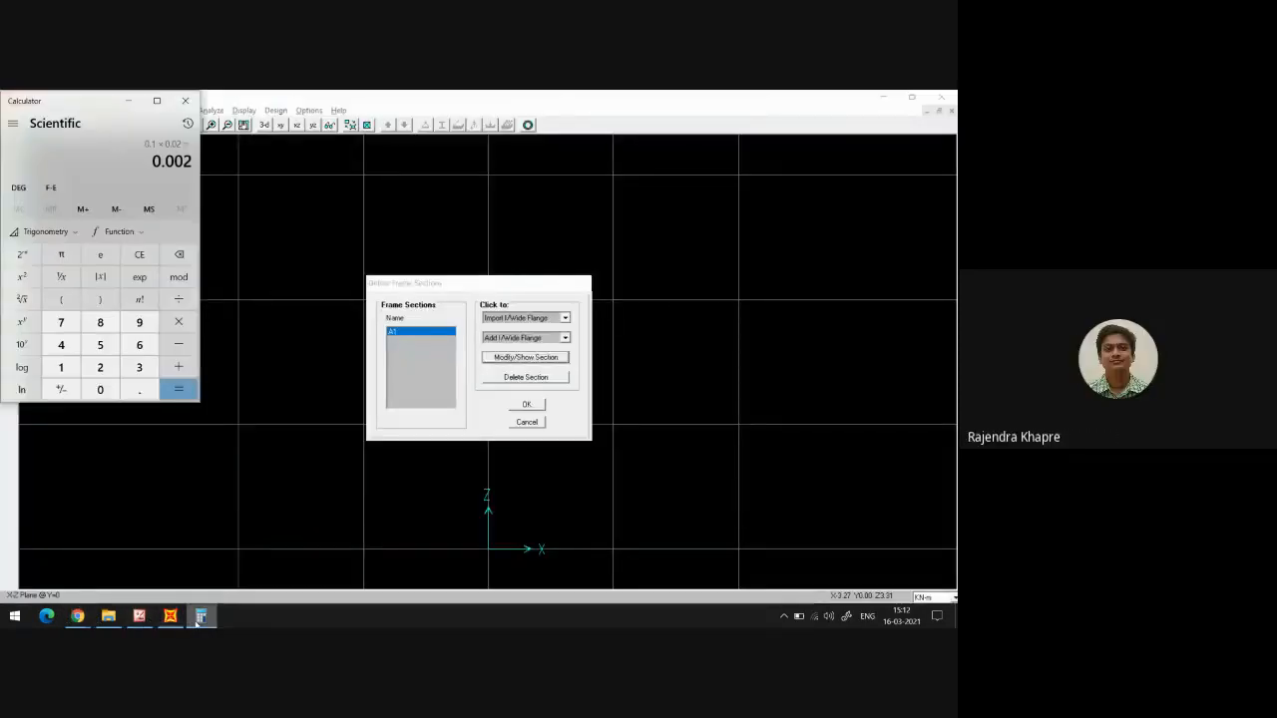
Look up member 2's area in the truss photo and calculate 0.1 × 0.025 in Calculator
left_click(138, 615)
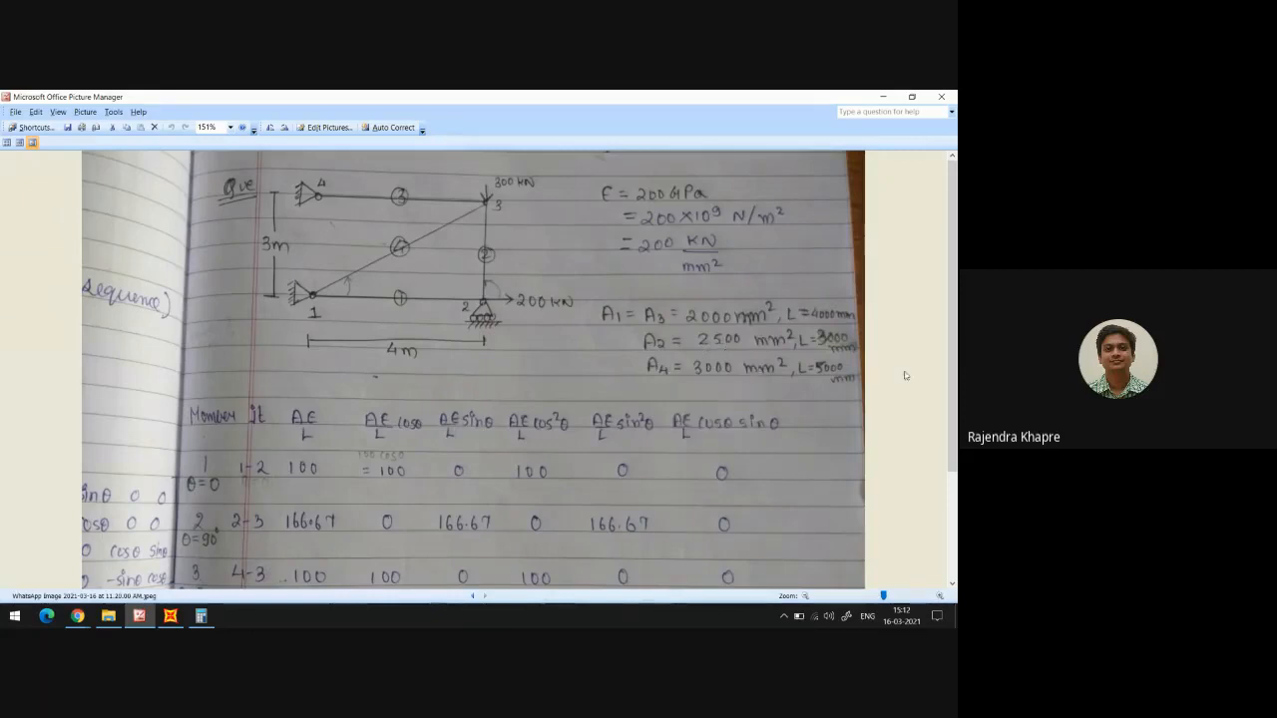
key("alt+Tab")
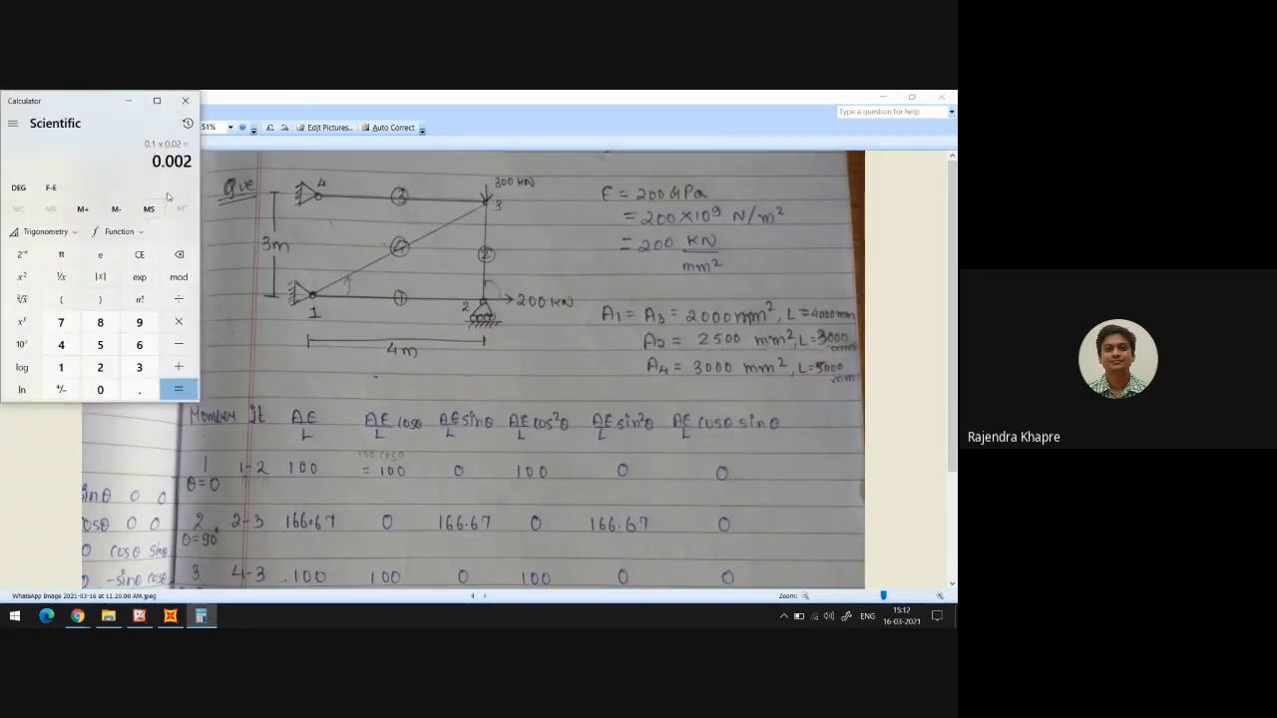
key("Escape")
type("0.1*")
type("0.025")
key("Return")
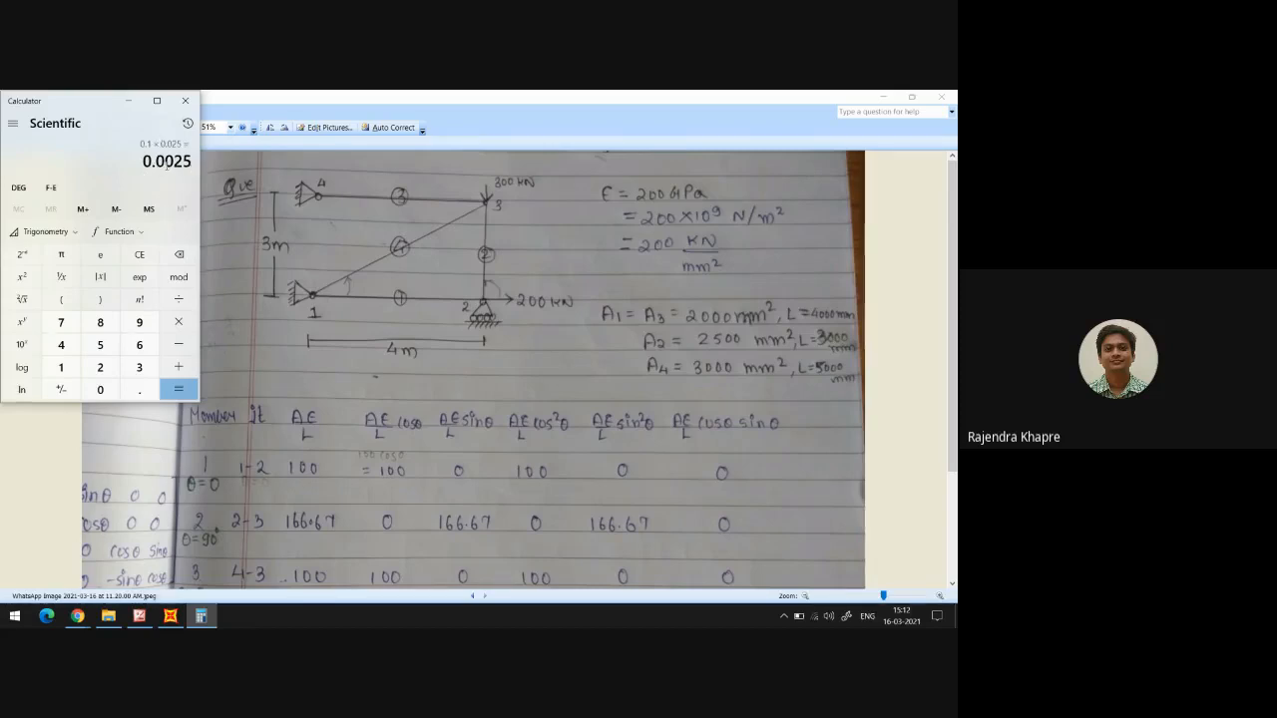
Multiply the calculated area by 1000 twice to convert it to mm², and recalculate 0.1 × 0.025
type("*1000*1")
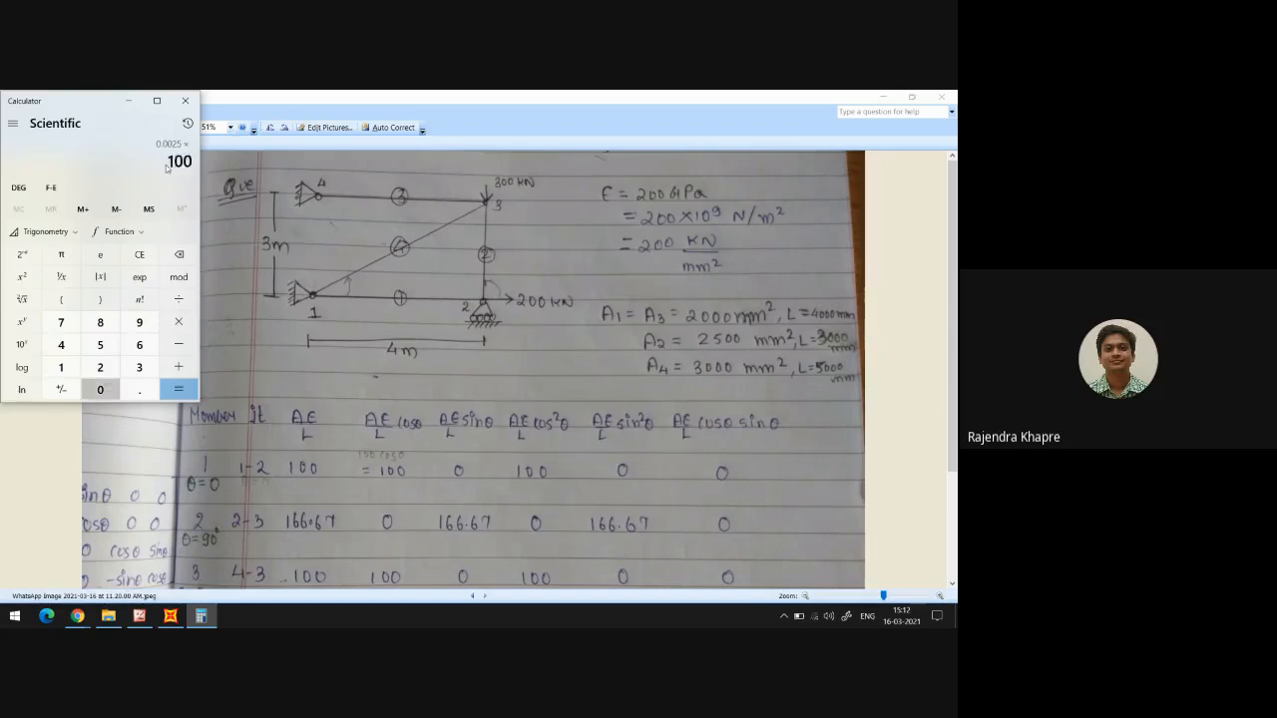
type("000=")
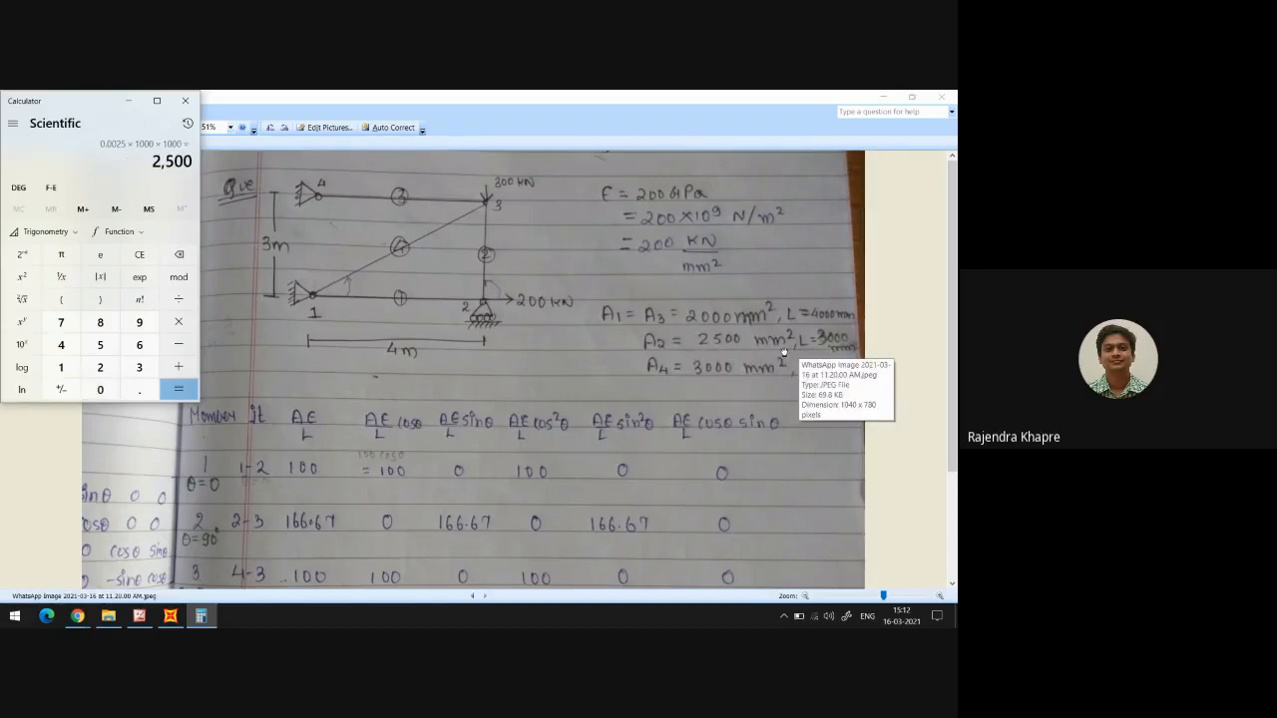
type("0.1 ×*0.025")
key("Return")
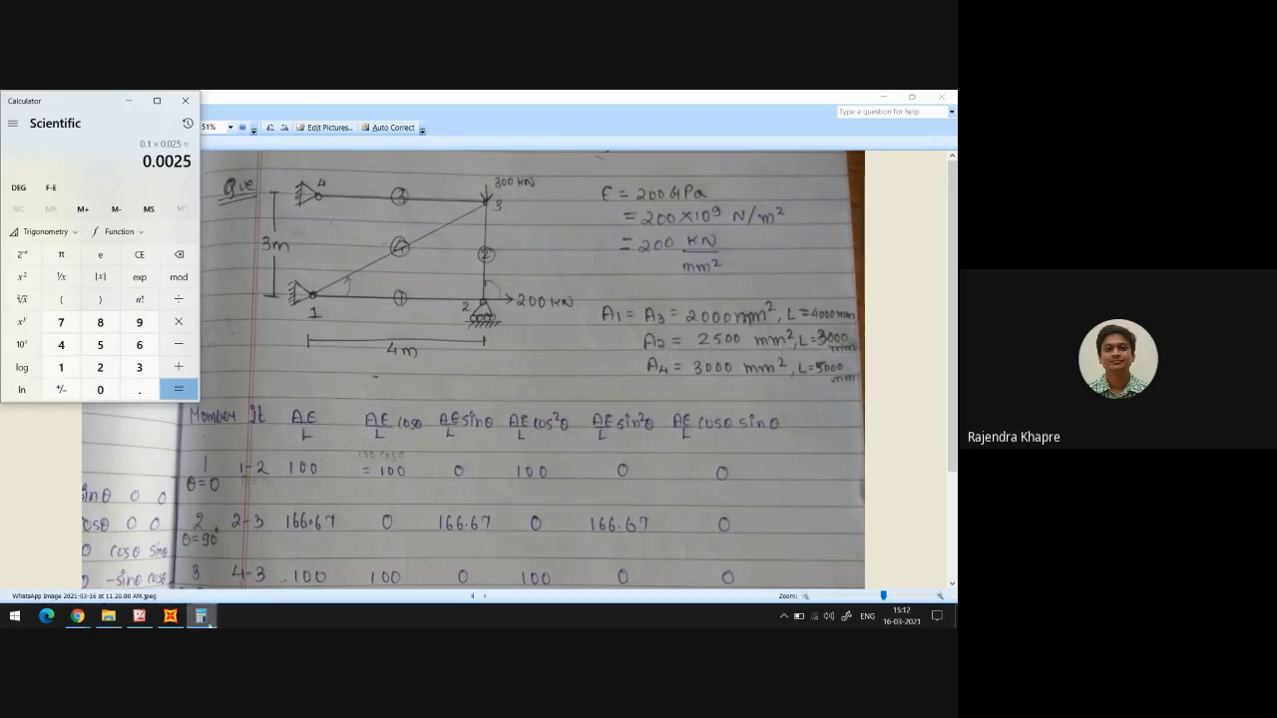
Switch to SAP2000 and add a rectangular frame section using material MAT1 with depth 0.1 and width 0.025
left_click(170, 616)
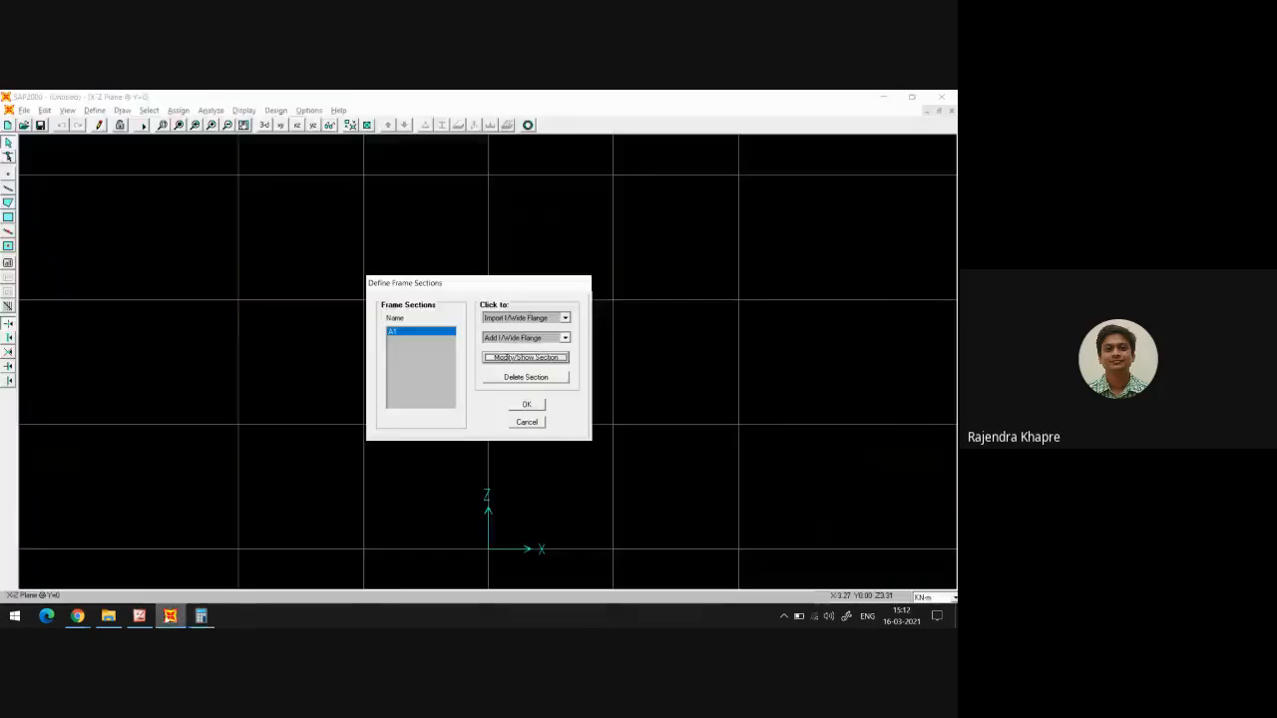
left_click(523, 338)
left_click(524, 402)
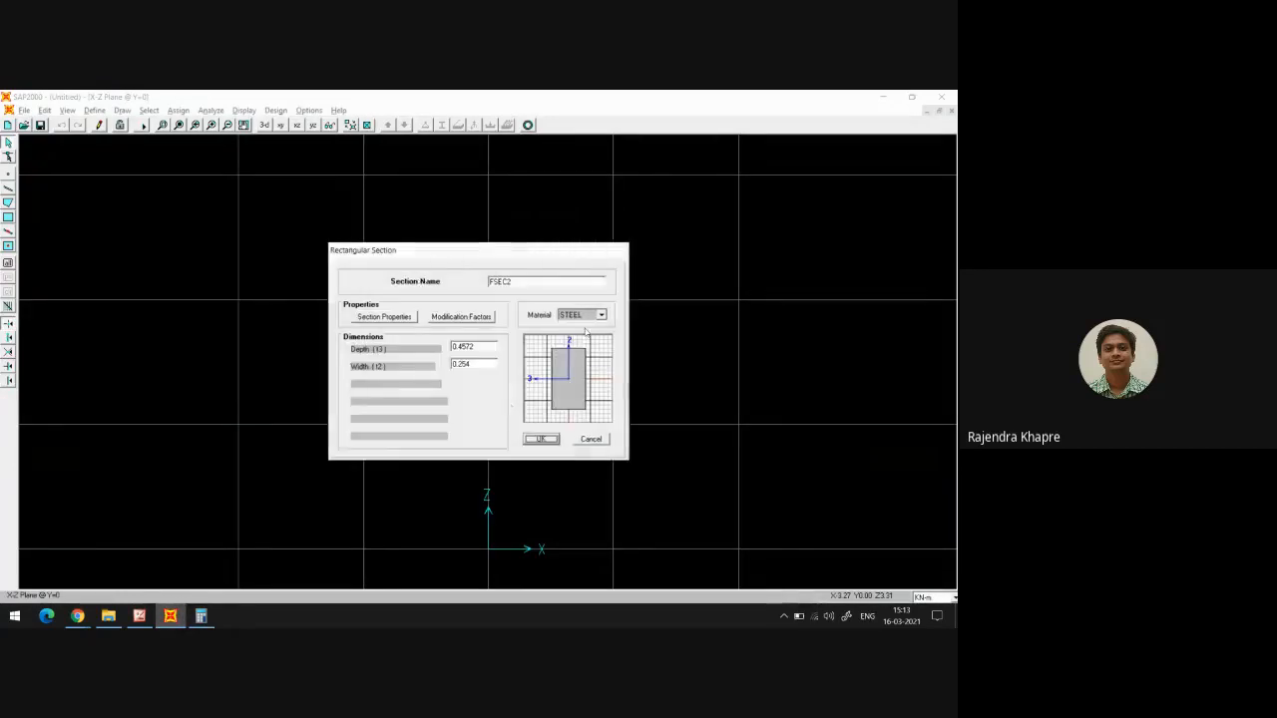
left_click(600, 314)
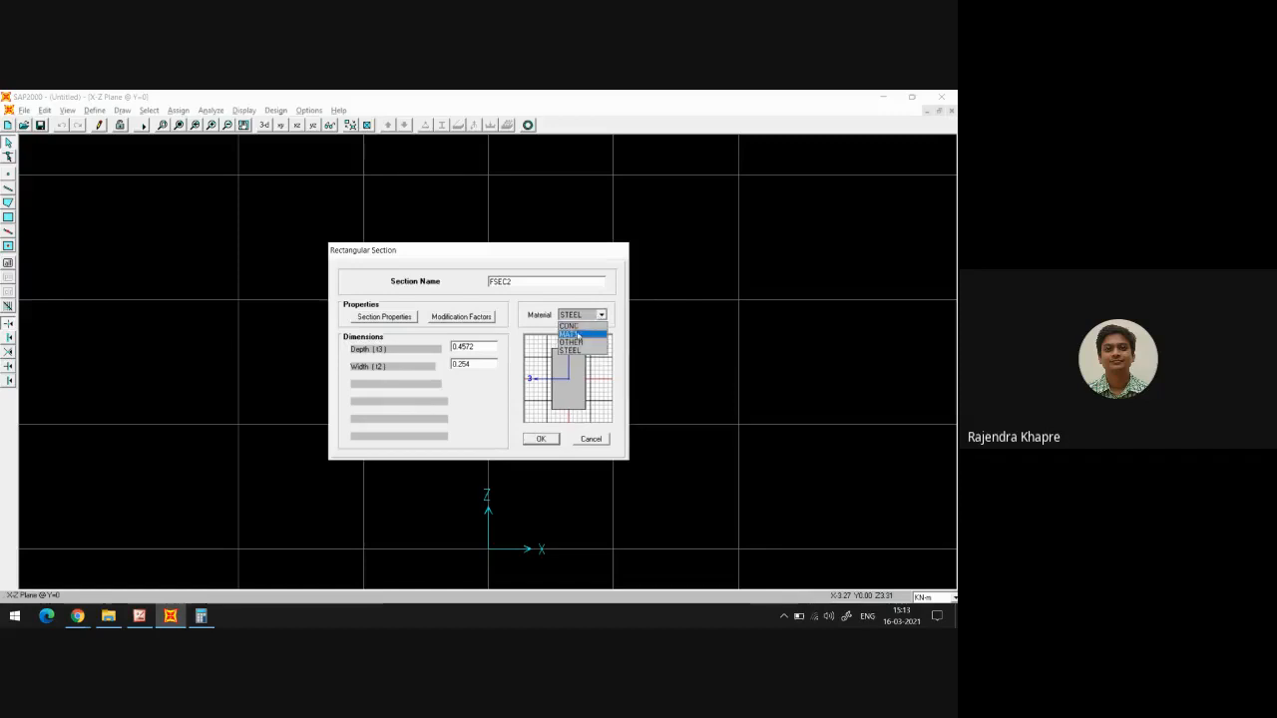
left_click(577, 333)
key("Tab")
type("0.")
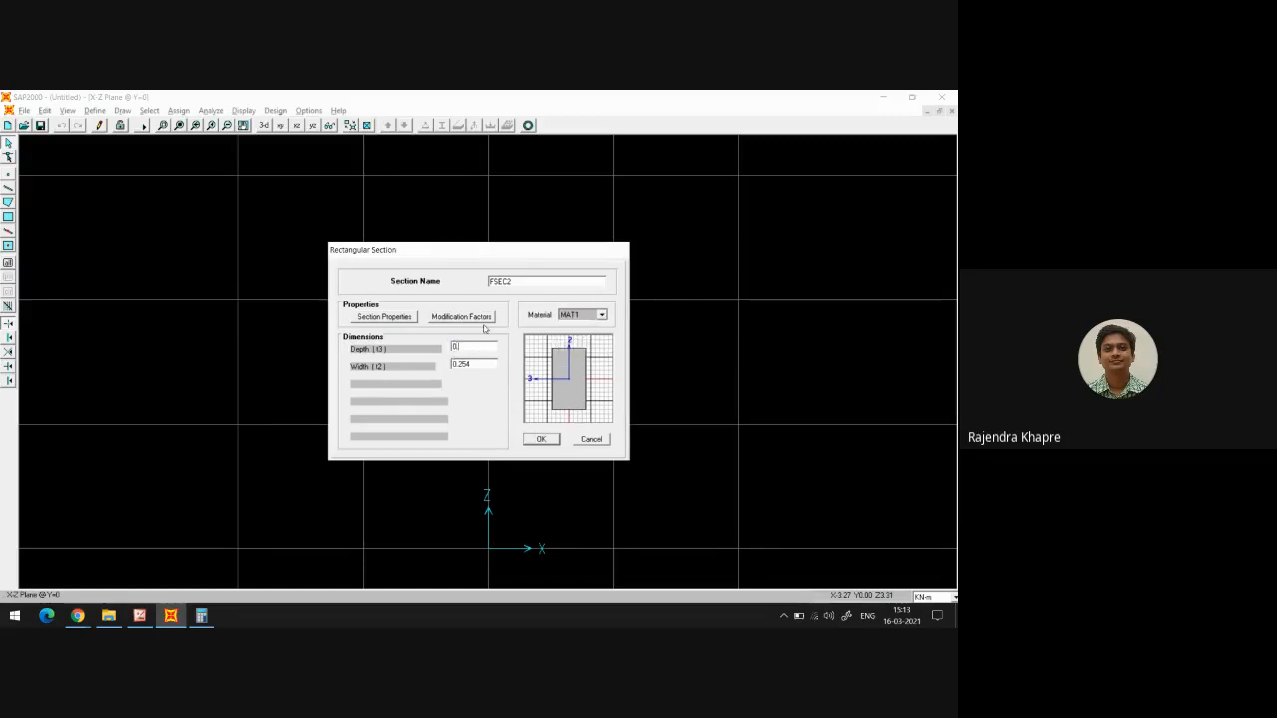
type("1")
key("Tab")
type("0.025")
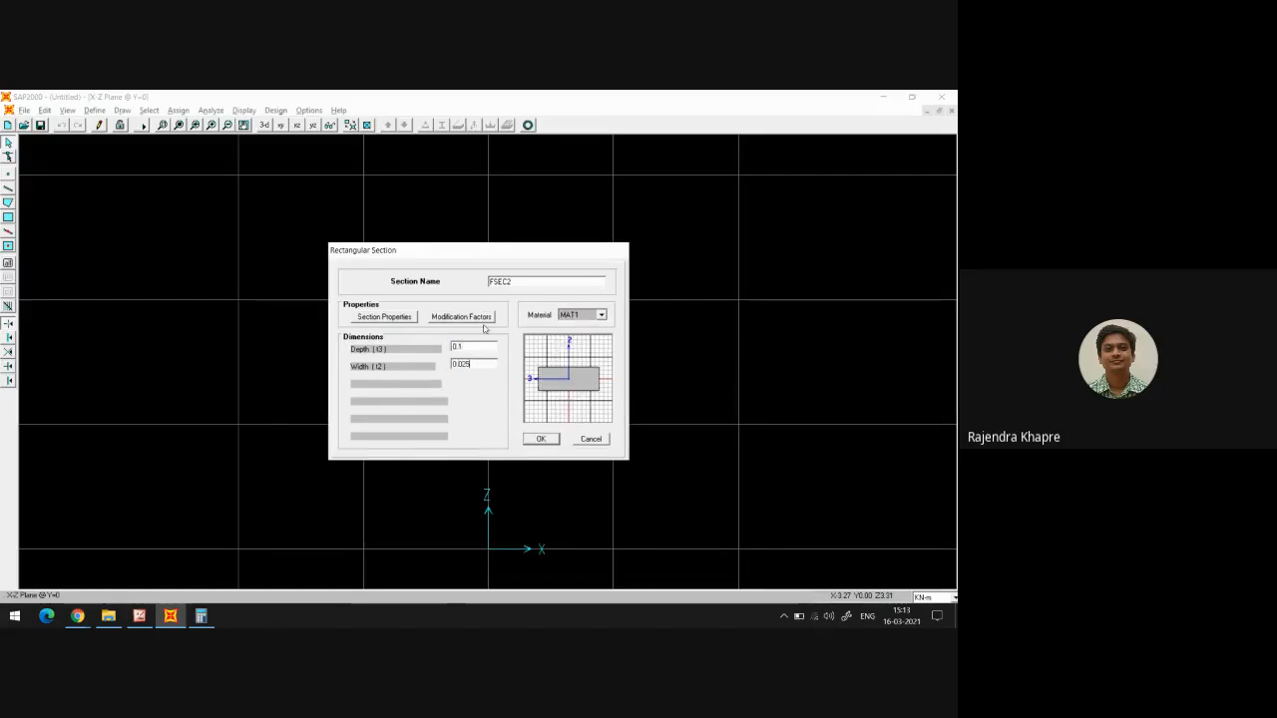
key("Tab")
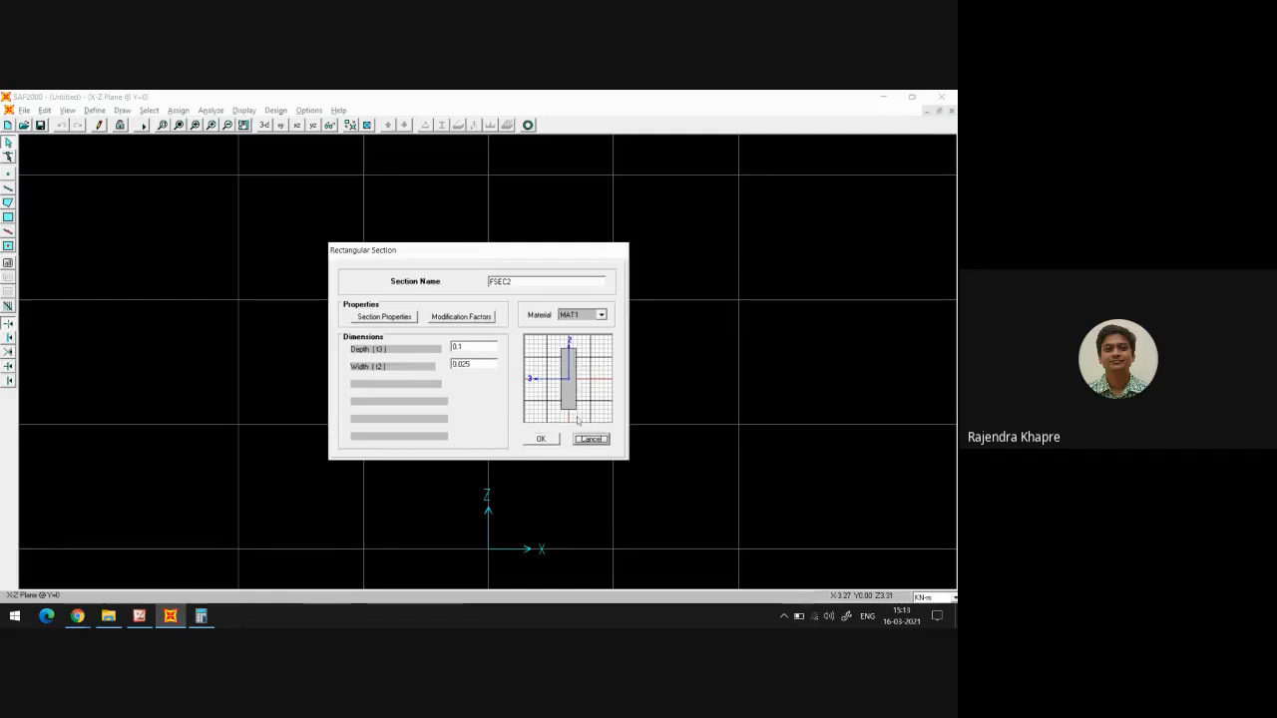
Name the new rectangular section A2 and confirm it
left_click(507, 283)
left_click_drag(489, 282, 510, 288)
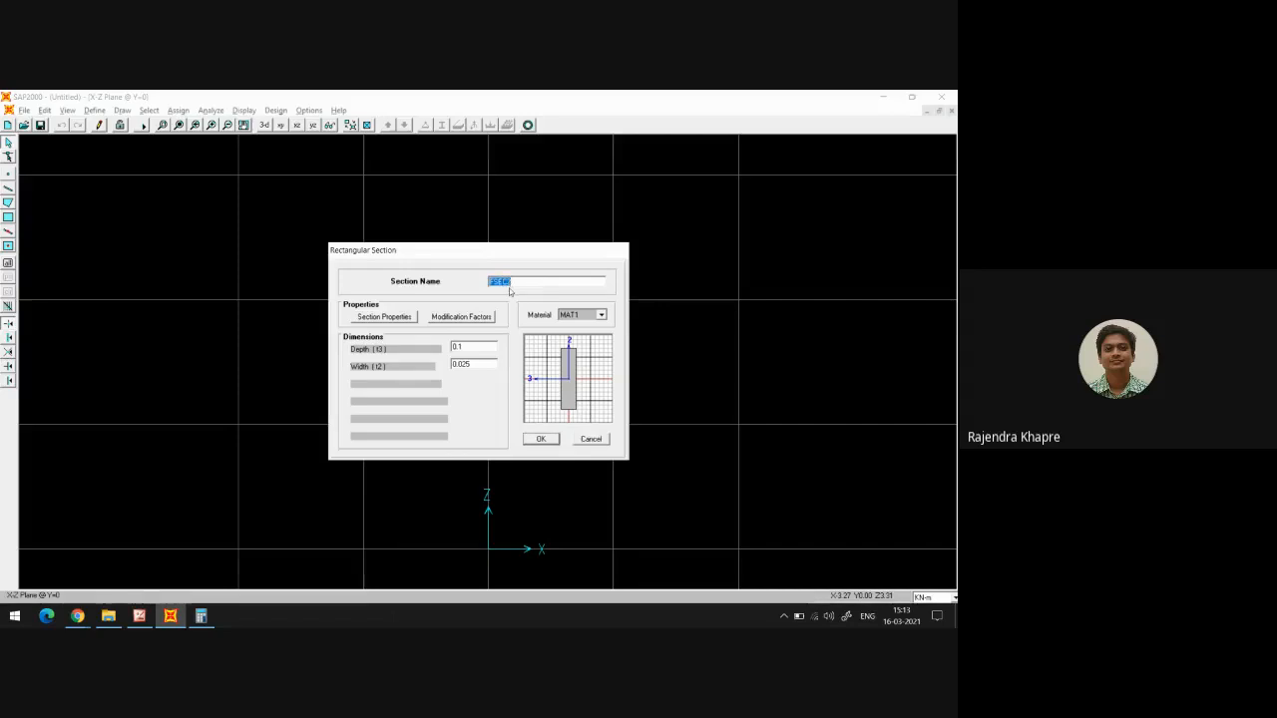
type("A2")
left_click(541, 439)
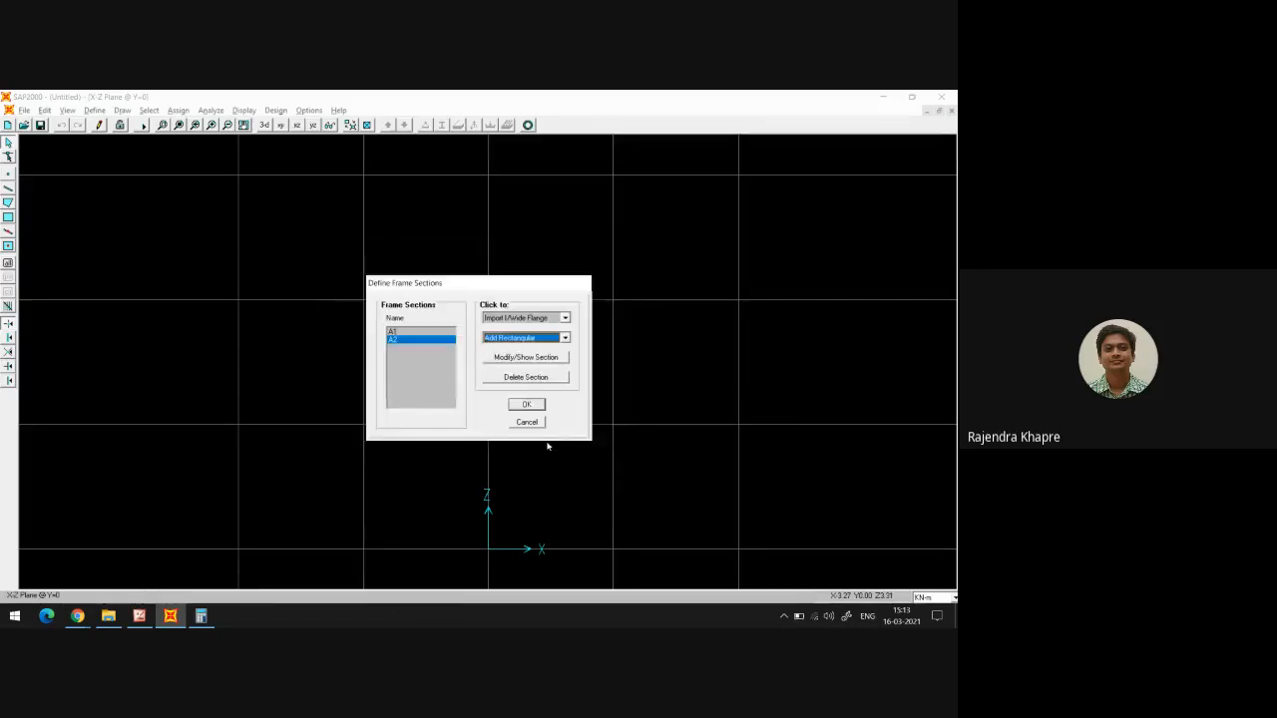
Check member 4's area in the truss photo, then add a rectangular section named A3 with material MAT1 in SAP2000
left_click(140, 615)
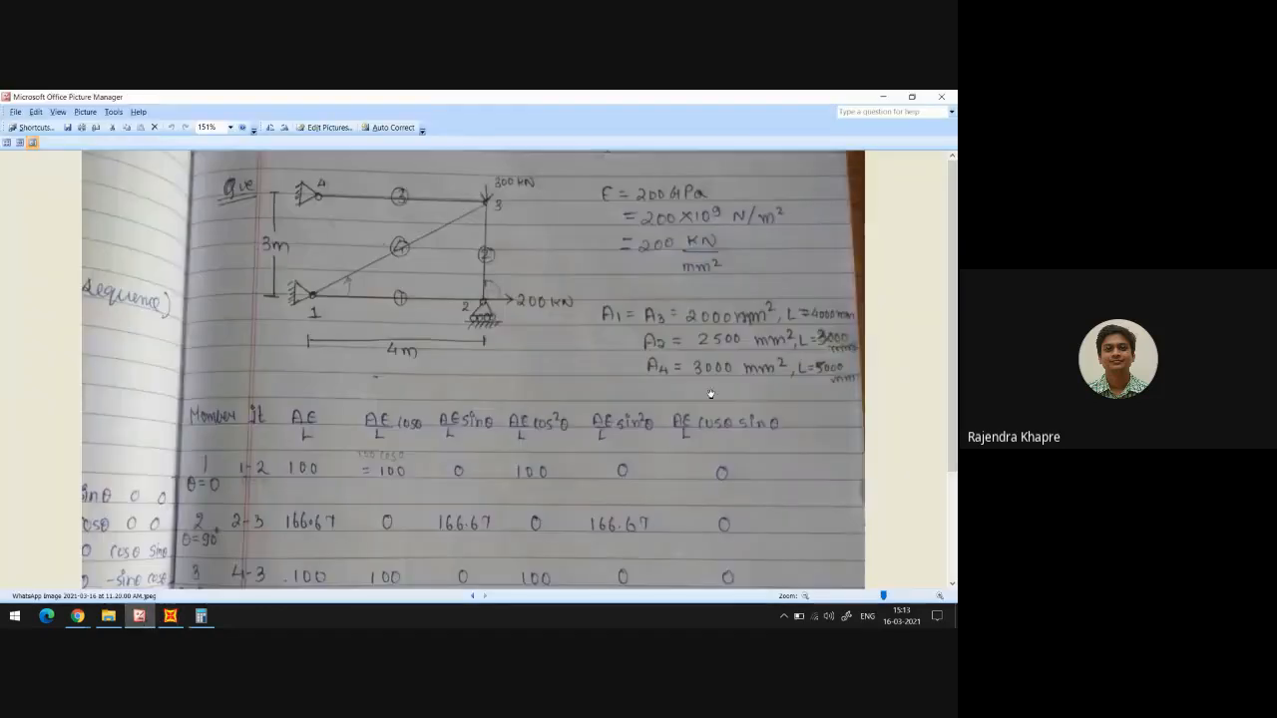
left_click(170, 615)
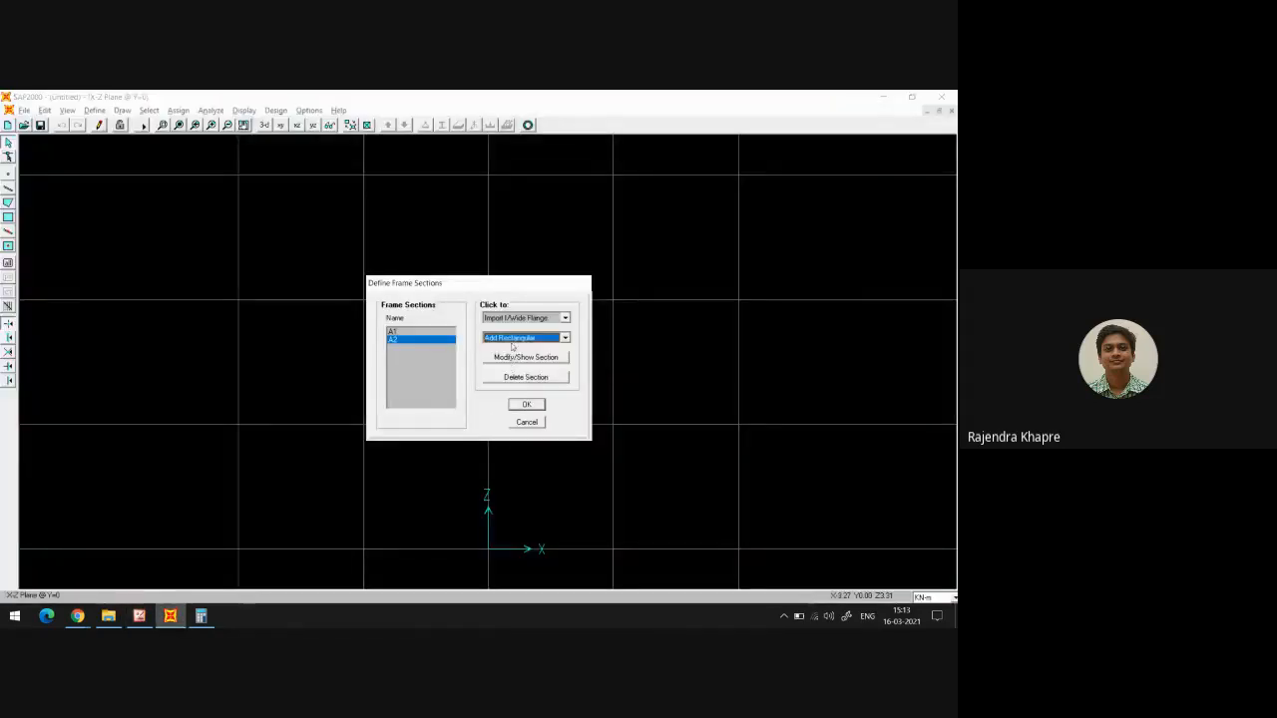
left_click(512, 341)
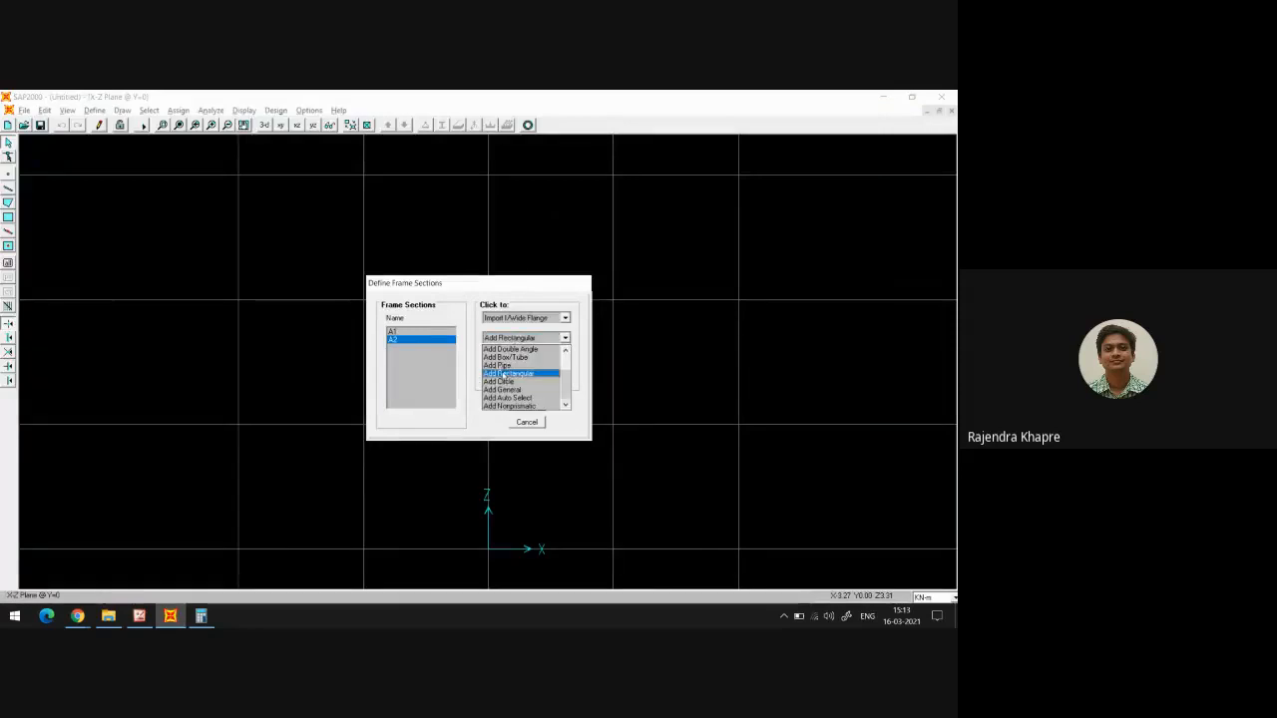
left_click(506, 371)
double_click(509, 284)
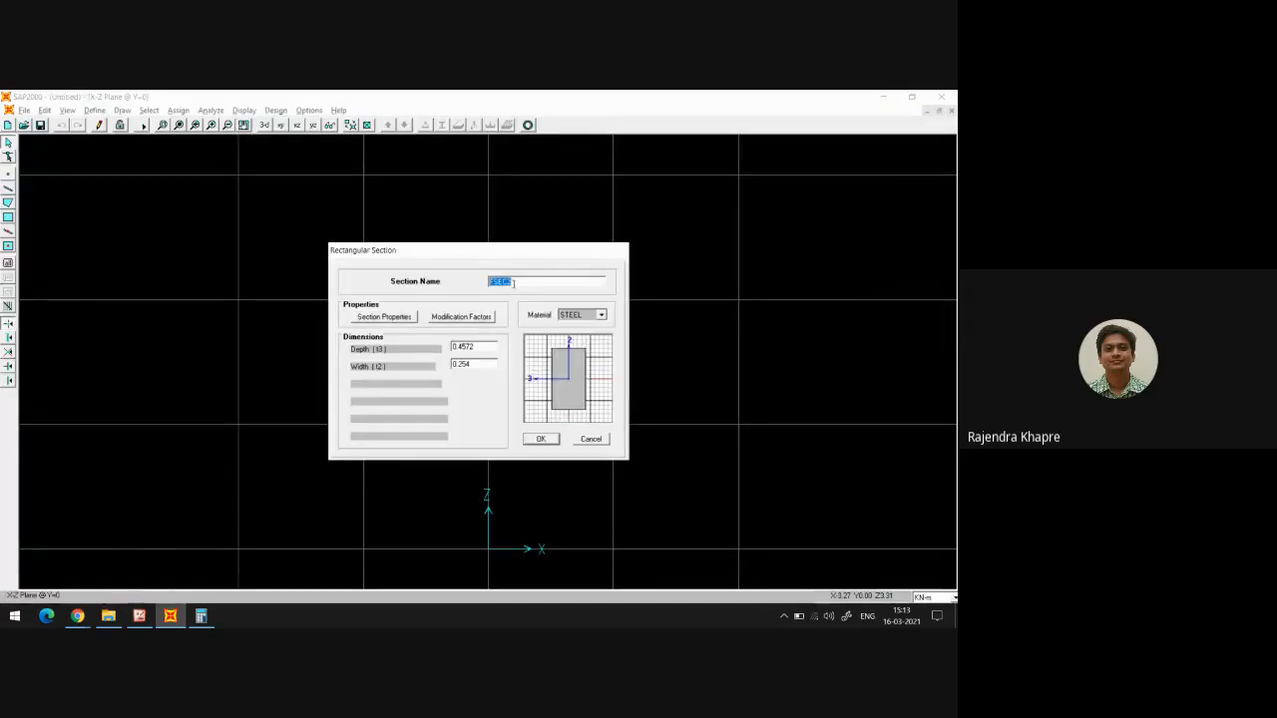
type("A3")
left_click(580, 315)
left_click(579, 333)
Set section A3's depth to 0.1 and width to 0.03, and confirm the frame section definitions
double_click(482, 348)
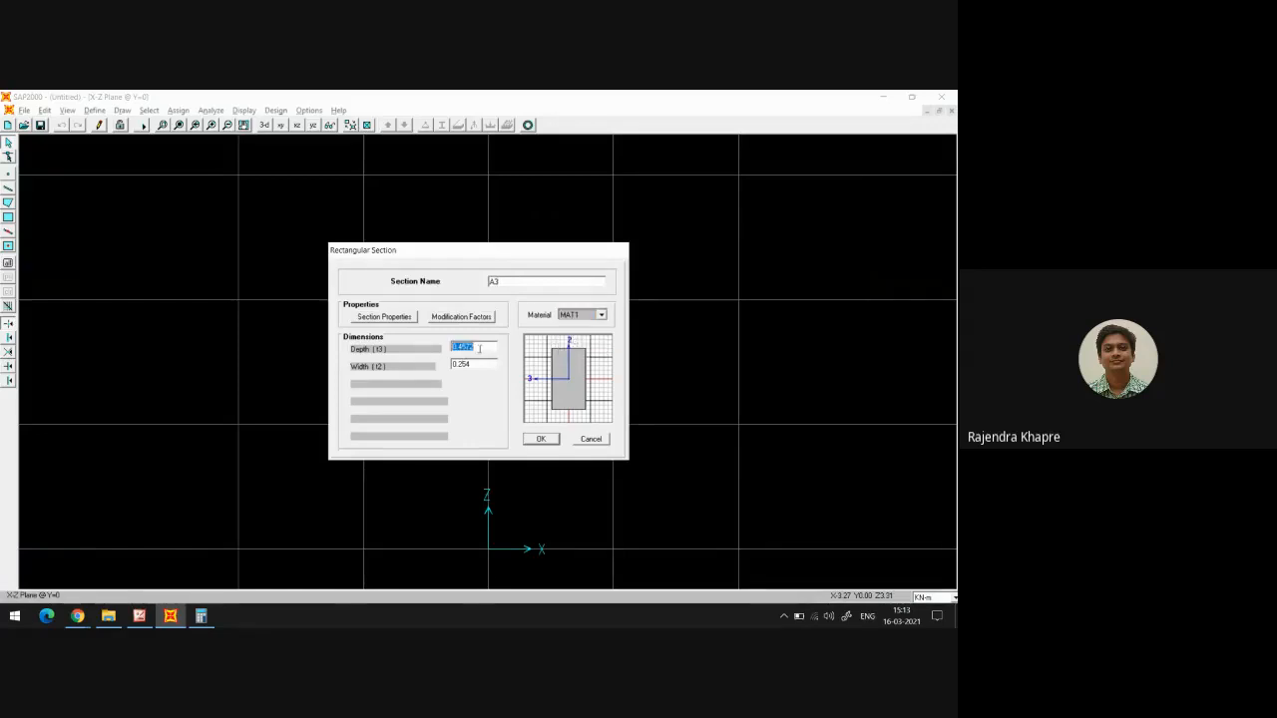
type("0.1")
key("Tab")
type("0")
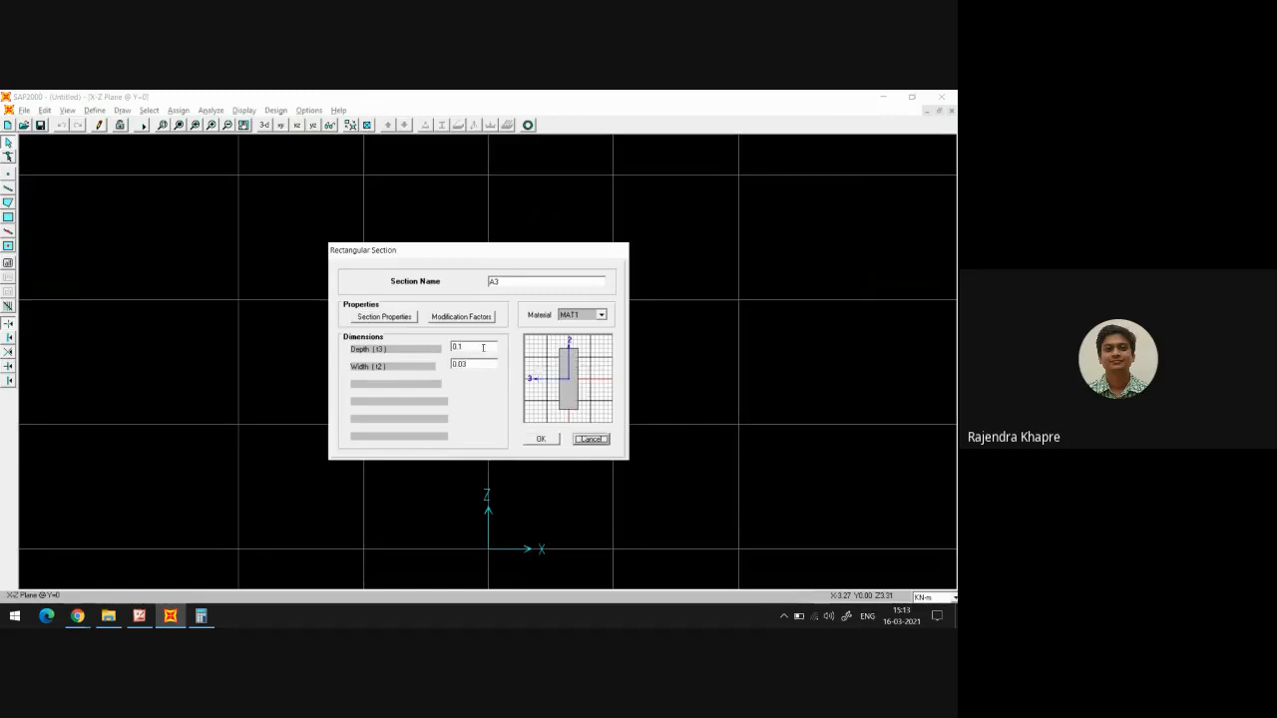
left_click(539, 439)
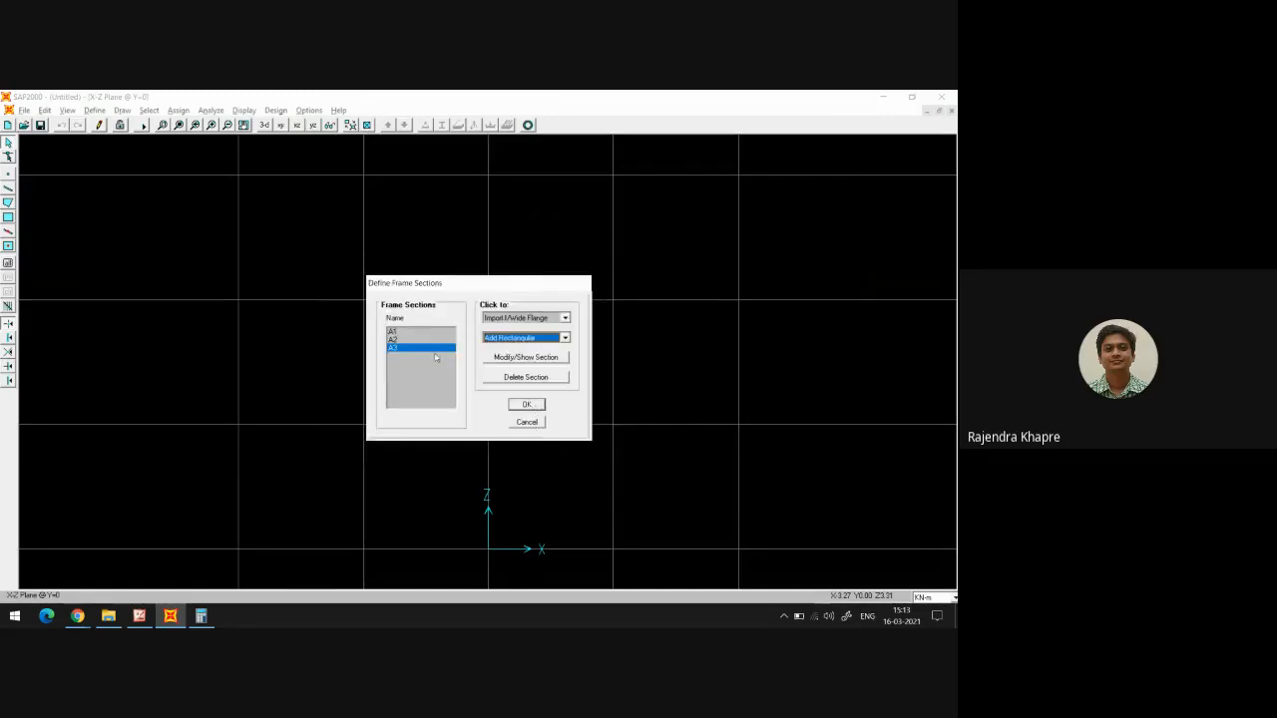
left_click(403, 349)
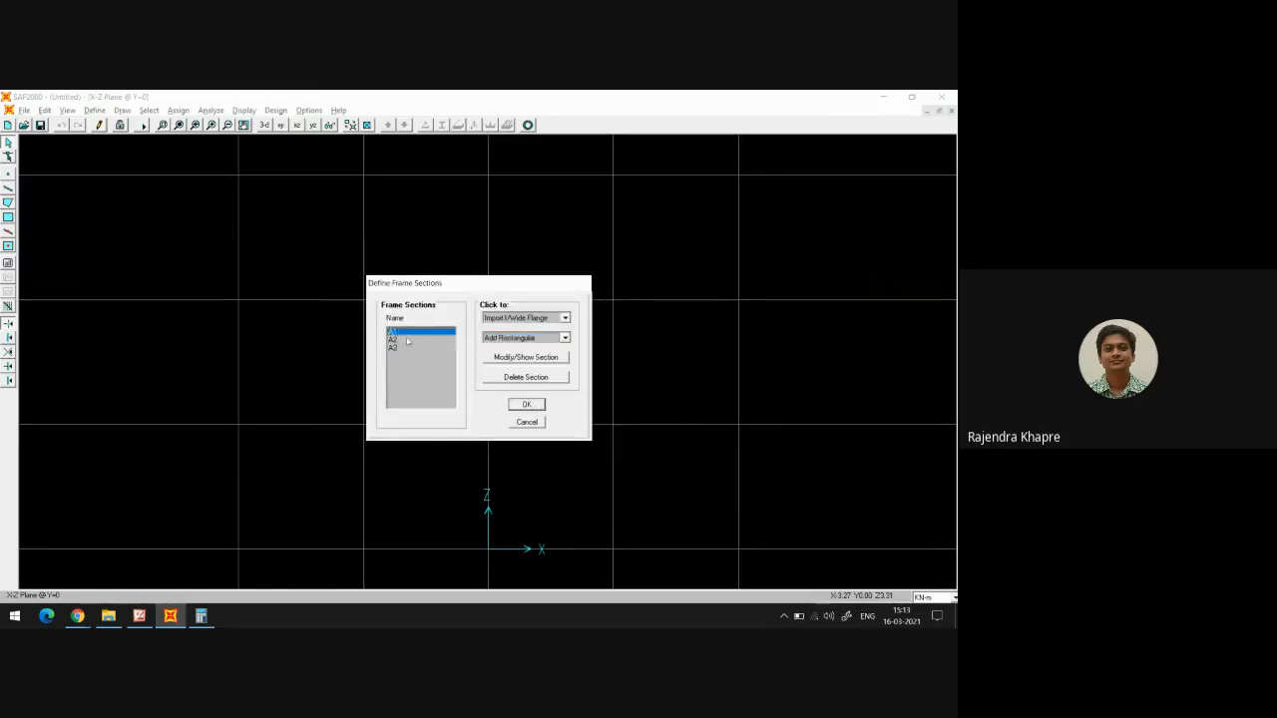
left_click(526, 406)
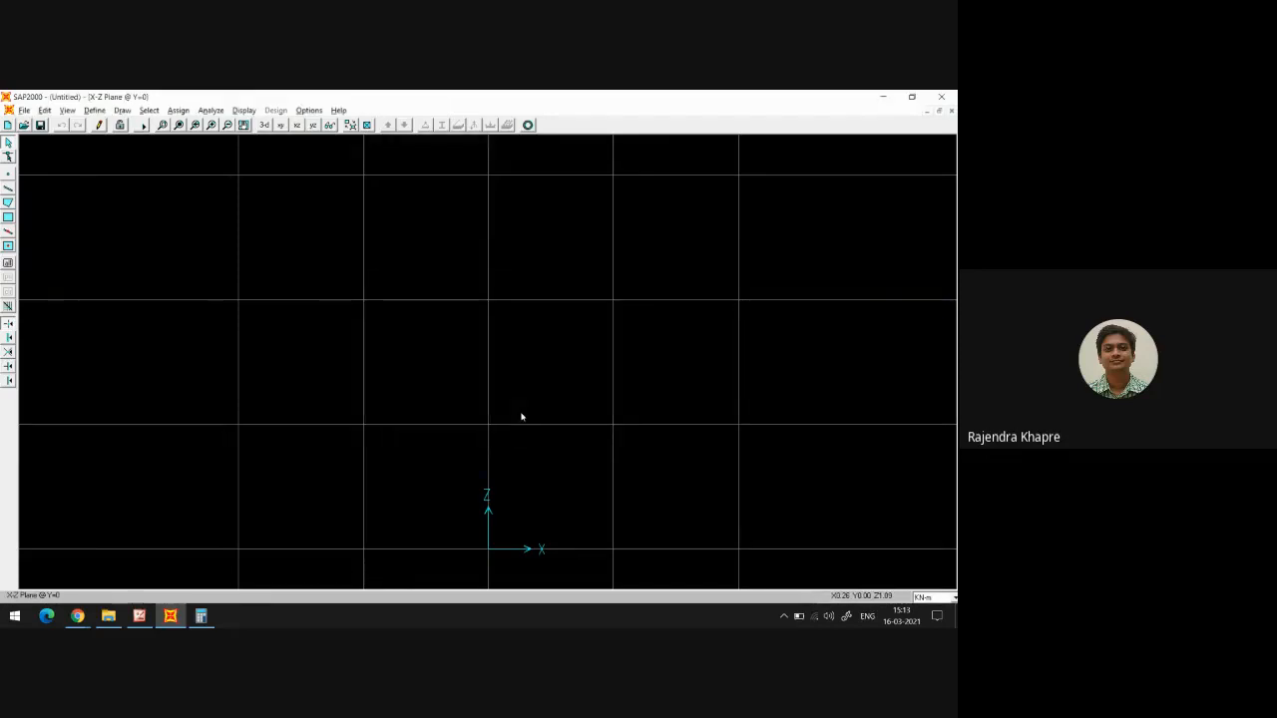
Set the self-weight multiplier of static load case LOAD1 to 0 and confirm the change
left_click(97, 111)
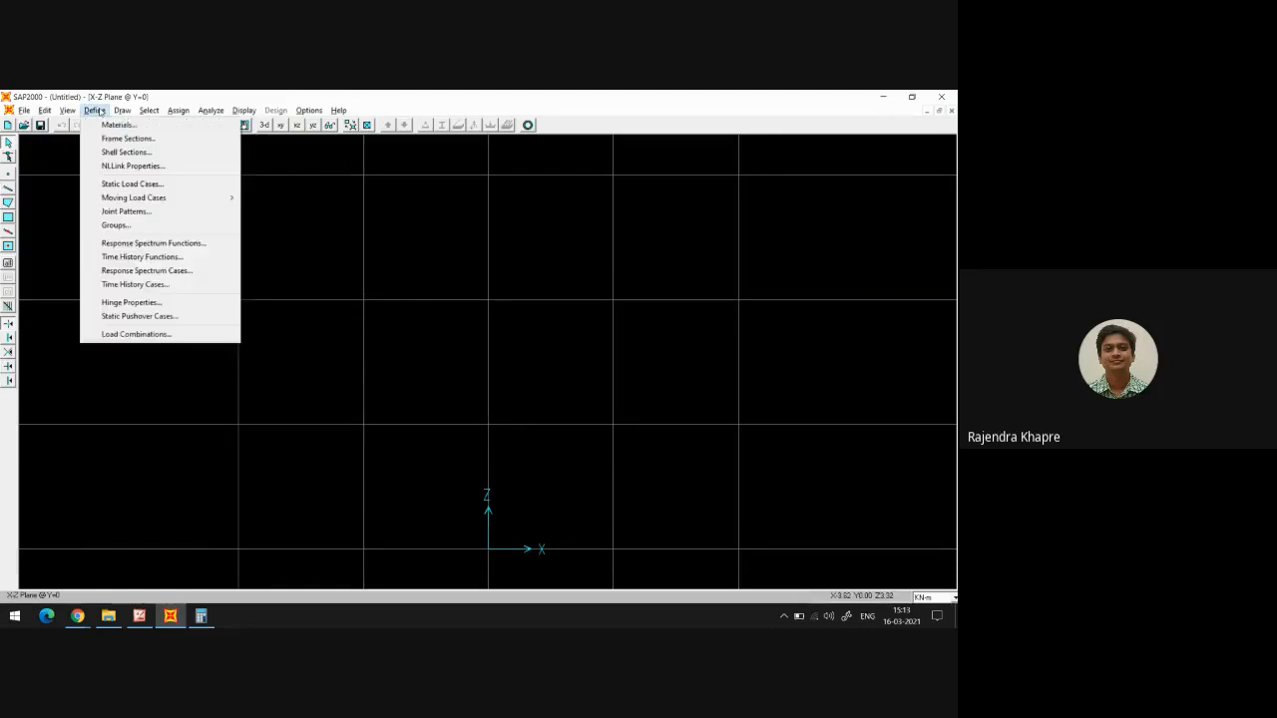
left_click(104, 185)
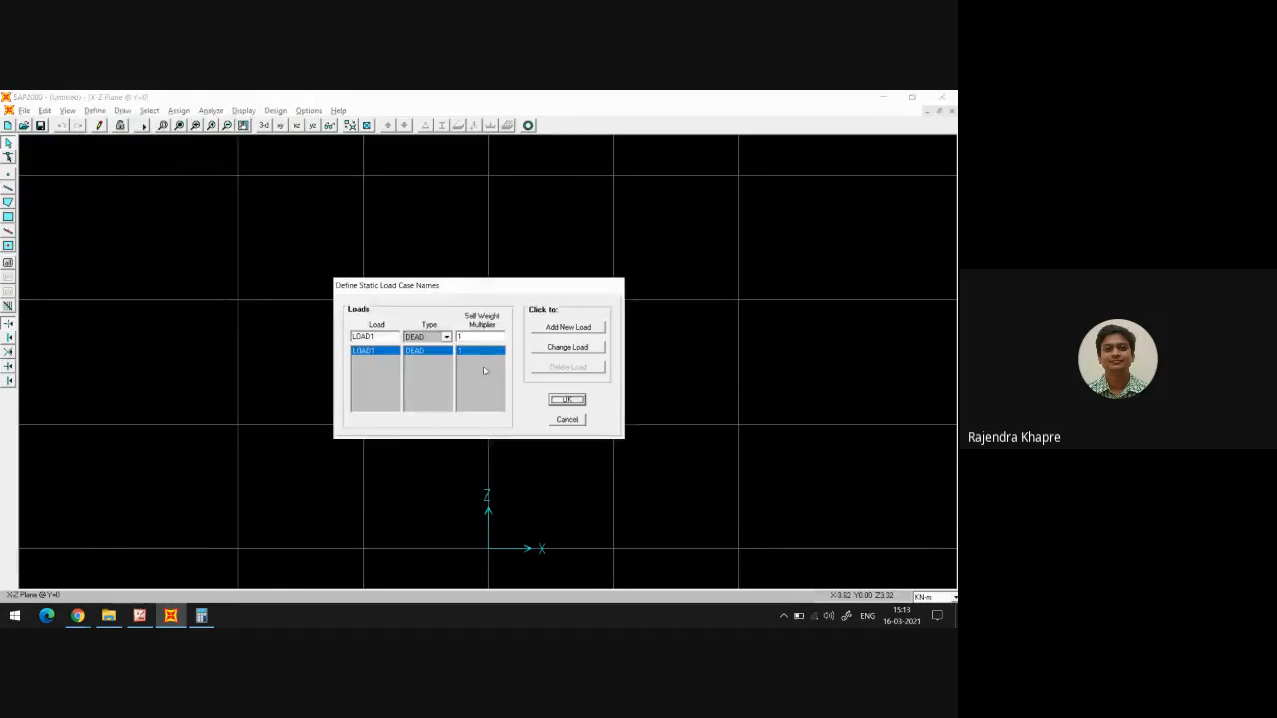
double_click(480, 337)
type("0")
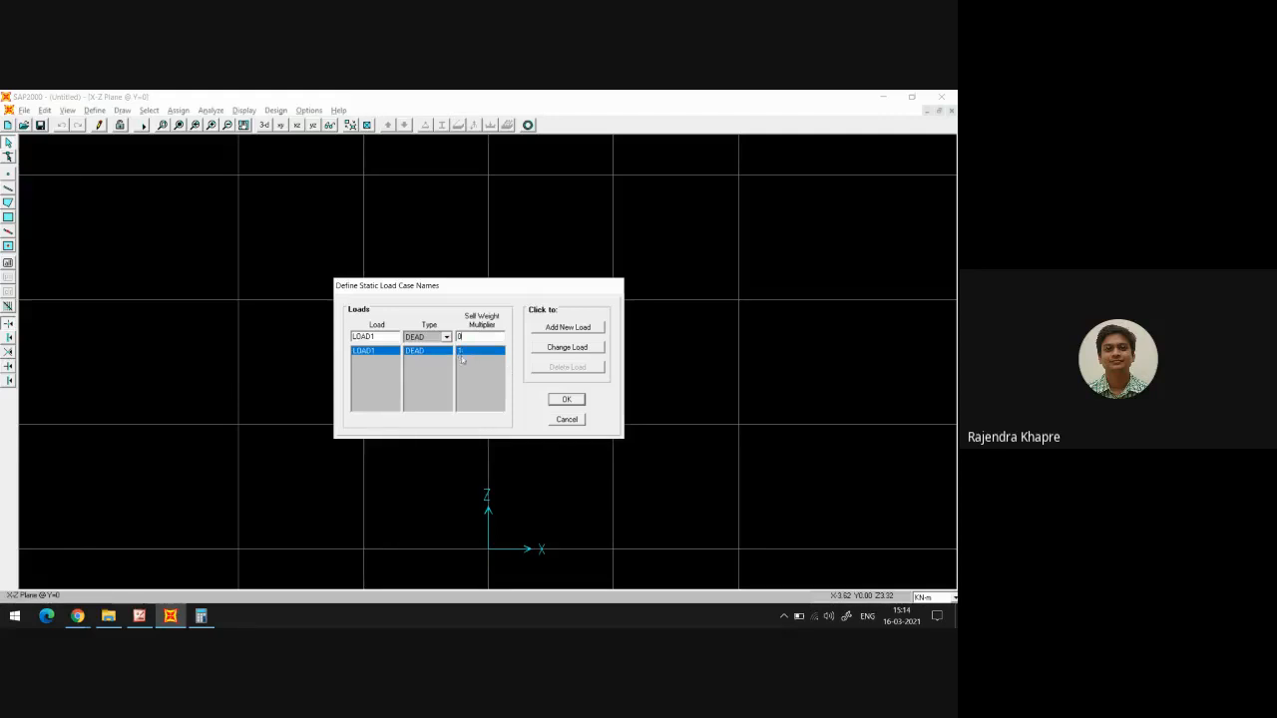
left_click(564, 348)
left_click(567, 400)
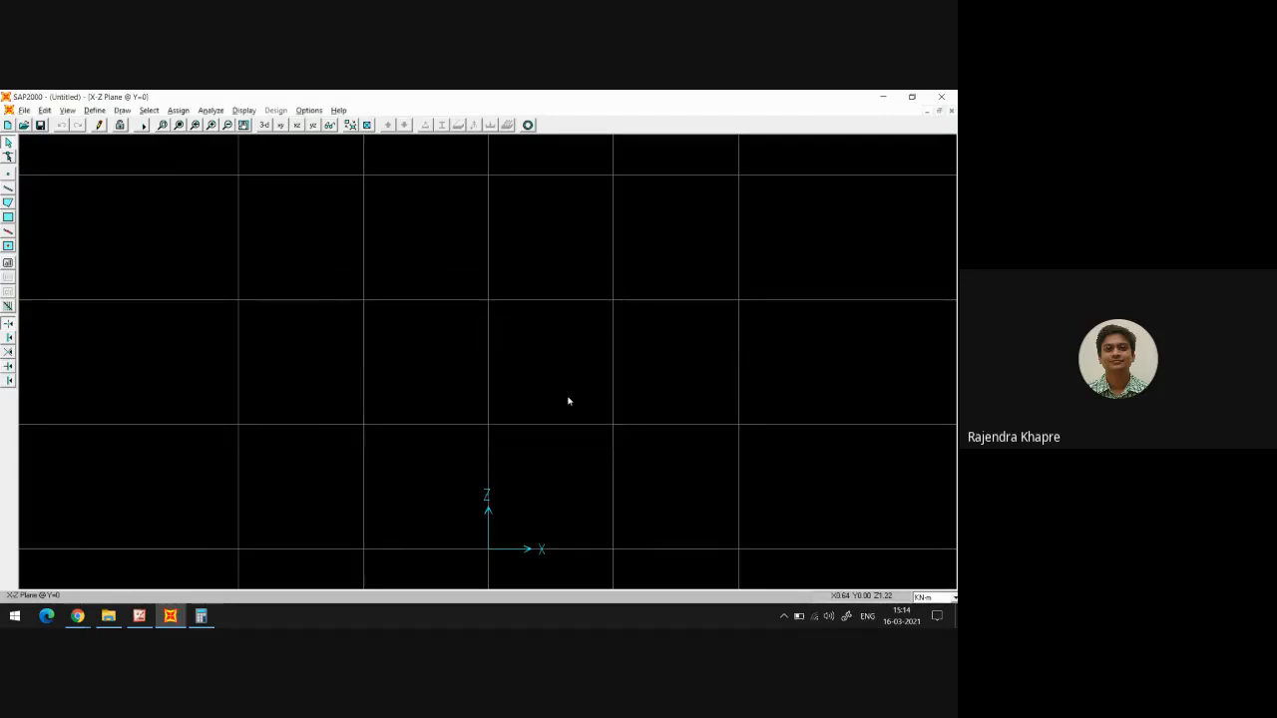
Draw the truss's bottom horizontal frame element along Z=0 from X=-2 to X=2
left_click(122, 110)
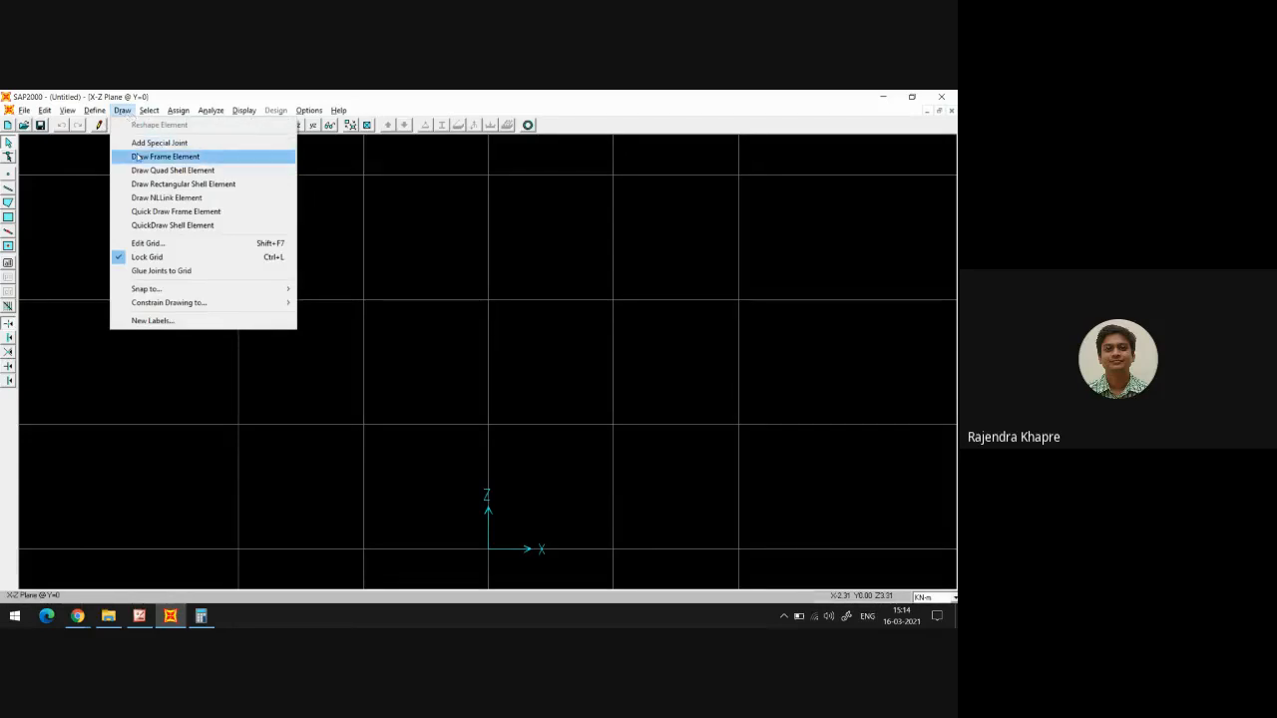
left_click(138, 158)
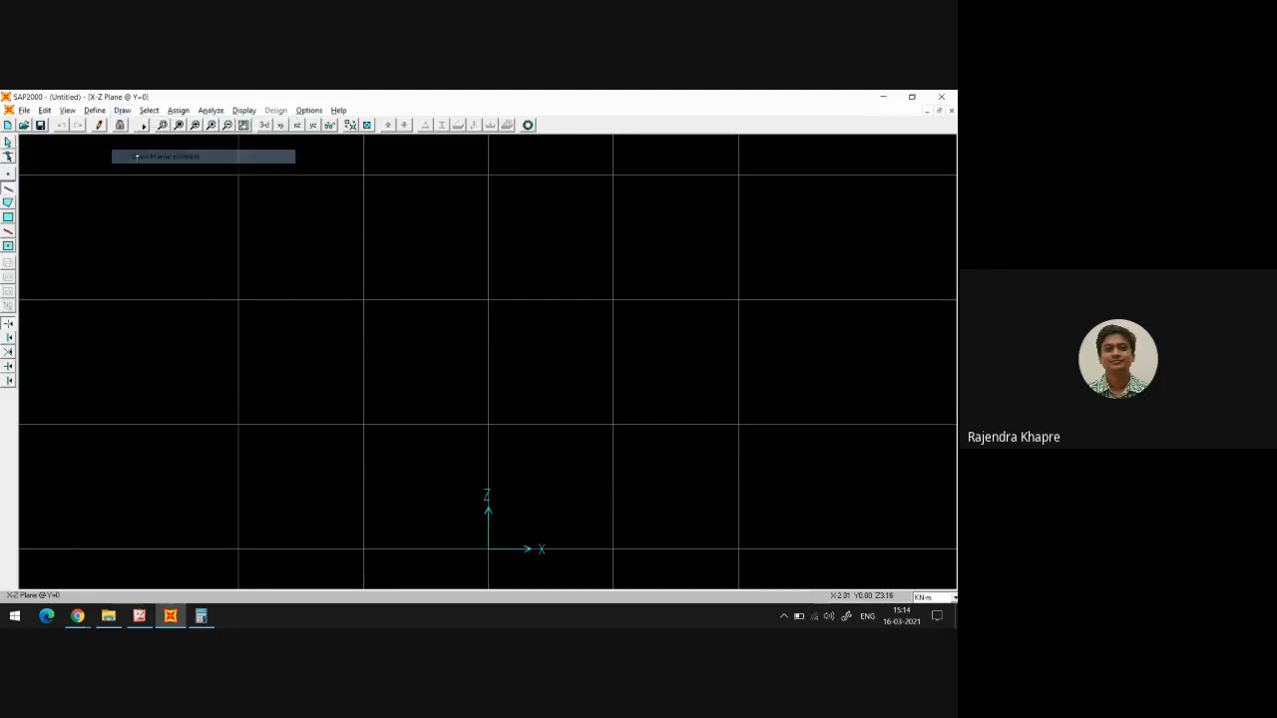
left_click(239, 548)
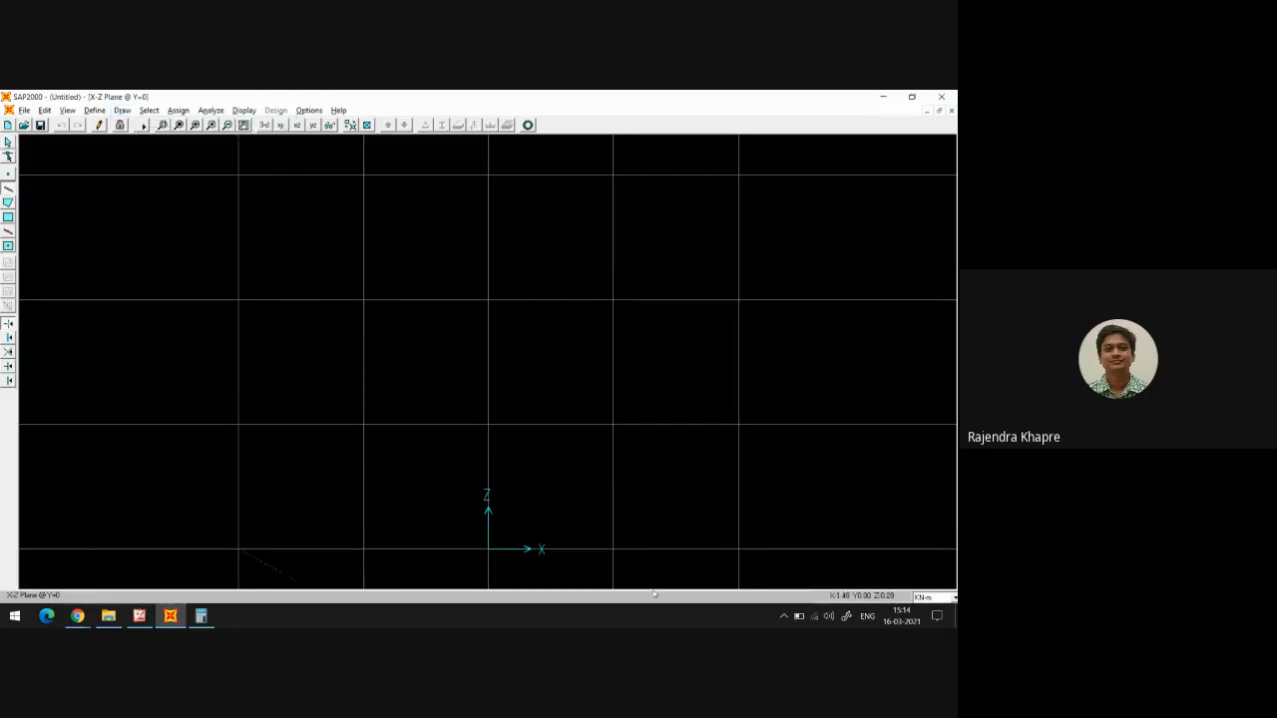
double_click(738, 548)
left_click(738, 548)
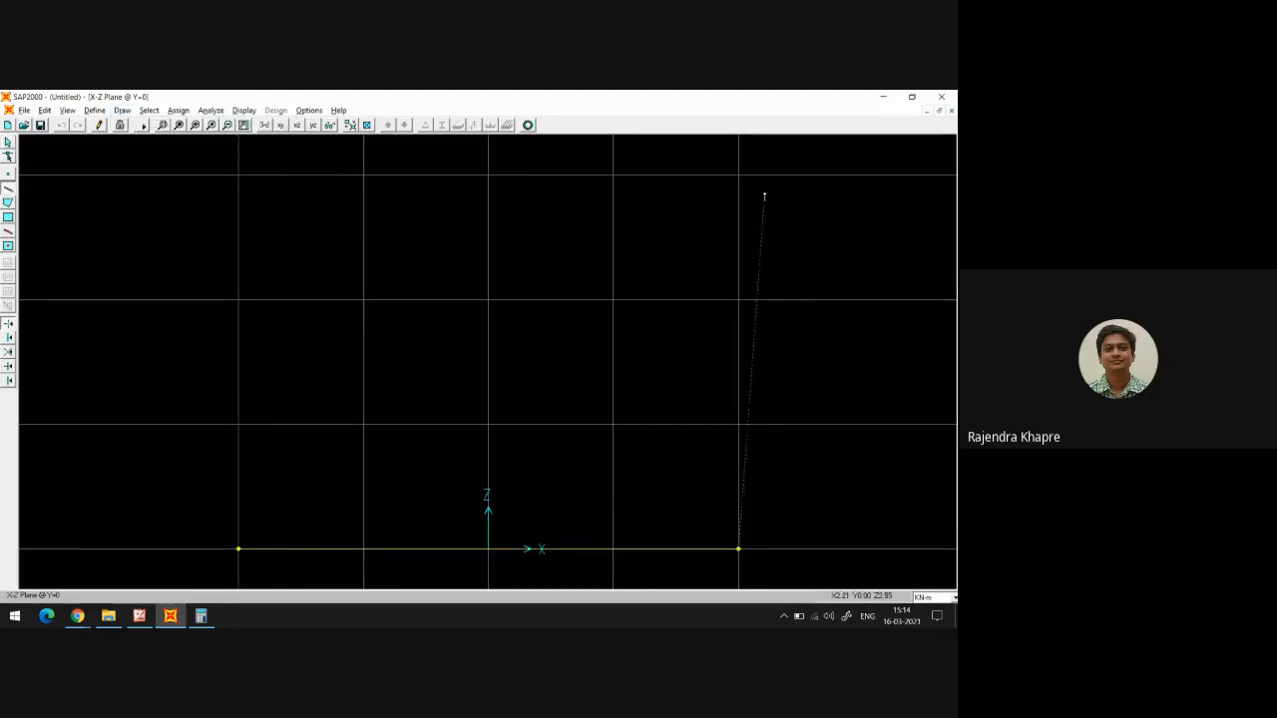
left_click(747, 174)
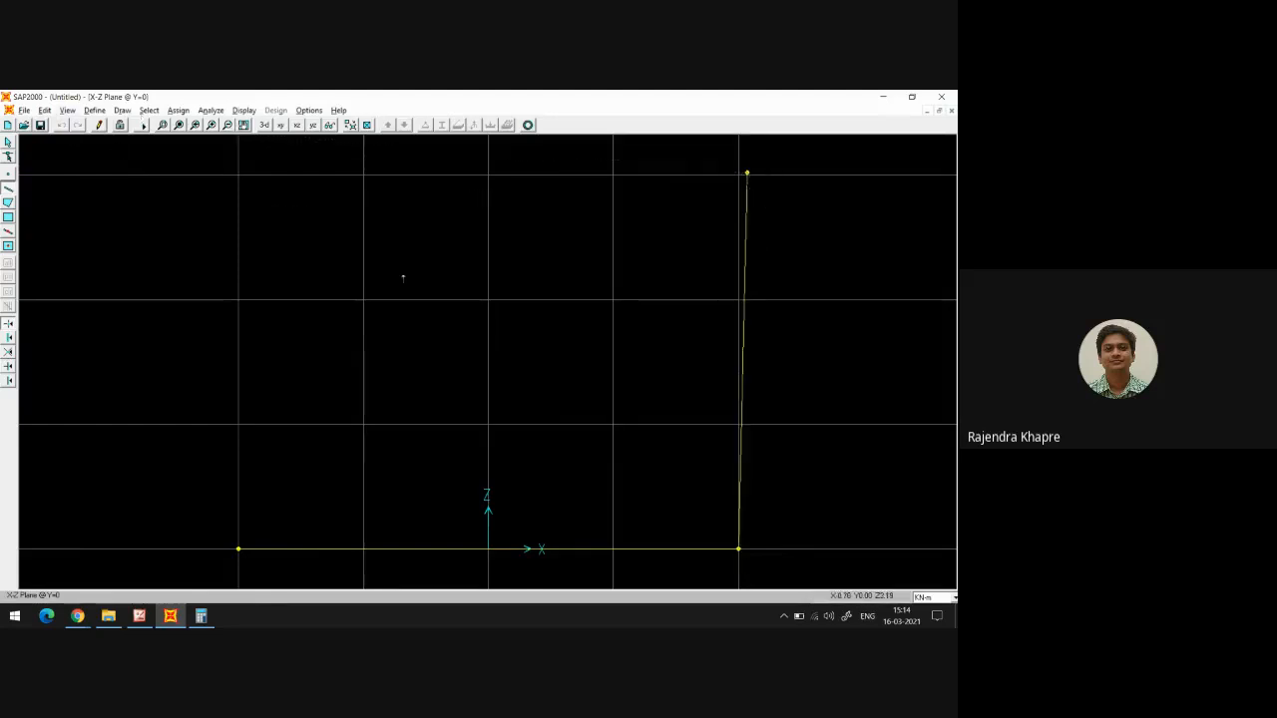
key("Escape")
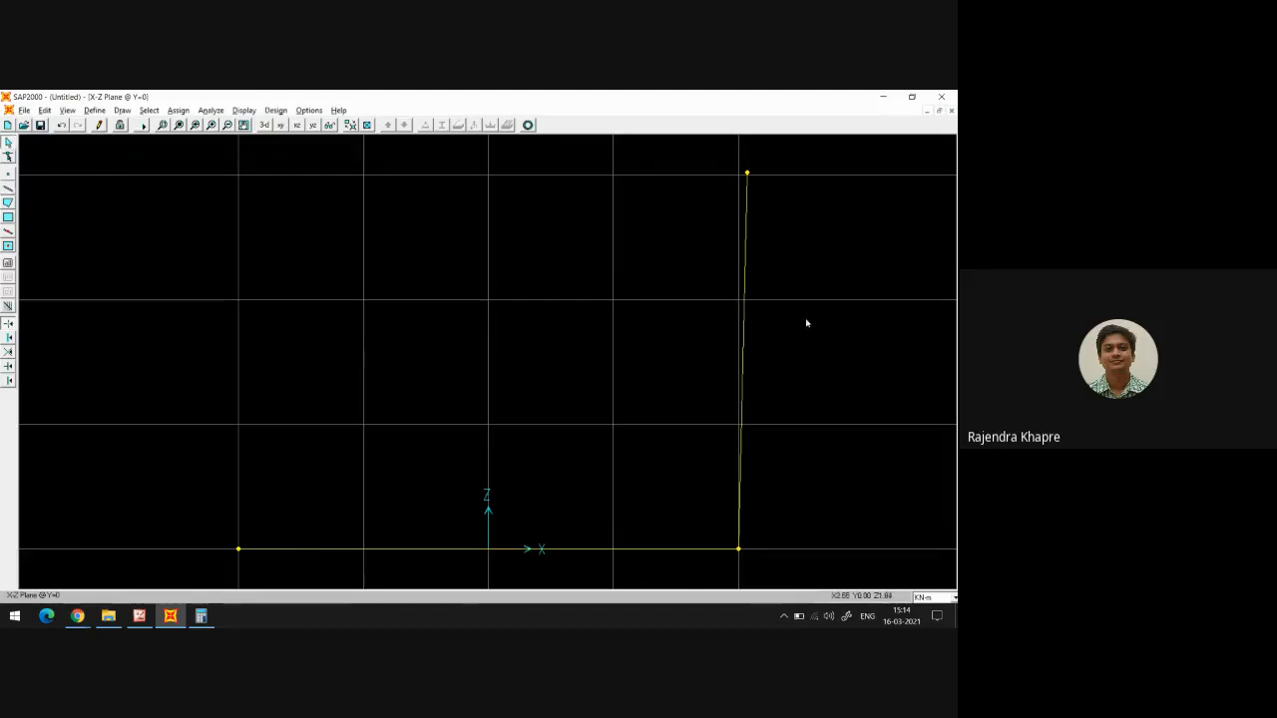
left_click(61, 124)
Draw the 3 m vertical frame element up from the joint at X=2, and the 4 m top horizontal element back to X=-2
left_click(122, 111)
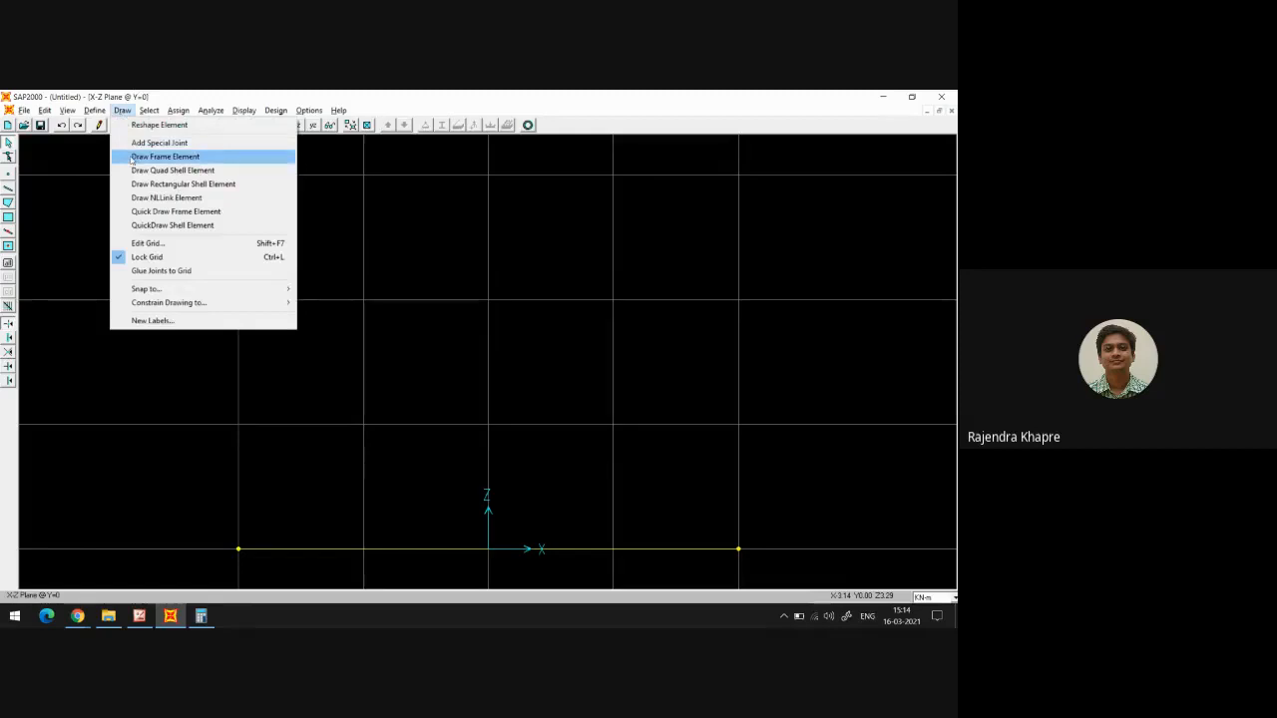
left_click(132, 158)
left_click(740, 549)
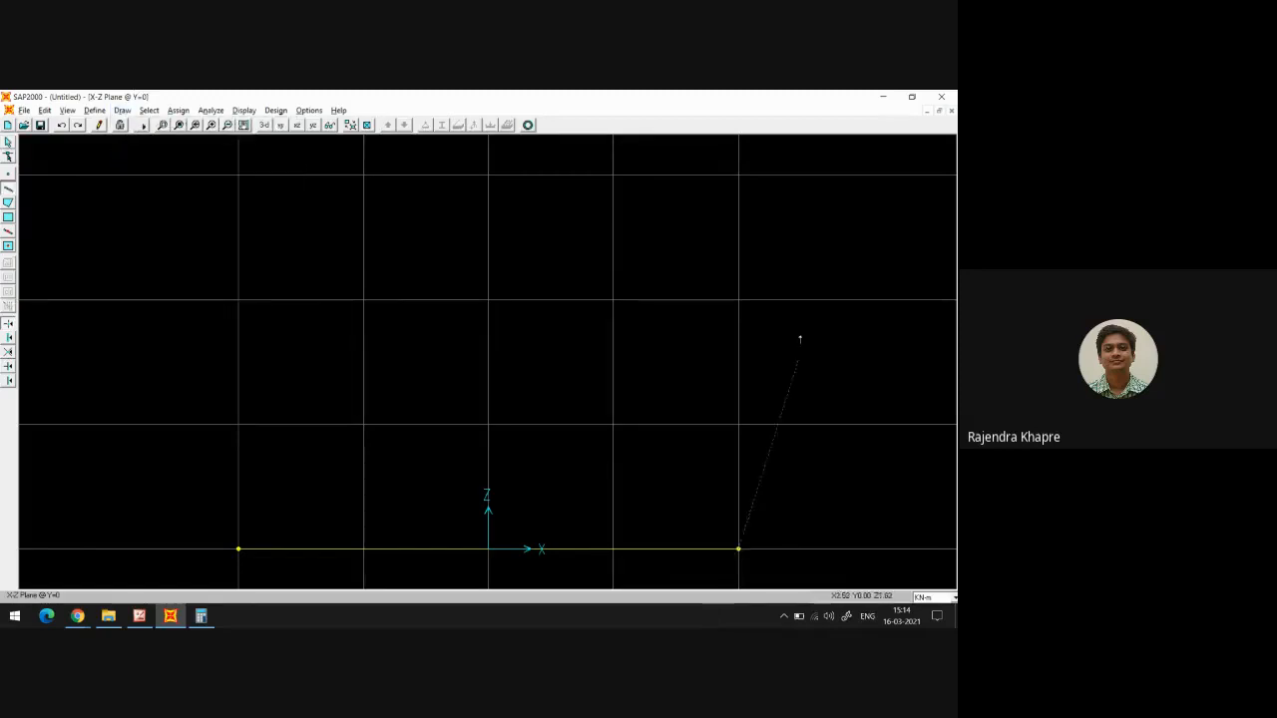
left_click(739, 174)
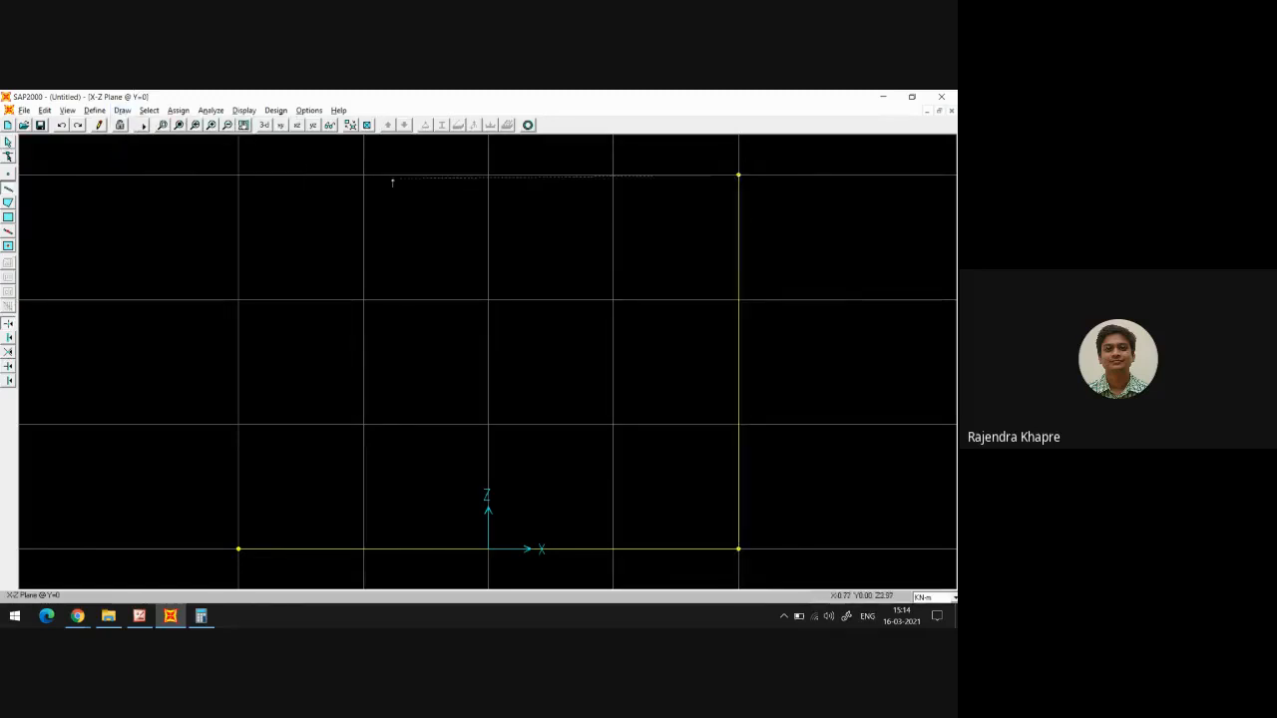
left_click(239, 175)
key("Escape")
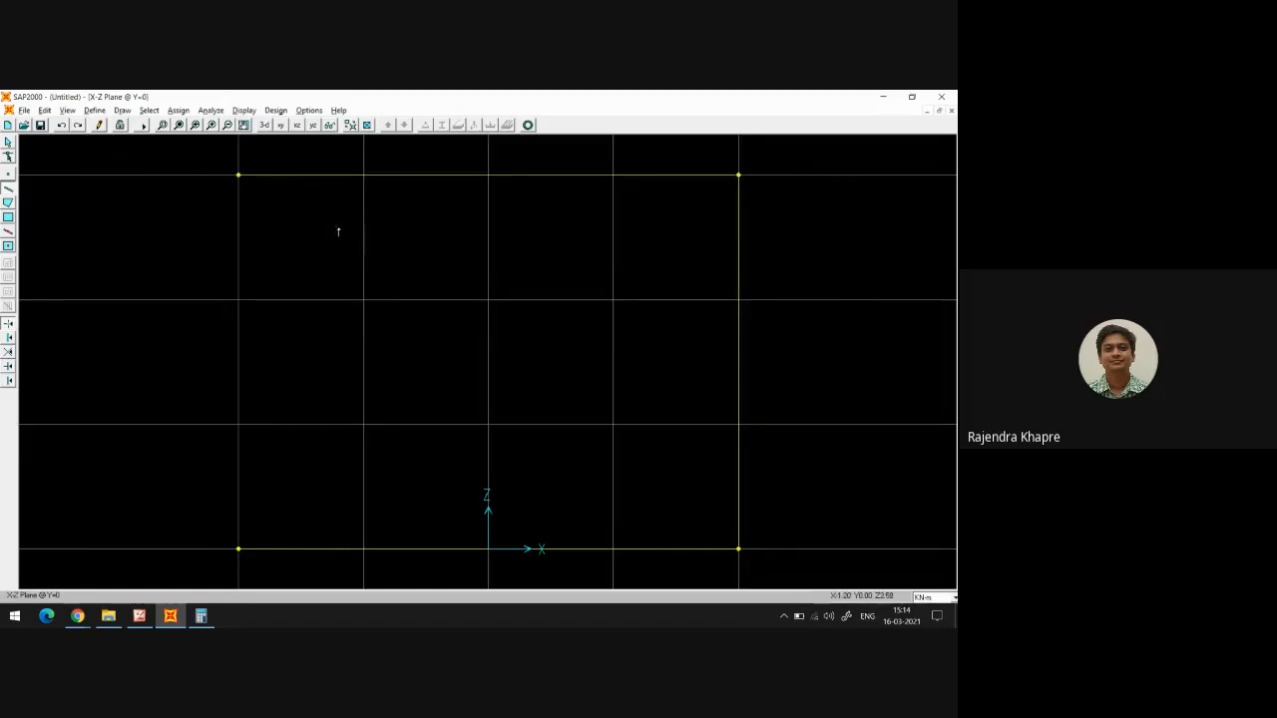
Check the diagonal in the truss photo and draw it in SAP2000 from the lower-left joint to the upper-right joint
key("alt+Tab")
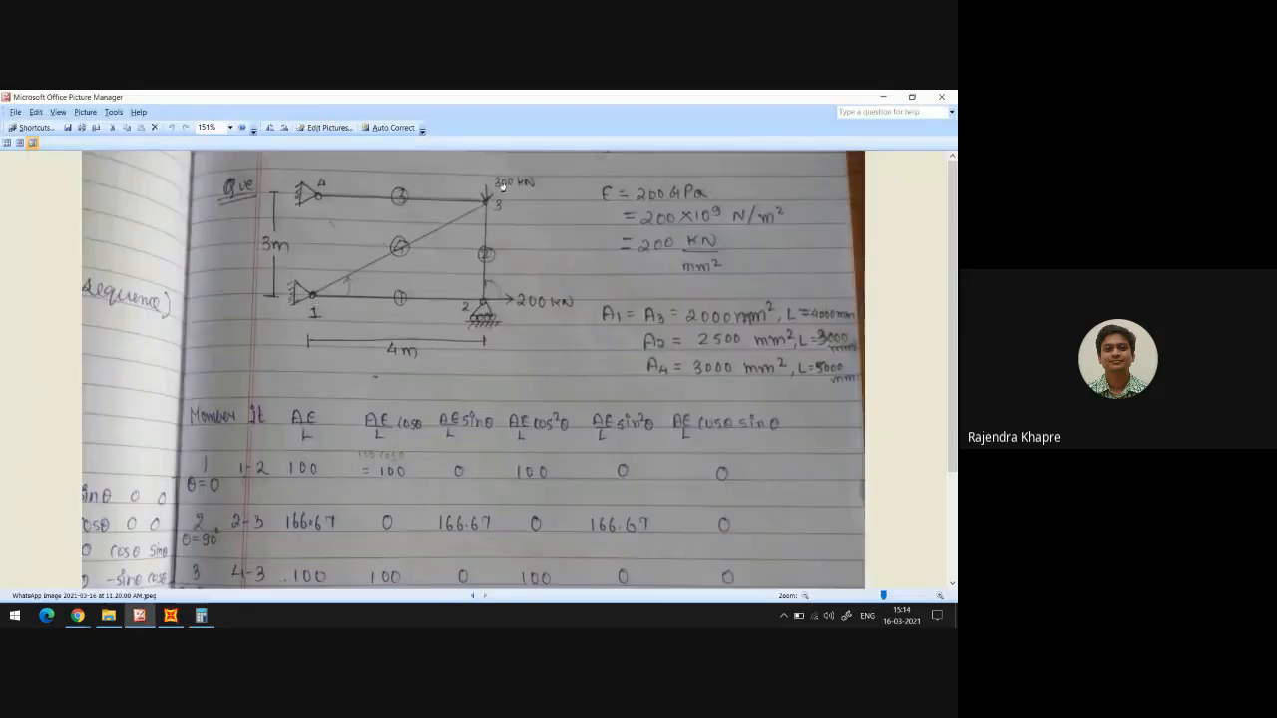
key("alt+Tab")
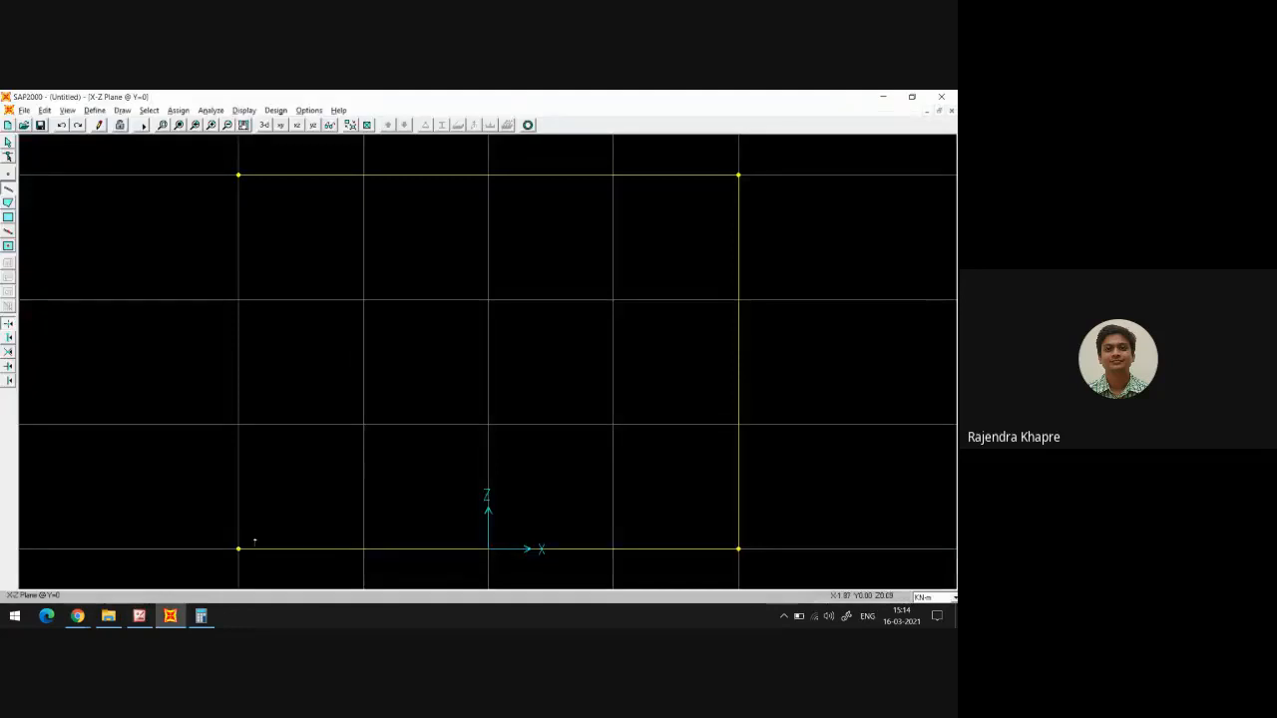
left_click(238, 549)
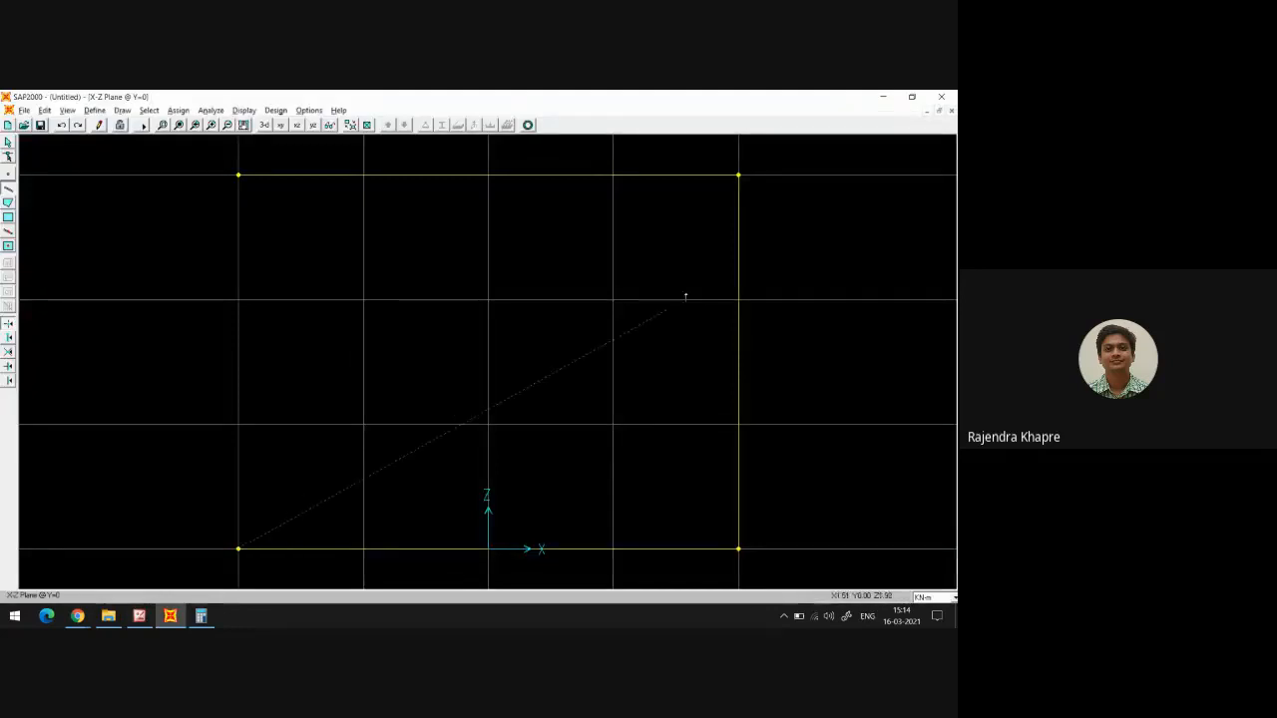
left_click(738, 175)
right_click(576, 275)
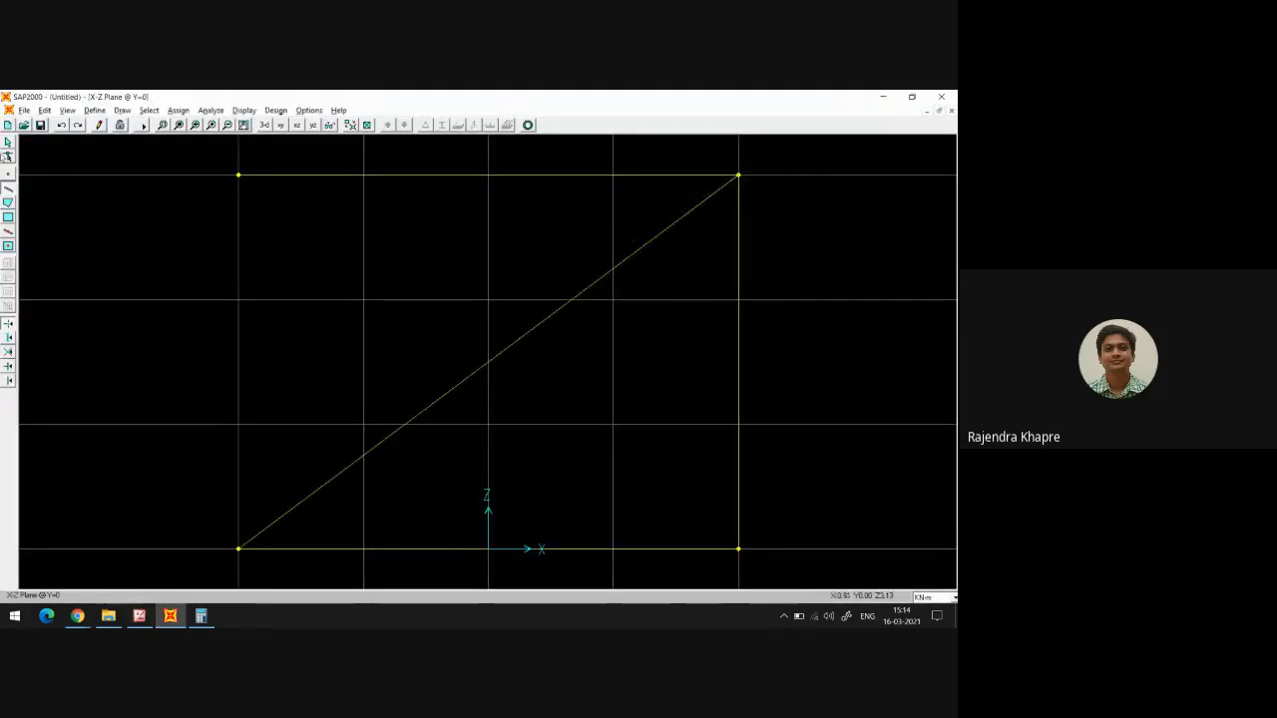
Check the supports in the truss photo and assign pinned restraints to the lower-left and upper-left joints in SAP2000
left_click(8, 143)
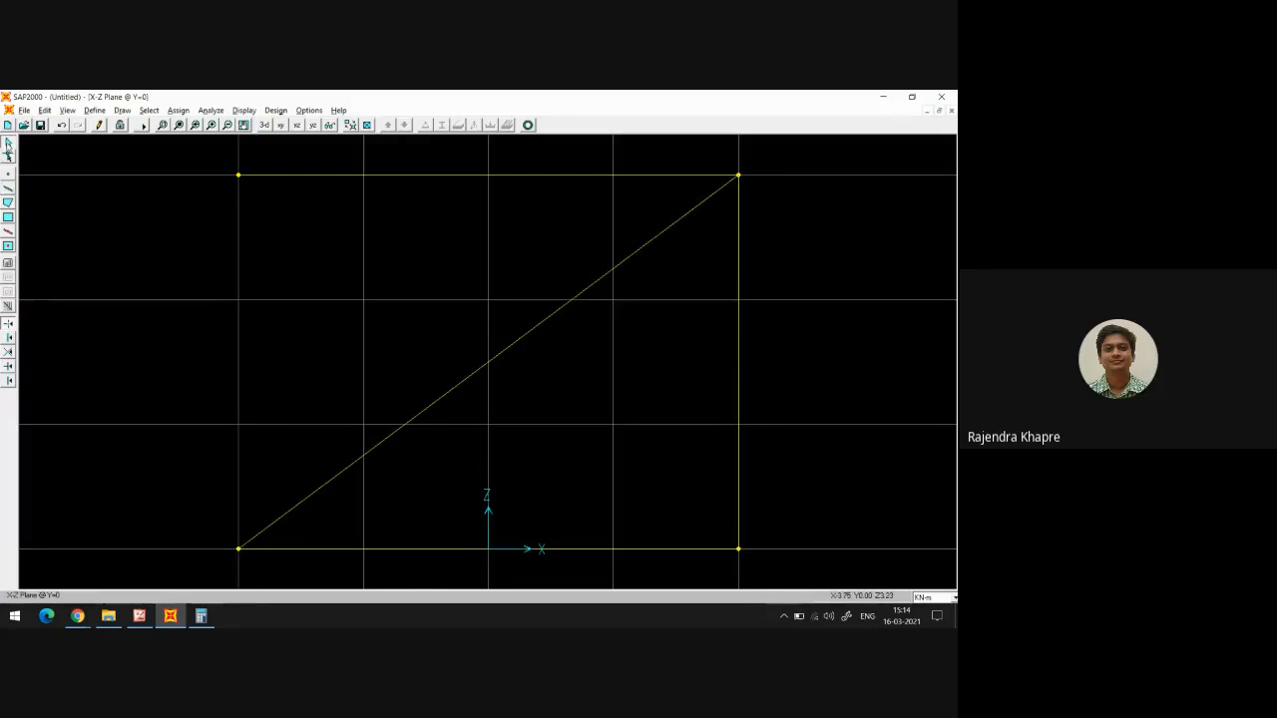
key("alt+Tab")
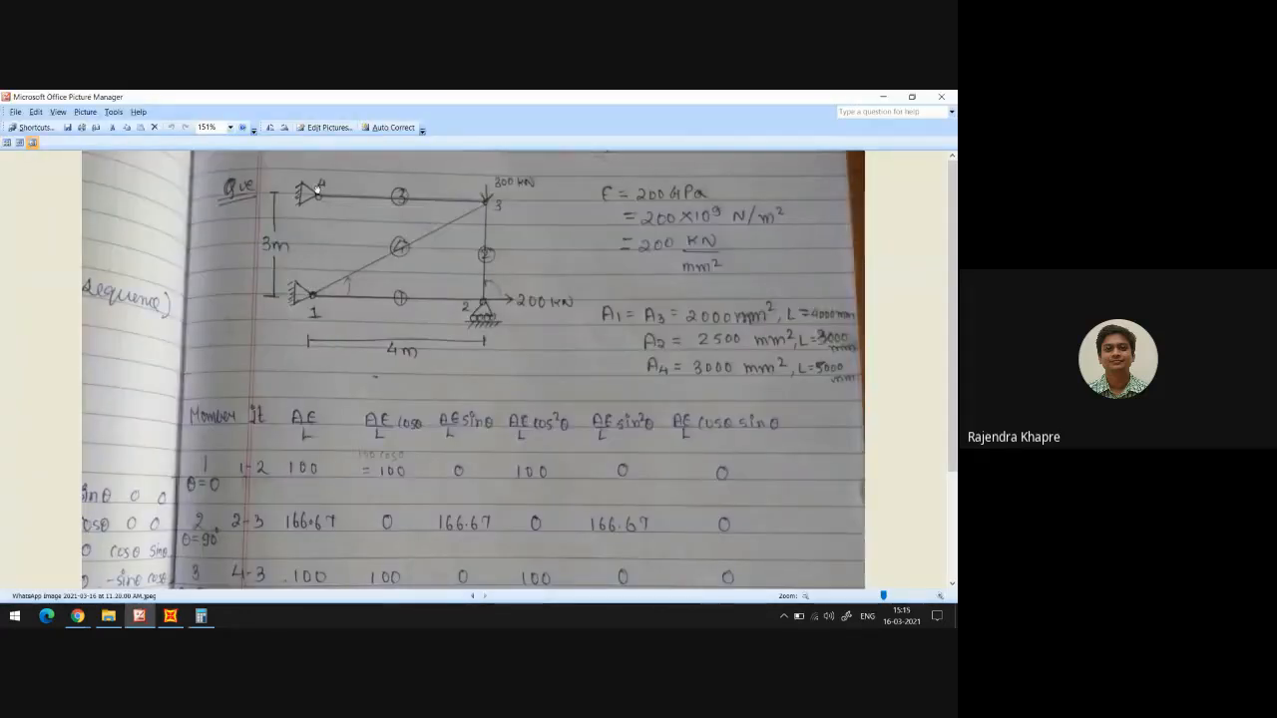
key("alt+Tab")
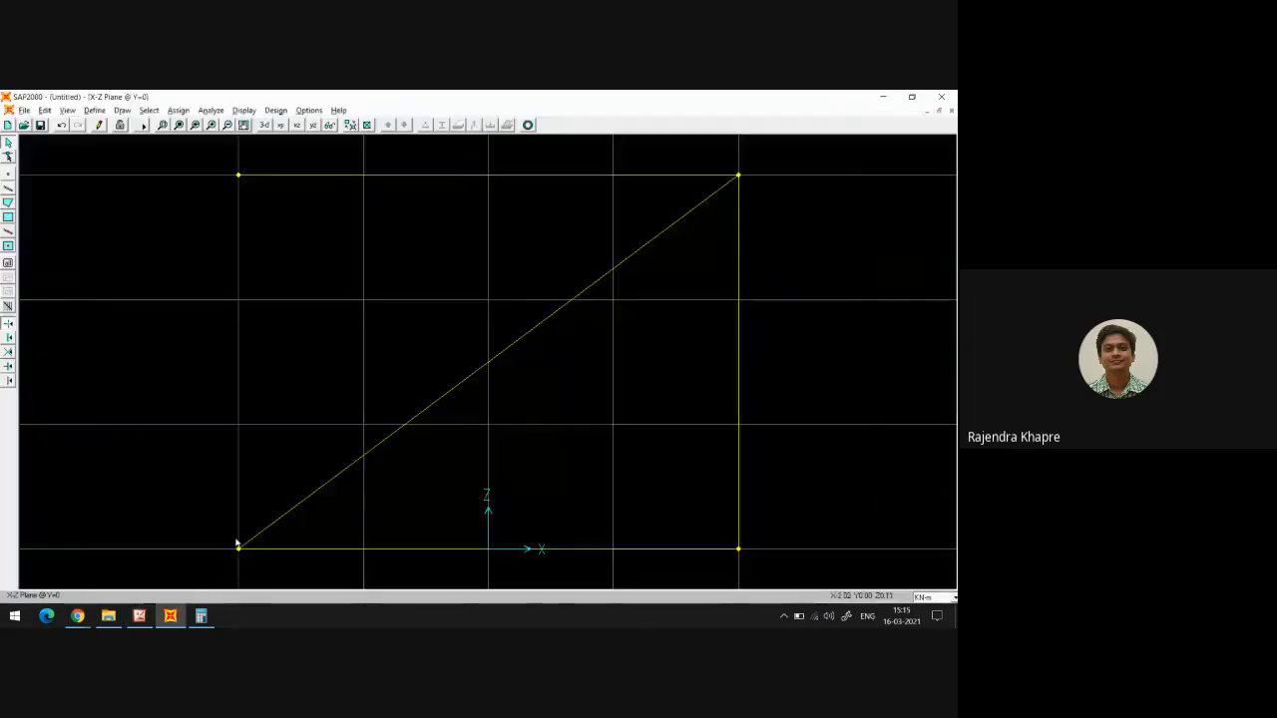
left_click(238, 550)
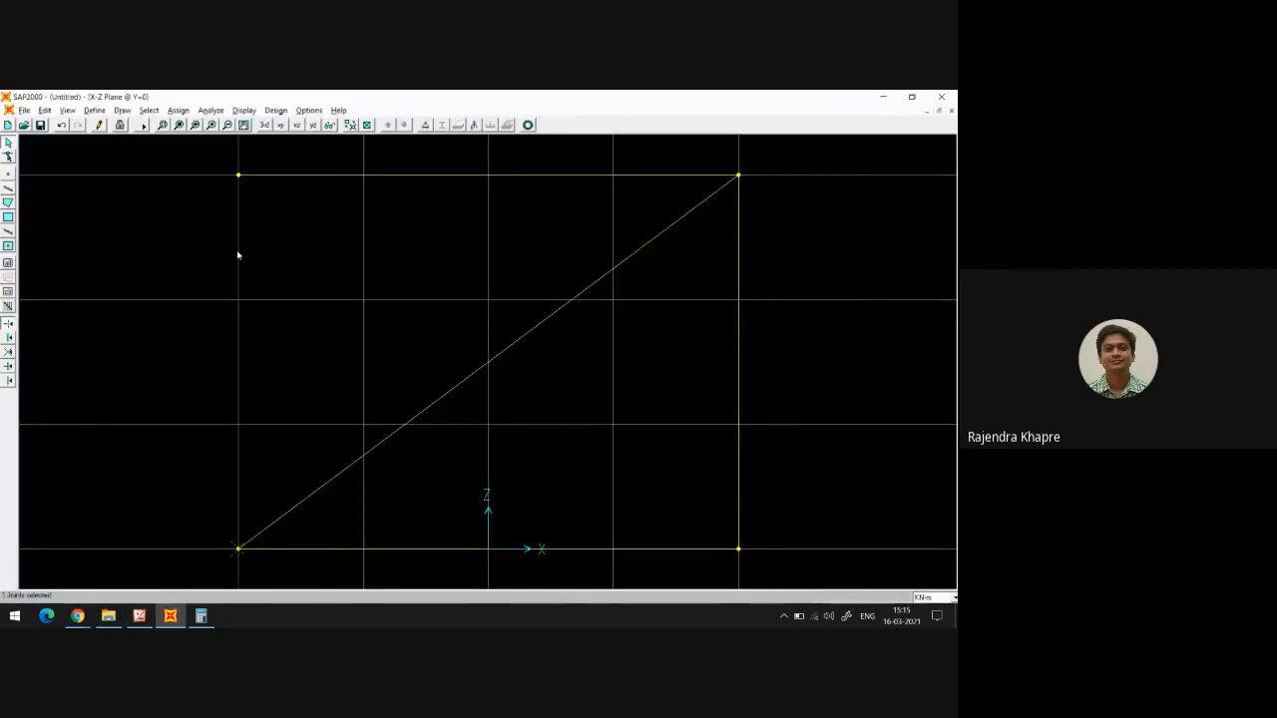
left_click(239, 176)
left_click(425, 125)
left_click(469, 392)
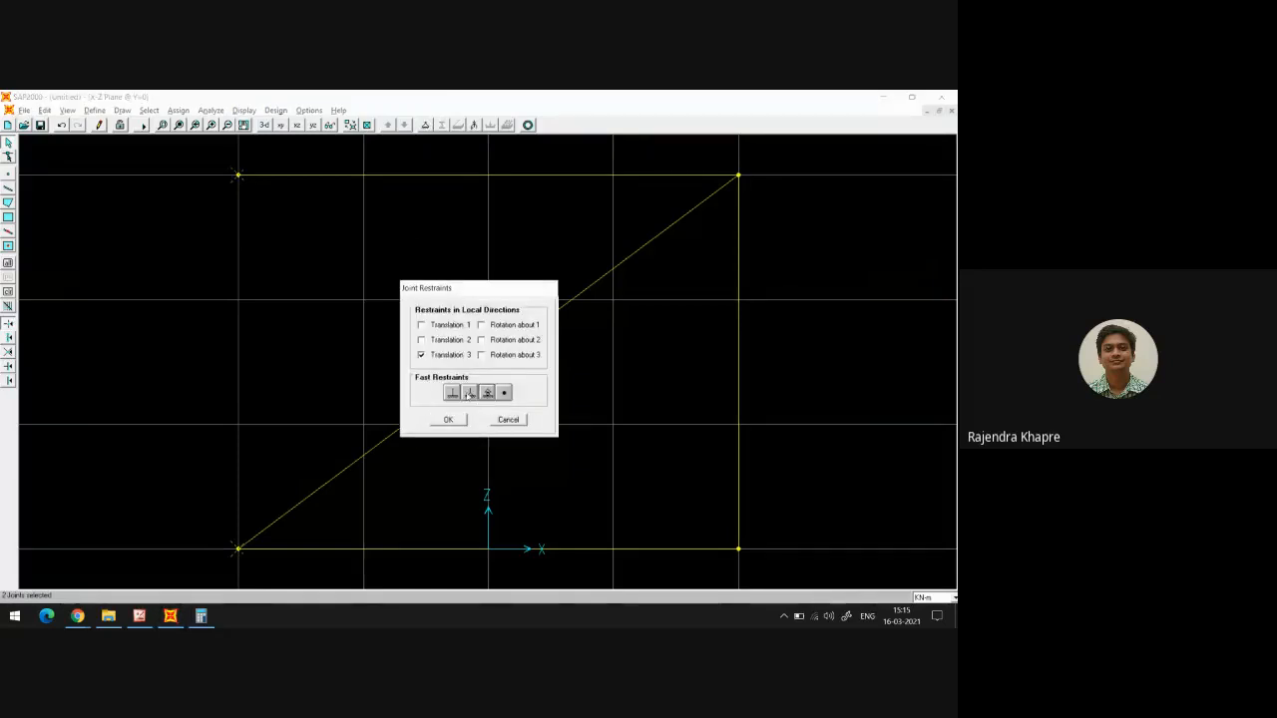
left_click(448, 420)
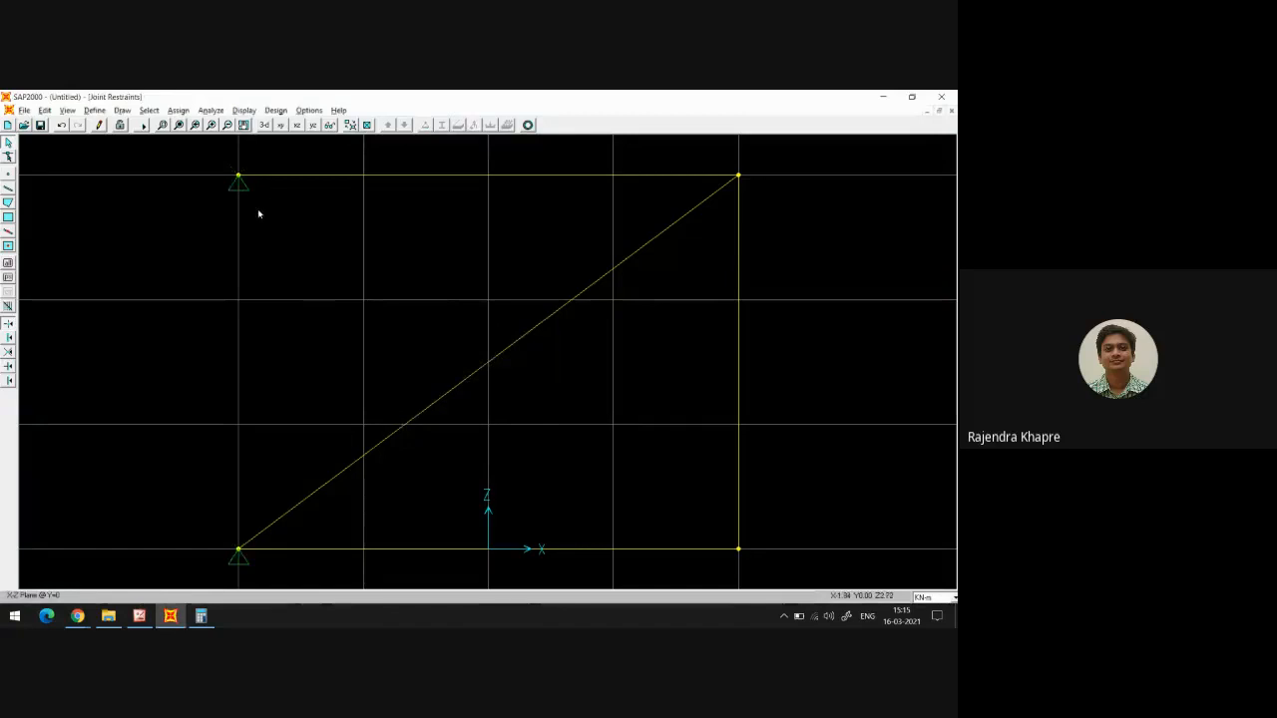
Check the support at joint 2 in the truss photo and assign a roller restraint to the lower-right joint in SAP2000
key("alt+Tab")
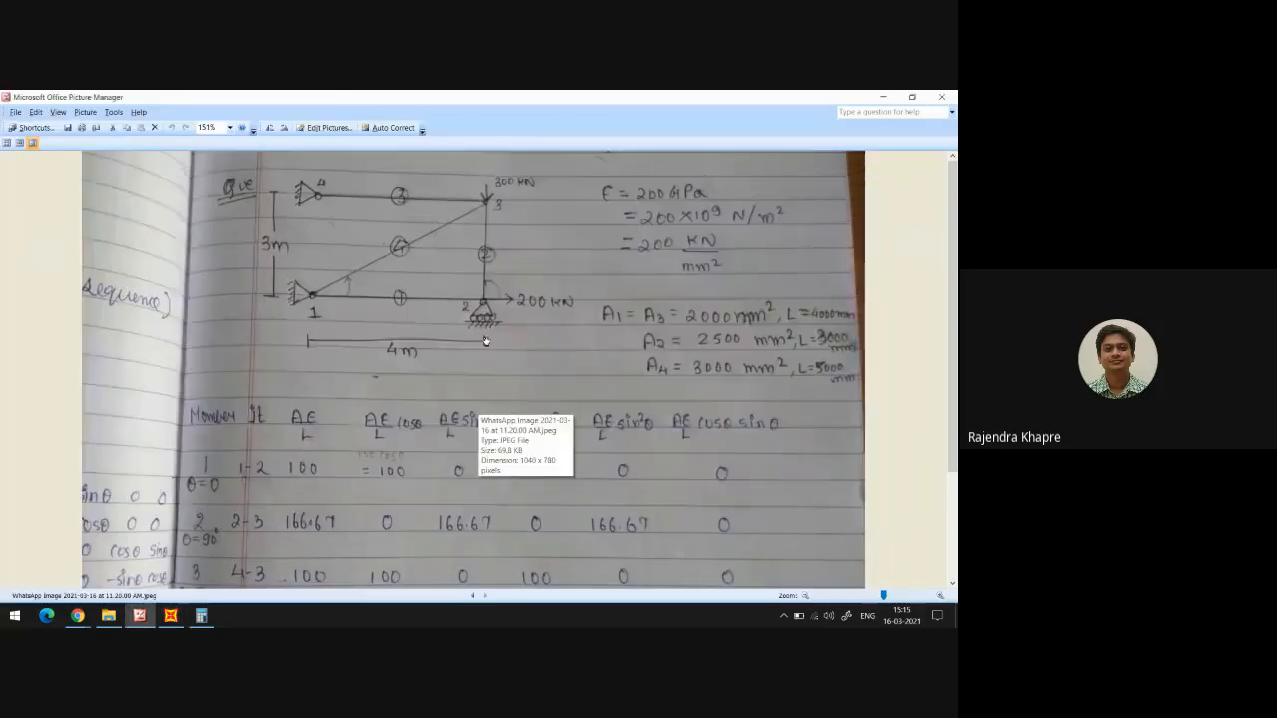
key("alt+Tab")
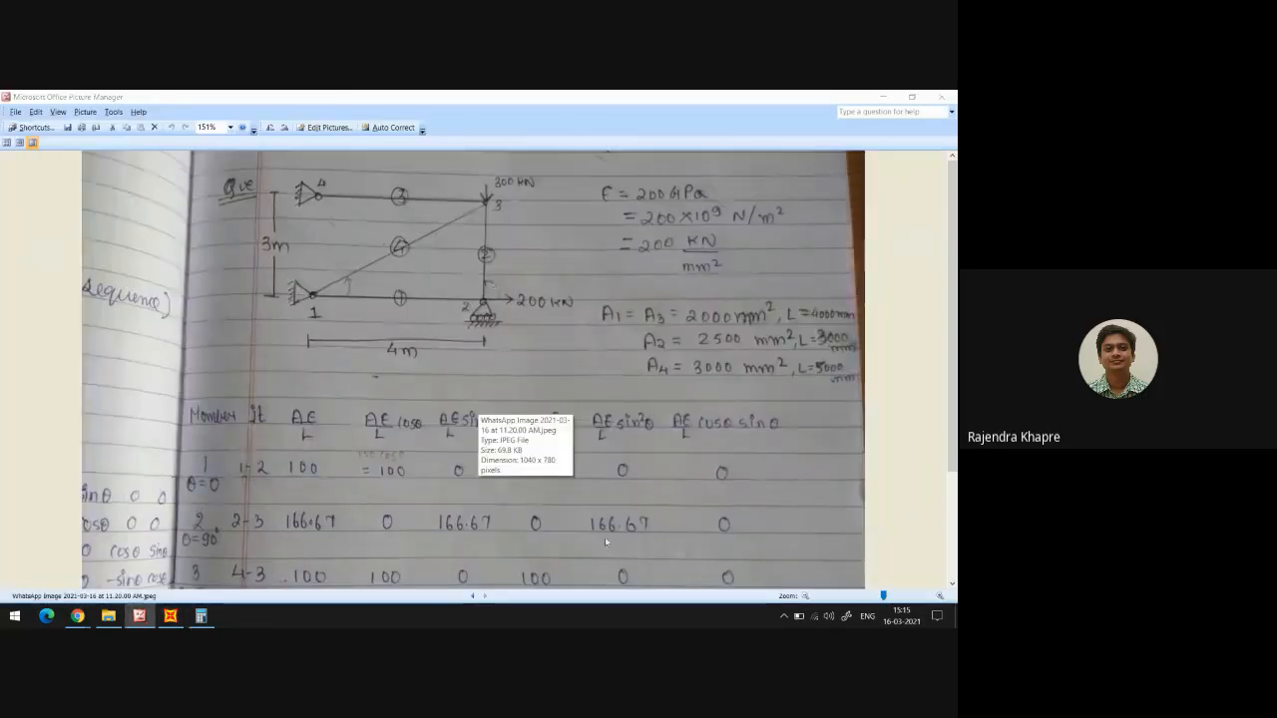
left_click(739, 550)
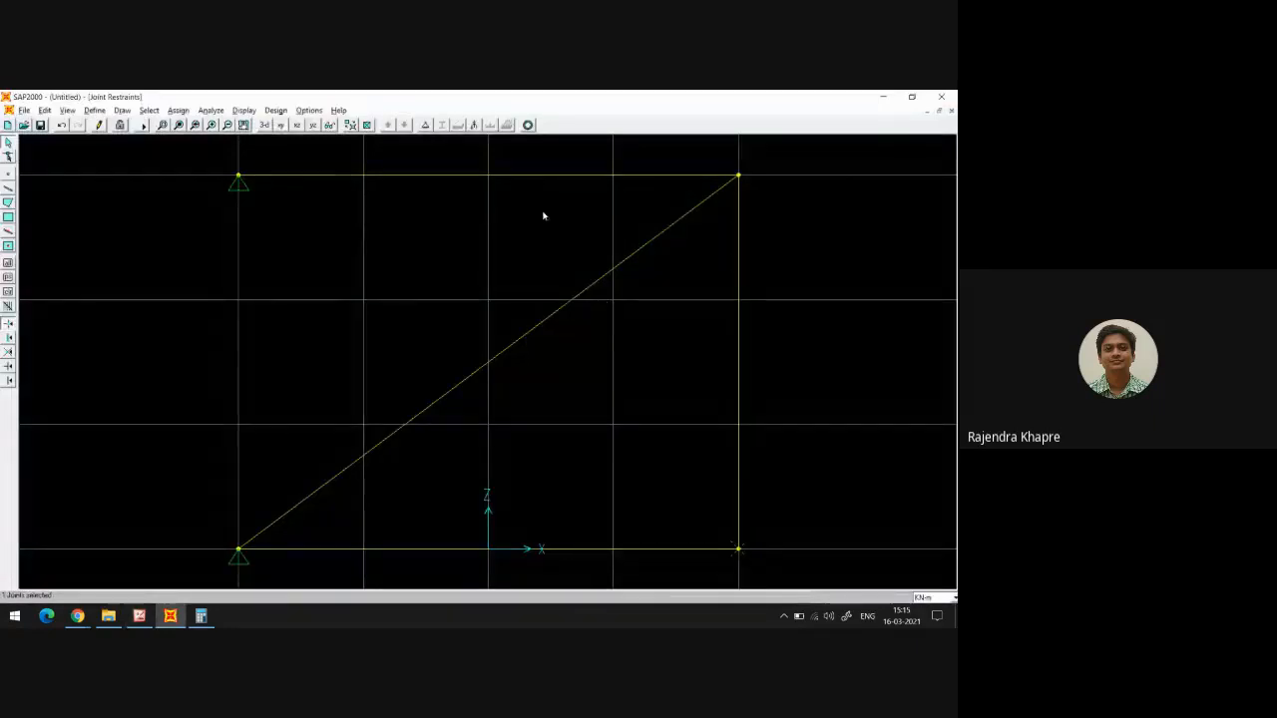
left_click(425, 124)
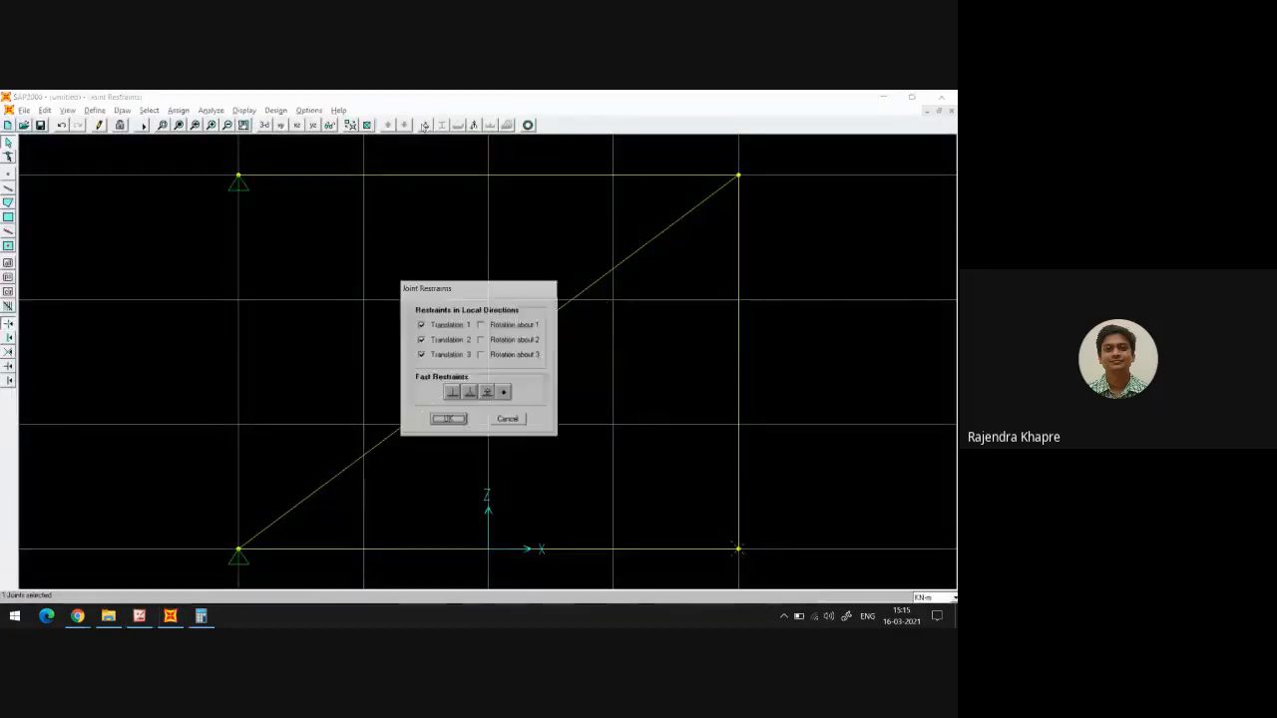
left_click(487, 393)
left_click(449, 420)
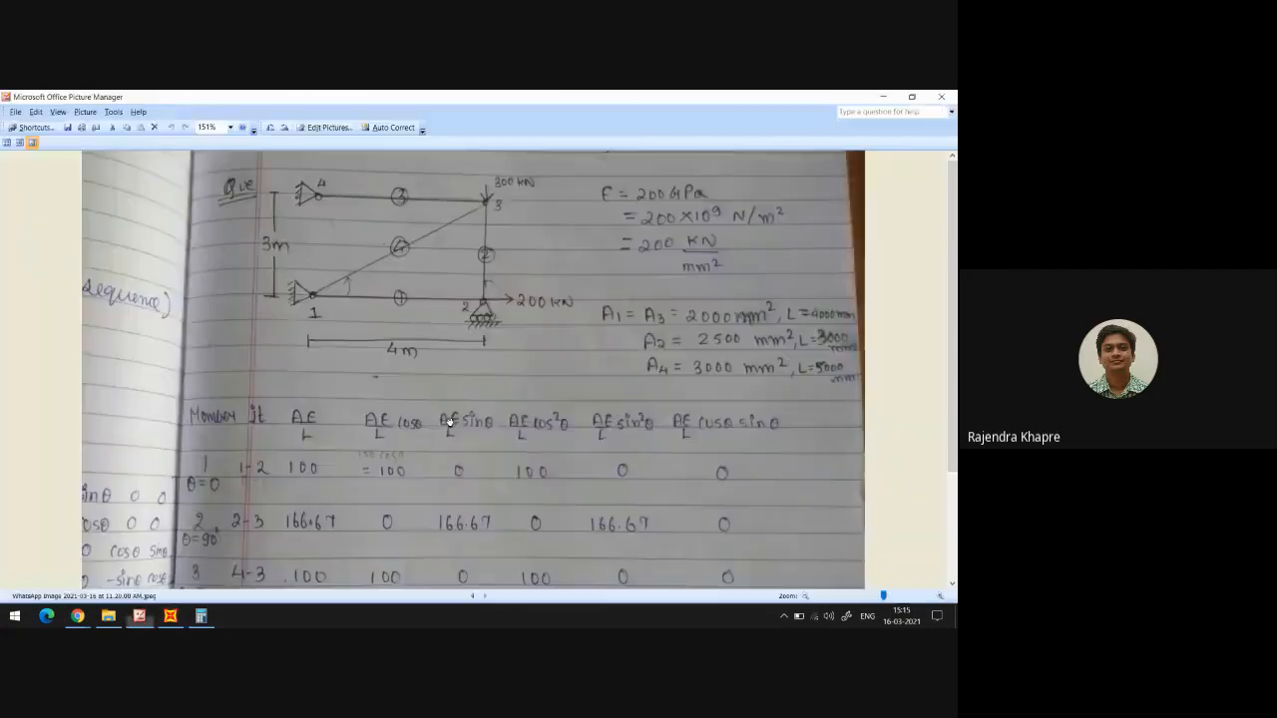
Check member 1 in the truss photo and assign frame section A1 to the bottom horizontal member in SAP2000
key("alt+Tab")
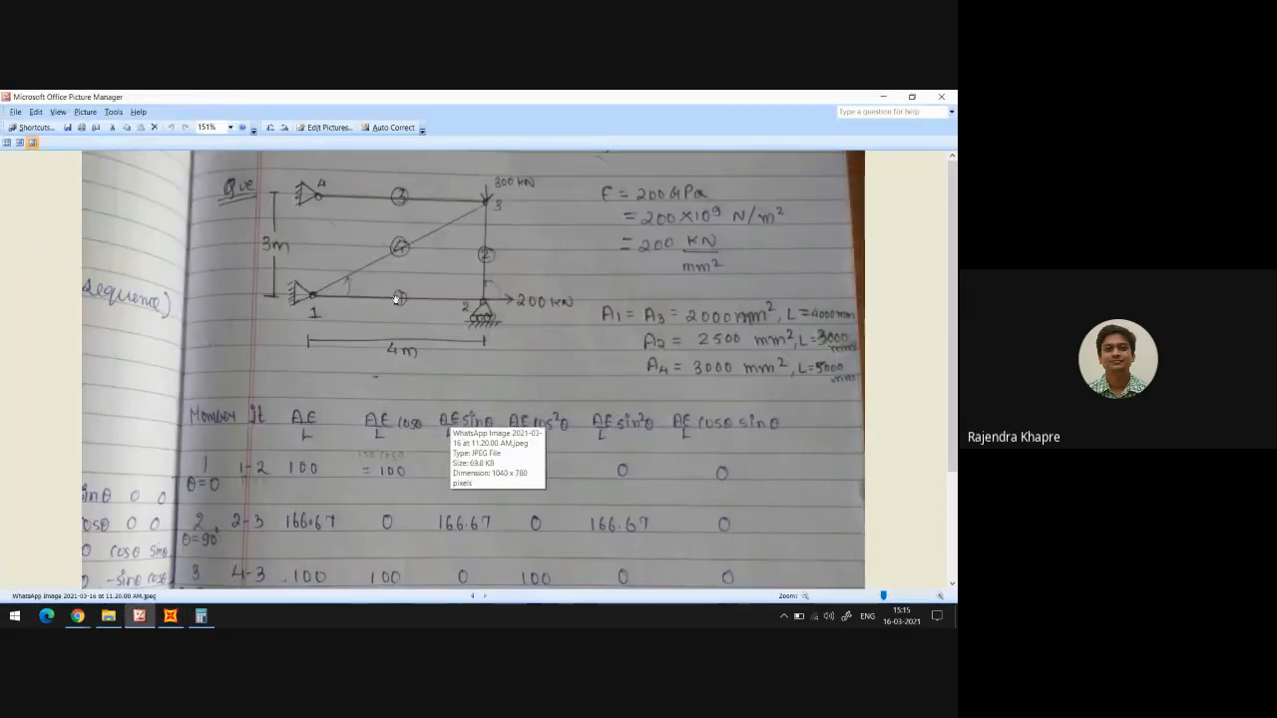
key("alt+Tab")
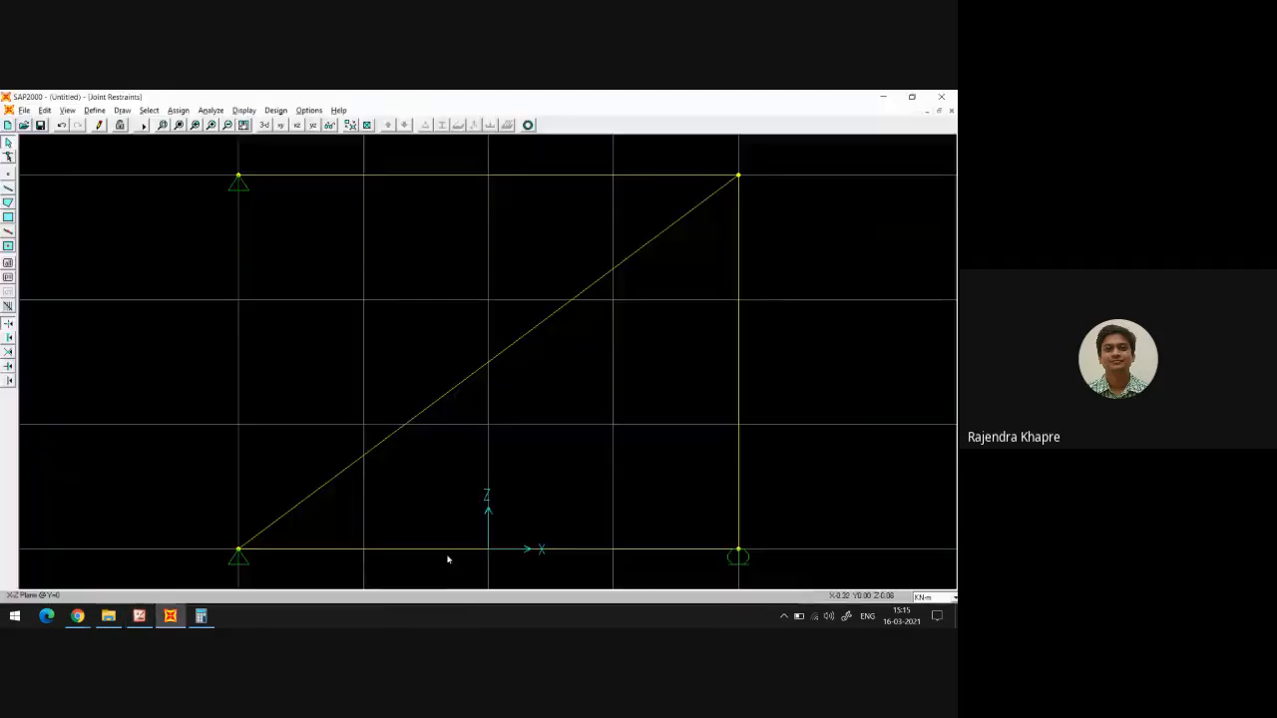
left_click(443, 548)
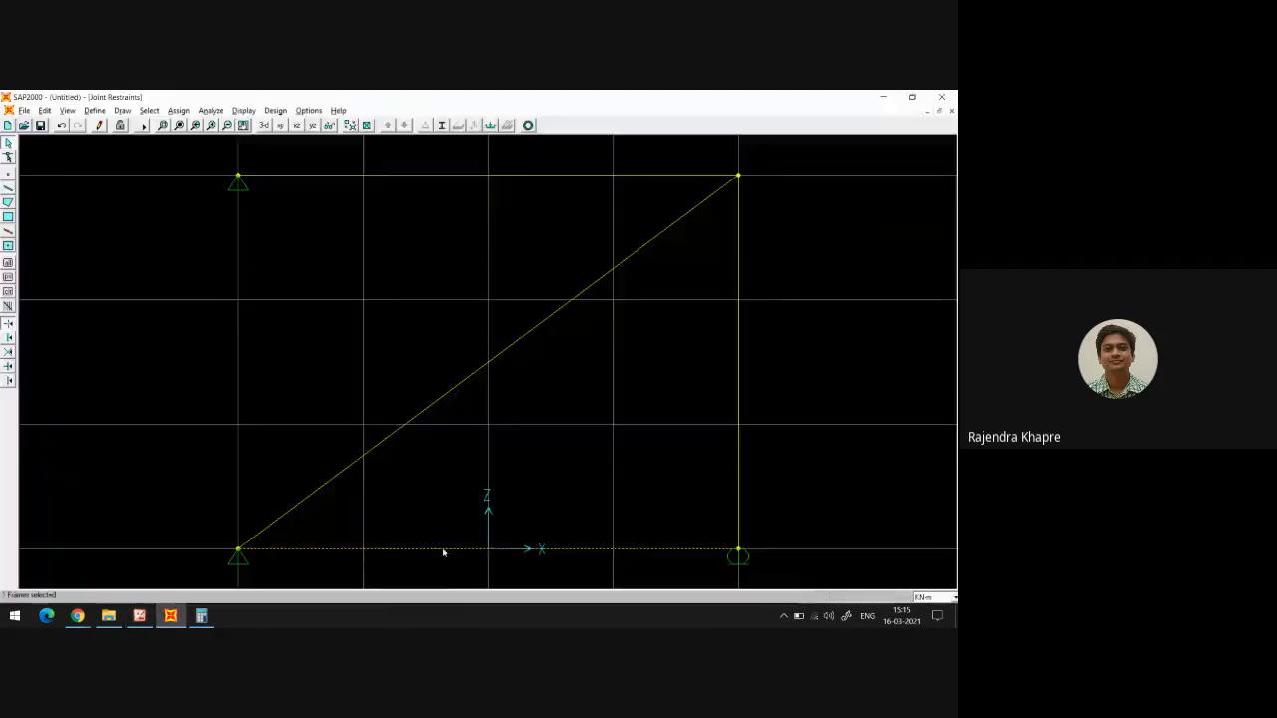
left_click(180, 112)
mouse_move(249, 139)
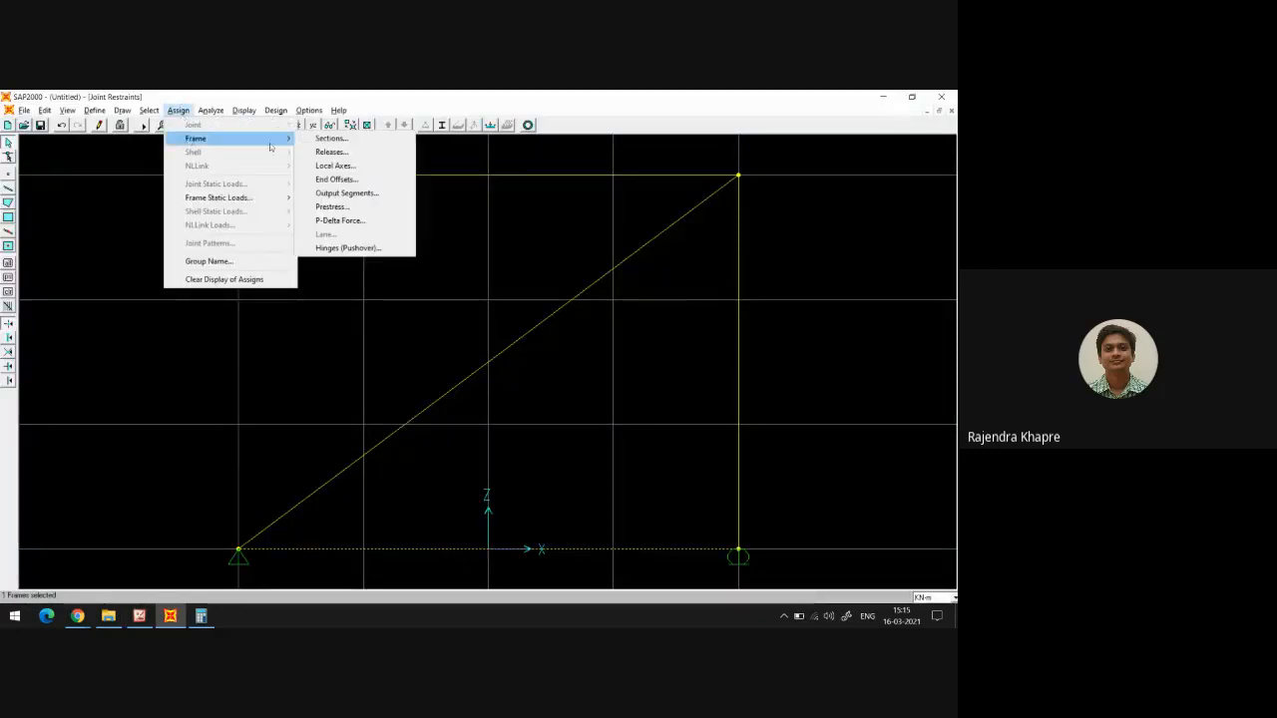
left_click(335, 141)
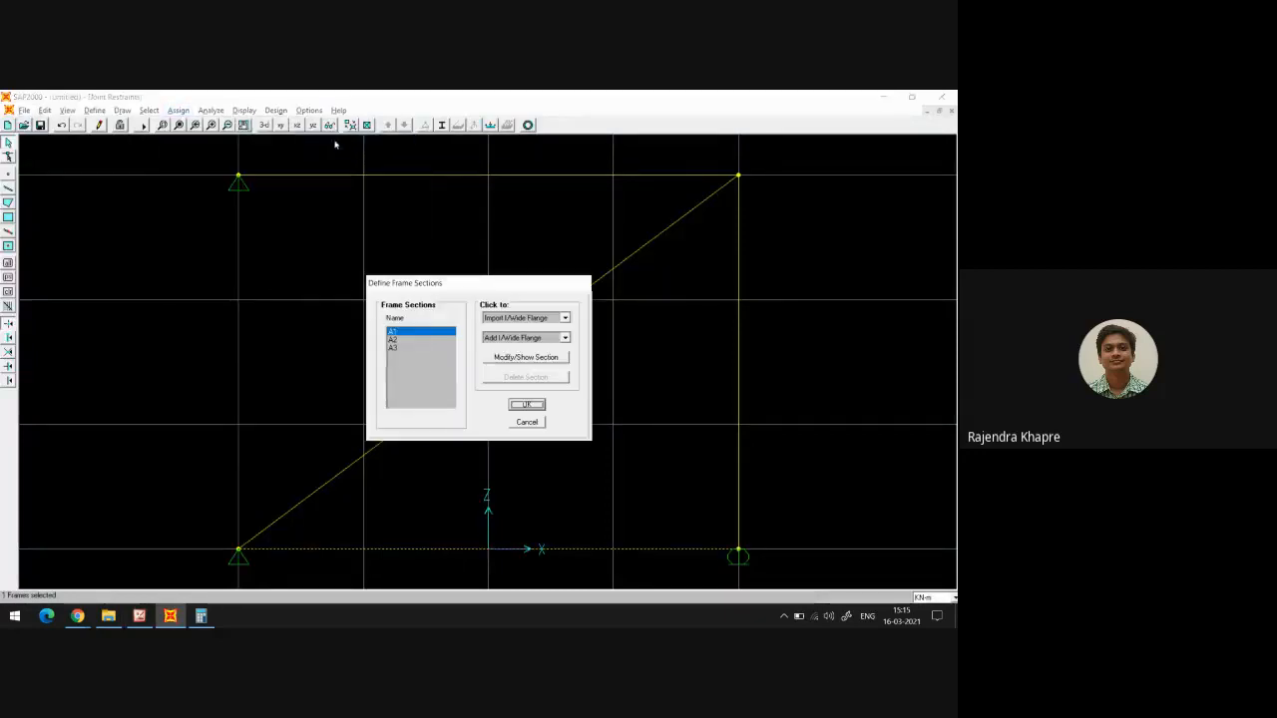
left_click(391, 333)
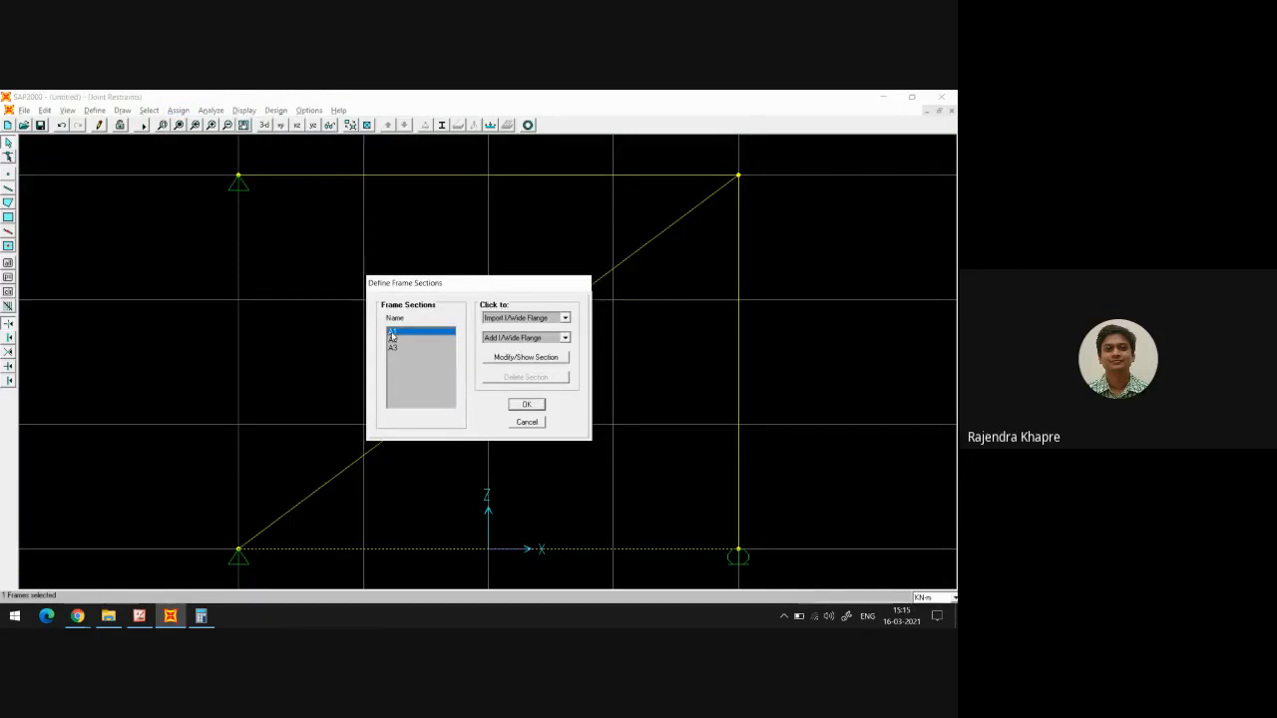
left_click(528, 405)
left_click(528, 405)
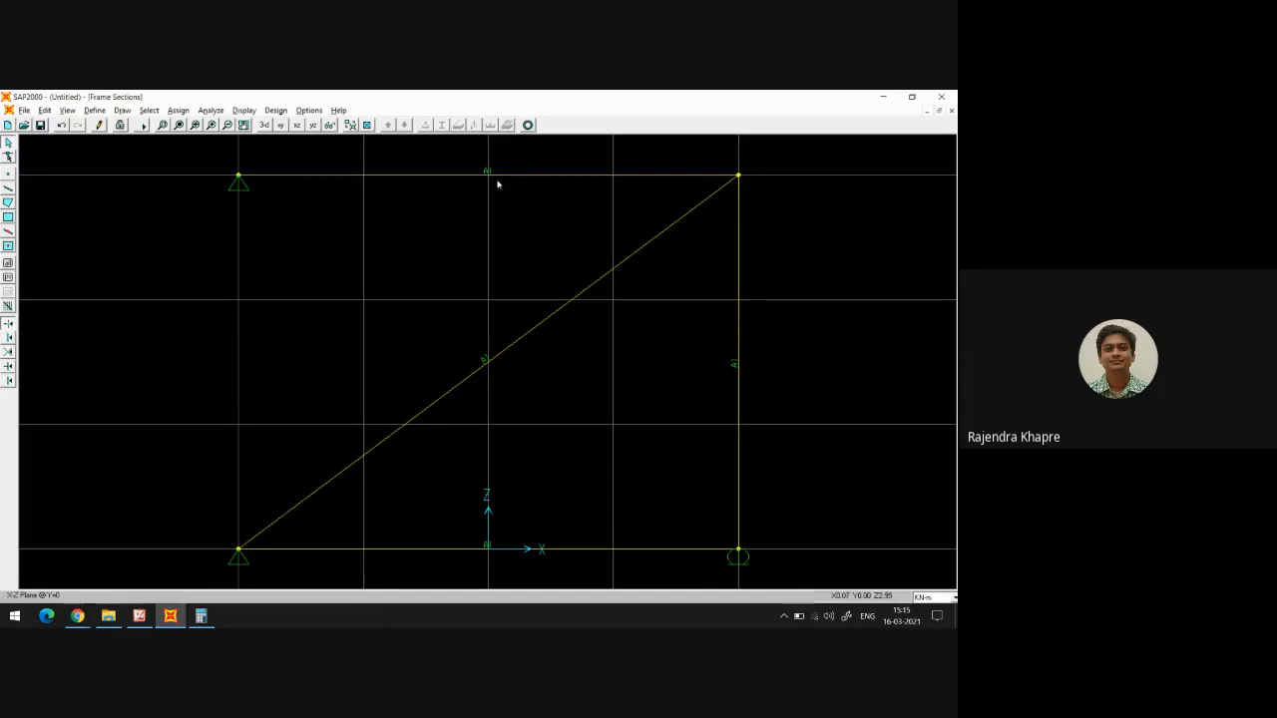
Check the member areas in the truss photo and assign frame section A3 to the diagonal member in SAP2000
key("alt+Tab")
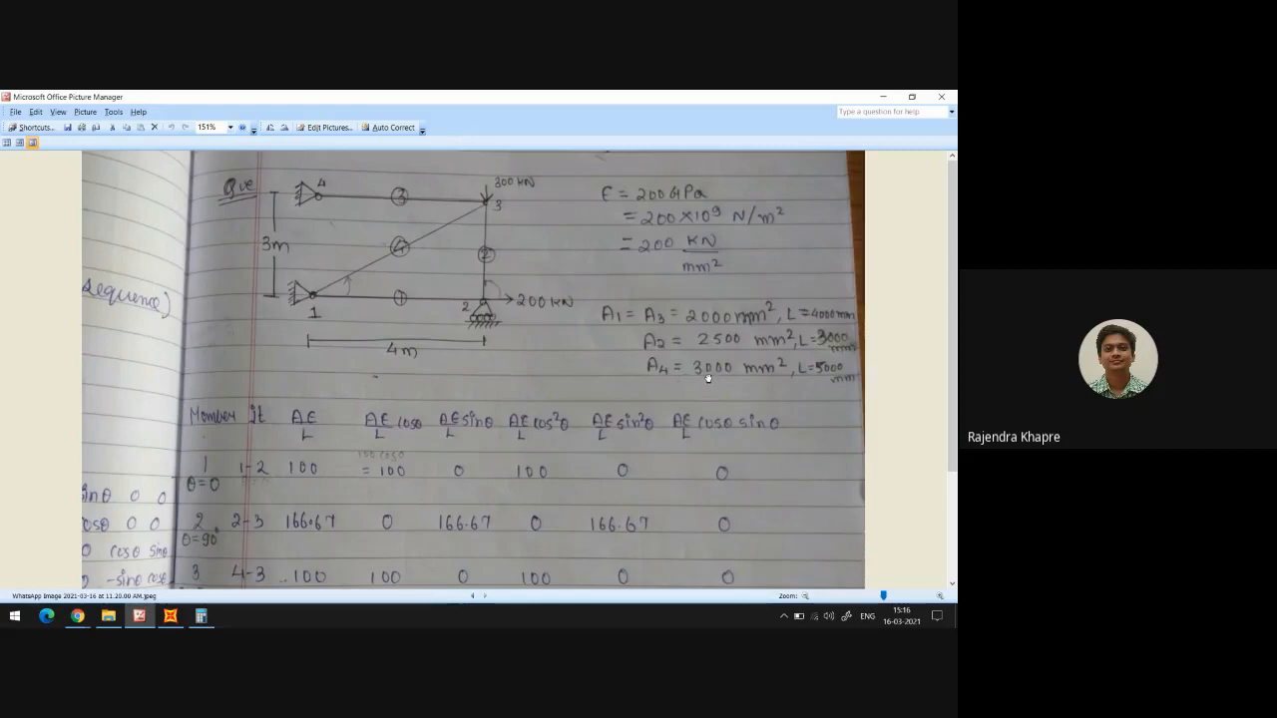
key("alt+Tab")
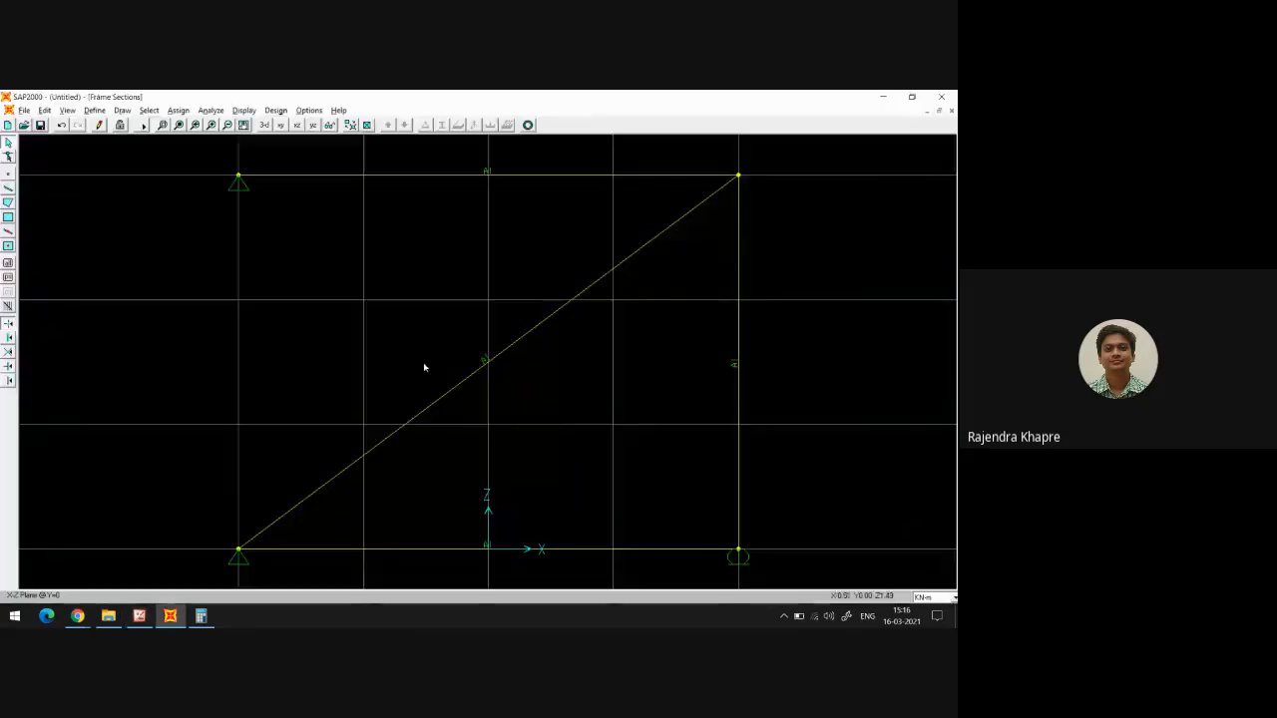
left_click(476, 373)
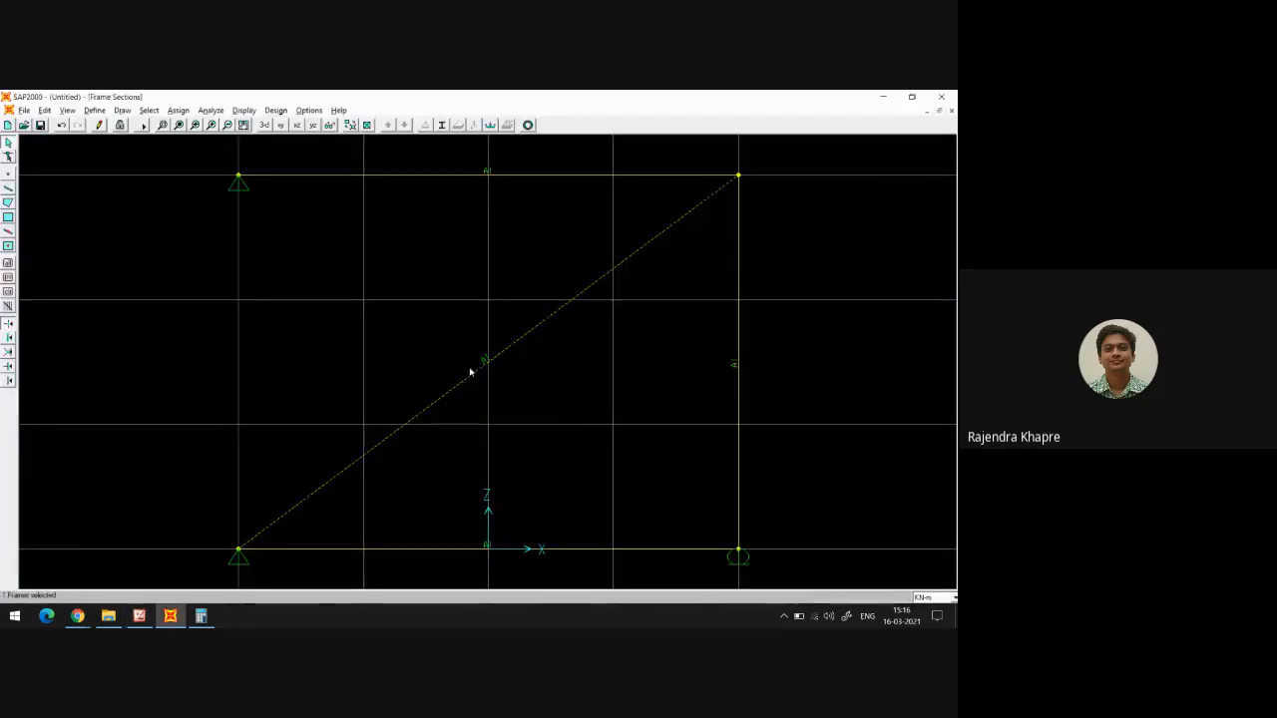
left_click(177, 111)
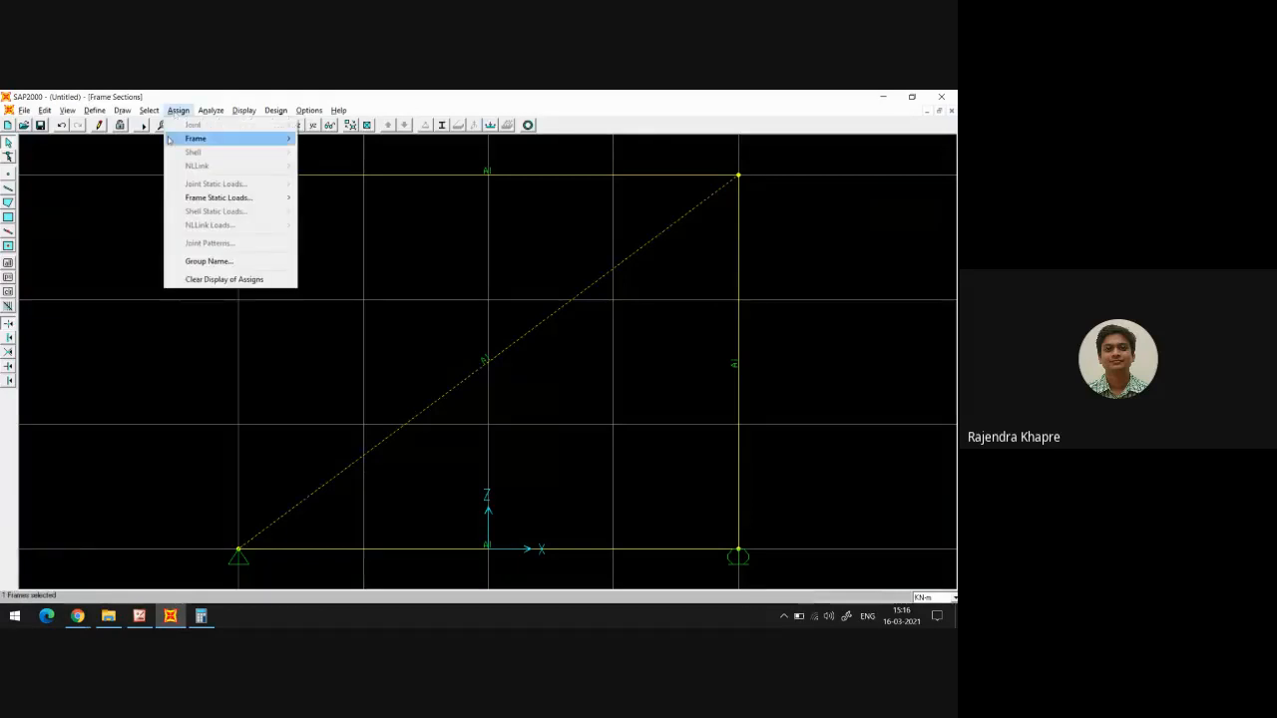
mouse_move(200, 137)
left_click(329, 137)
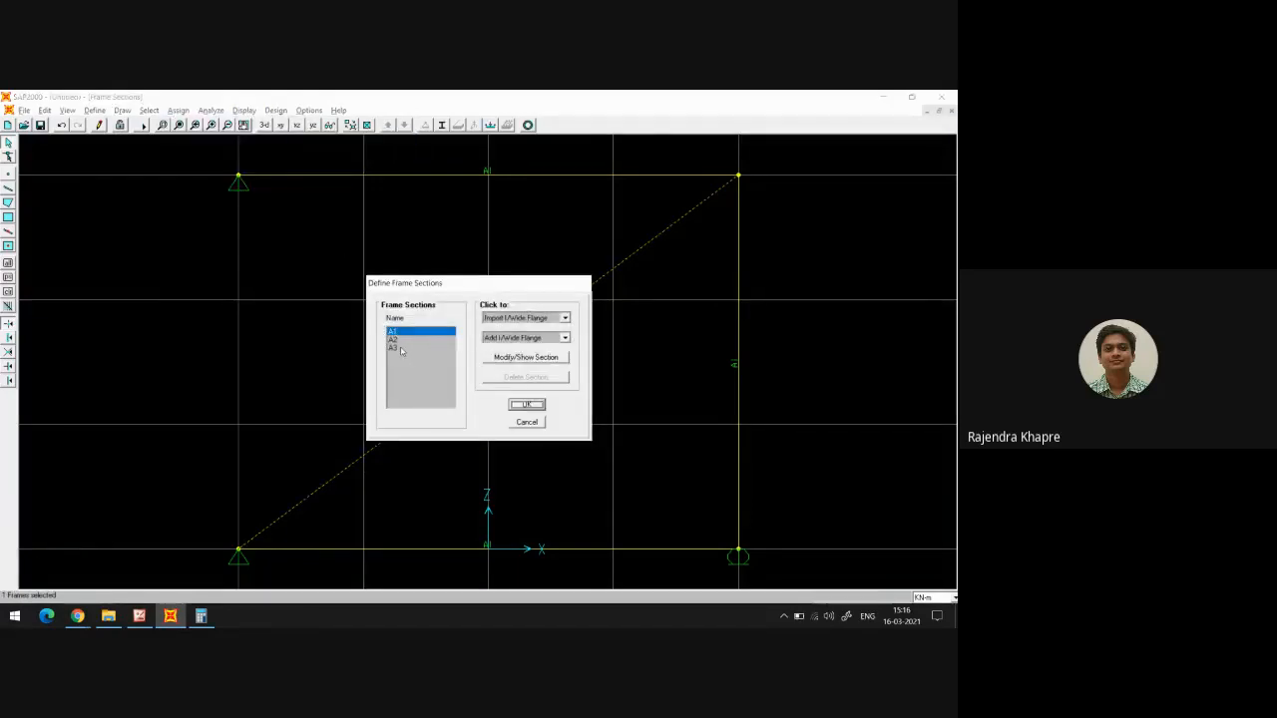
left_click(401, 347)
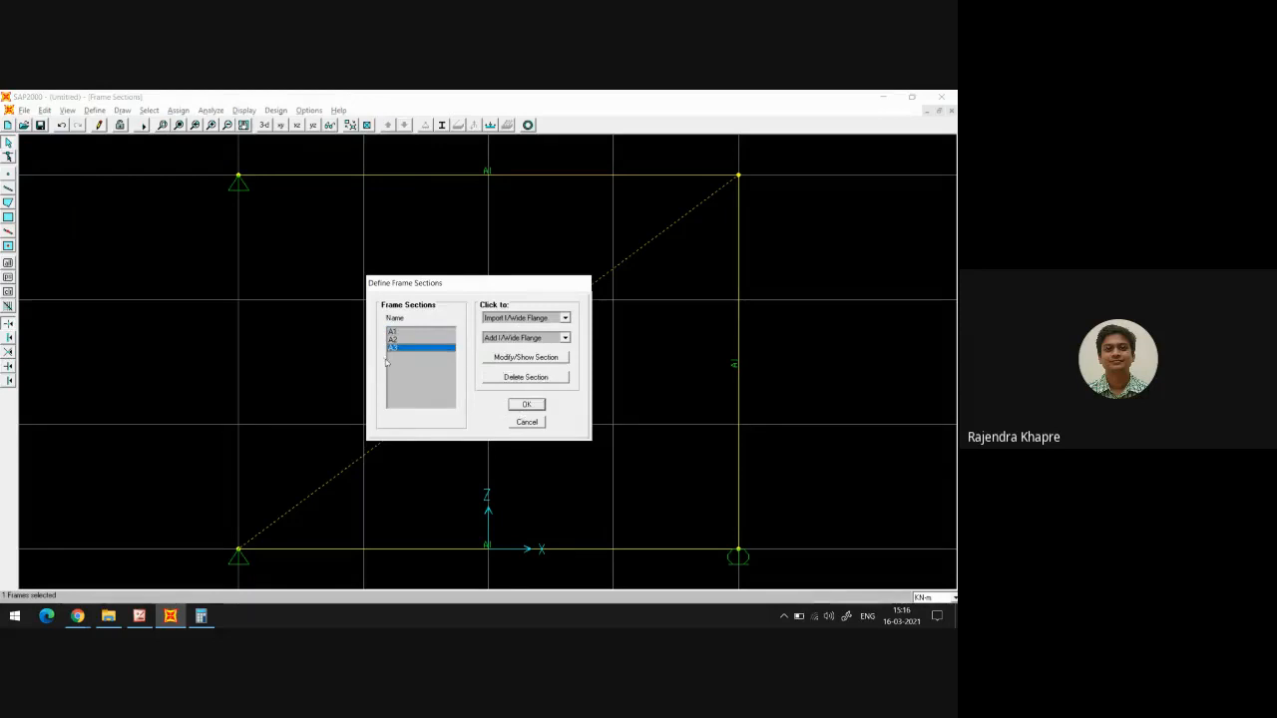
left_click(526, 404)
Assign frame section A2 to the vertical member between the two right-hand joints
left_click(737, 391)
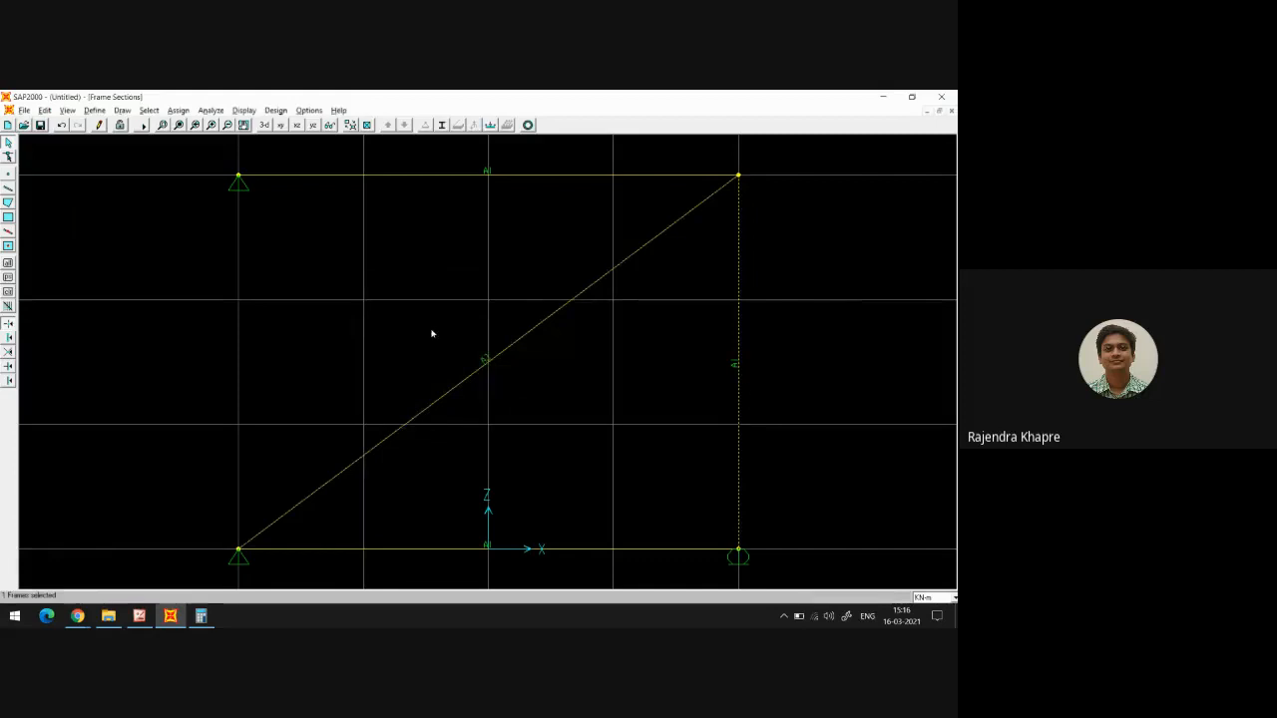
left_click(177, 110)
mouse_move(207, 142)
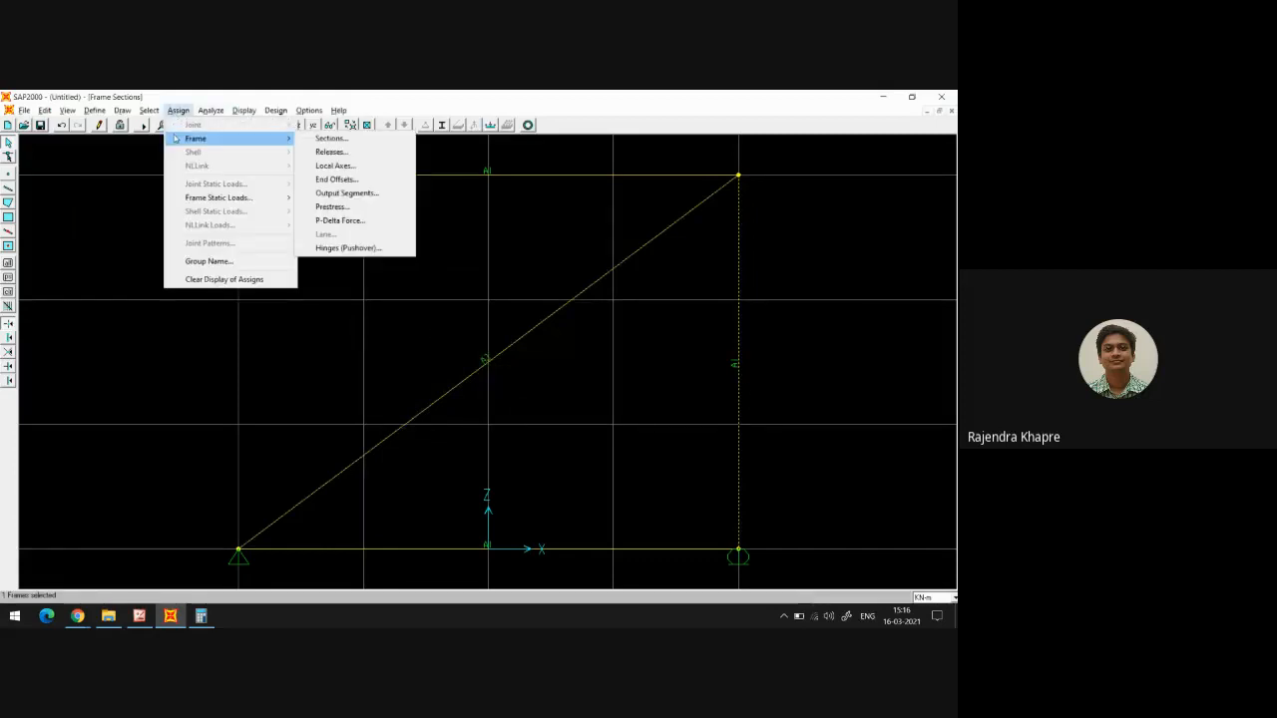
left_click(330, 139)
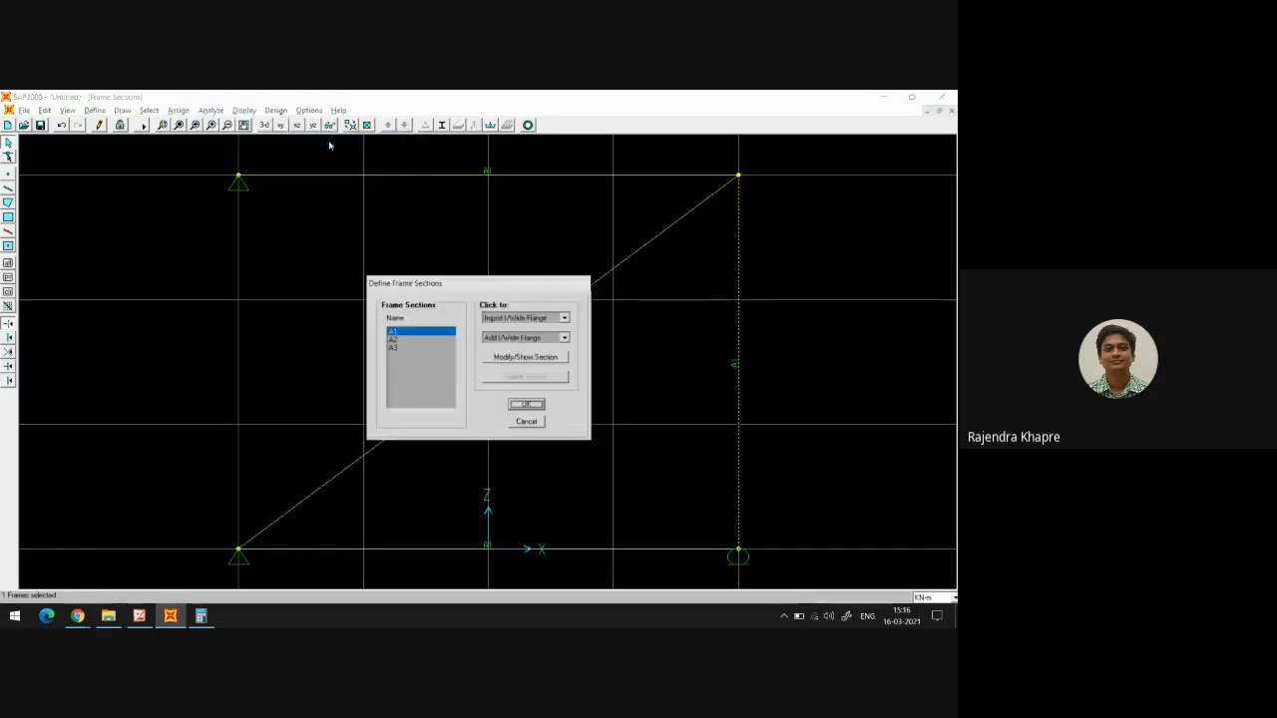
left_click(398, 340)
left_click(525, 404)
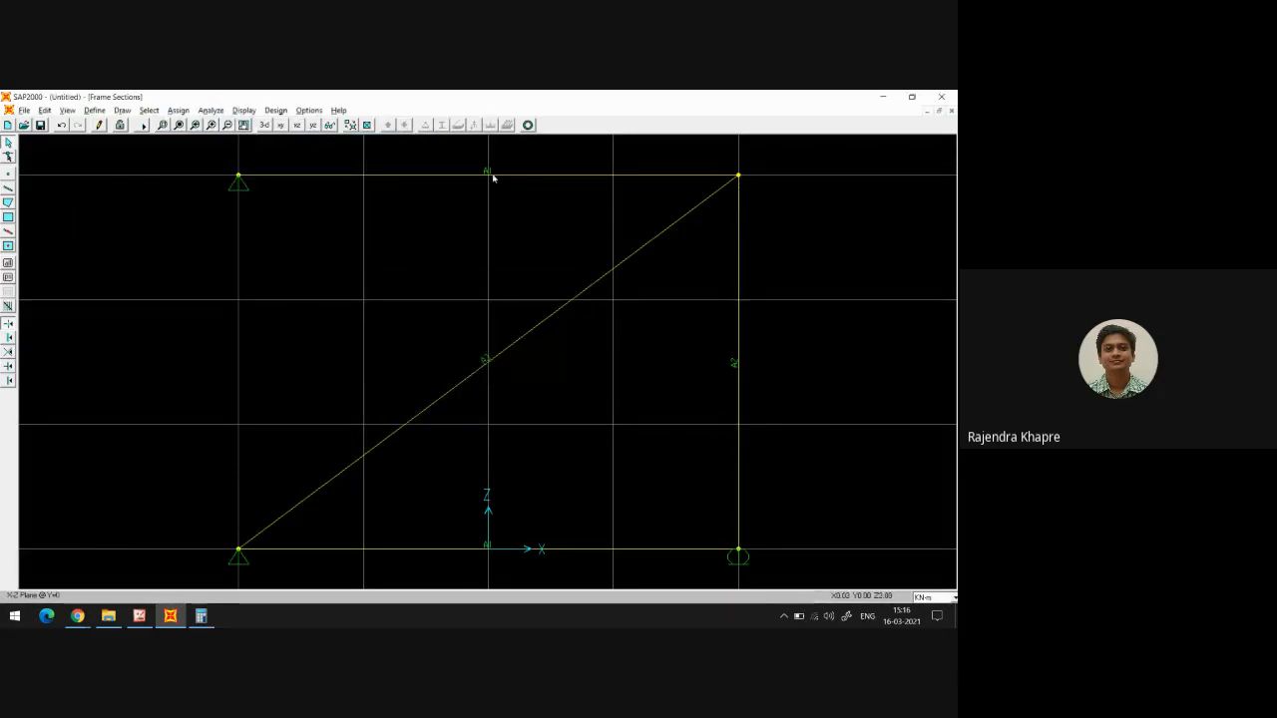
Compare the member areas and supports in the truss photo with the sections and restraints assigned in the SAP2000 model
key("alt+Tab")
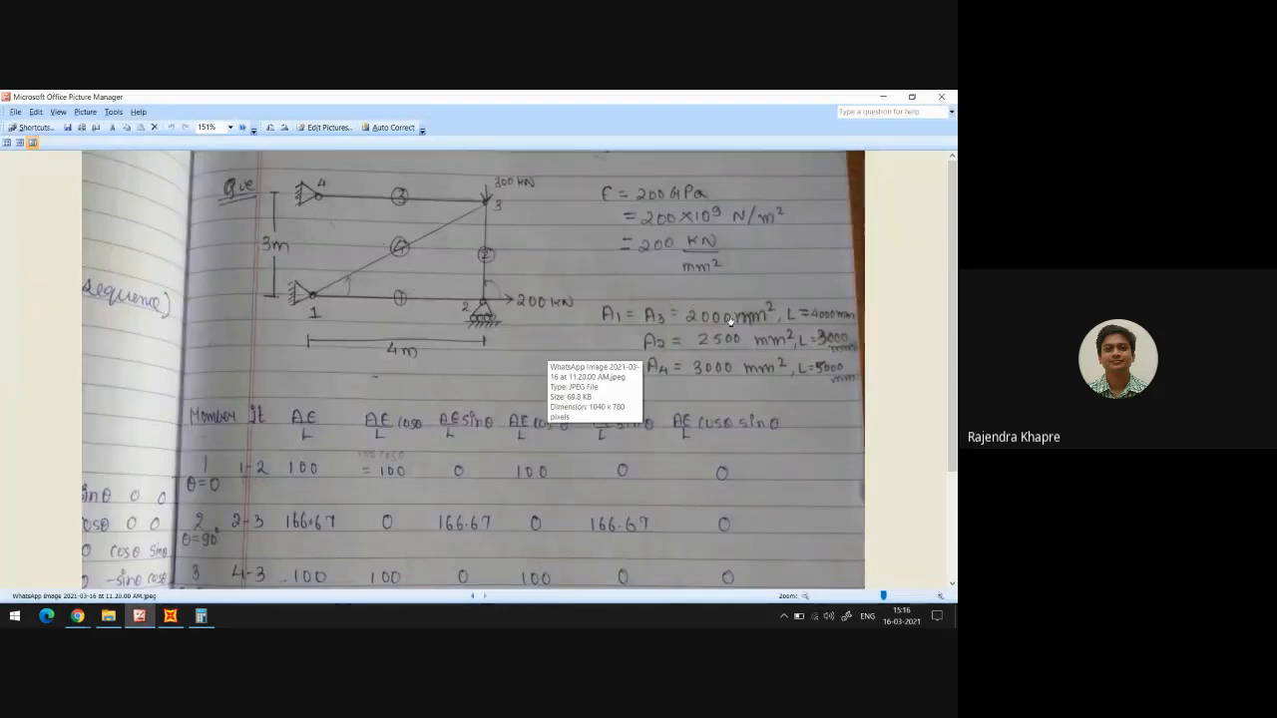
key("alt+Tab")
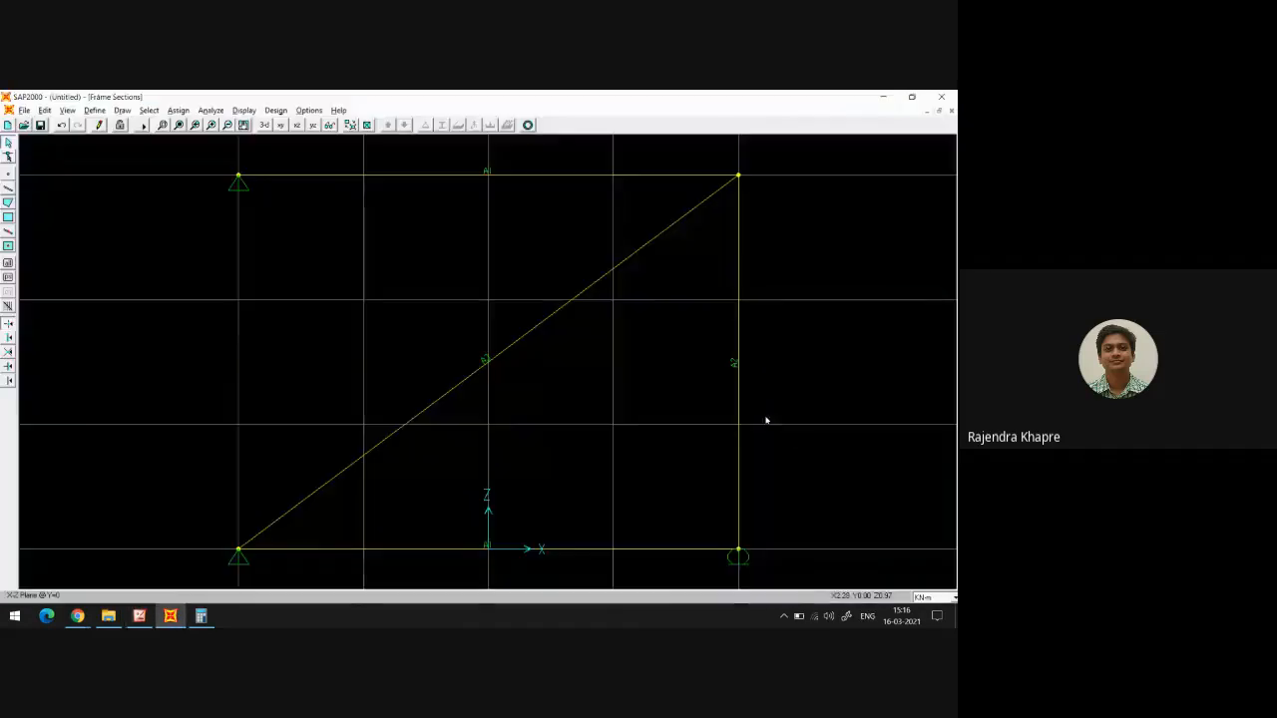
key("alt+Tab")
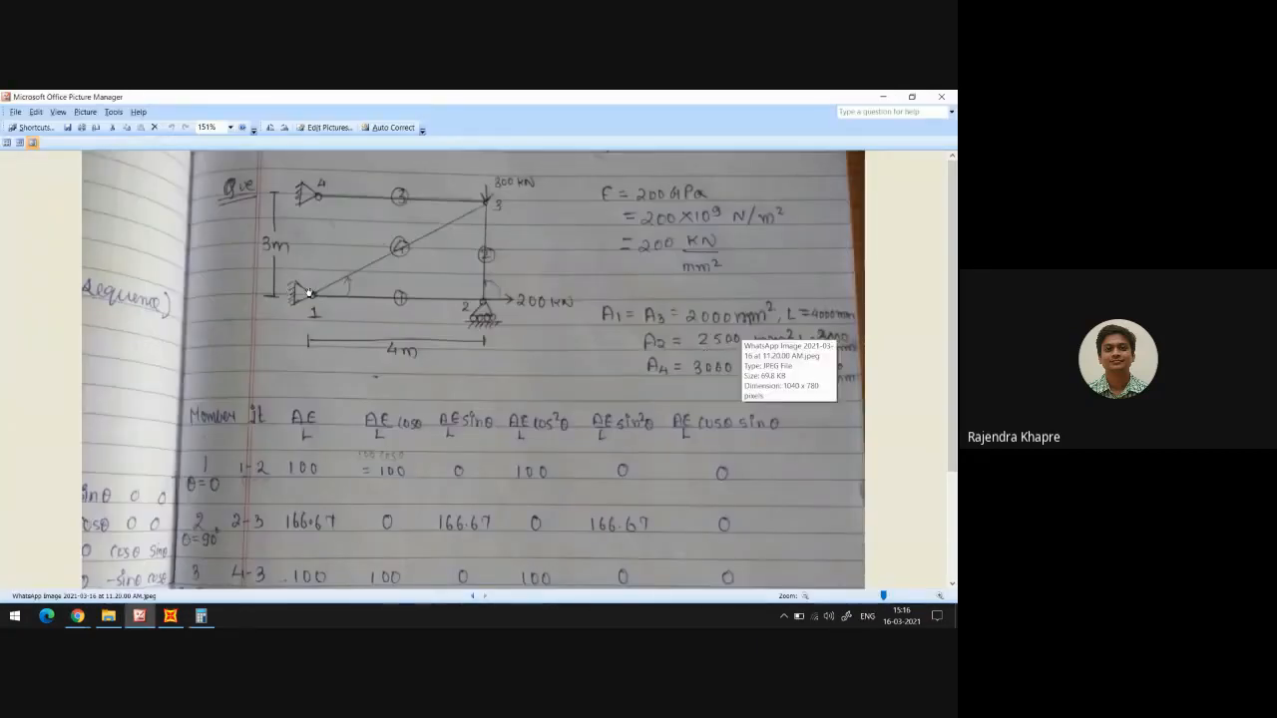
key("alt+Tab")
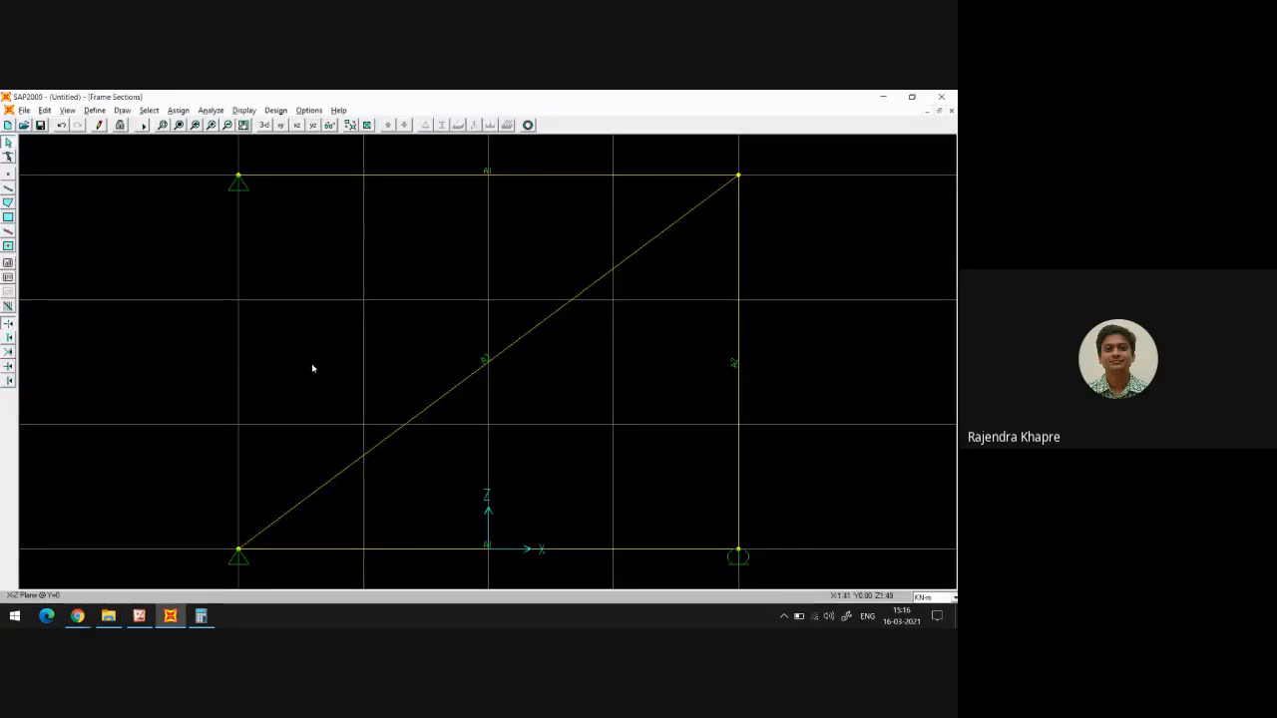
key("alt+Tab")
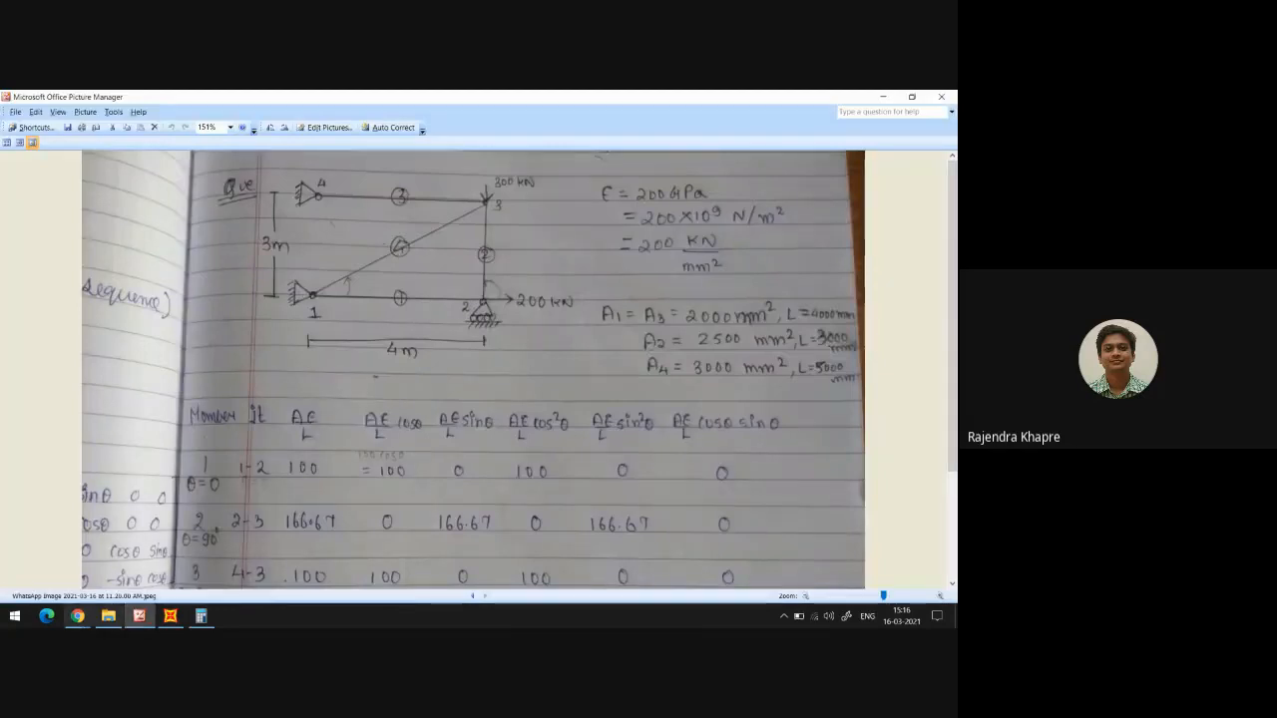
mouse_move(77, 616)
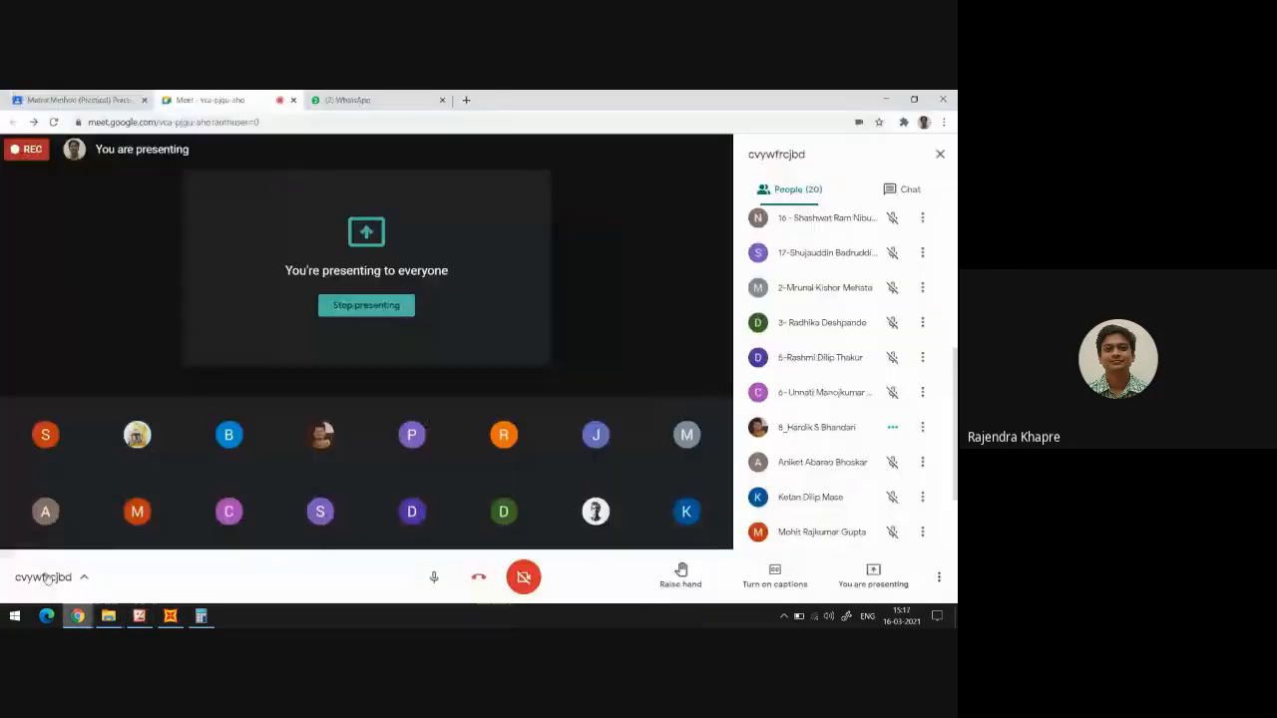
left_click(50, 571)
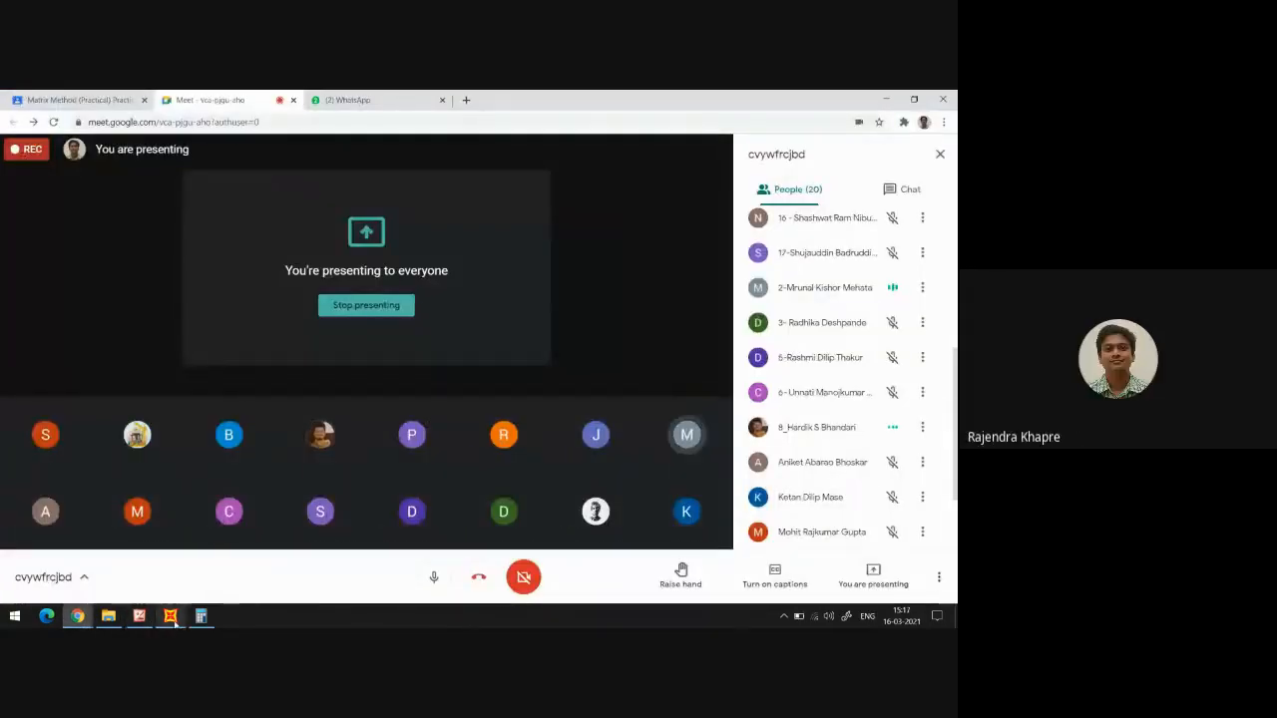
Check joint 3's load in the truss photo and apply a LOAD1 Global Z force of -300 kN at the upper-right joint in SAP2000
mouse_move(172, 619)
left_click(161, 581)
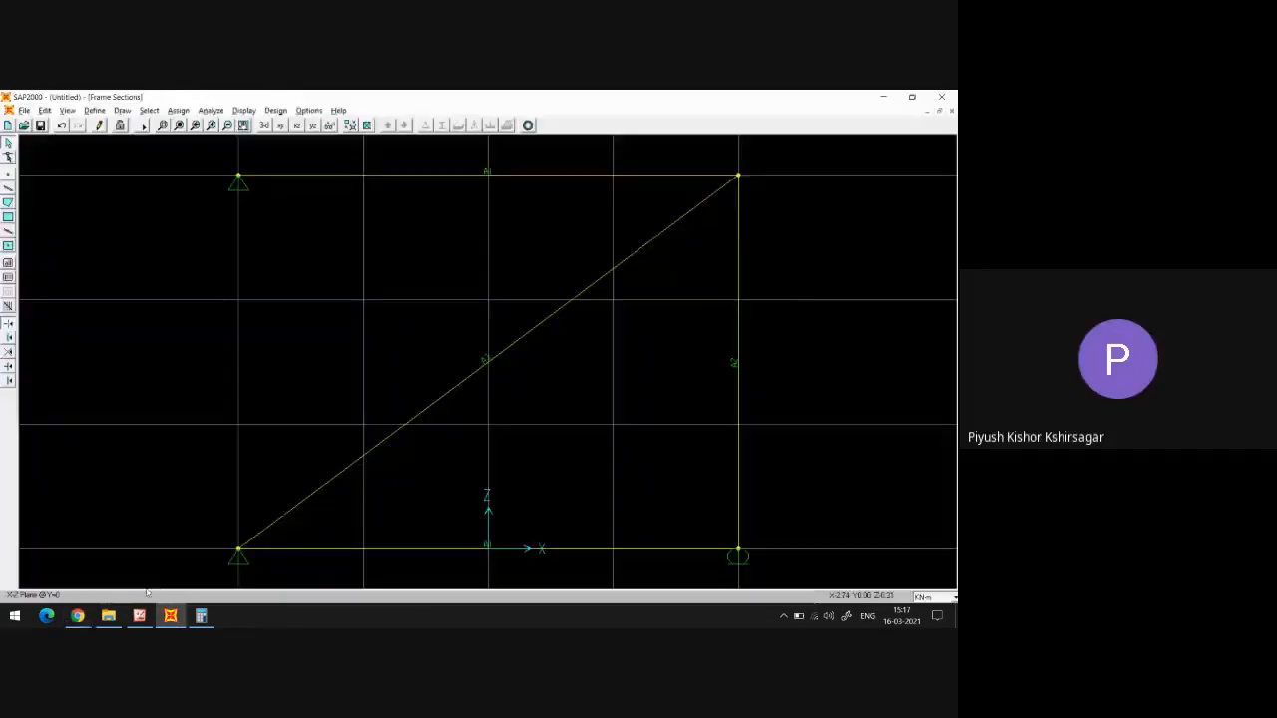
left_click(138, 615)
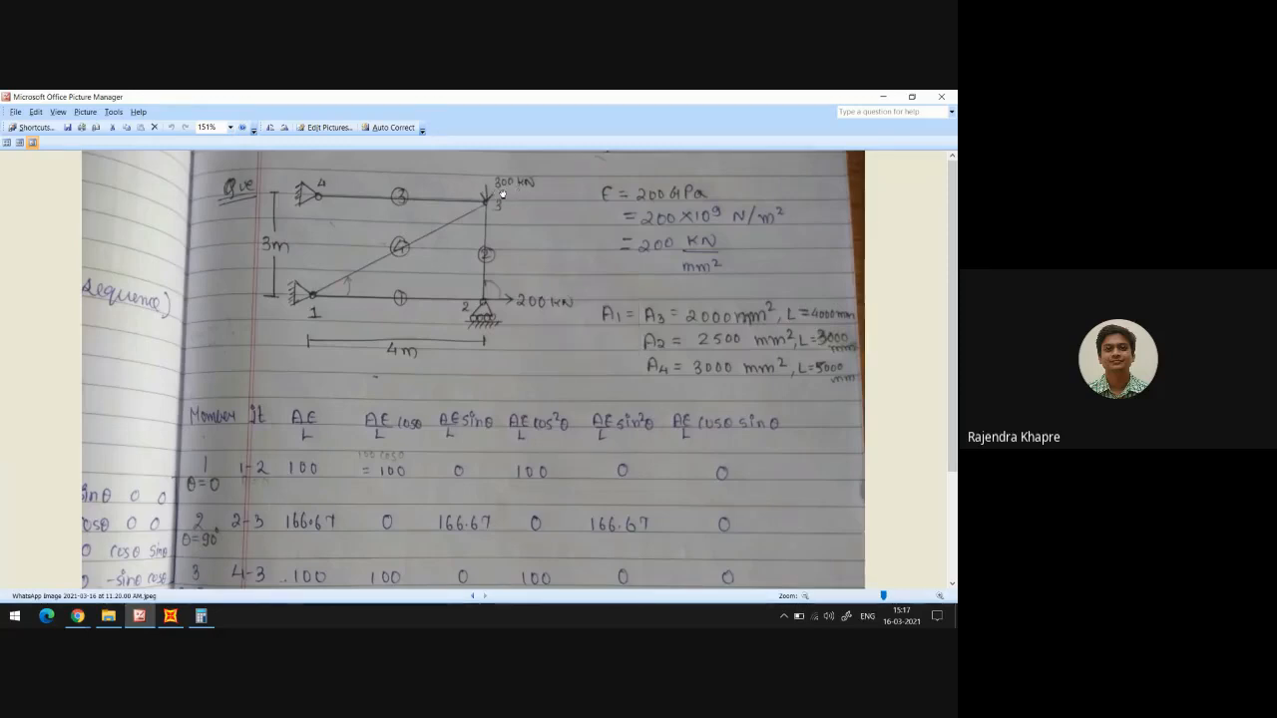
key("alt+Tab")
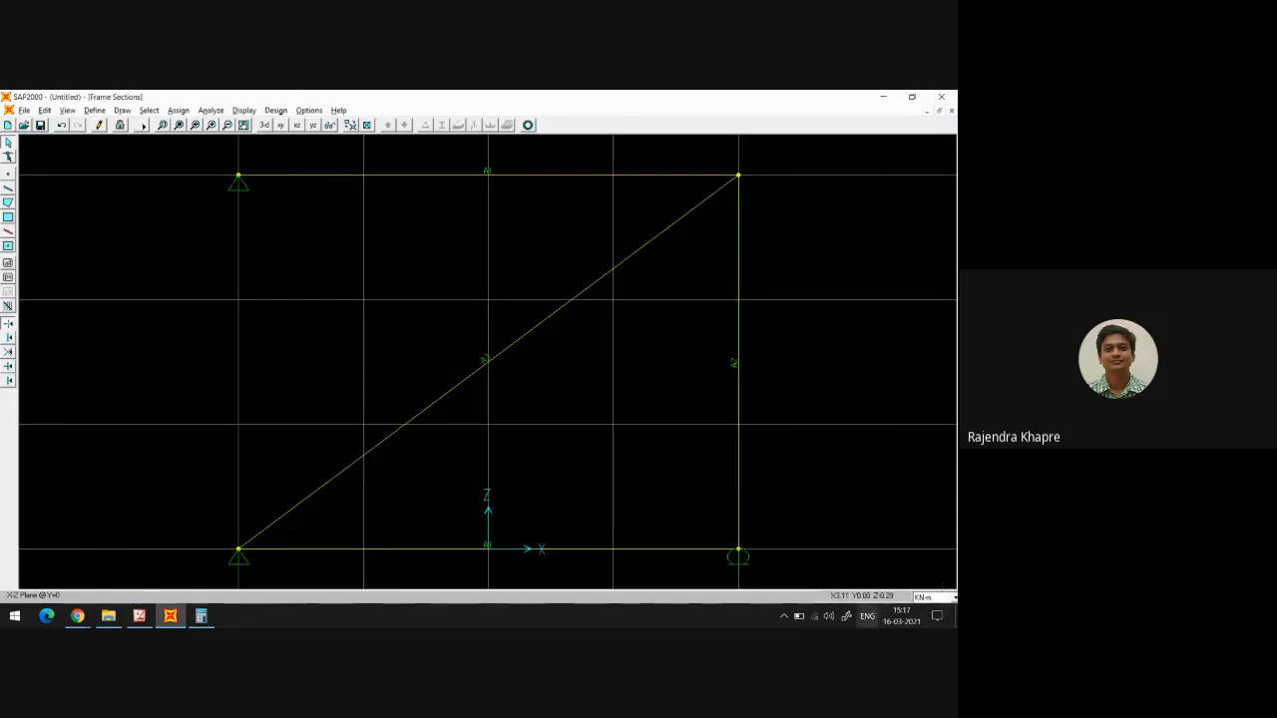
left_click(738, 177)
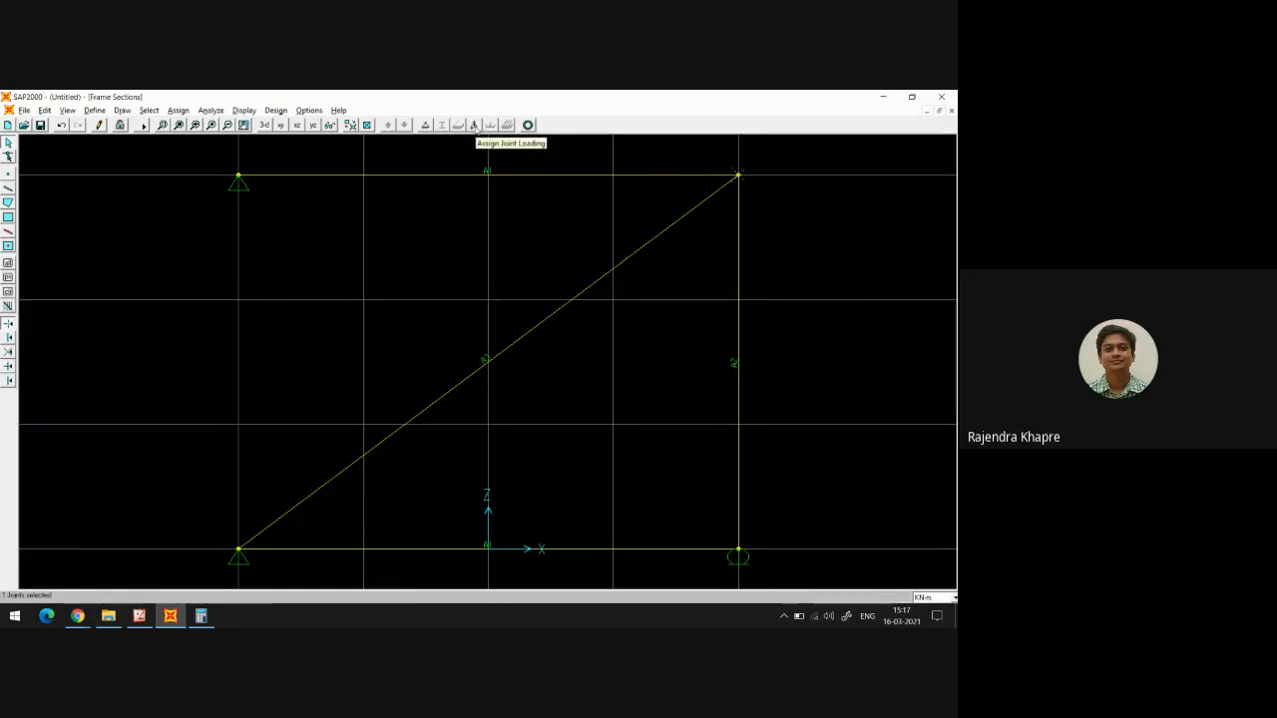
left_click(474, 125)
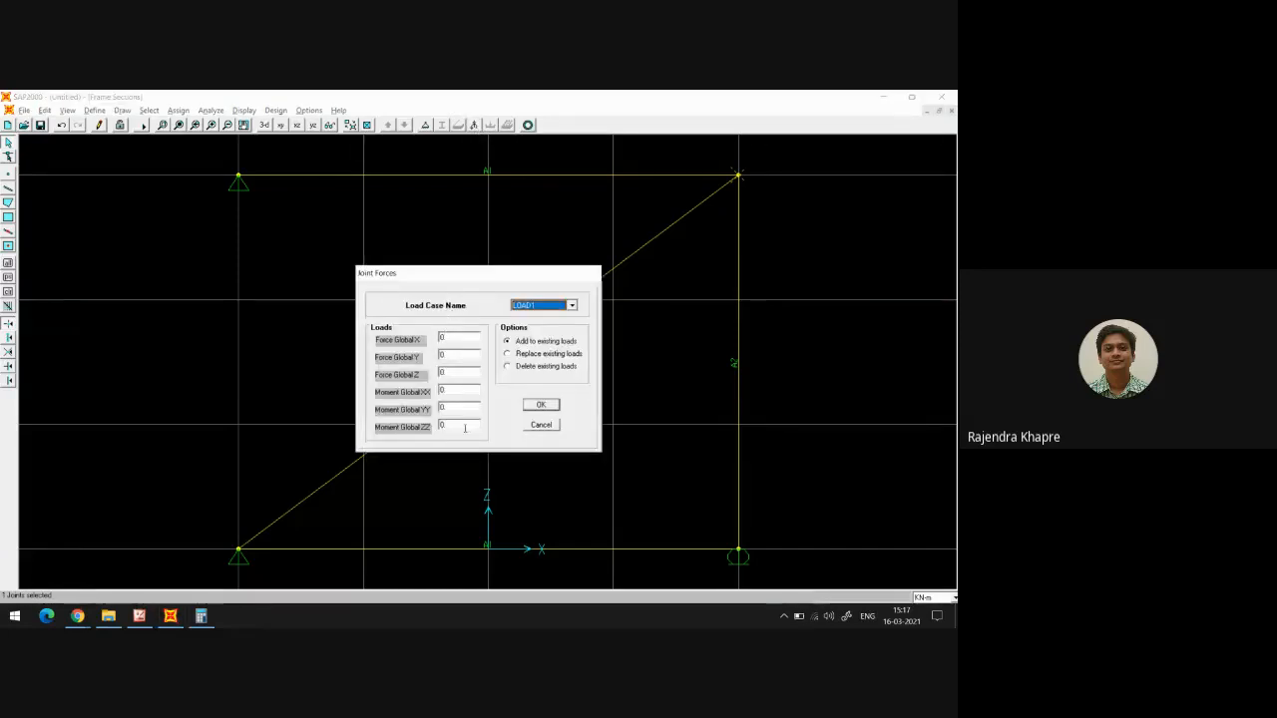
left_click(461, 372)
left_click(145, 618)
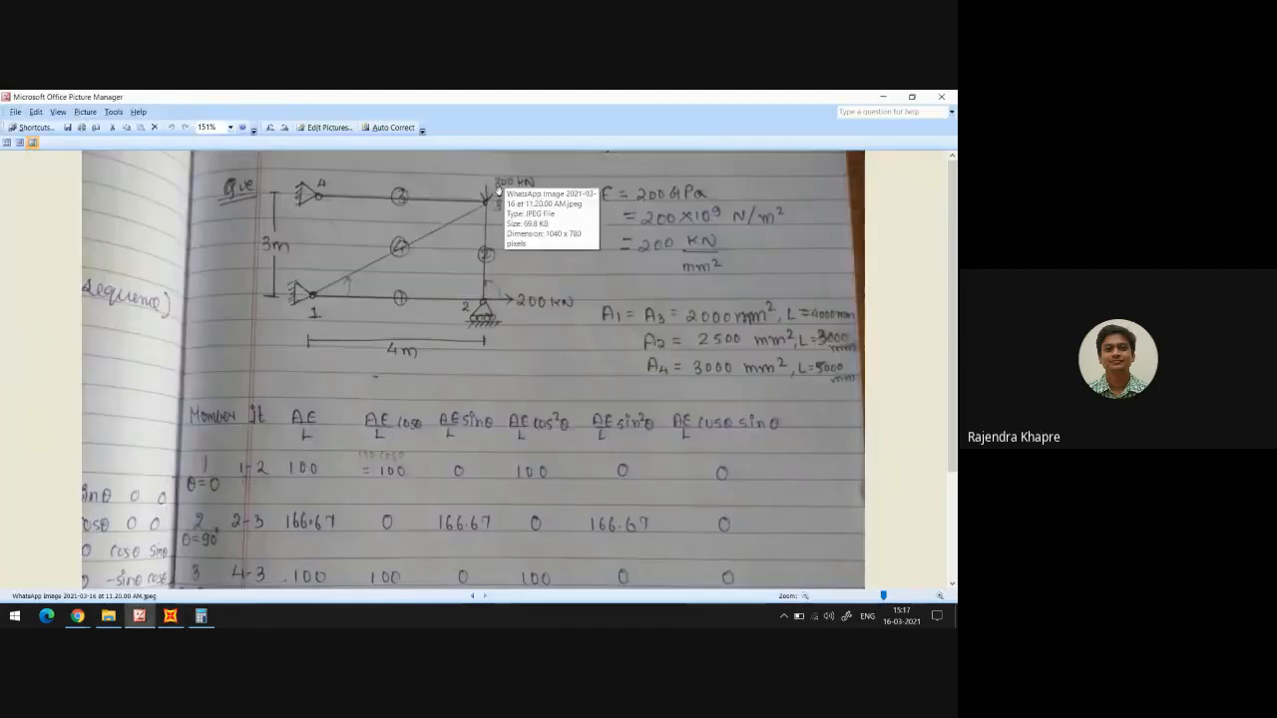
left_click(170, 616)
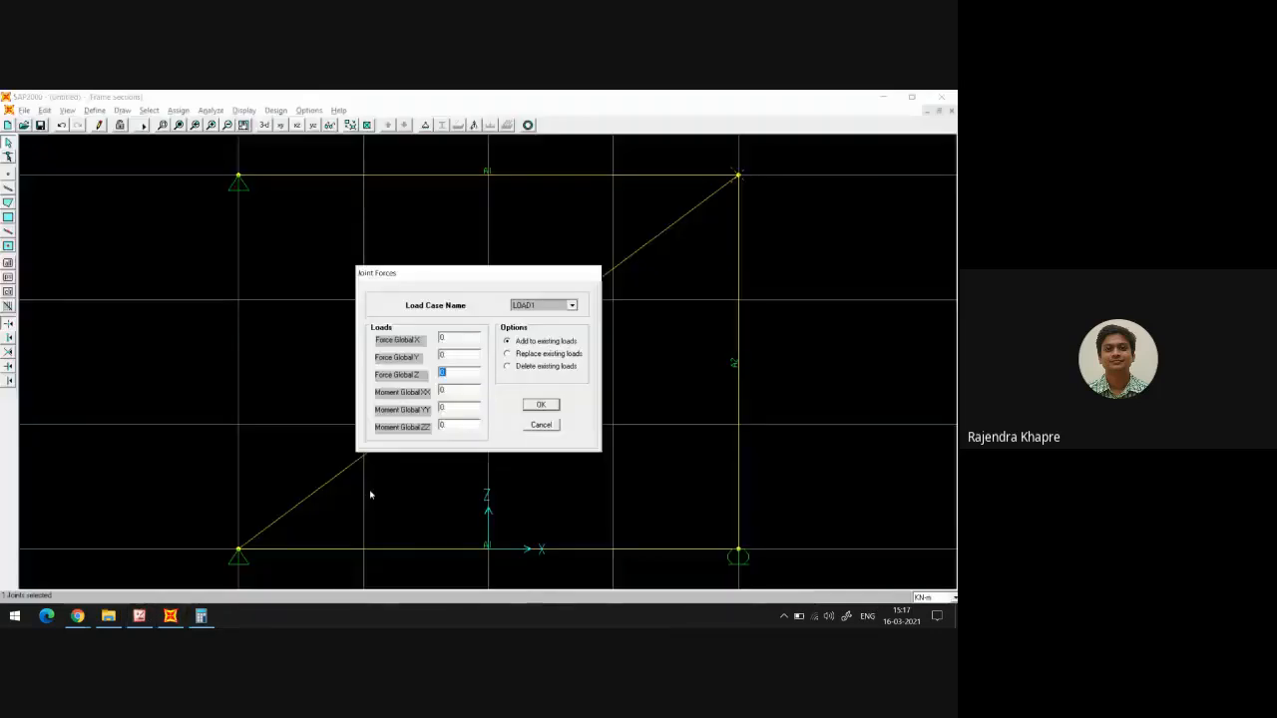
type("-300")
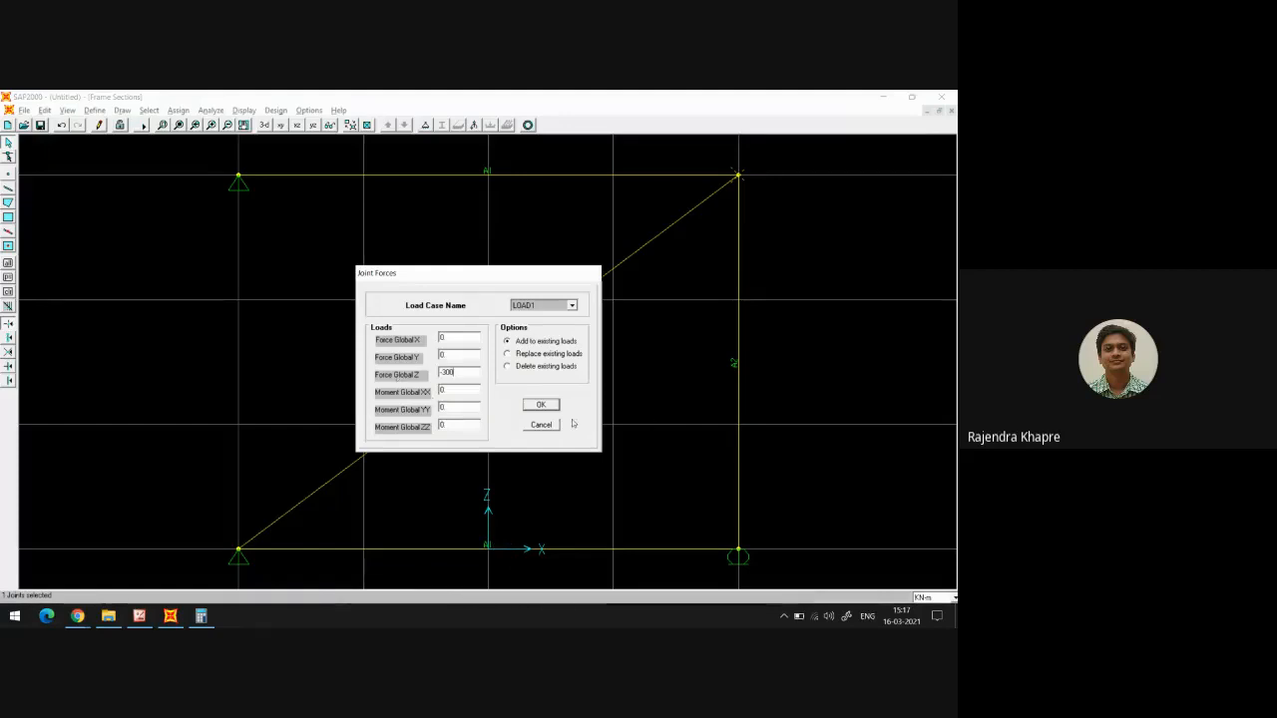
left_click(540, 405)
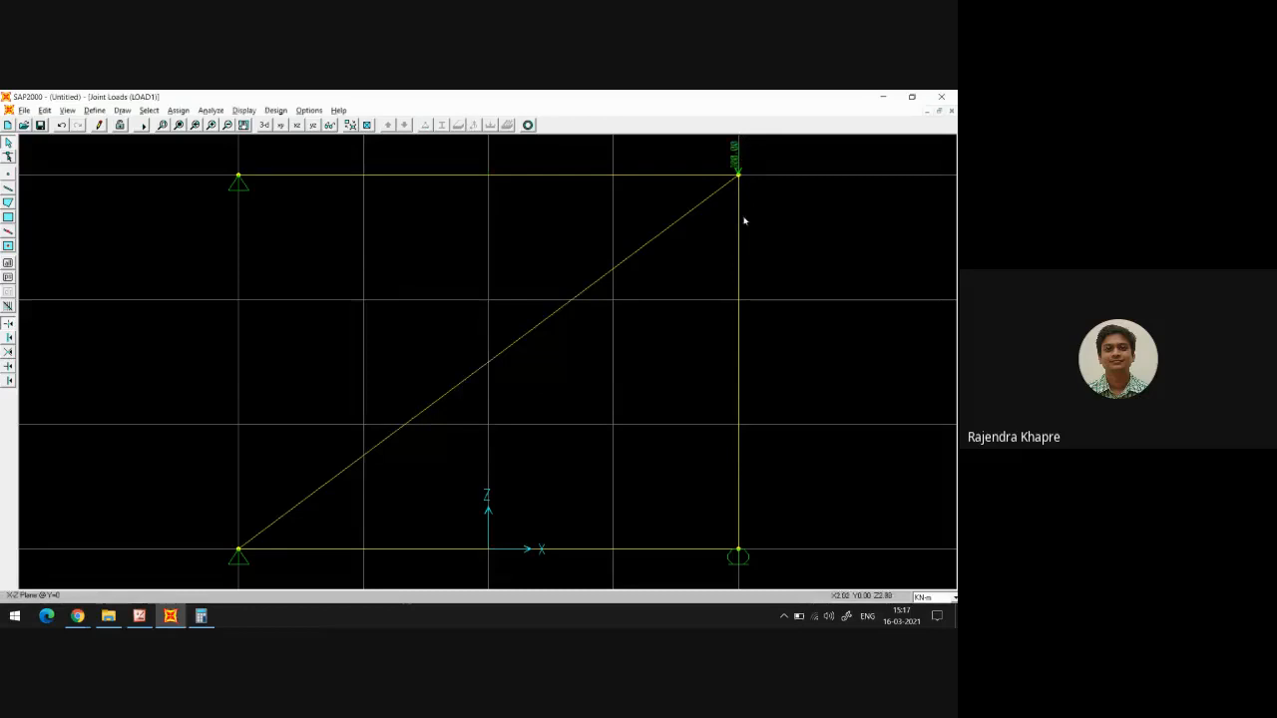
Check joint 2's load in the truss photo and apply LOAD1 forces of 200 kN Global X and 0 Global Z at the roller joint in SAP2000
left_click(141, 616)
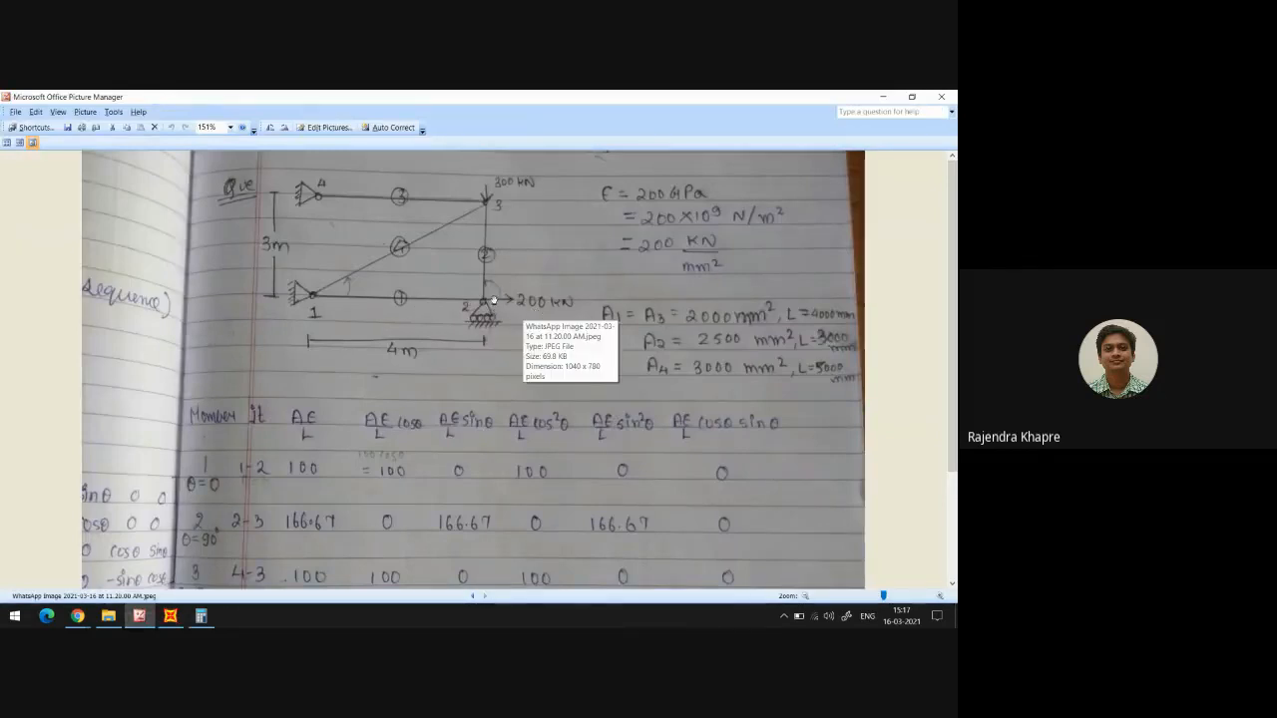
left_click(169, 616)
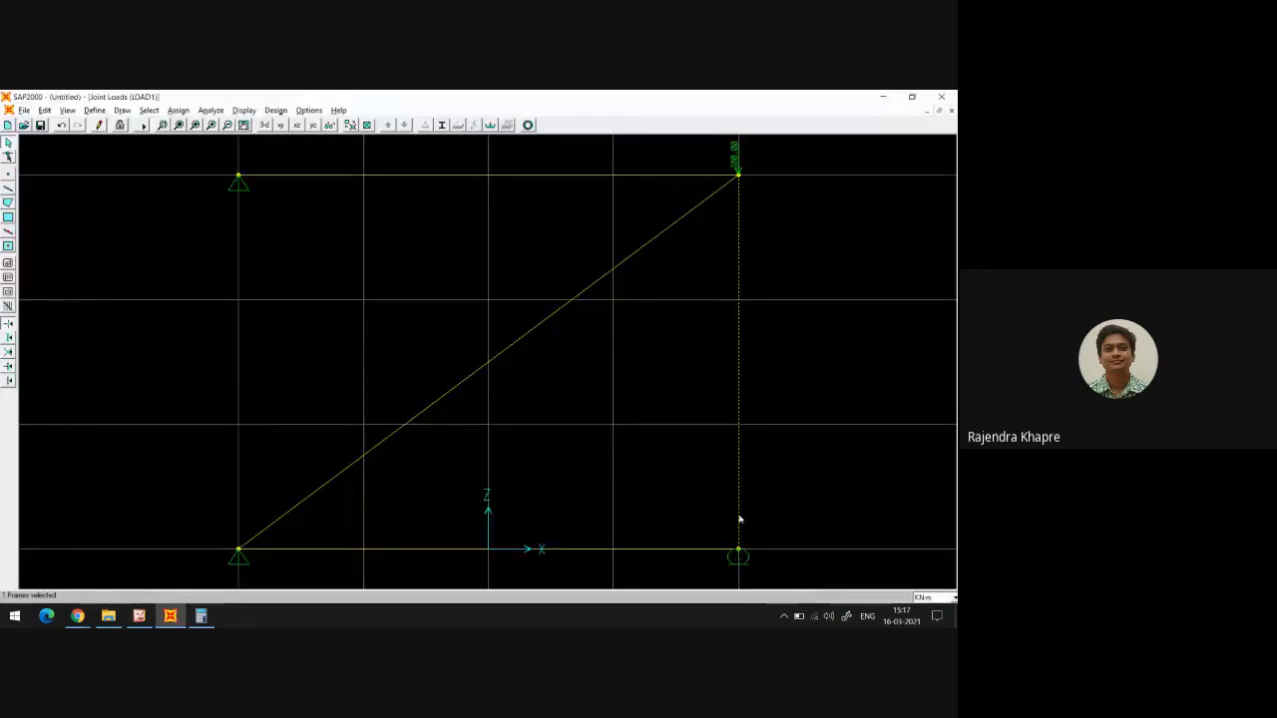
left_click(738, 523)
left_click(738, 550)
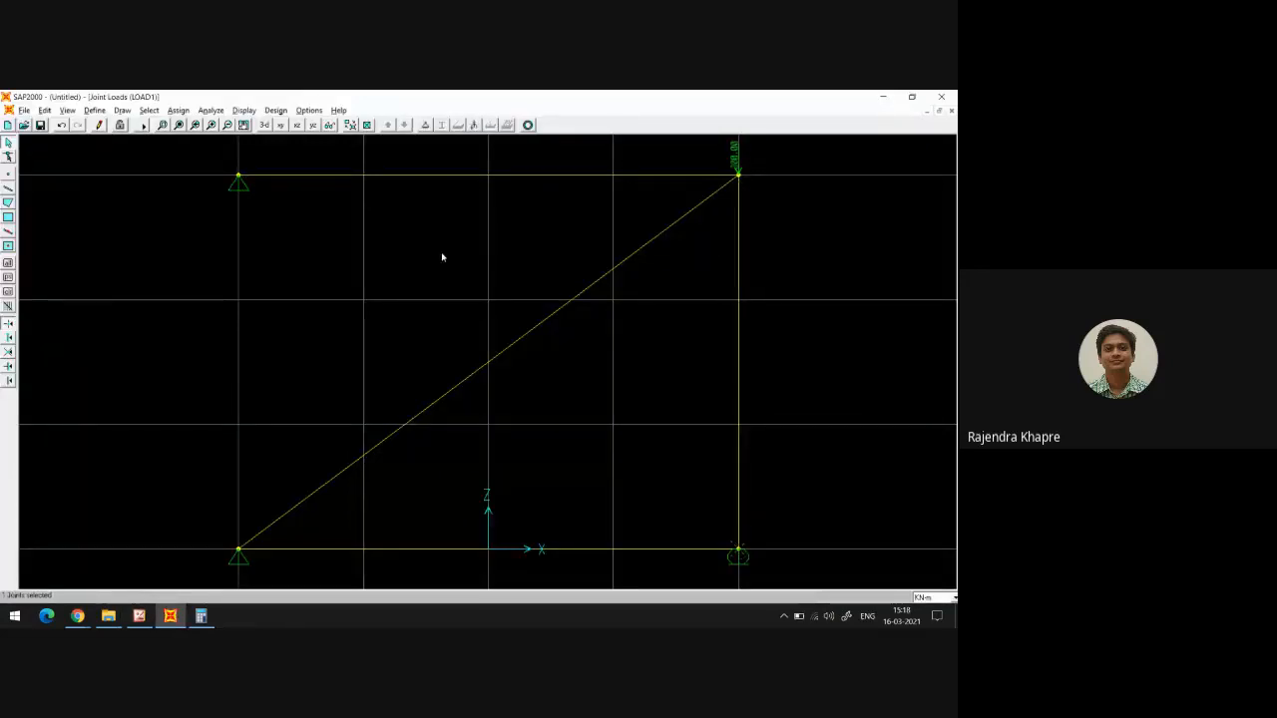
left_click(472, 126)
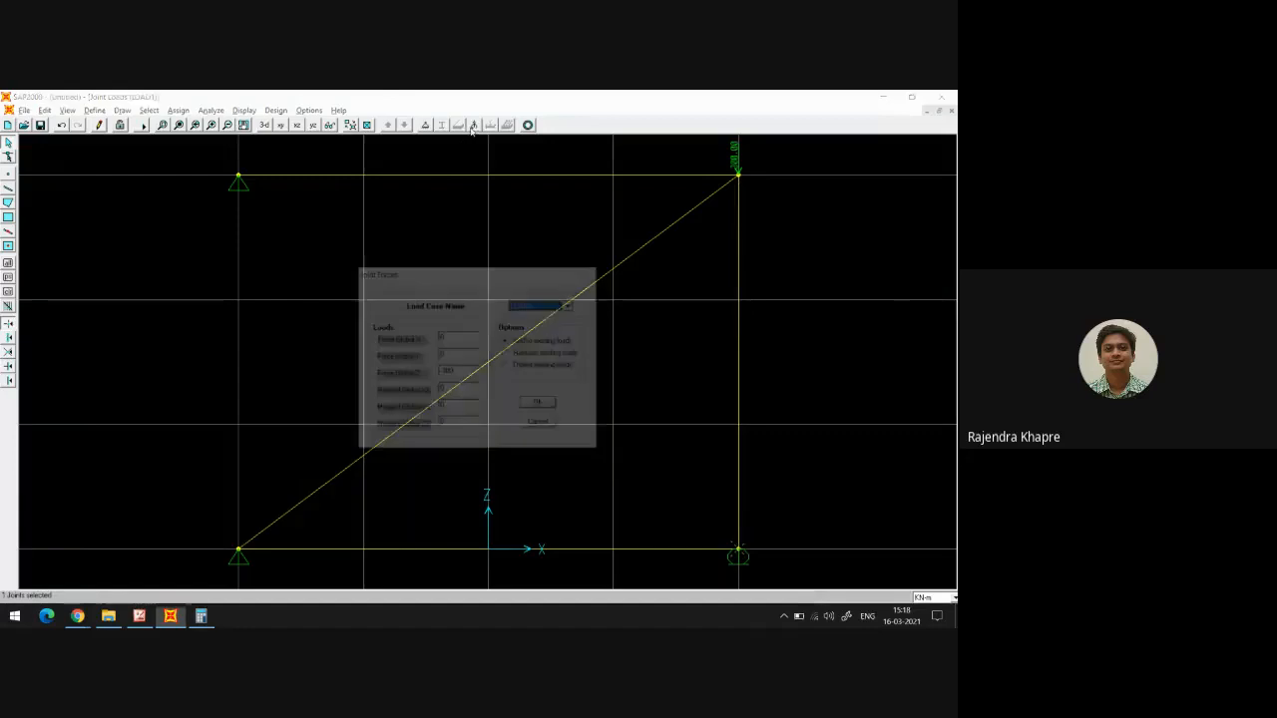
double_click(468, 372)
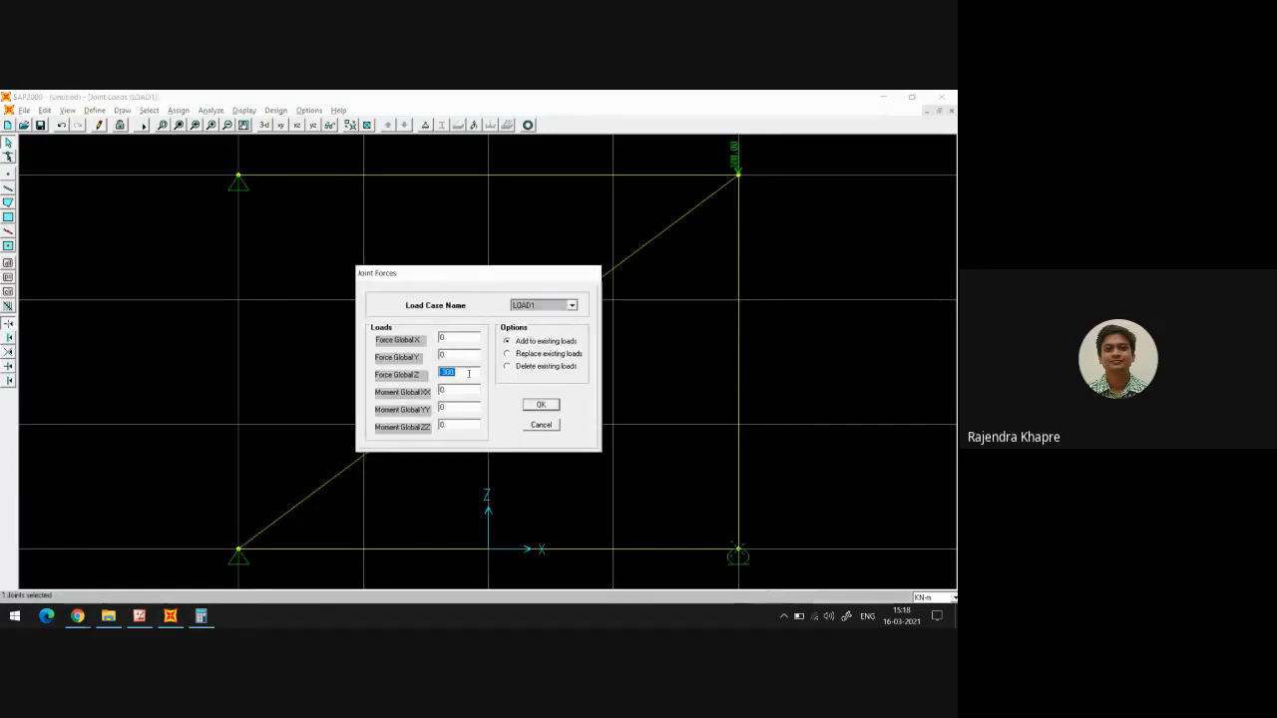
type("0")
left_click(138, 619)
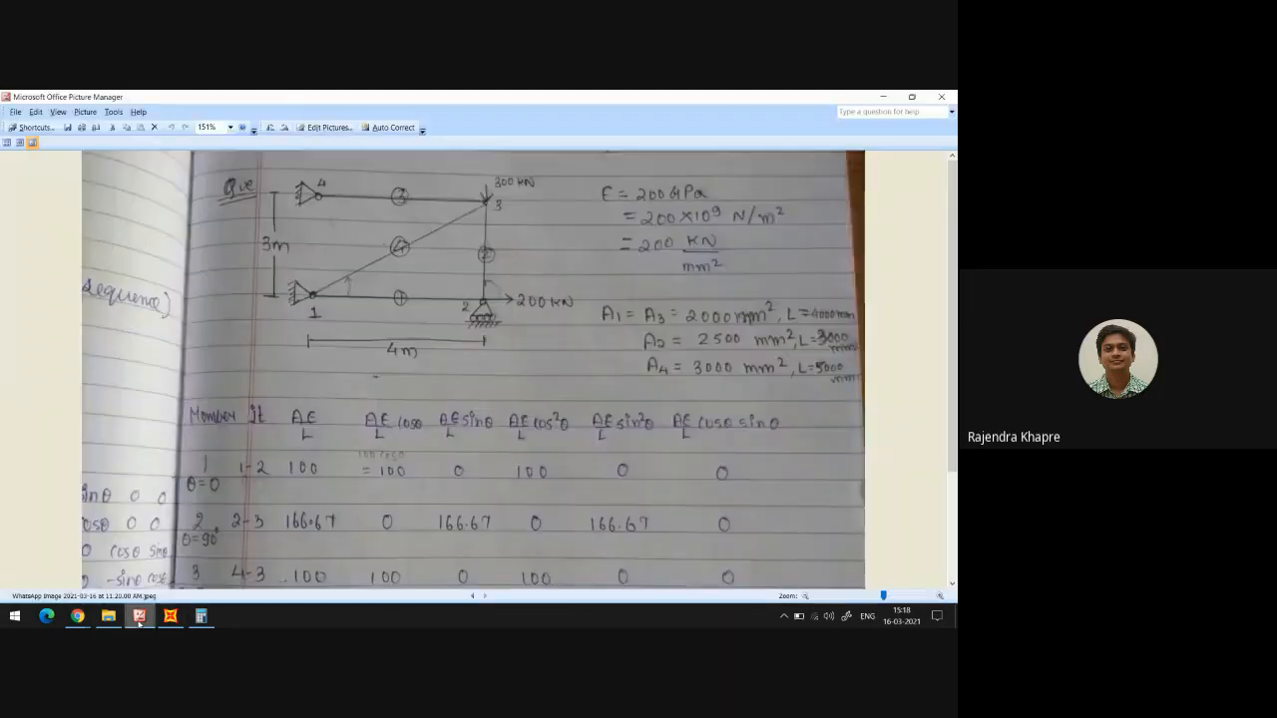
left_click(139, 619)
type("200")
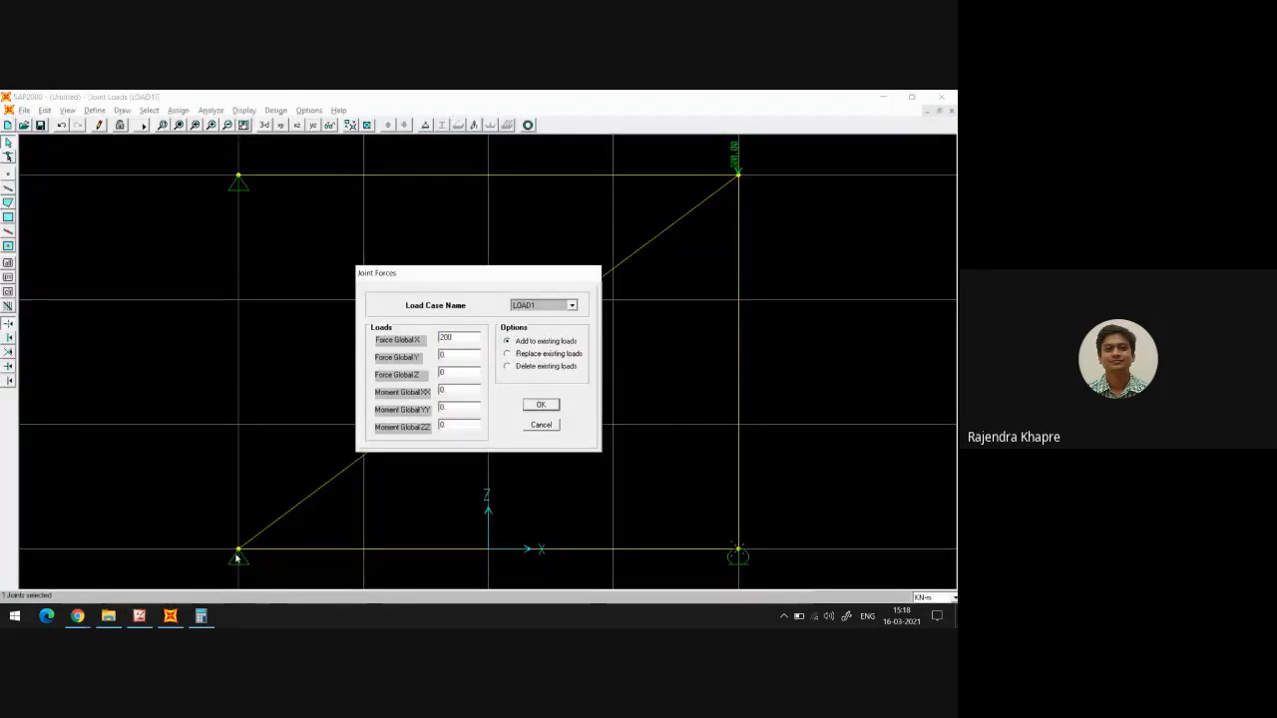
left_click(542, 405)
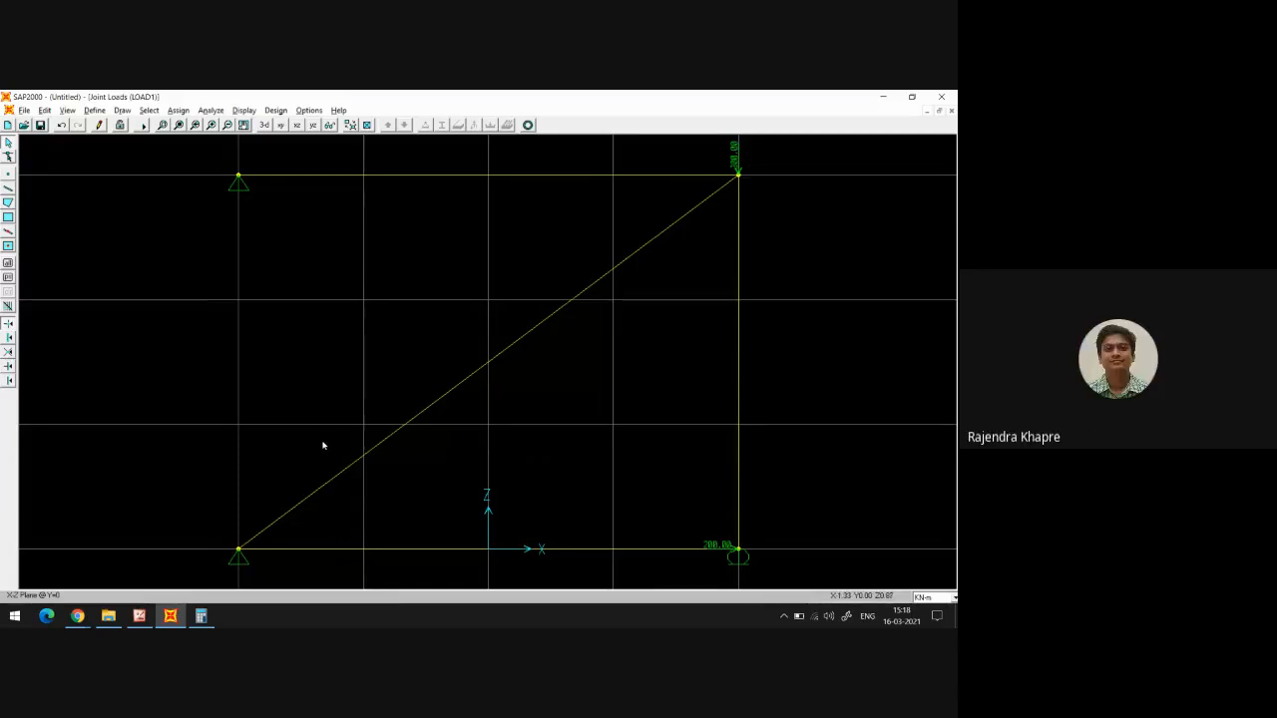
Save the model as expt1.SDB in the sap folder on drive C, replacing the existing file
left_click(40, 126)
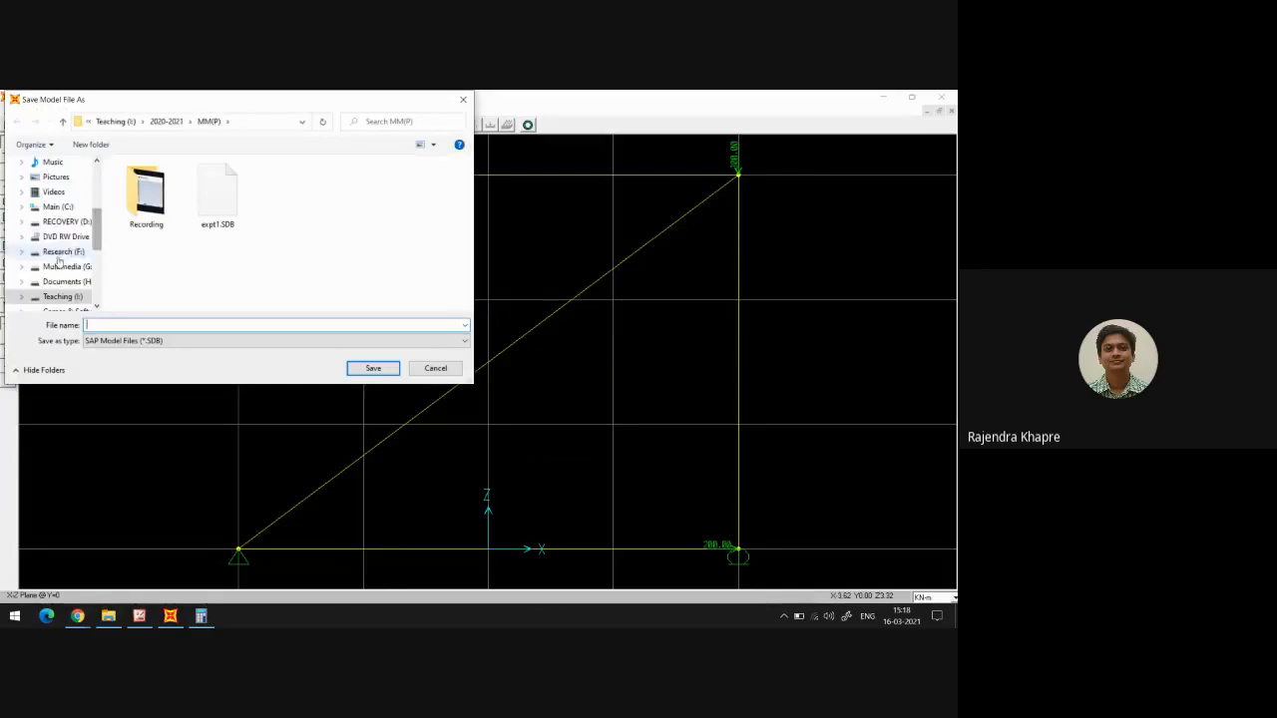
left_click(60, 208)
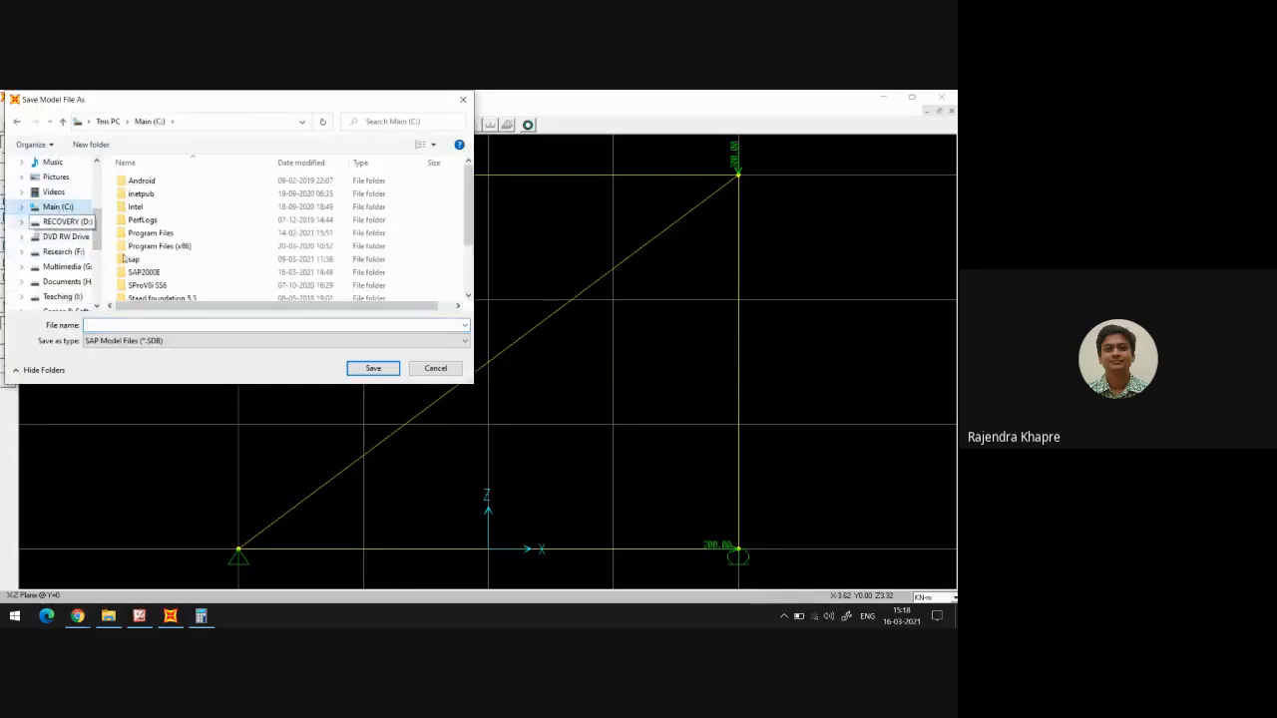
left_click(137, 261)
double_click(139, 262)
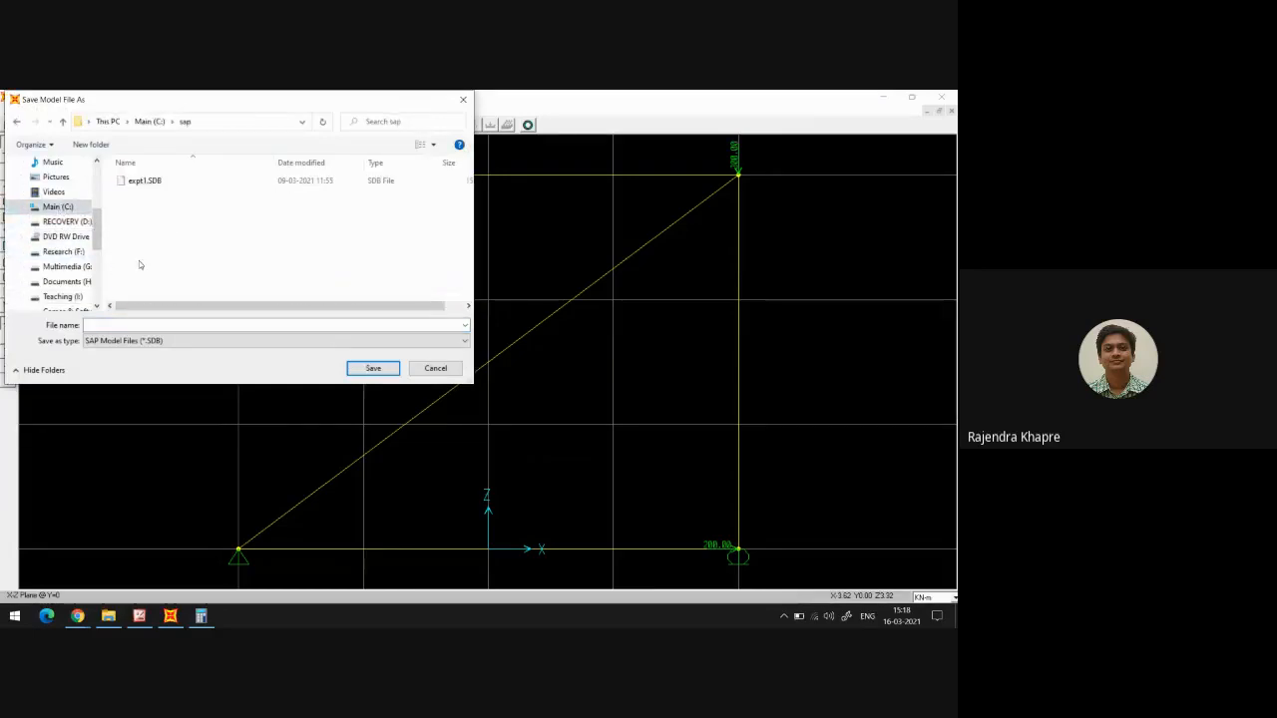
double_click(140, 180)
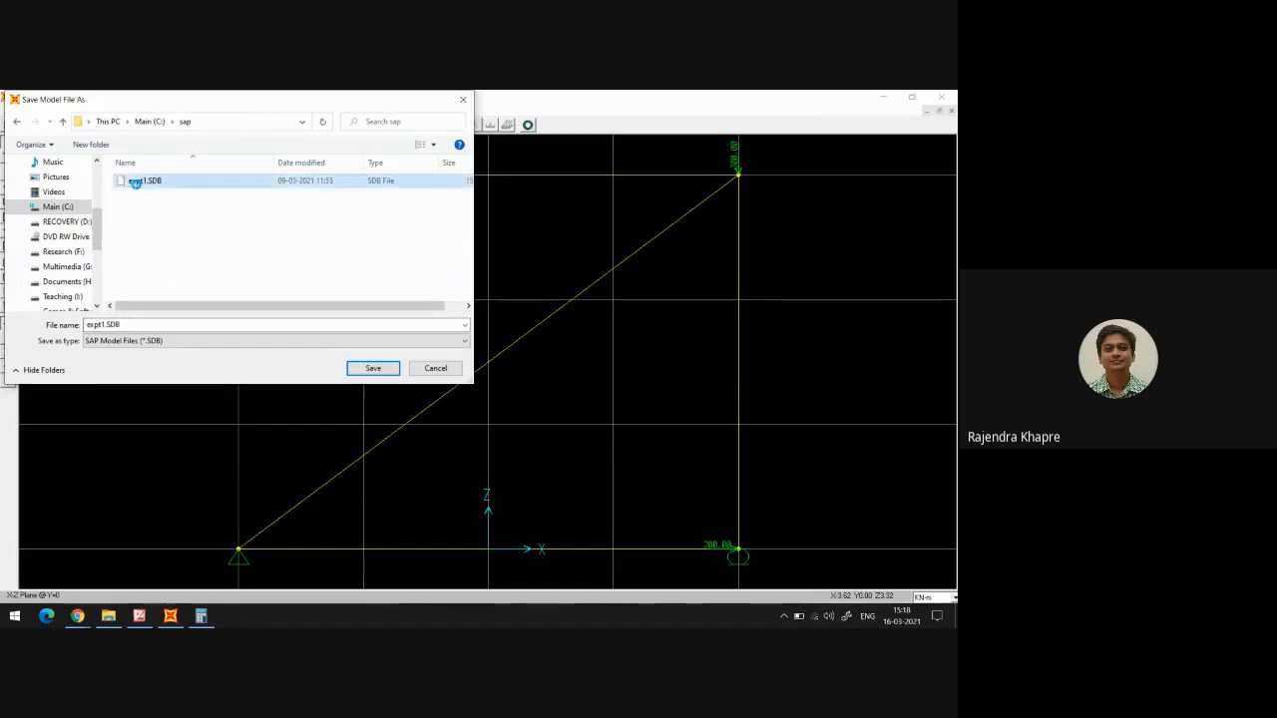
left_click(499, 356)
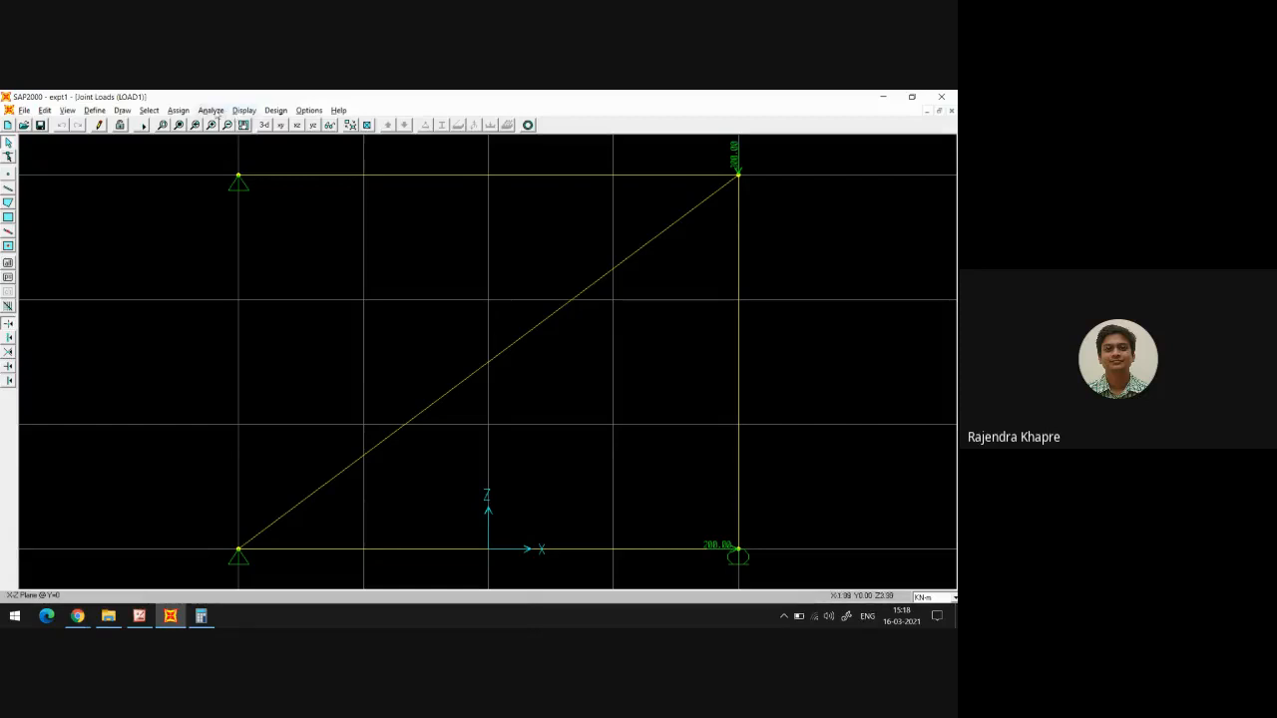
Set the analysis options to Space Truss degrees of freedom and disable UY, keeping only UX and UZ active
left_click(212, 110)
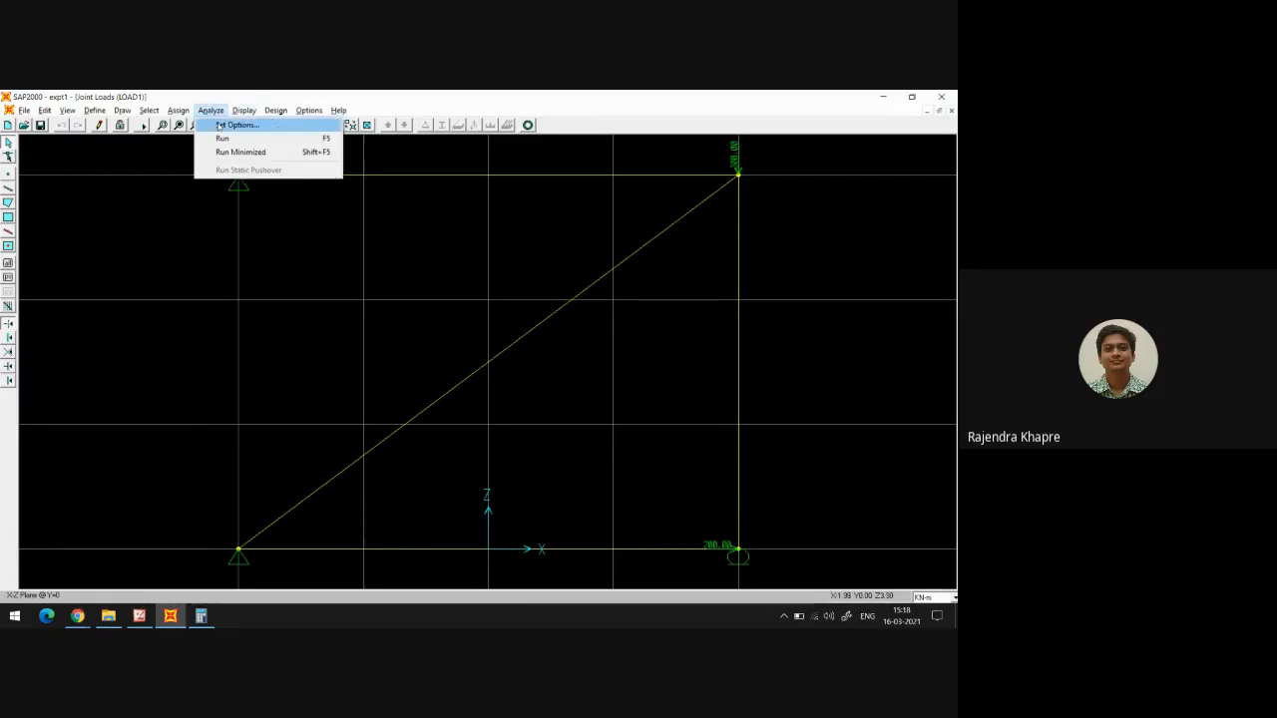
left_click(221, 126)
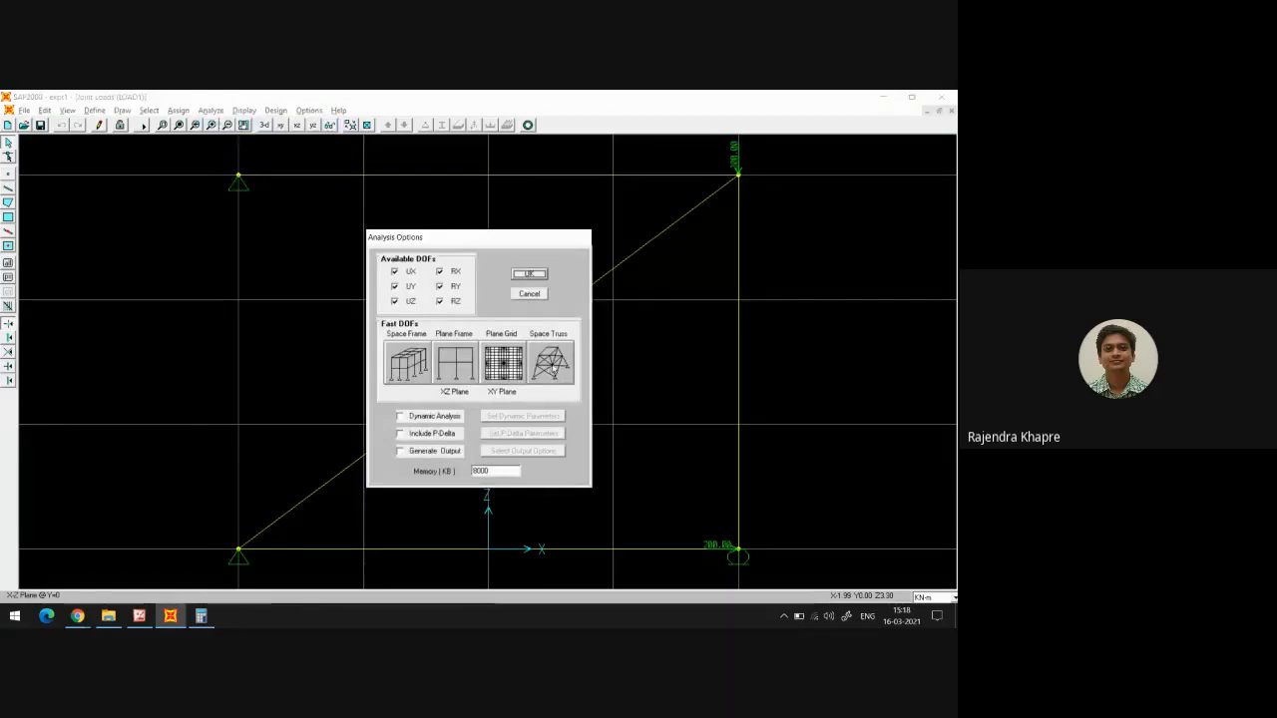
left_click(551, 365)
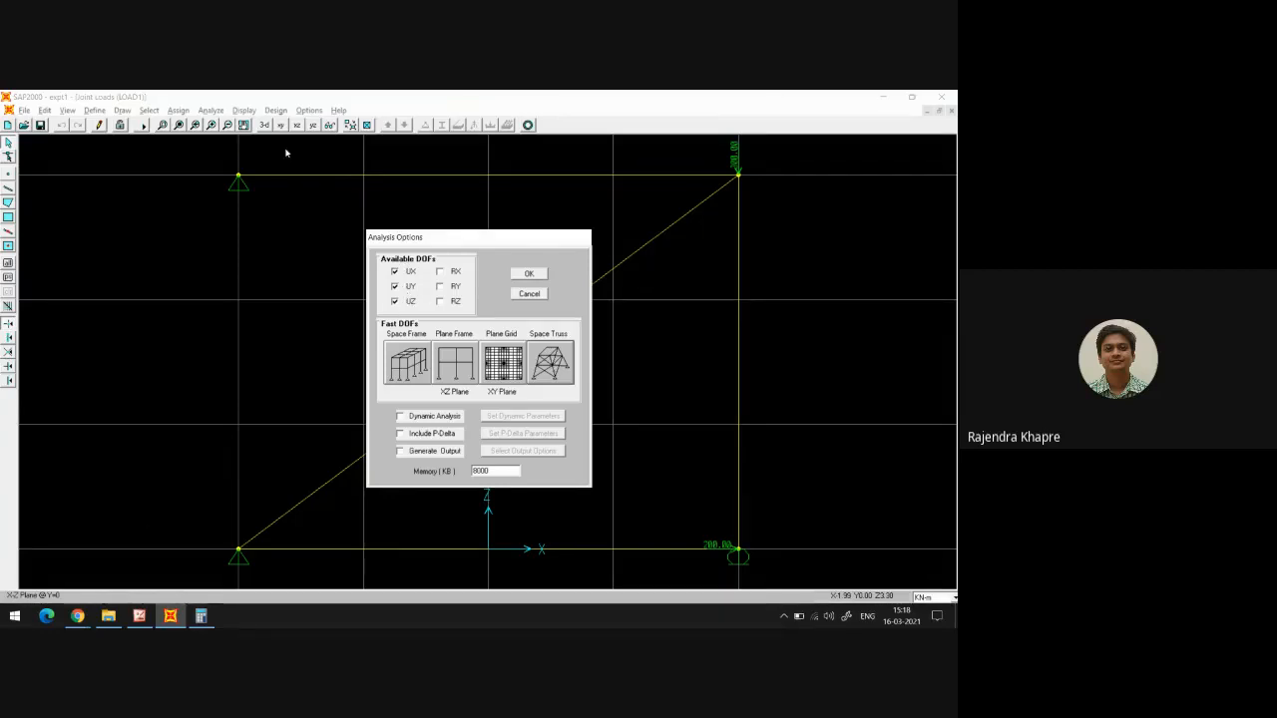
left_click(395, 287)
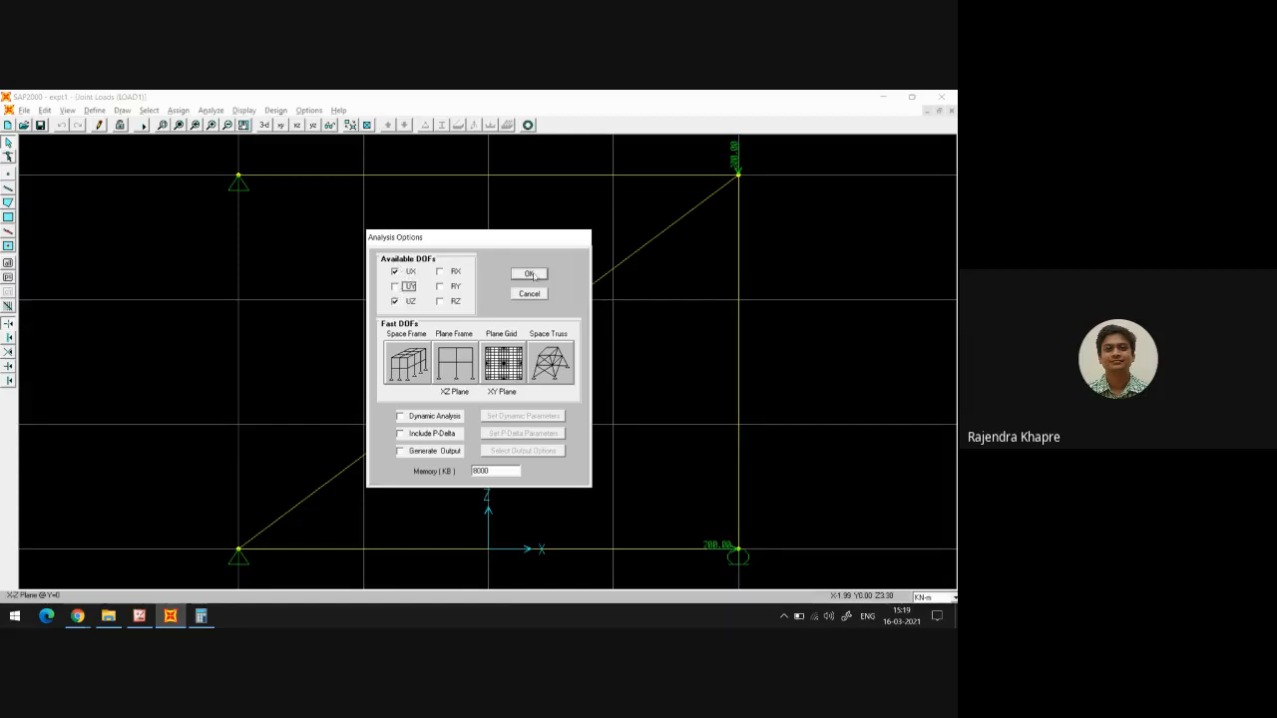
left_click(536, 275)
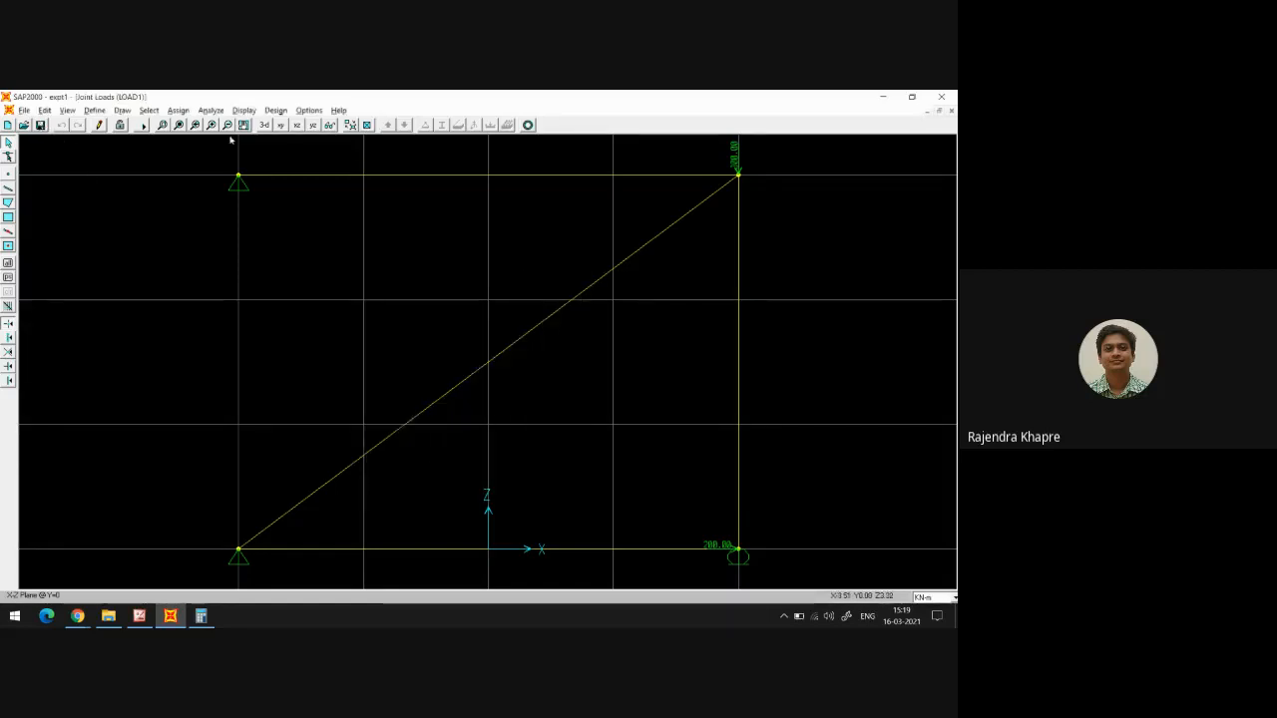
Run the analysis of the truss and close the completion report
left_click(210, 110)
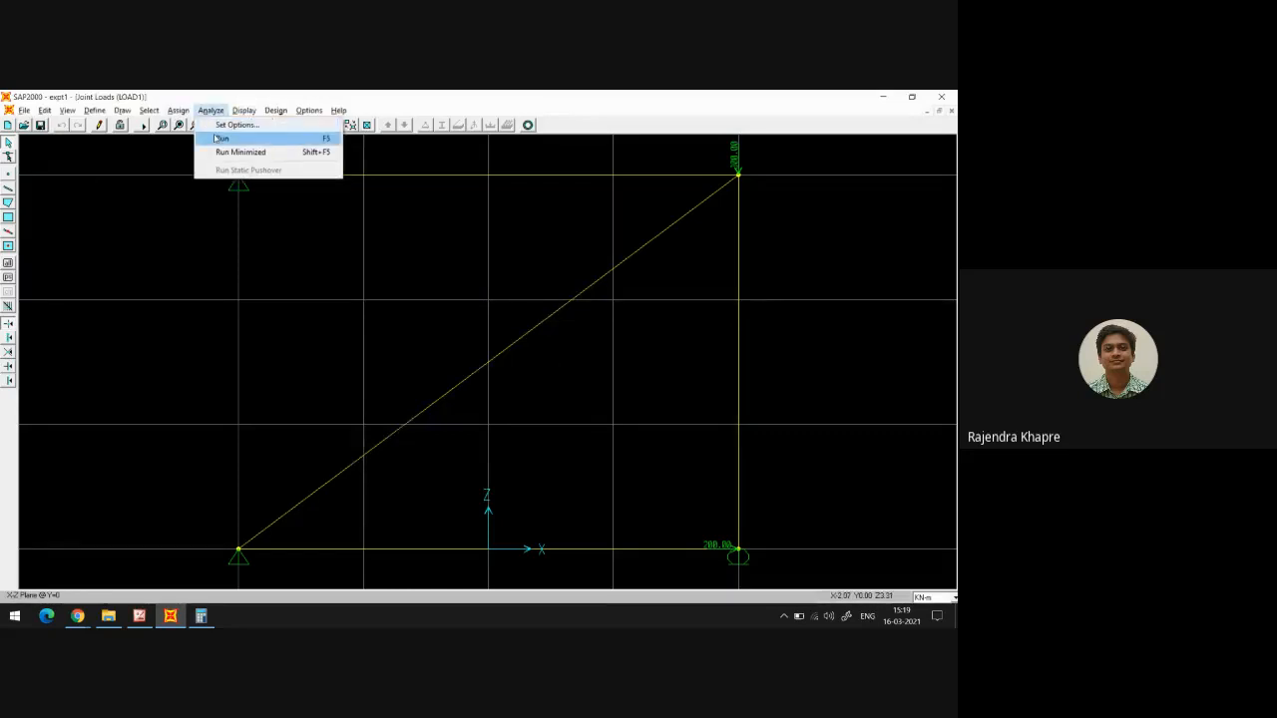
left_click(221, 138)
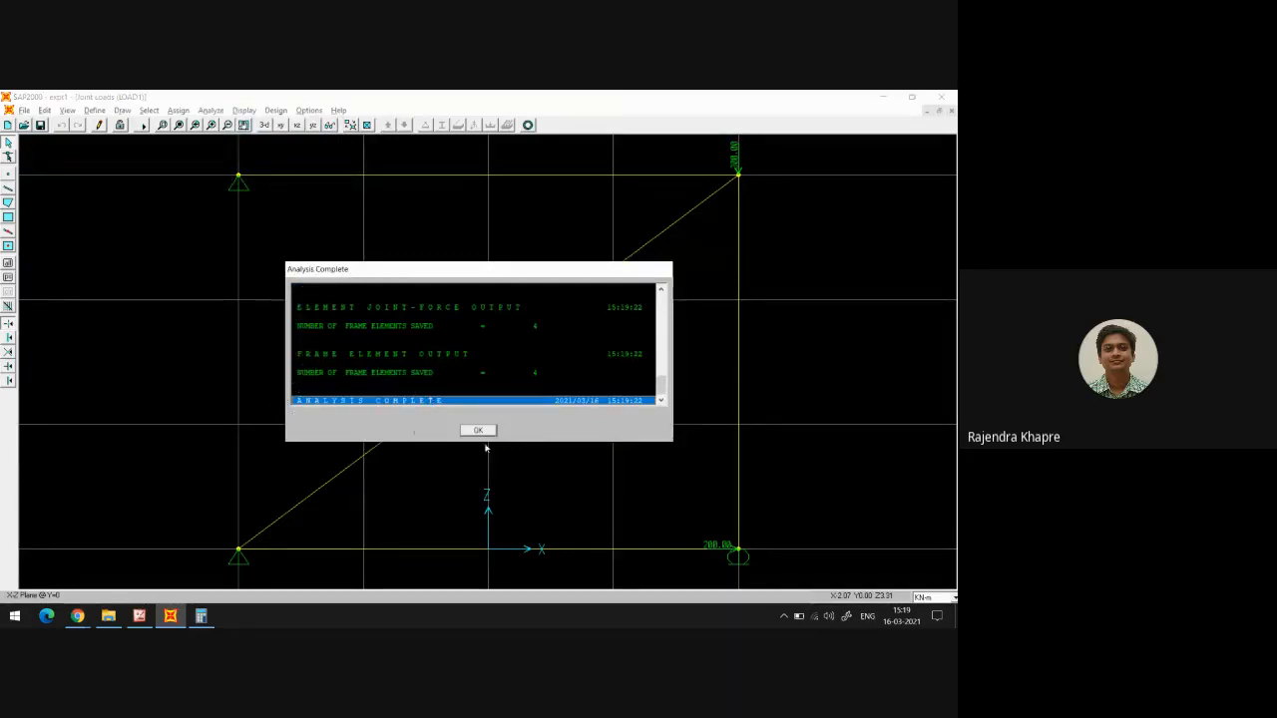
left_click(478, 430)
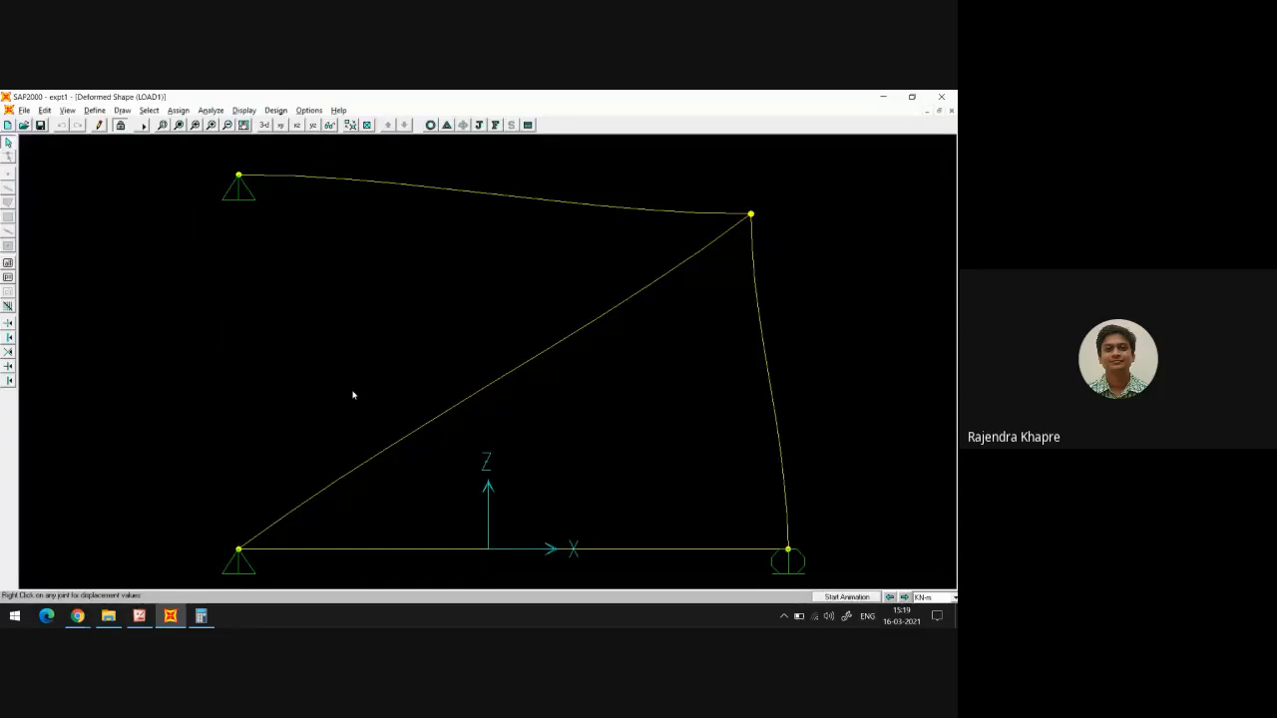
Show the undeformed truss, then its static deformed shape for LOAD1 with auto scaling and cubic curve
left_click(431, 132)
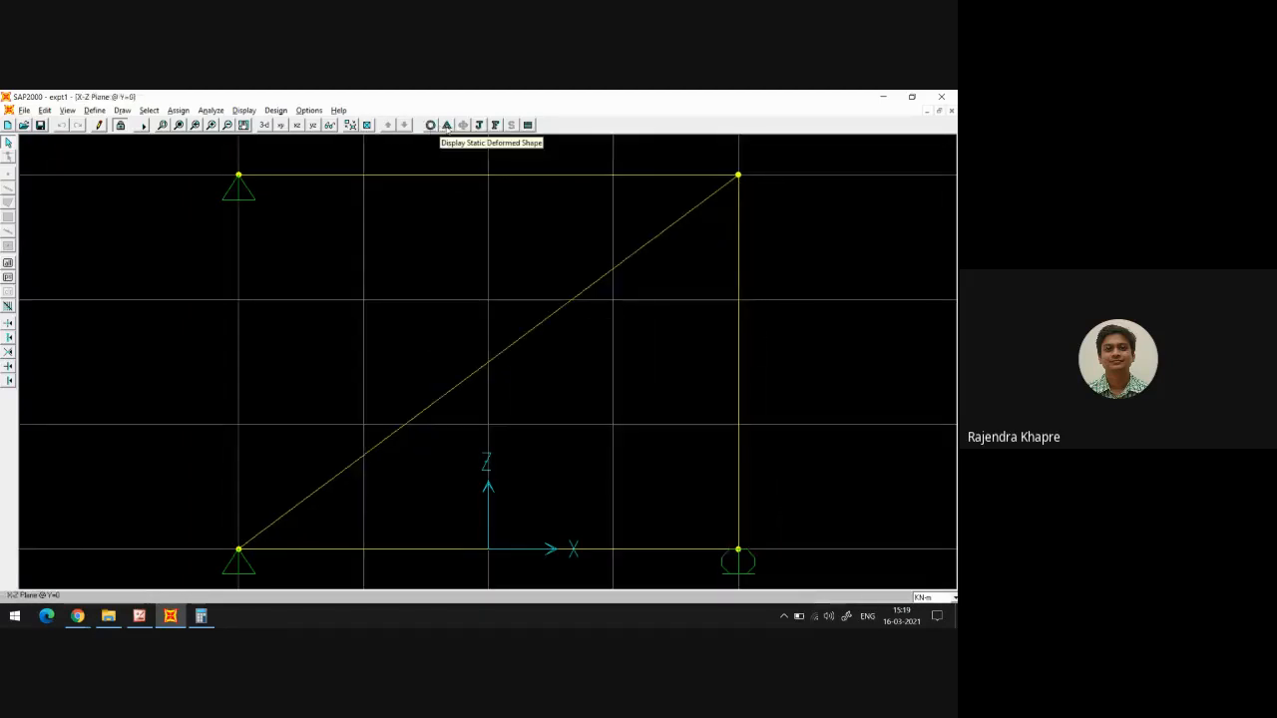
left_click(447, 126)
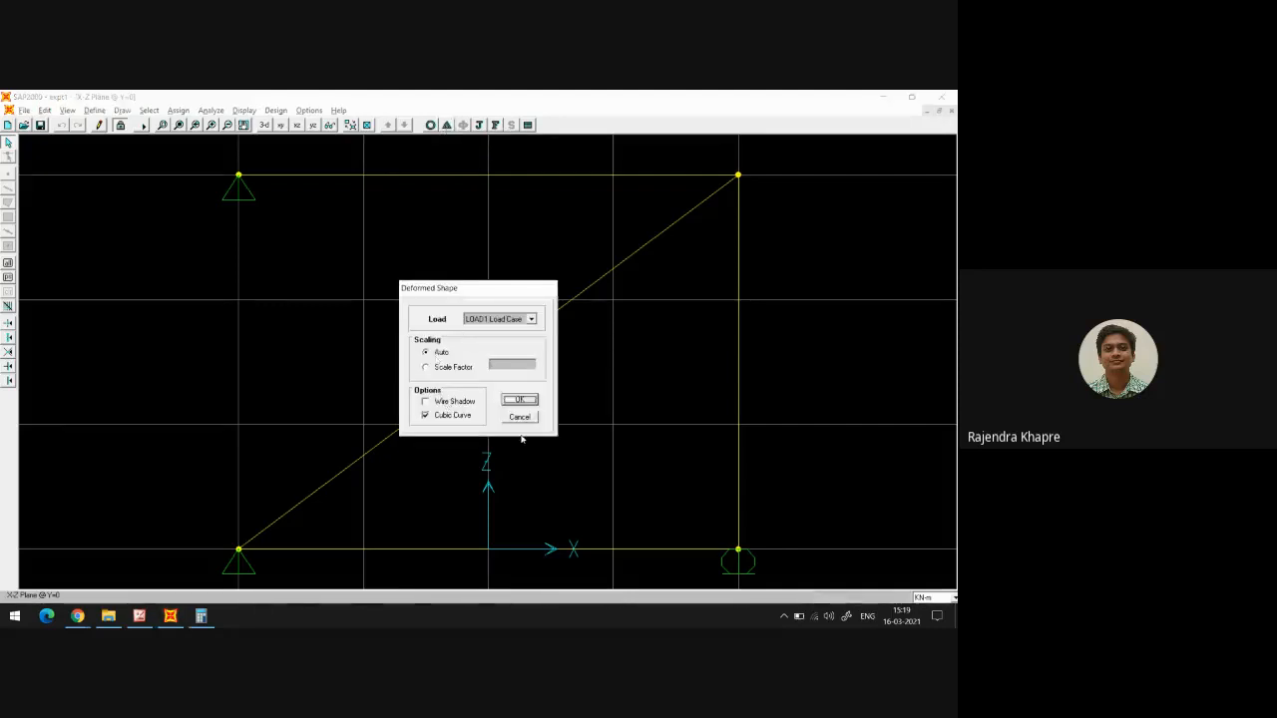
left_click(519, 399)
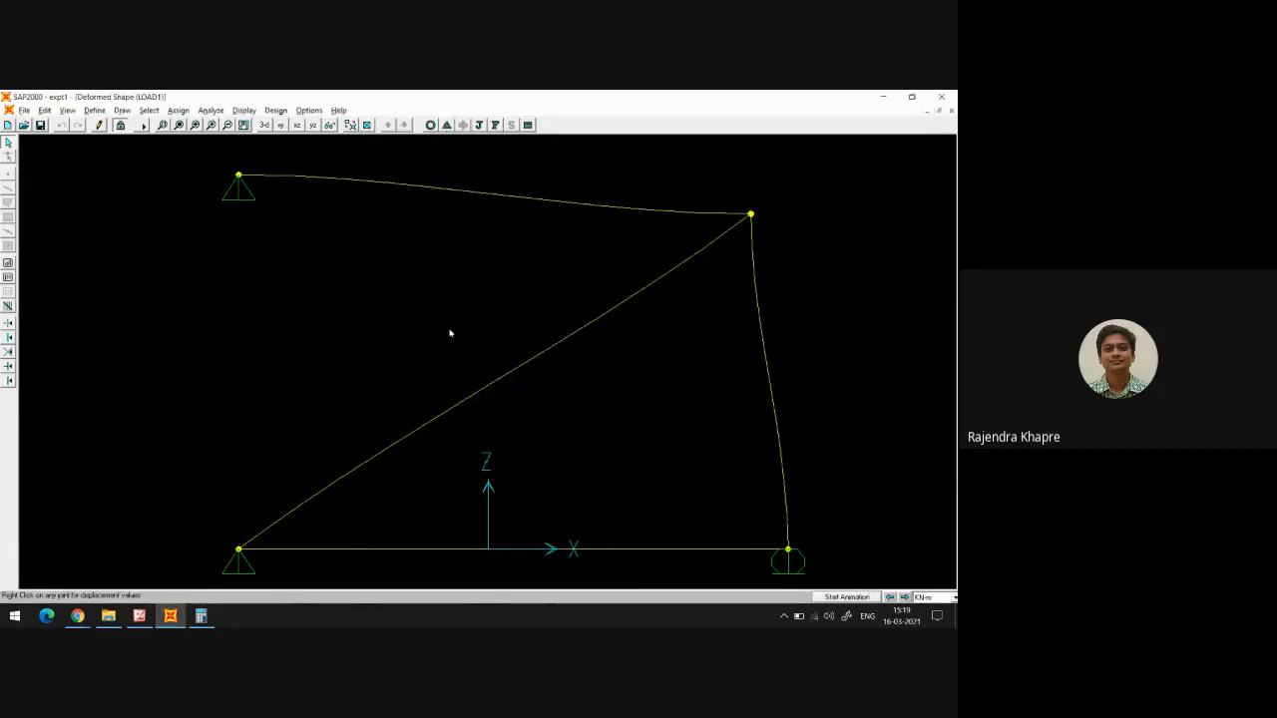
Show the undeformed truss, then display its joint reactions for the LOAD1 load case with every reaction arrow in view
left_click(430, 125)
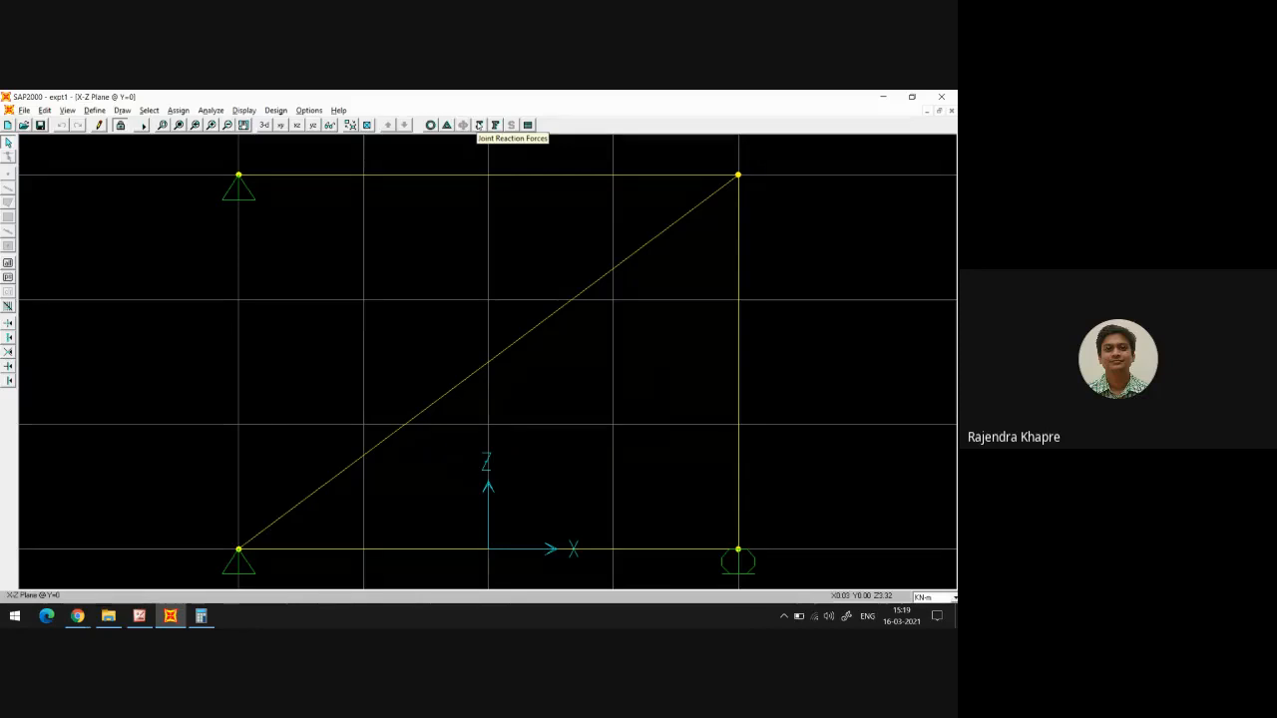
left_click(480, 124)
left_click(439, 330)
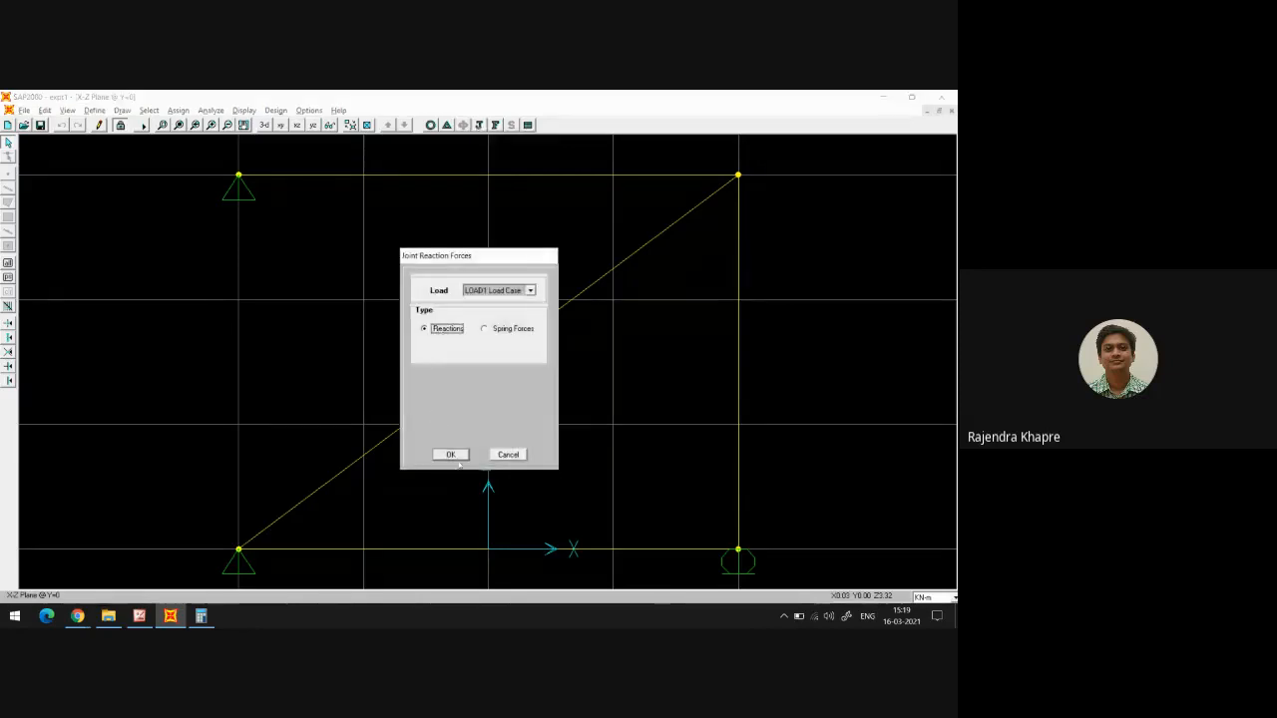
left_click(450, 453)
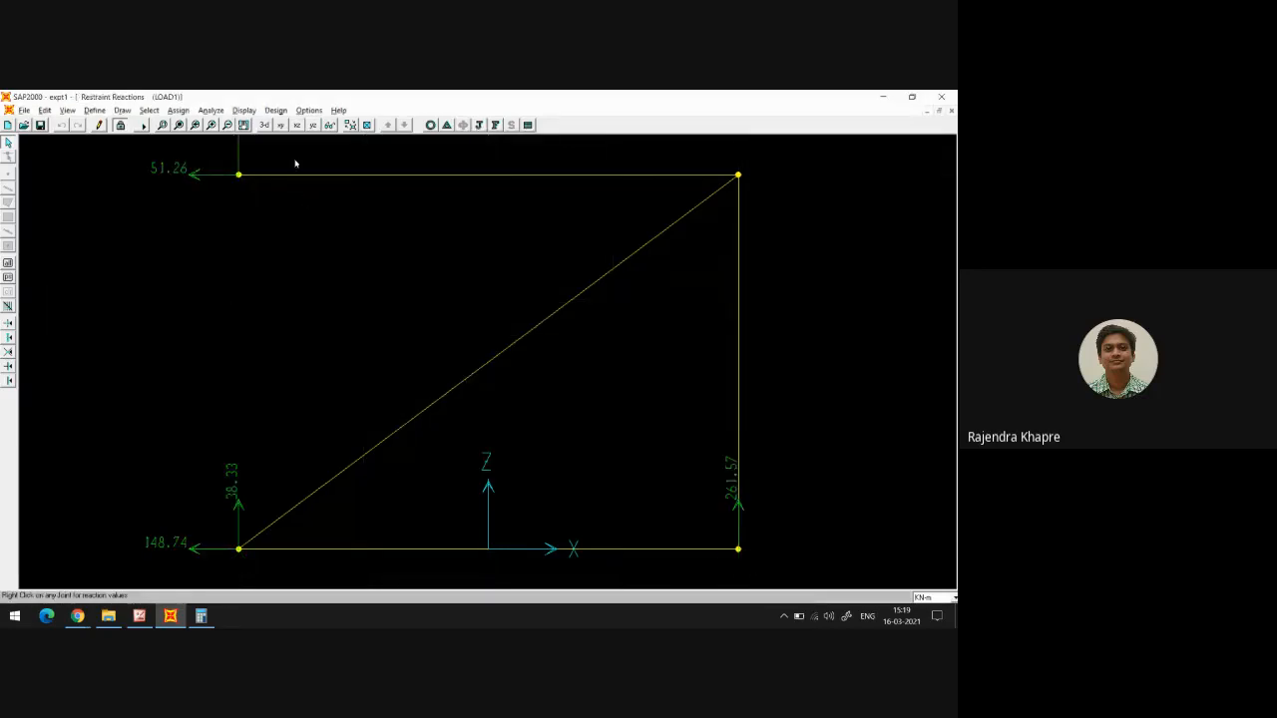
left_click(210, 125)
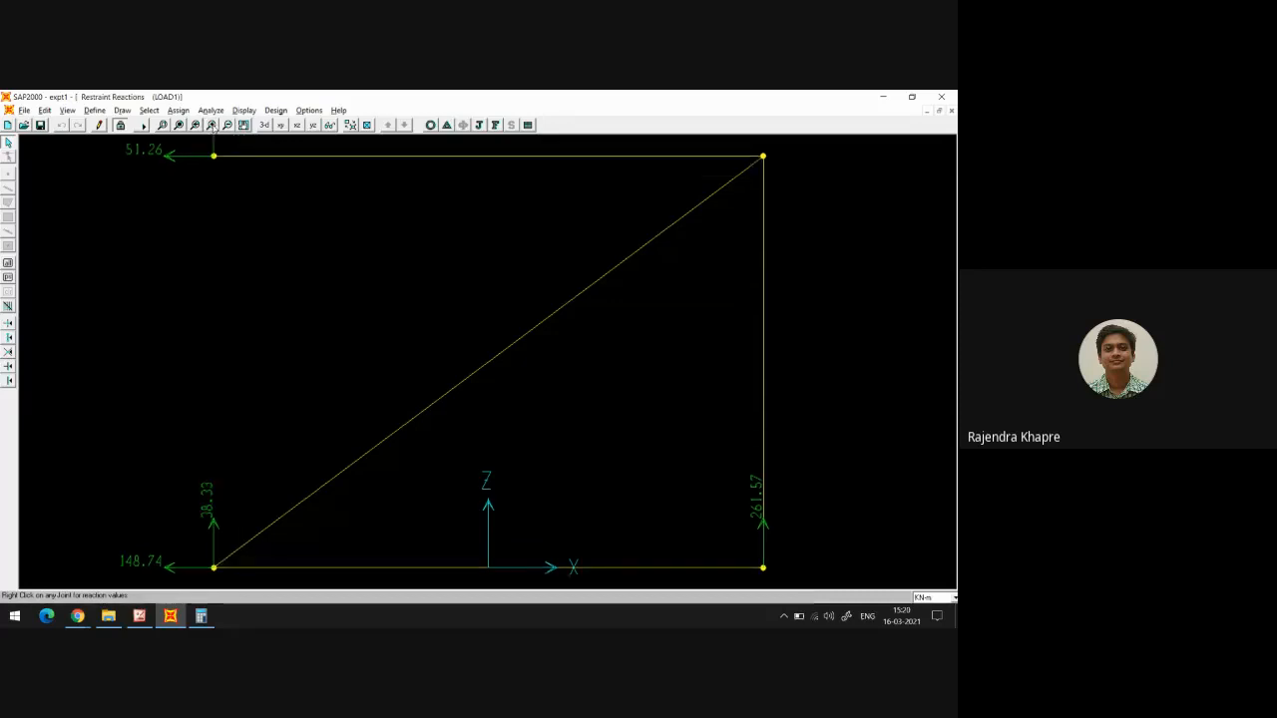
left_click(228, 125)
left_click(228, 124)
left_click(227, 125)
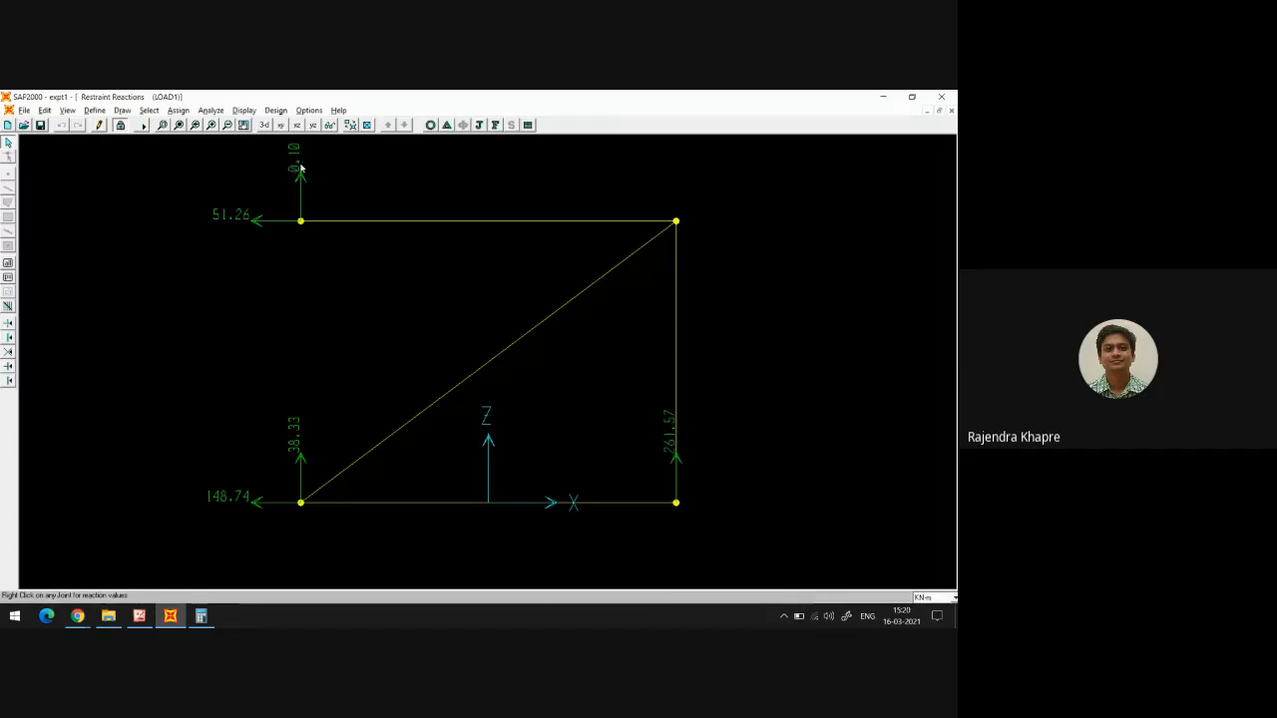
left_click(228, 126)
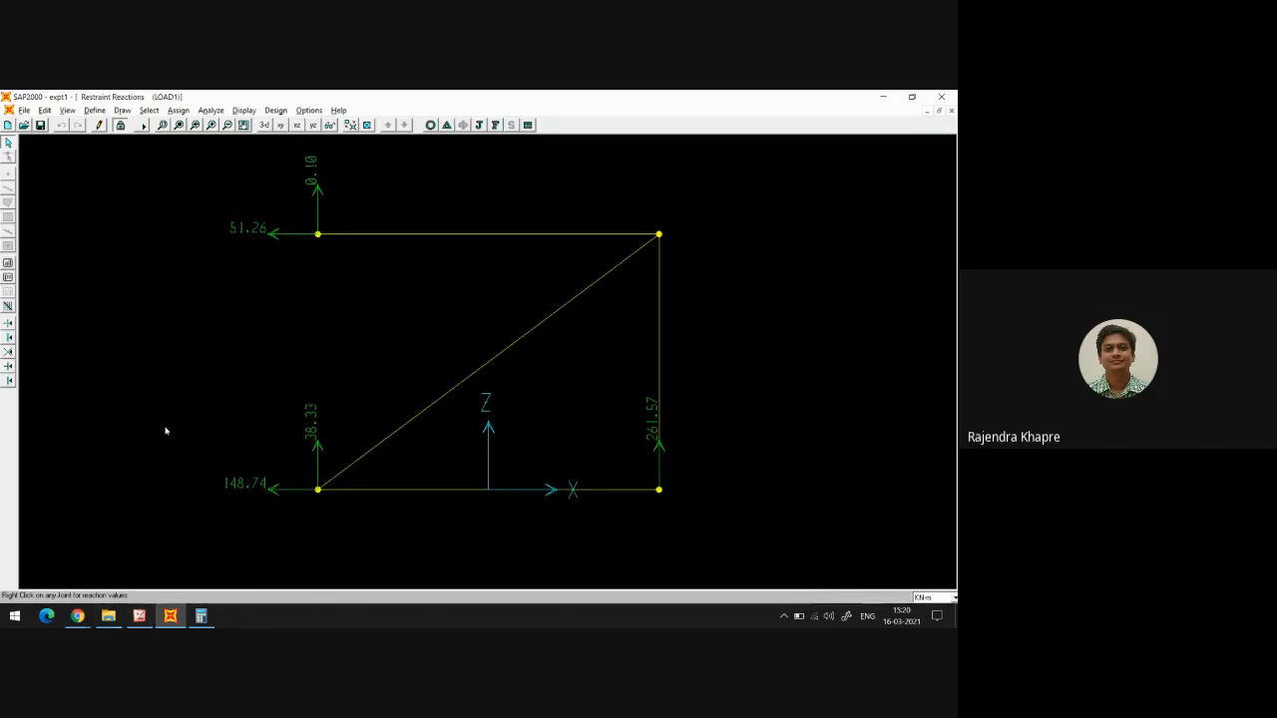
Display the auto-scaled axial force diagram for LOAD1, first filled, then unfilled with values shown on the diagram
left_click(494, 124)
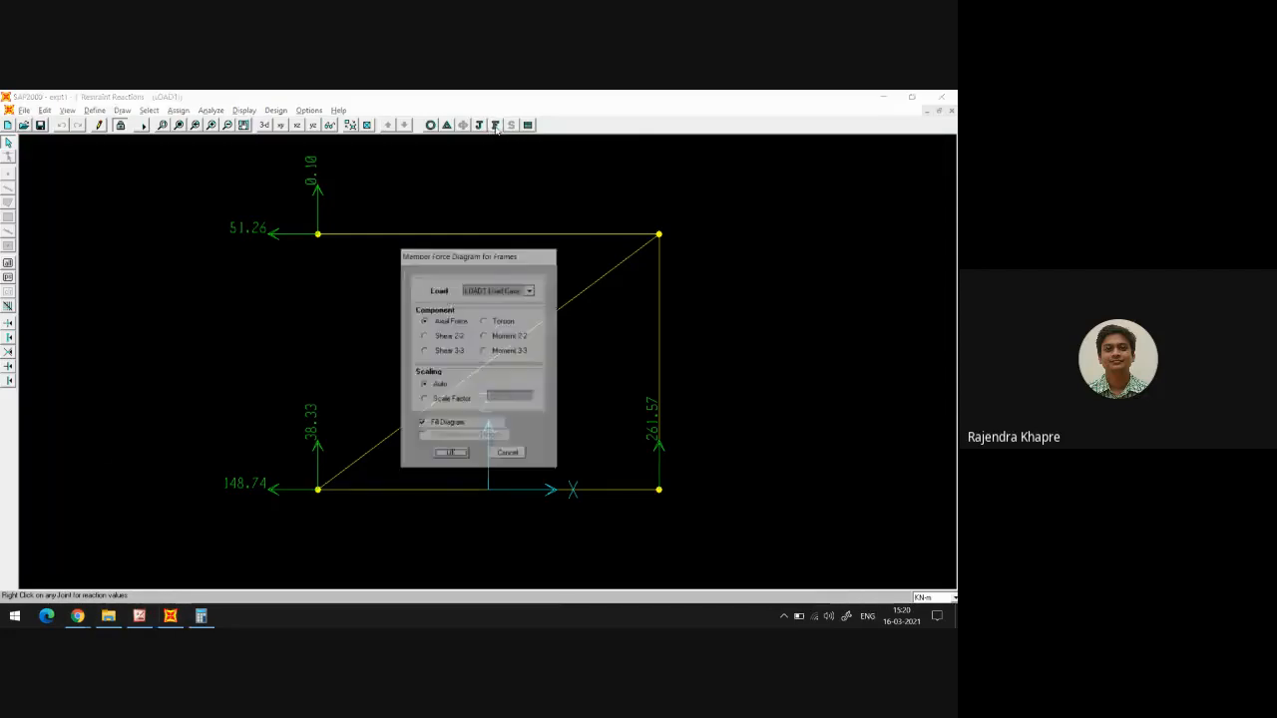
left_click(436, 324)
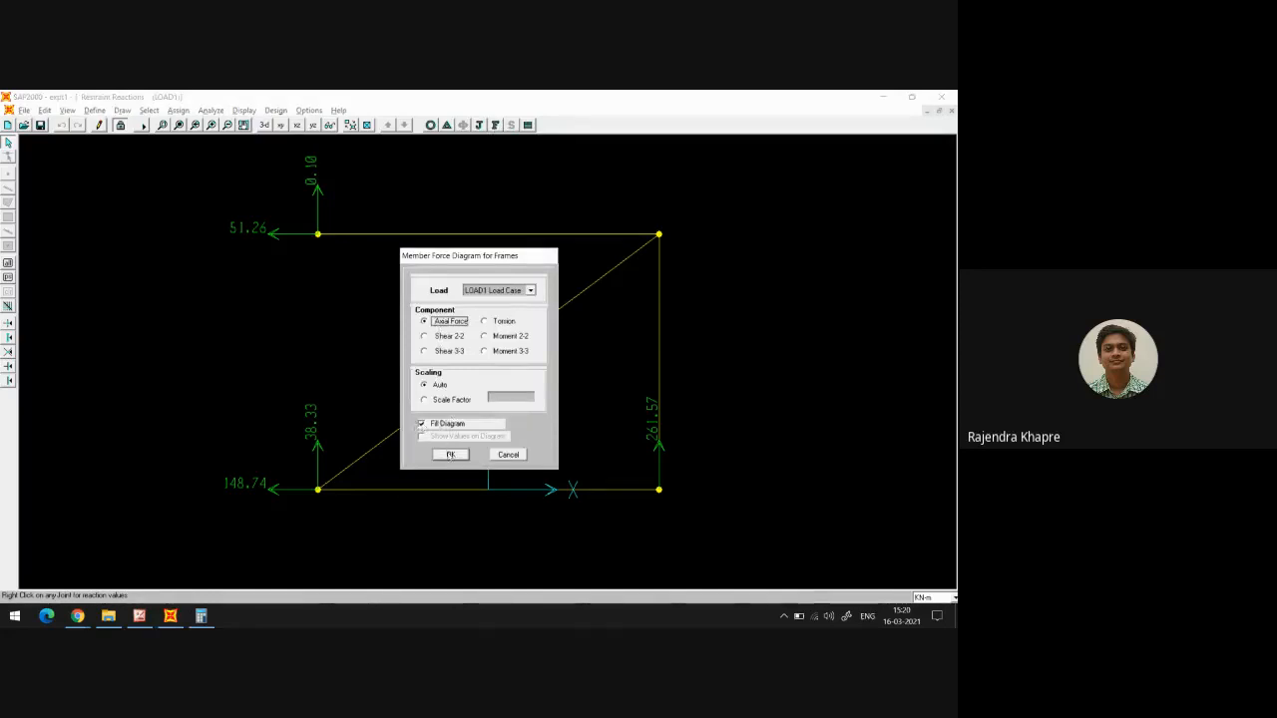
left_click(450, 455)
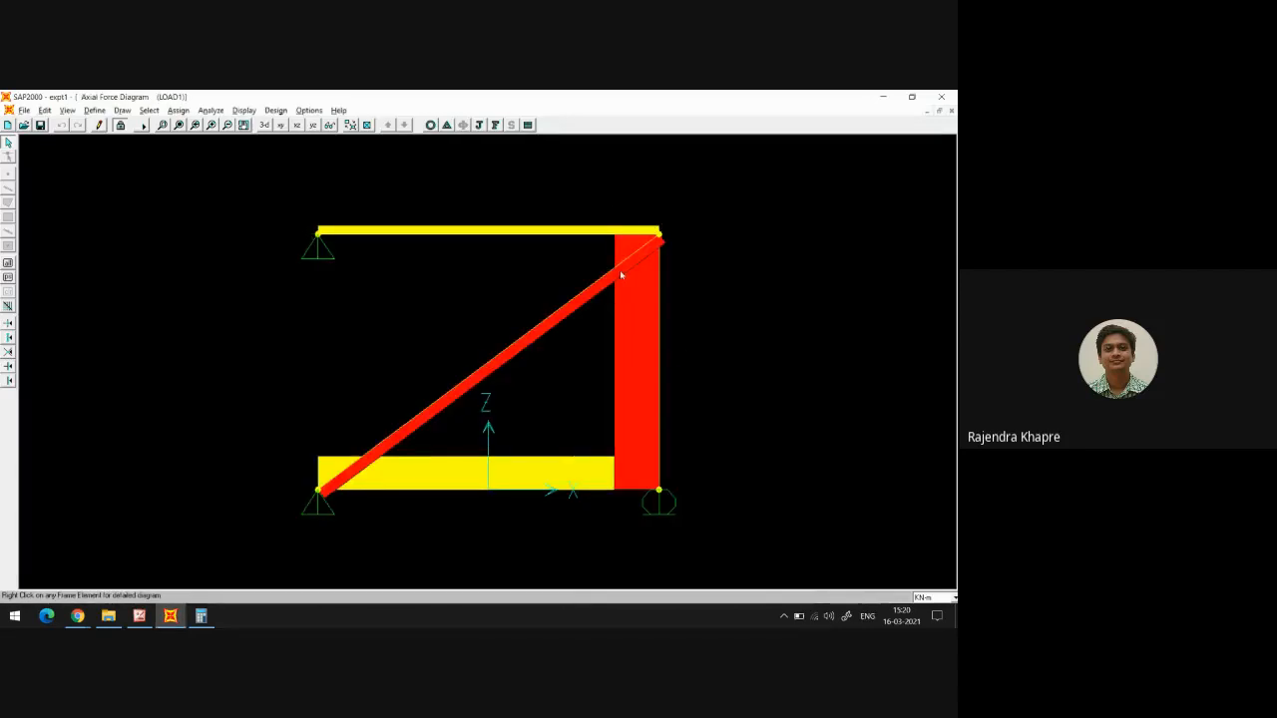
left_click(495, 124)
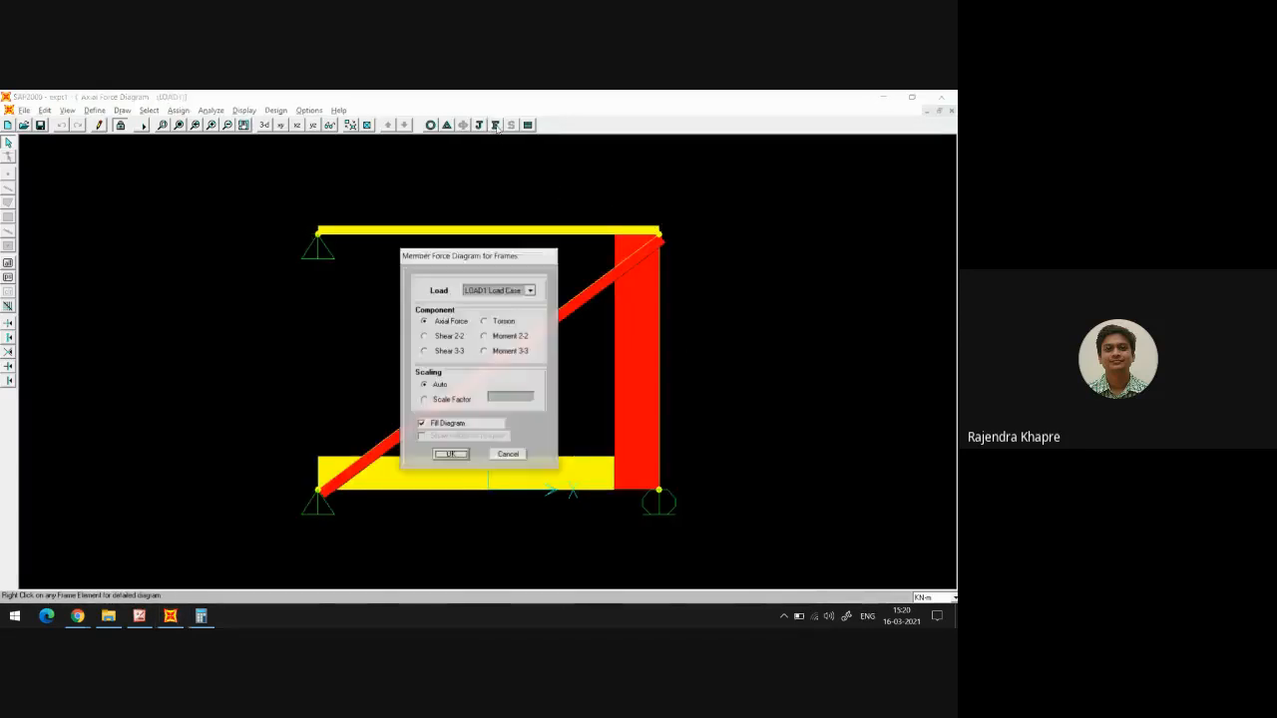
left_click(449, 424)
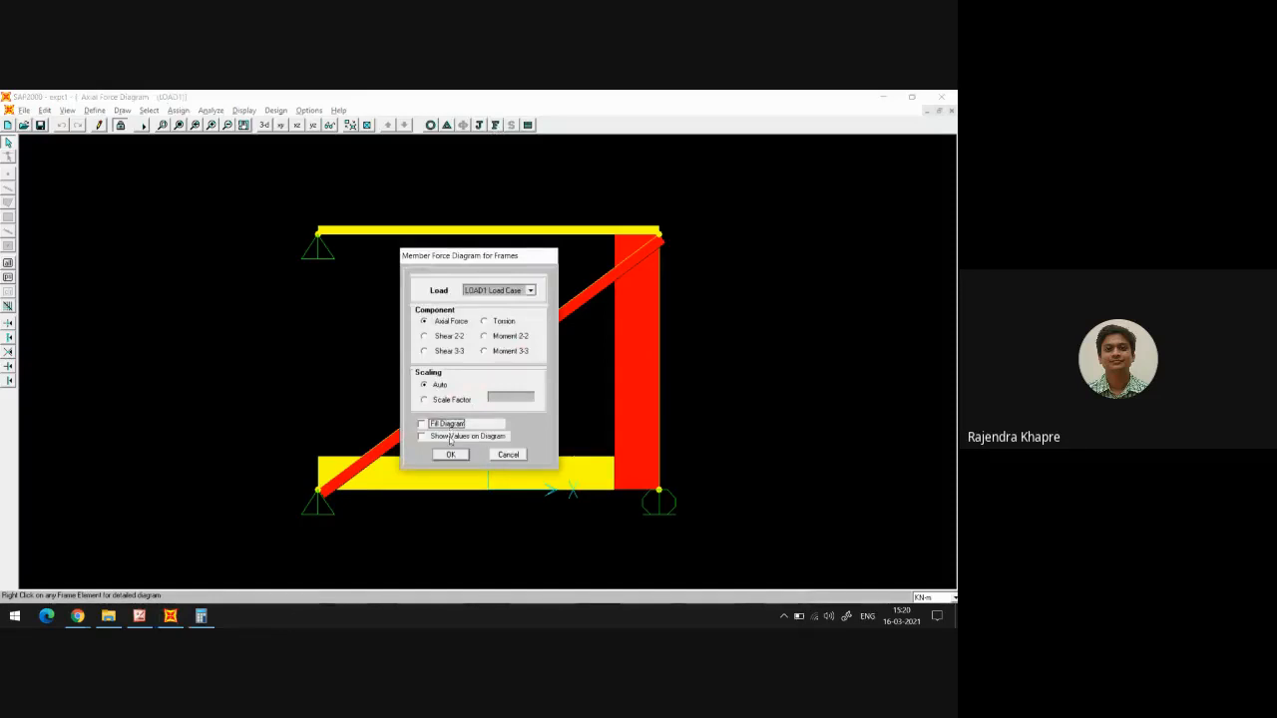
left_click(451, 437)
left_click(450, 456)
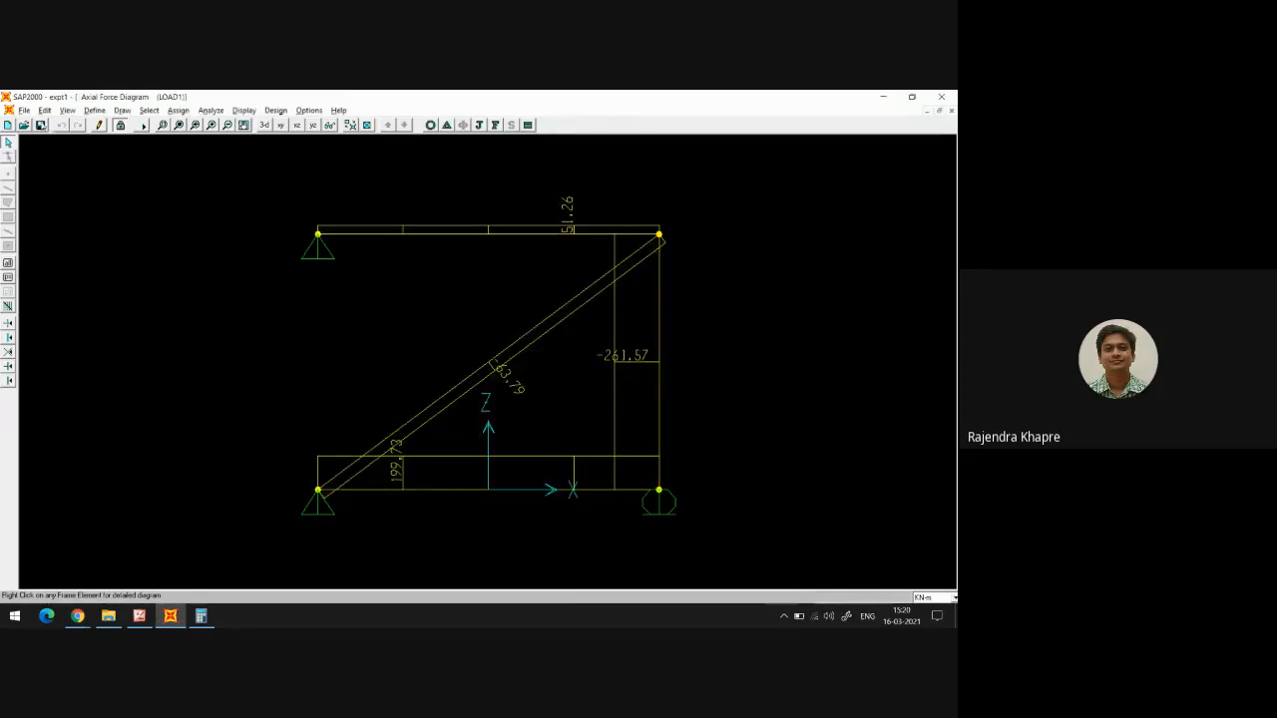
Print the output tables for displacements, reactions and frame forces to the file C:\sap\expt1.txt
left_click(24, 111)
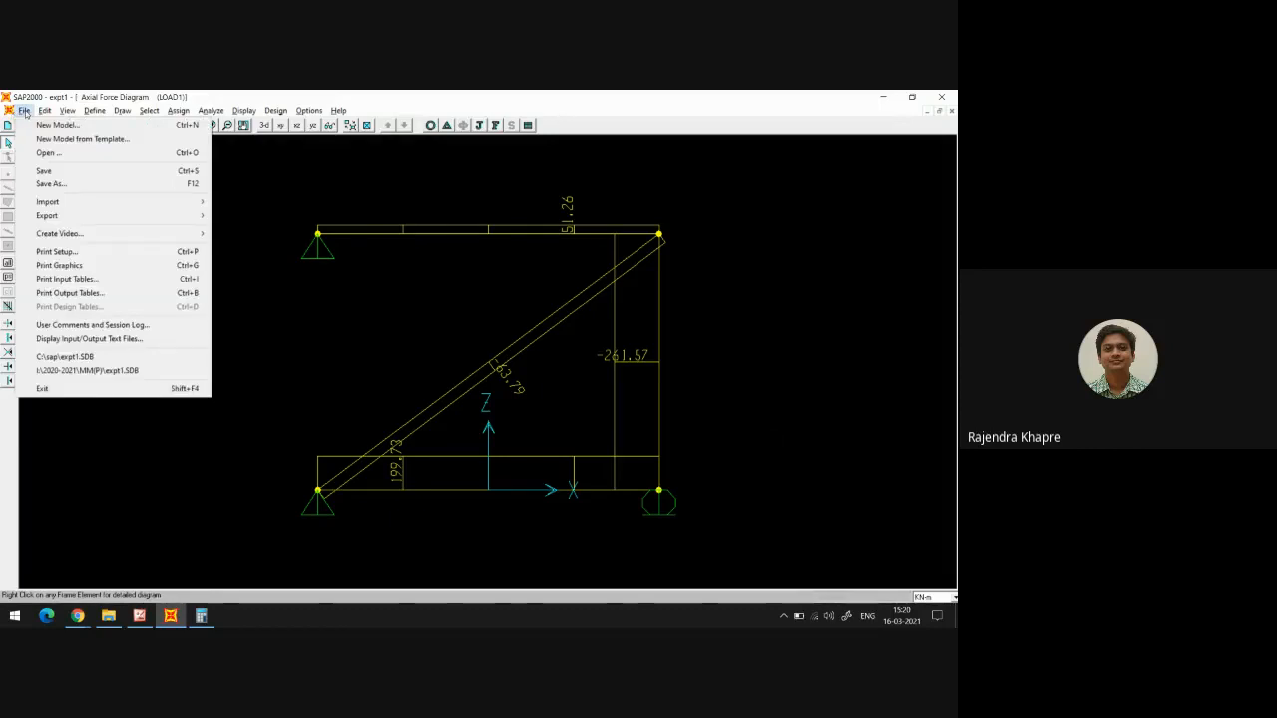
left_click(47, 293)
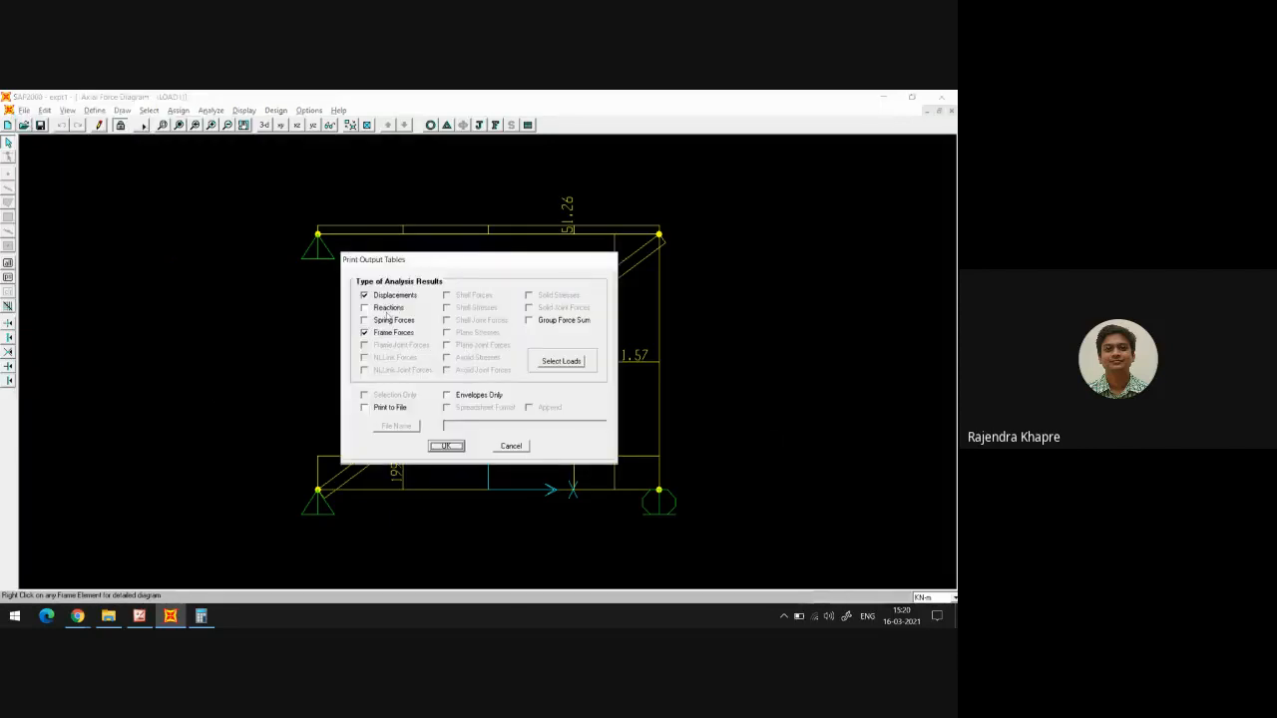
left_click(389, 296)
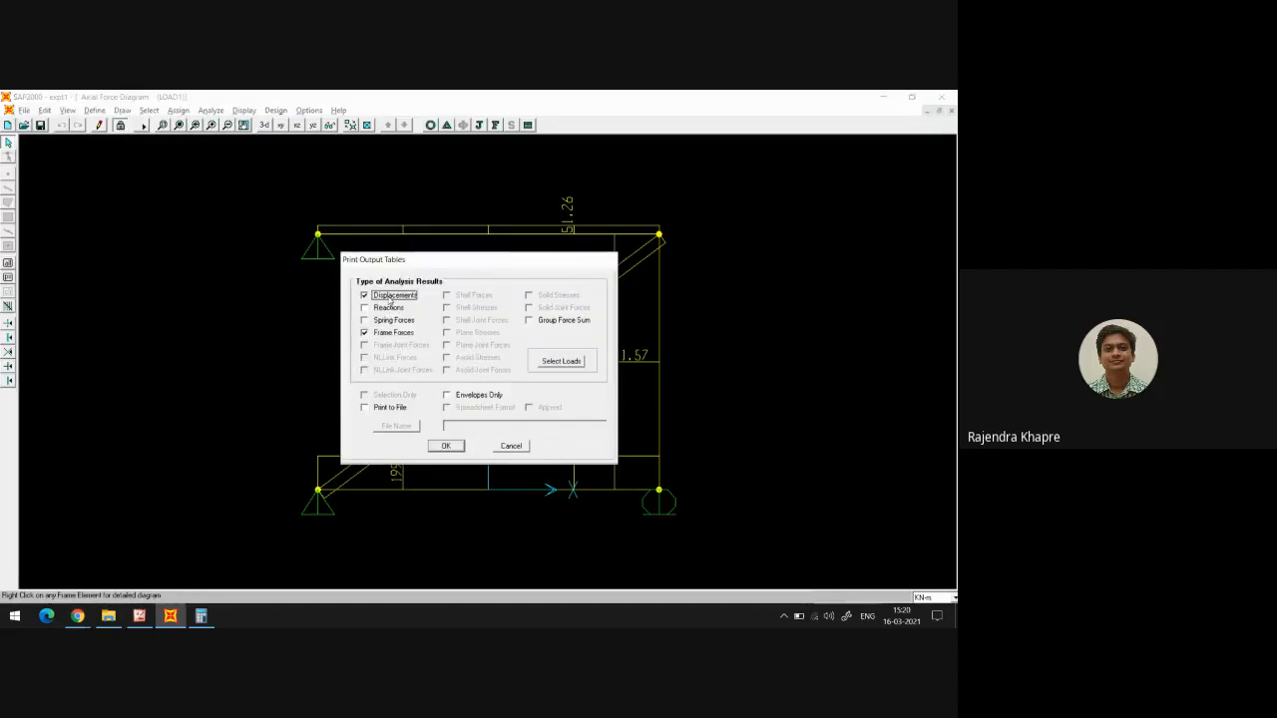
left_click(387, 309)
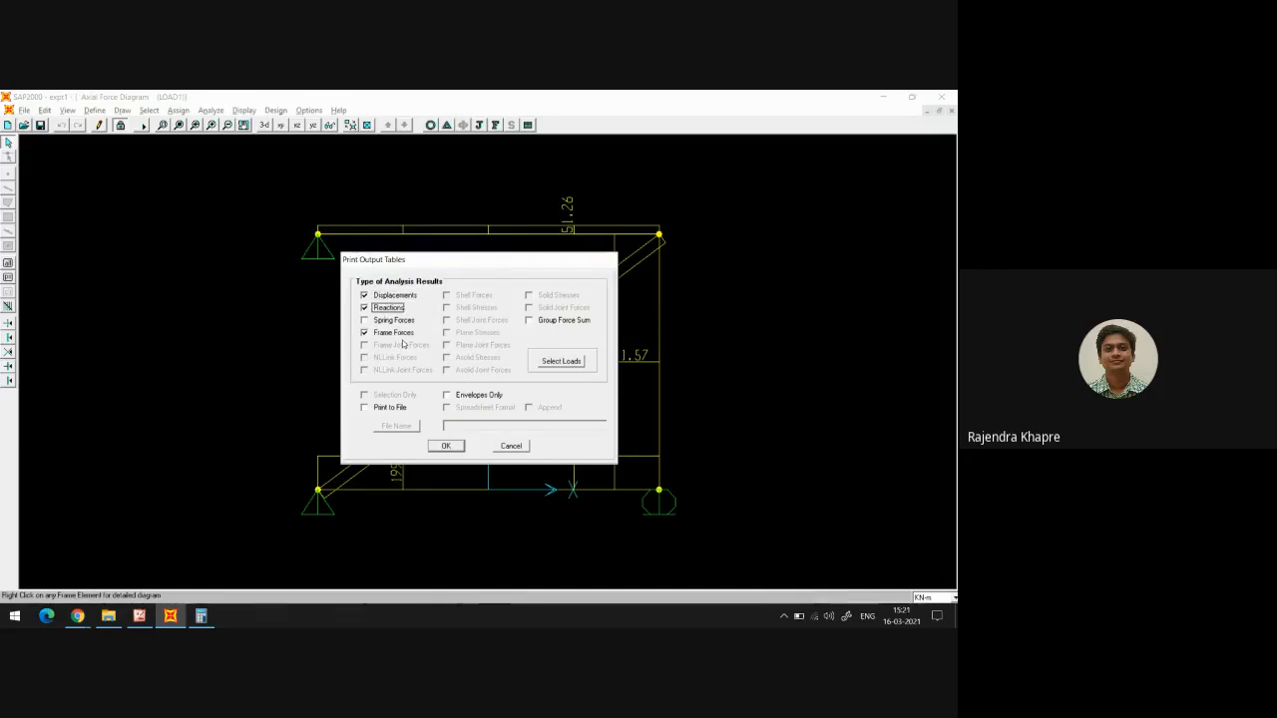
left_click(381, 409)
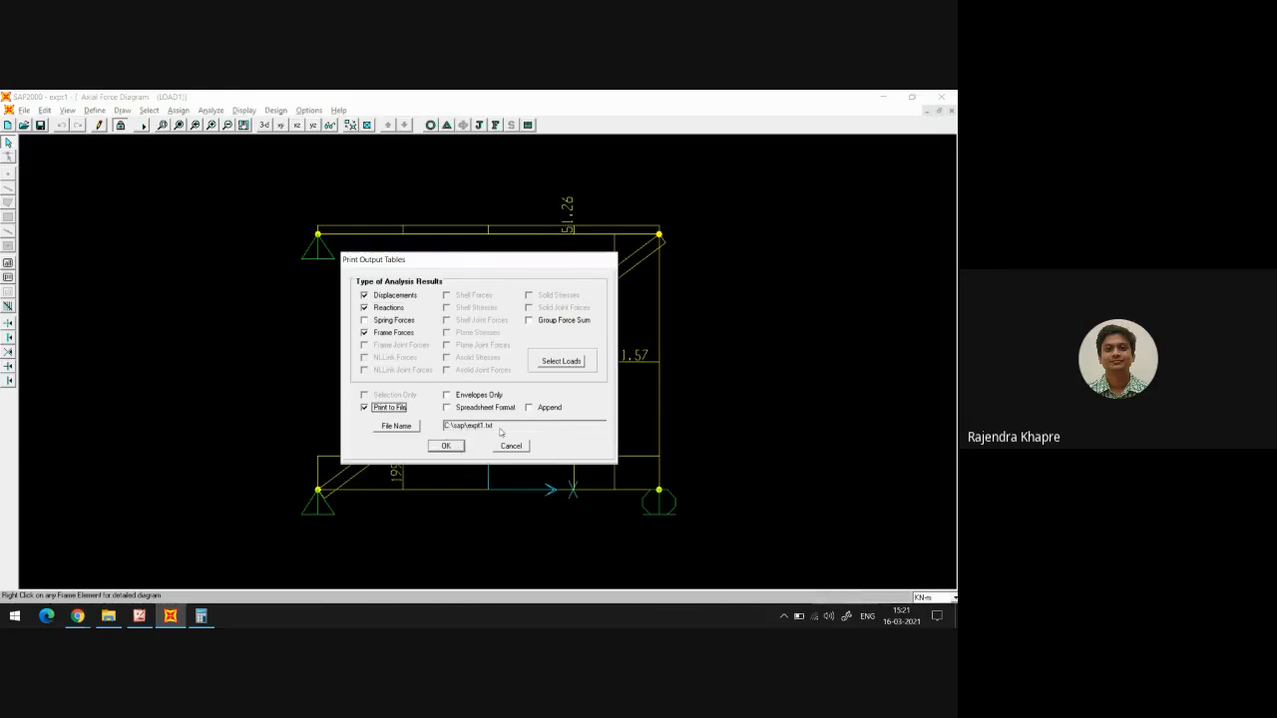
left_click(450, 449)
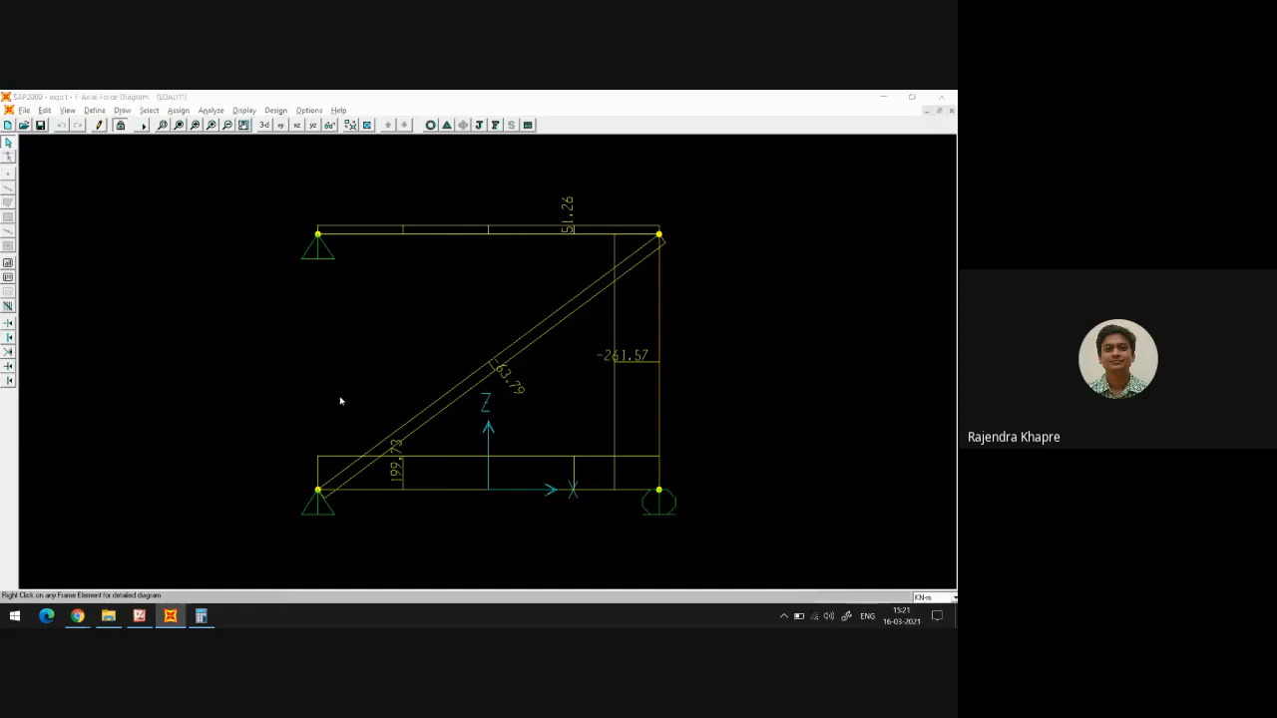
Switch to File Explorer, open expt1.txt from the sap folder on drive C, and maximize its Notepad window
key("super+e")
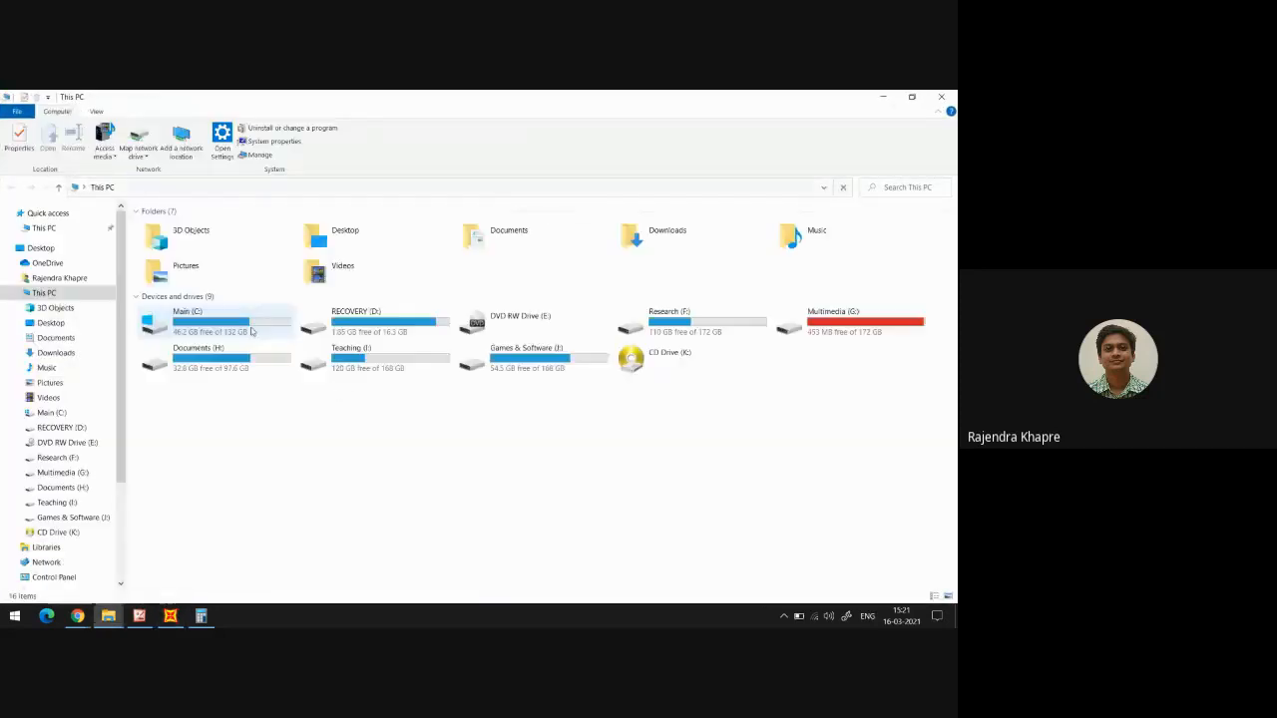
double_click(251, 331)
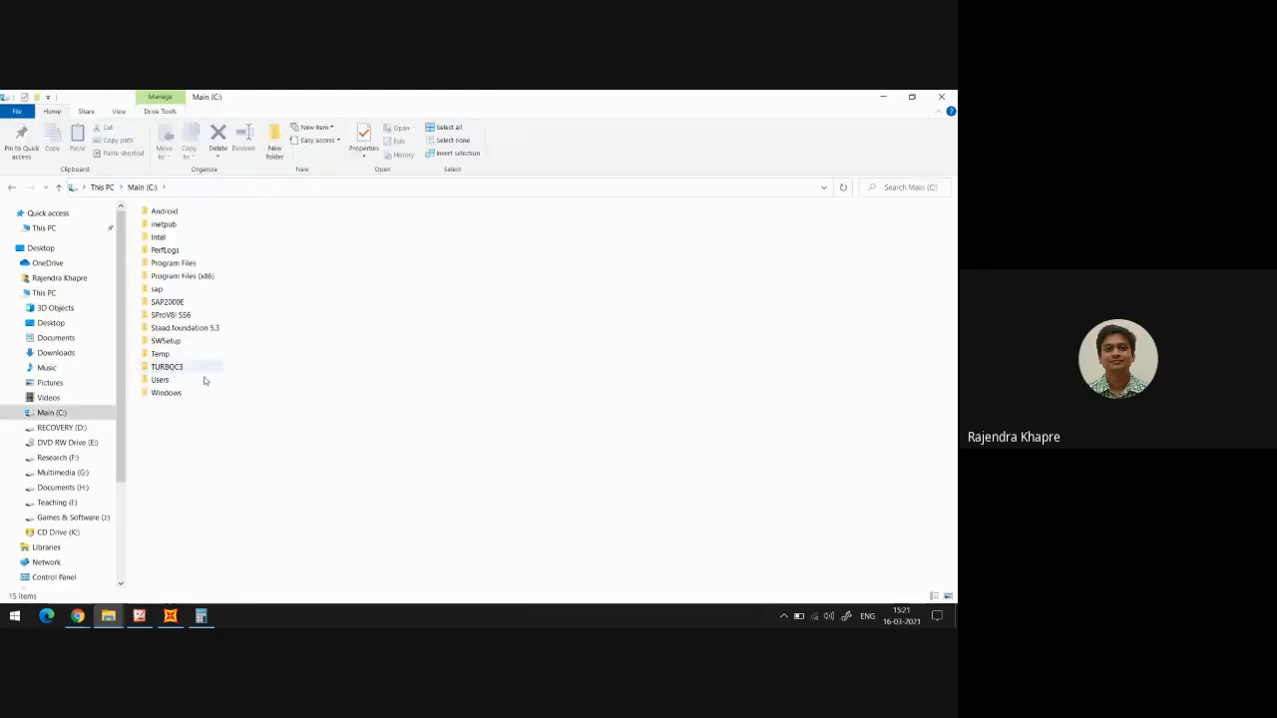
left_click(159, 289)
double_click(155, 290)
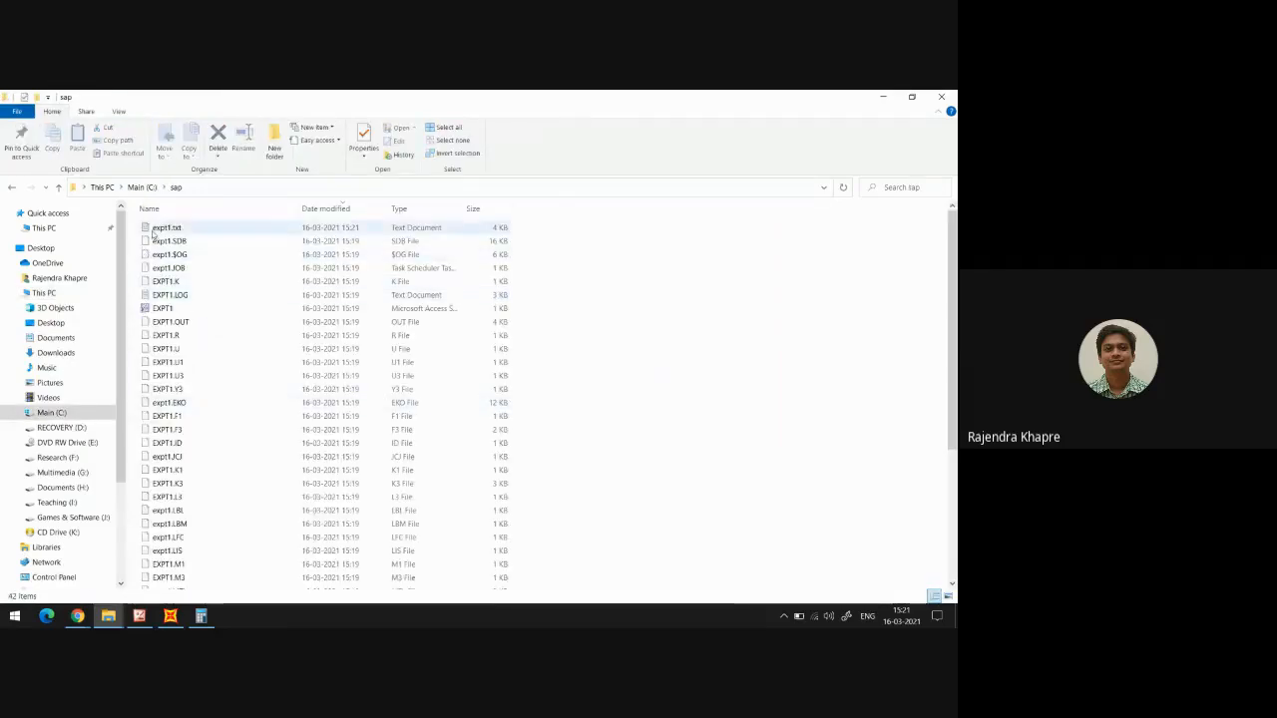
left_click_drag(153, 233, 155, 242)
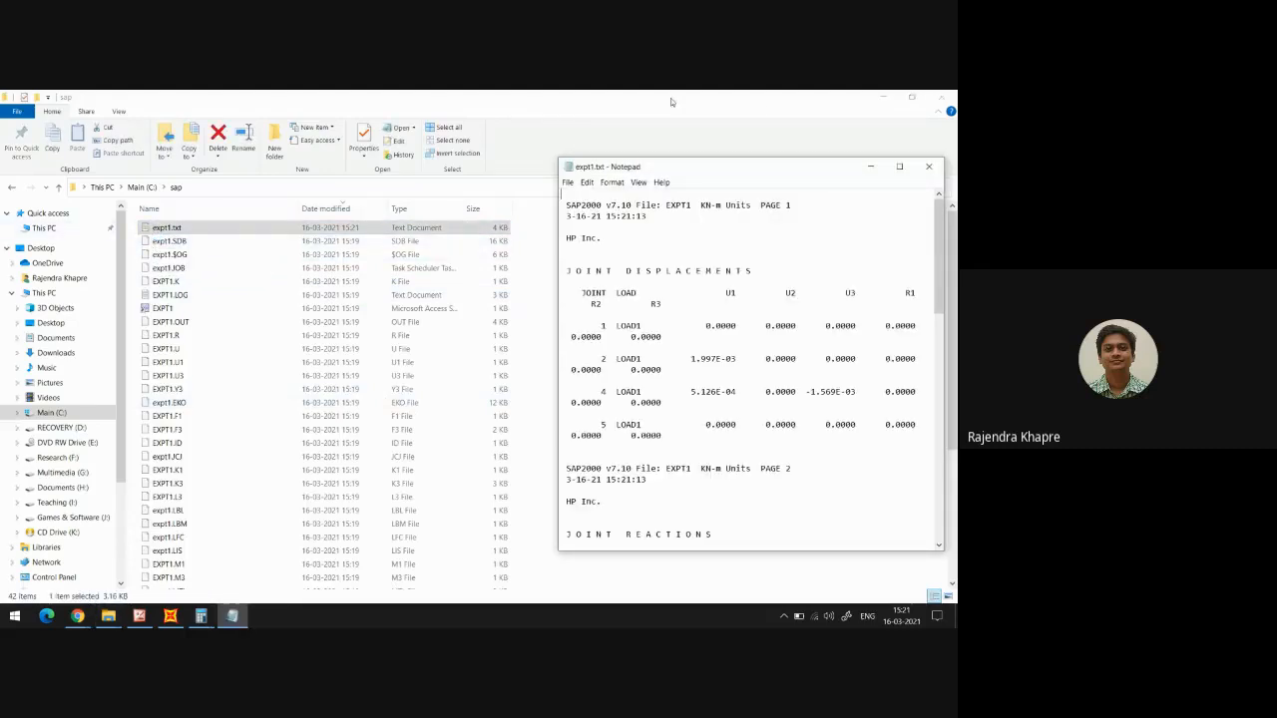
left_click(897, 165)
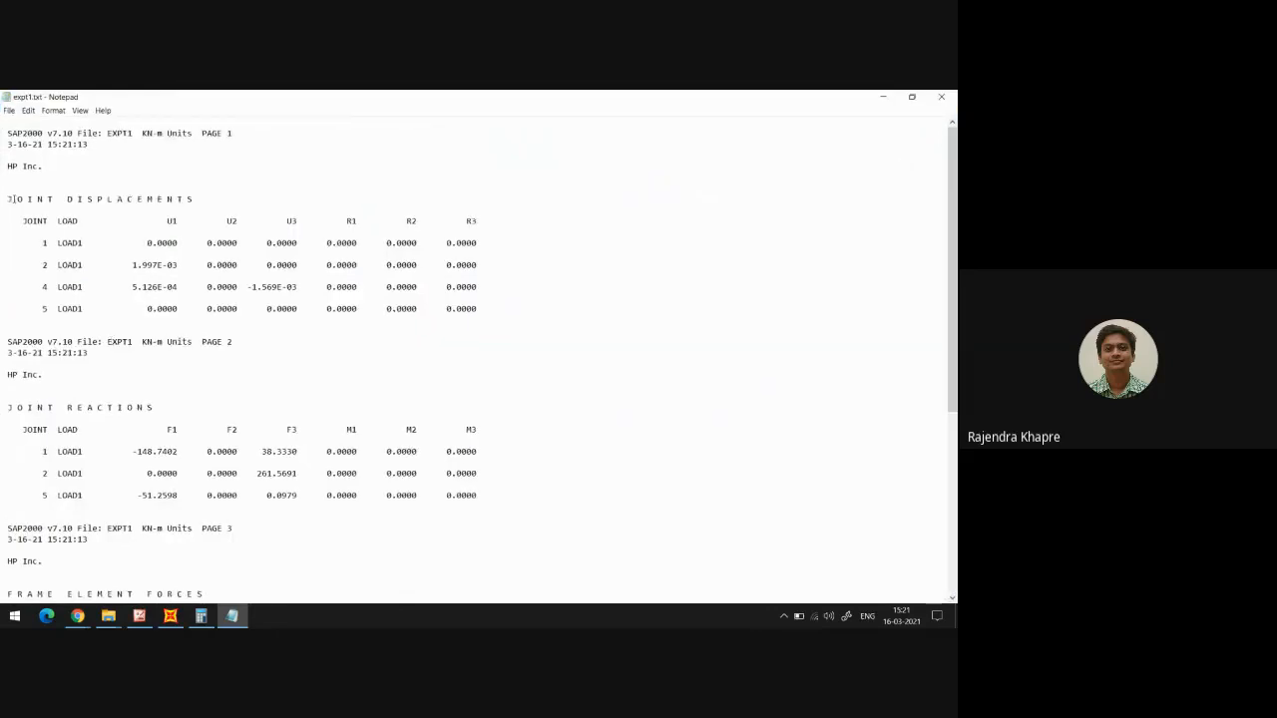
Examine the joint displacements table in expt1.txt, especially the U1 and U3 values of joint 4, checking it against the SAP2000 model
left_click_drag(8, 199, 227, 197)
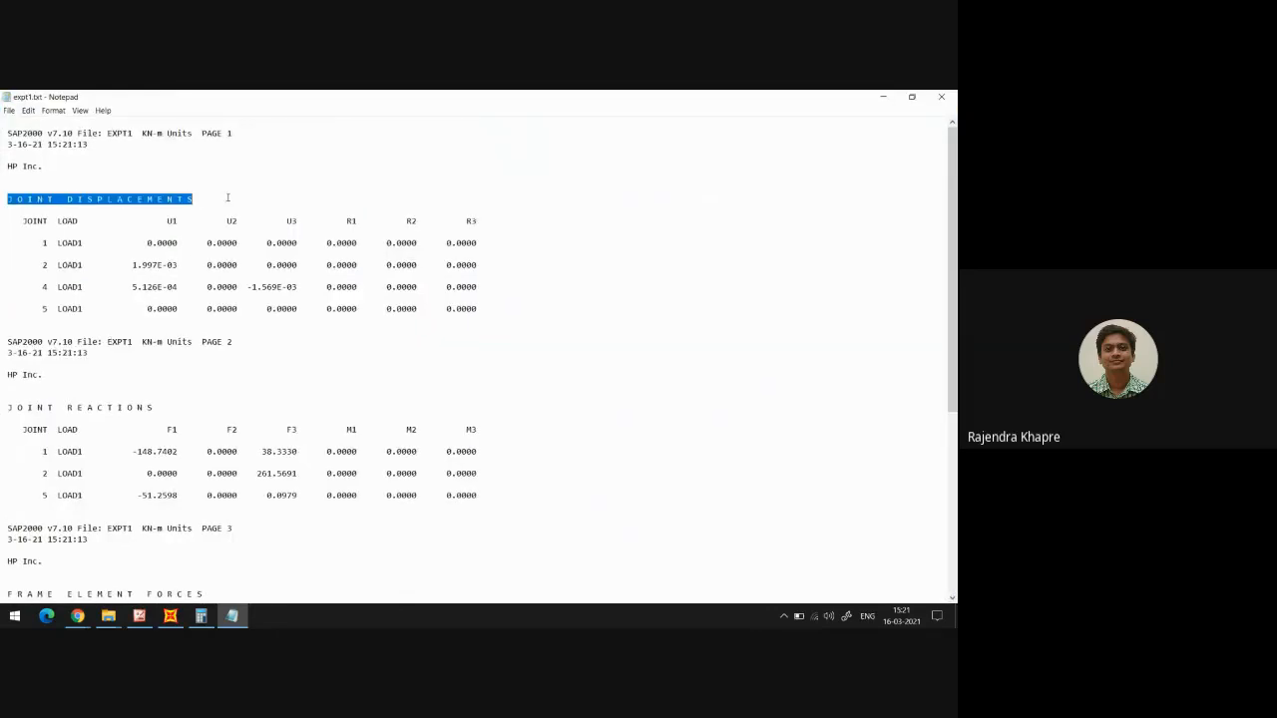
left_click_drag(130, 265, 298, 288)
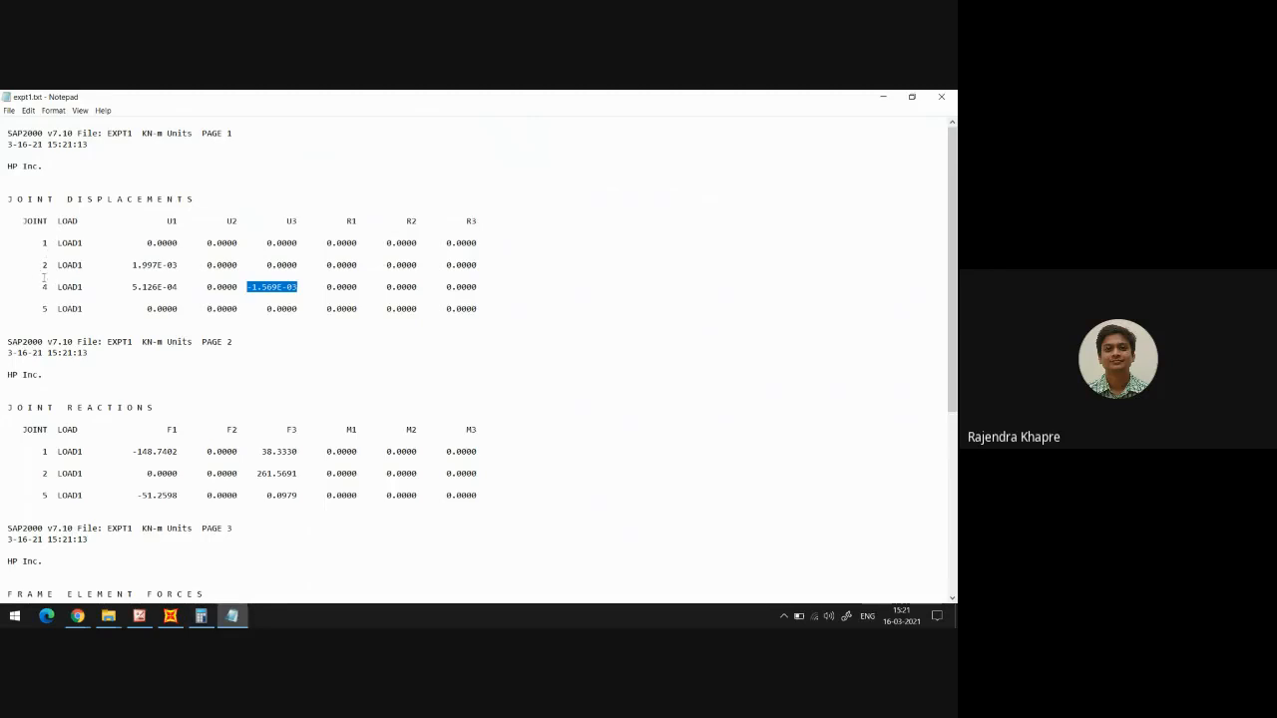
left_click_drag(42, 286, 48, 287)
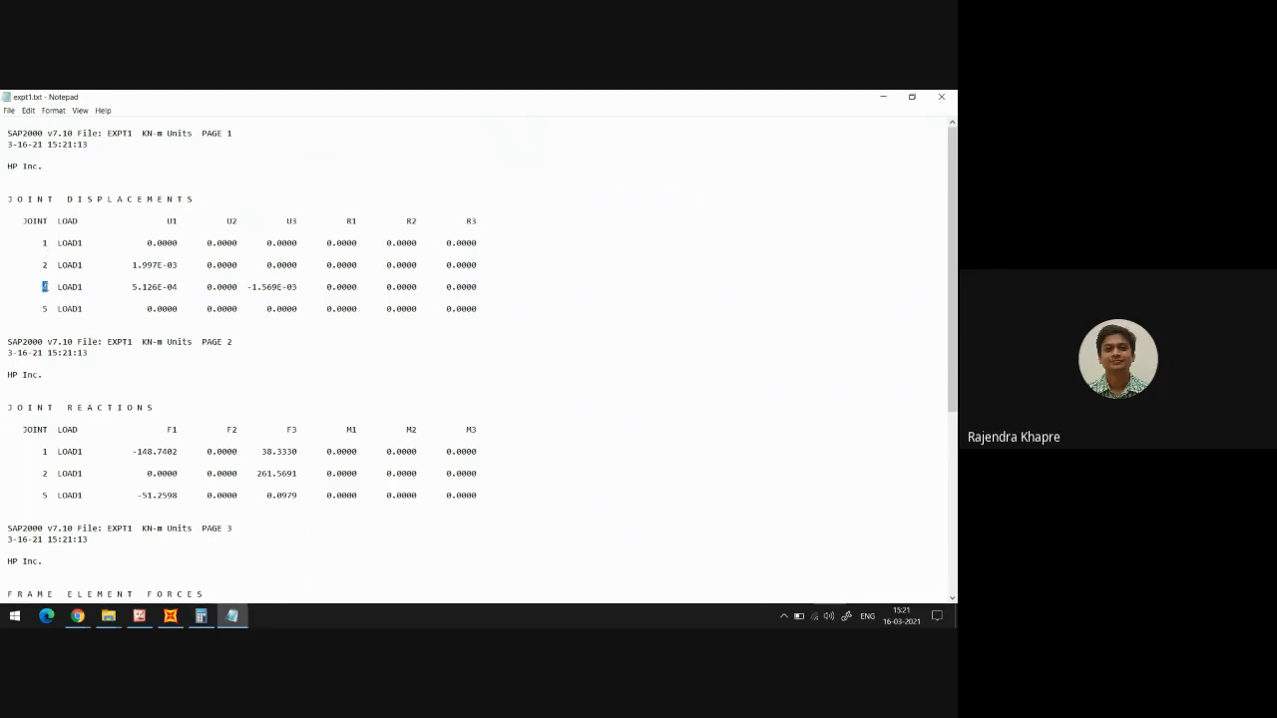
left_click(171, 616)
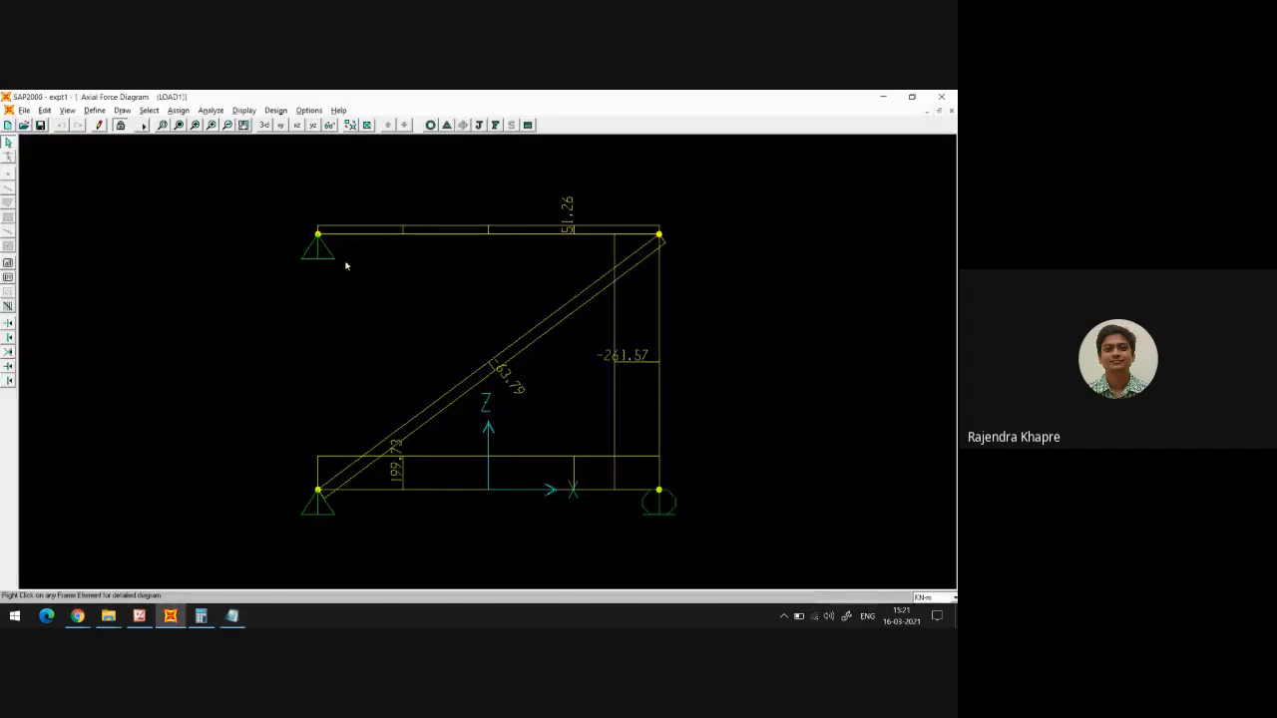
left_click(232, 616)
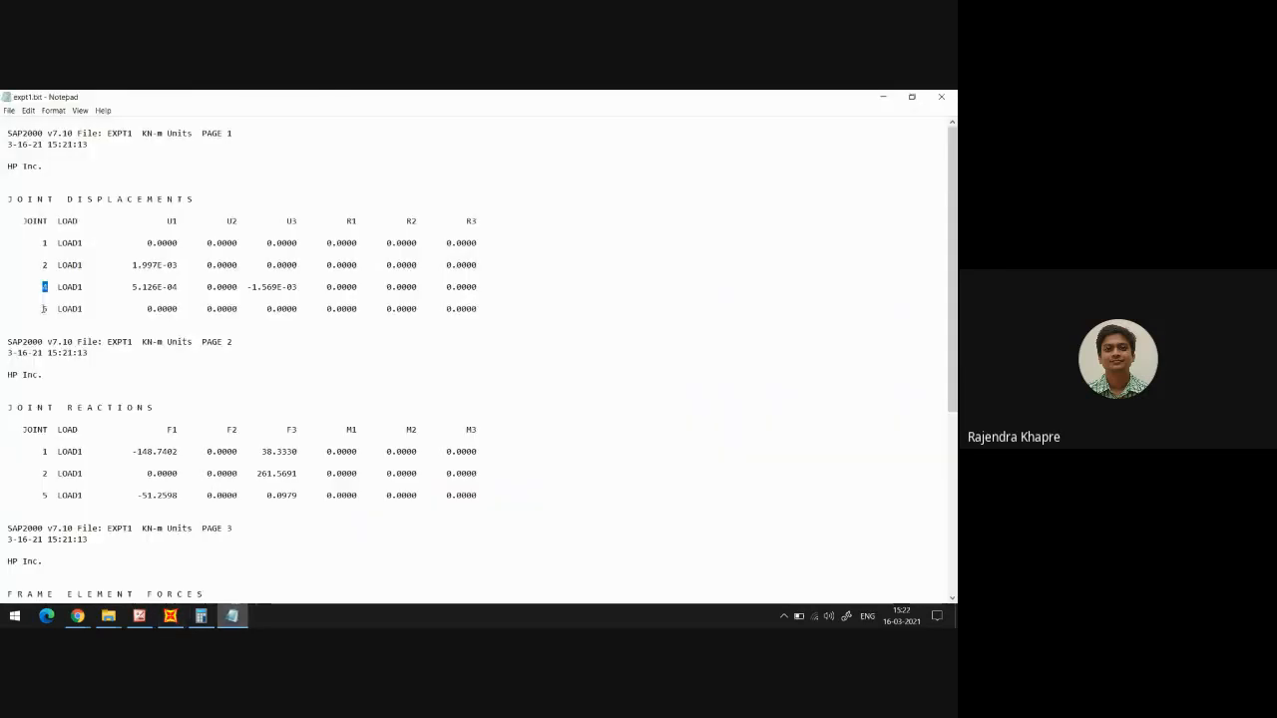
left_click(43, 308)
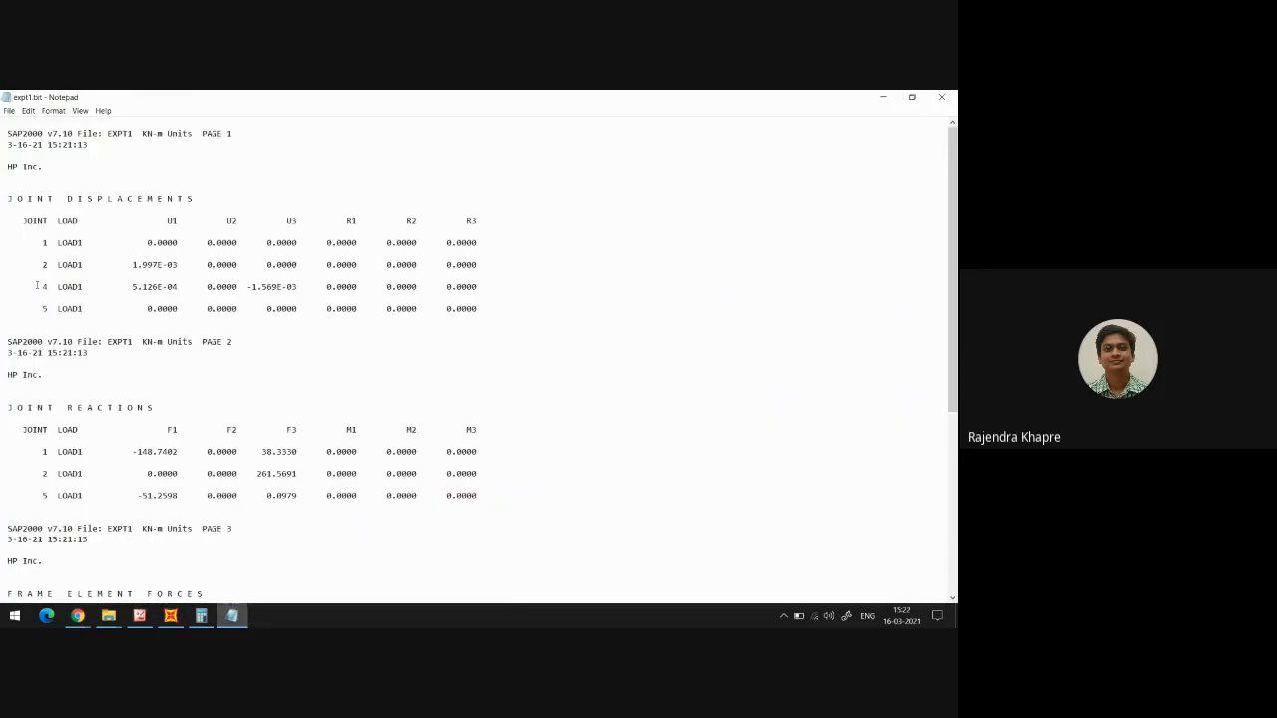
left_click_drag(132, 286, 303, 286)
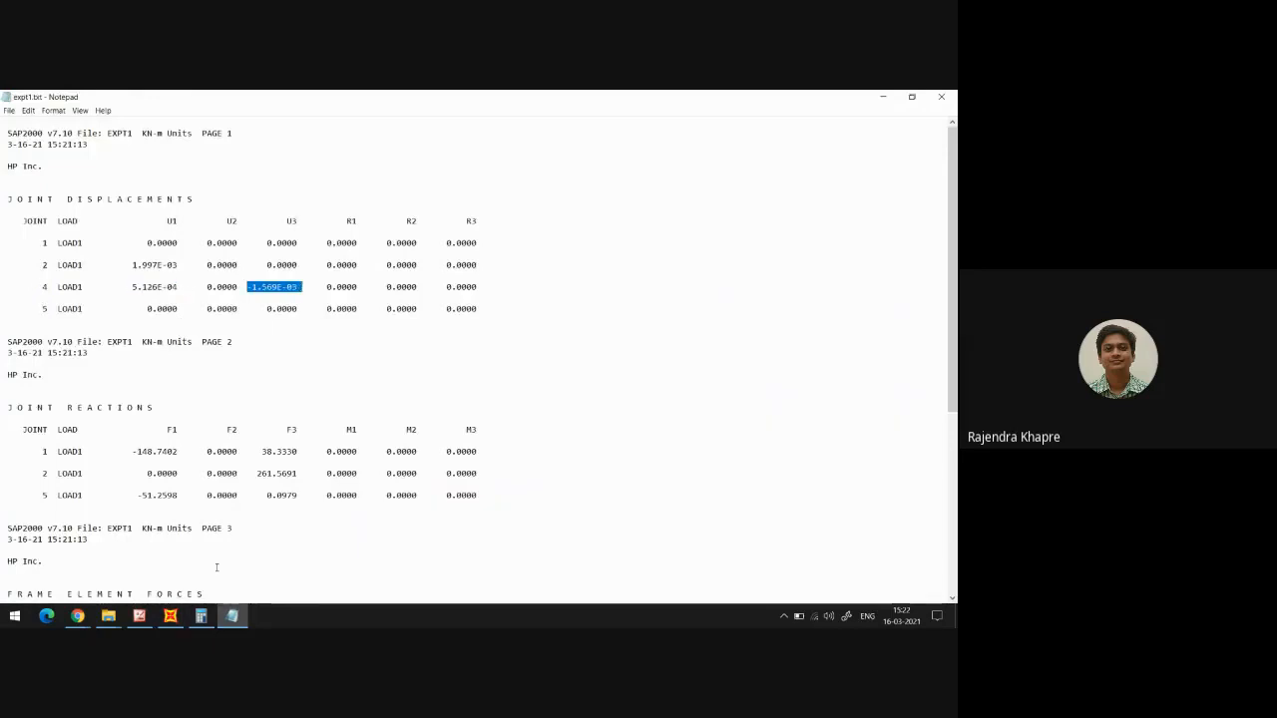
Switch to SAP2000 and display the truss undeformed, then as its deformed shape for LOAD1
left_click(170, 615)
left_click(431, 124)
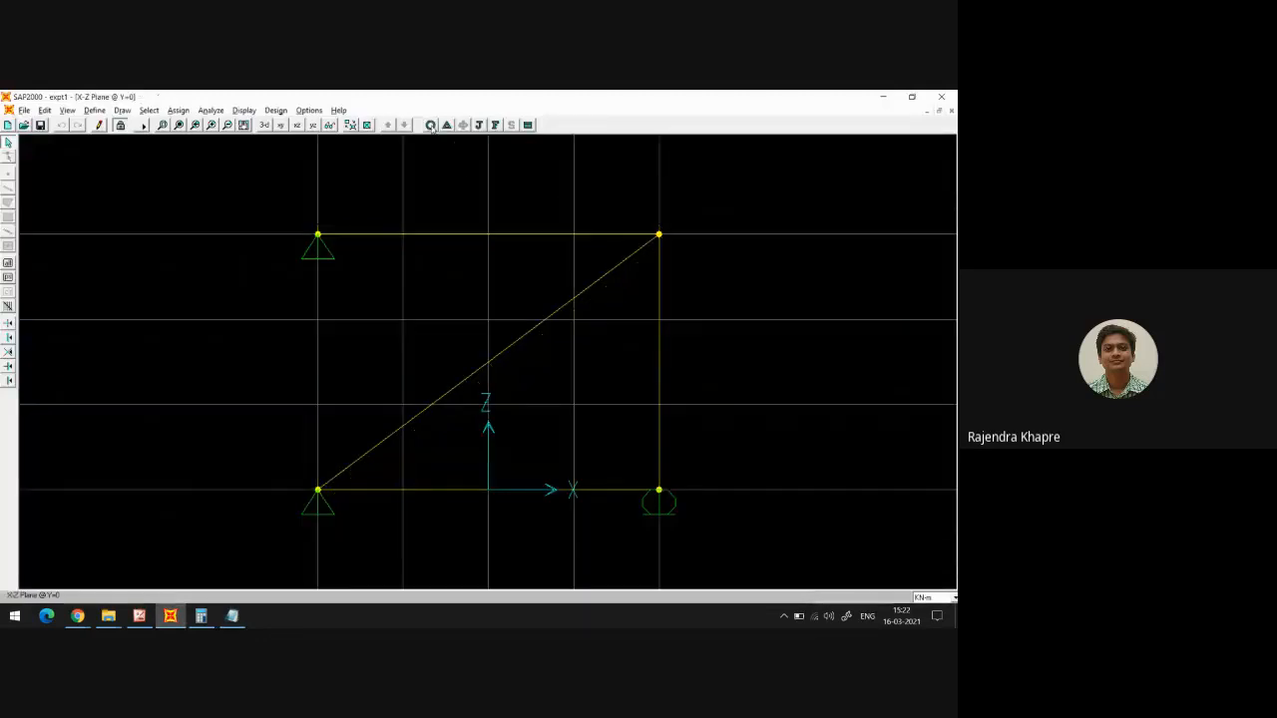
left_click(447, 125)
left_click(514, 400)
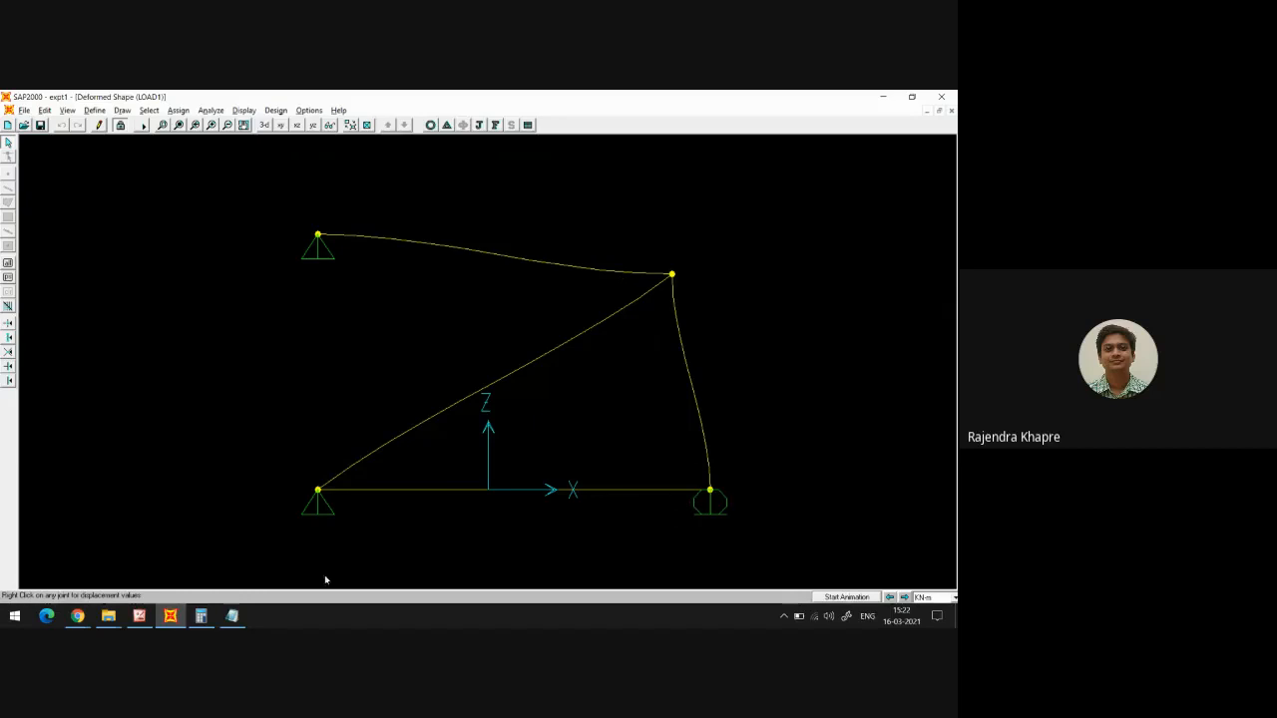
Return to expt1.txt in Notepad and compare the displacements of joint 4 with the deformed shape
left_click(232, 615)
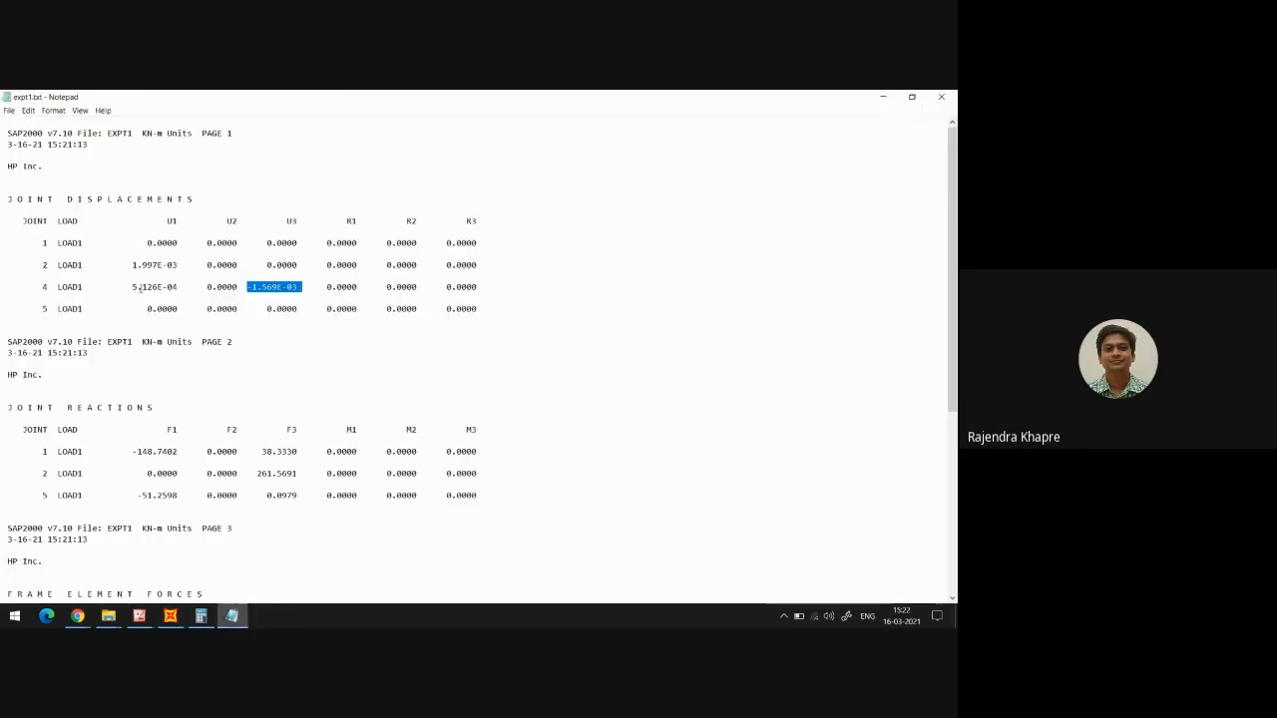
left_click_drag(129, 264, 298, 283)
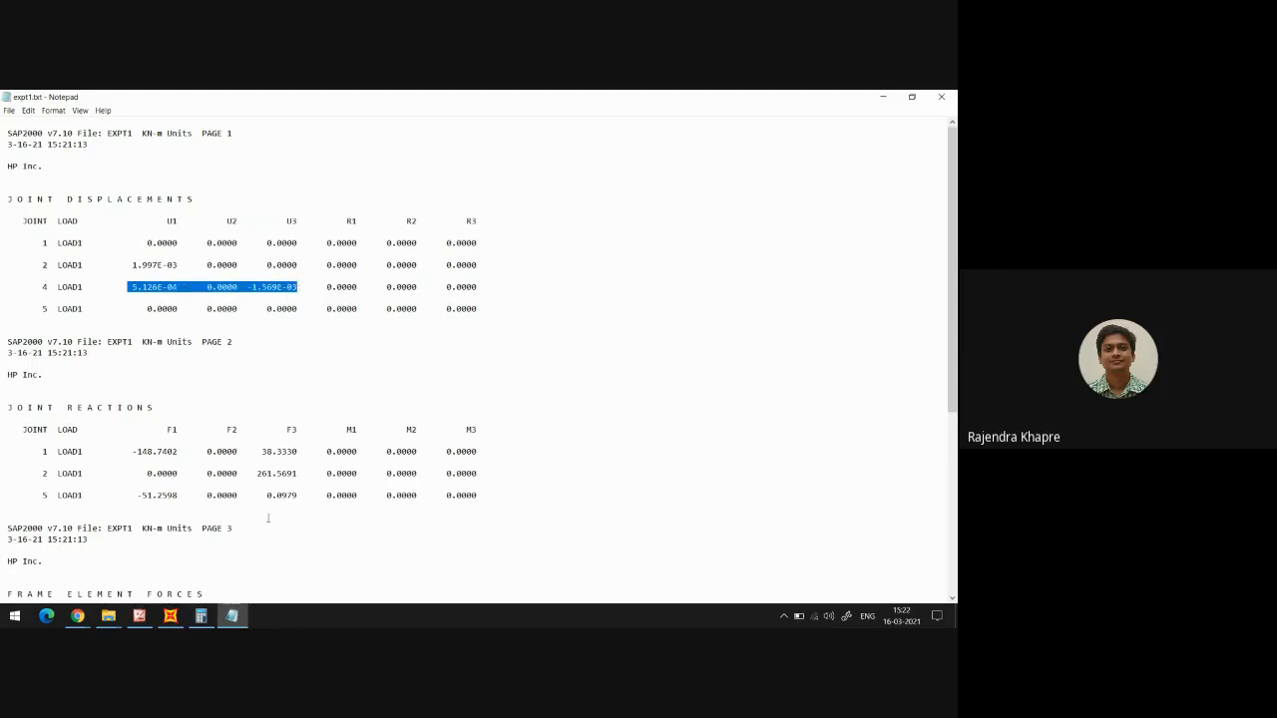
scroll(267, 517, "down", 1)
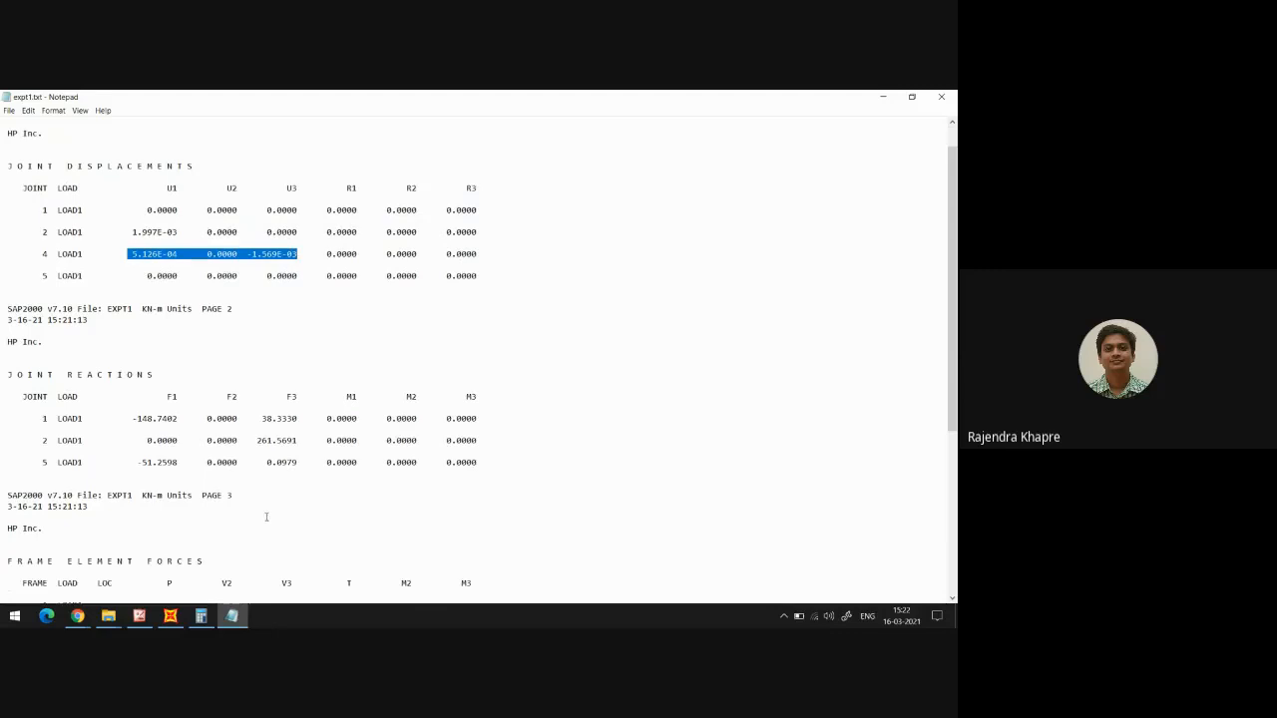
Examine the joint reactions table in expt1.txt, covering F1 and F3 at joint 1, F3 at joint 2, and F1 and F3 at joint 5
double_click(142, 418)
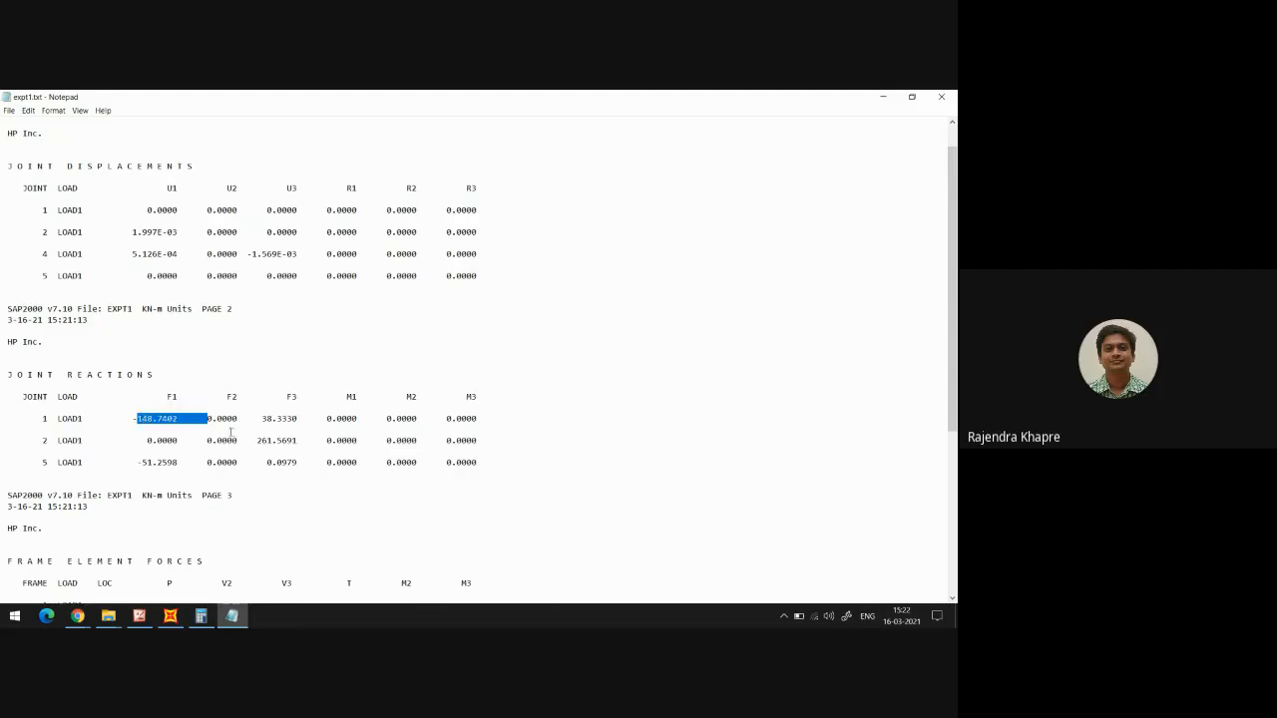
double_click(279, 418)
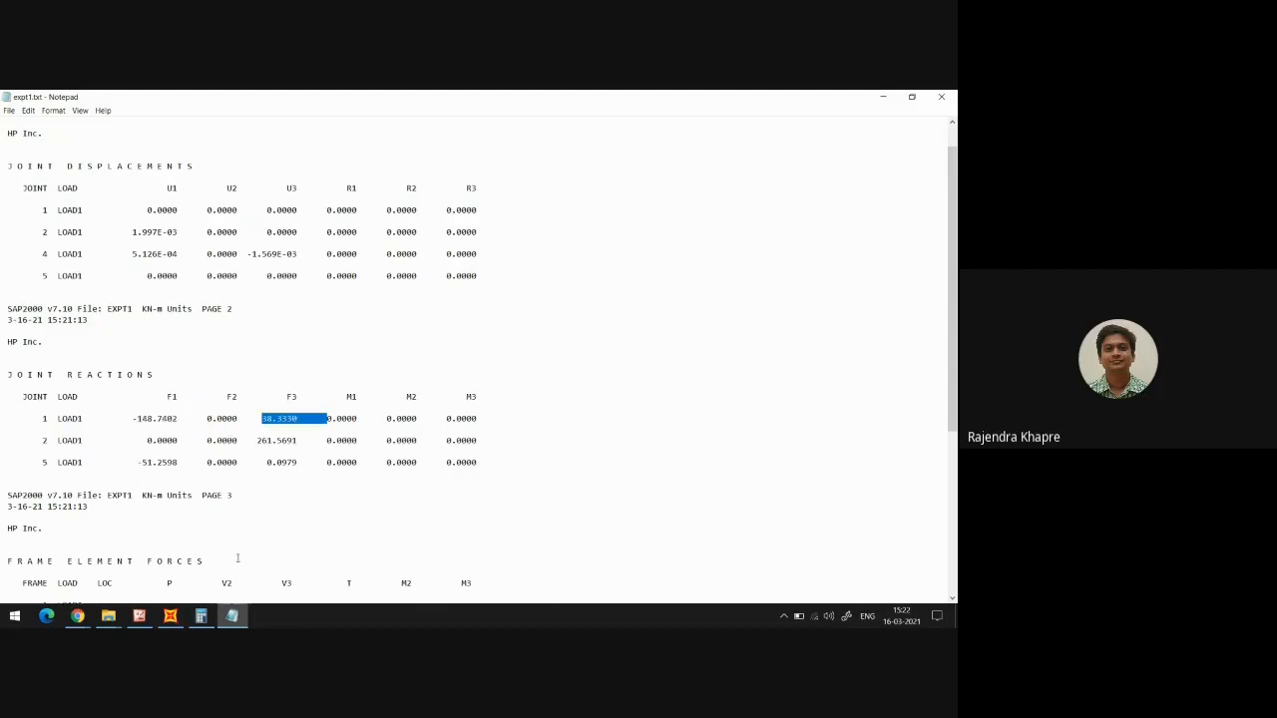
double_click(259, 440)
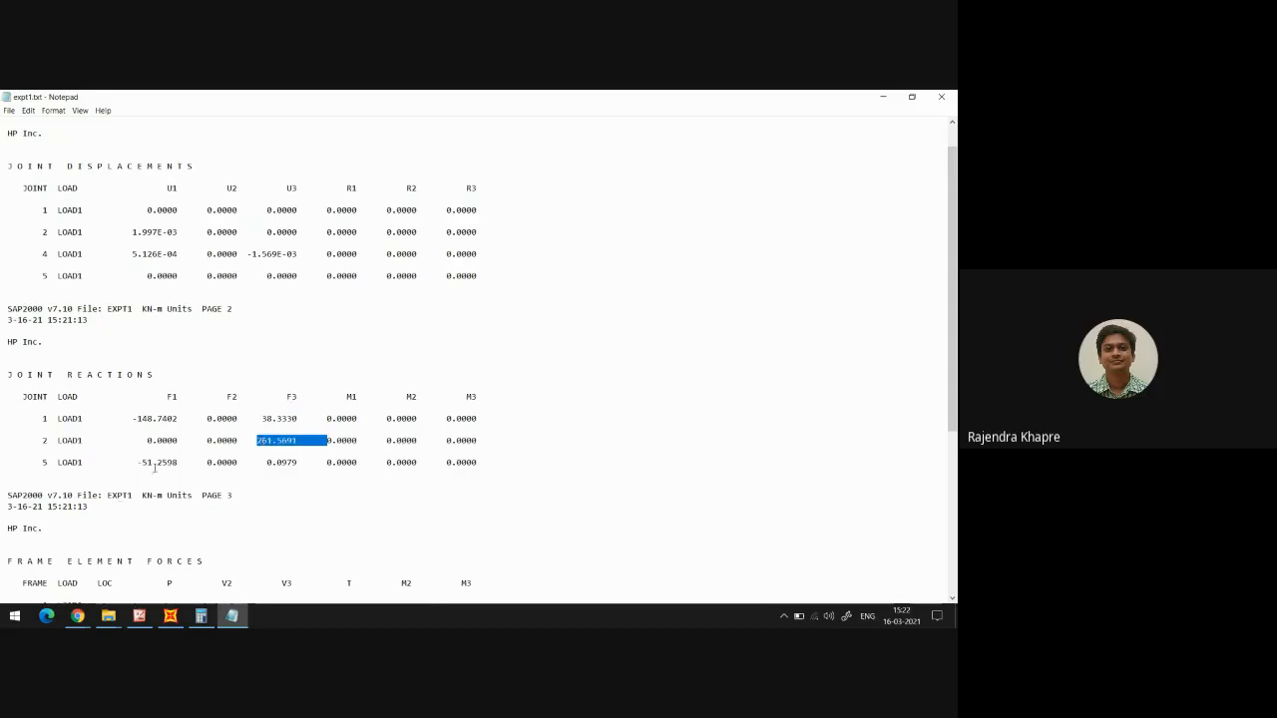
double_click(156, 462)
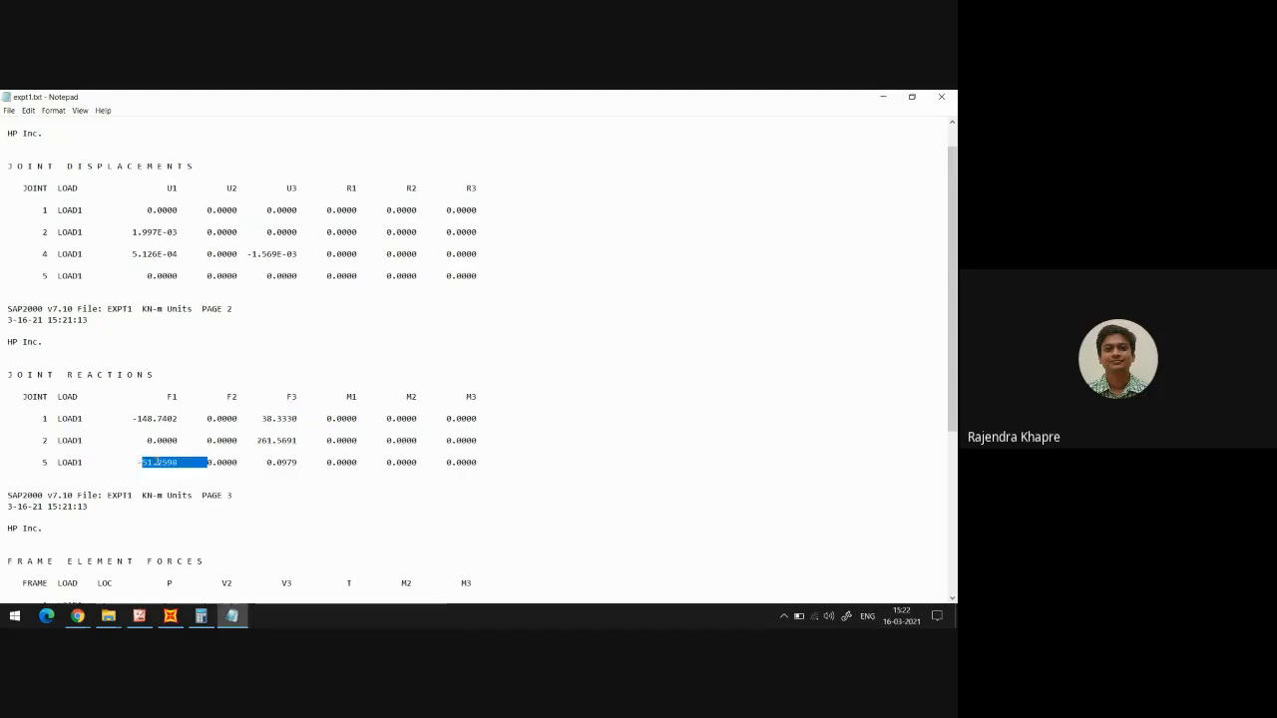
double_click(281, 462)
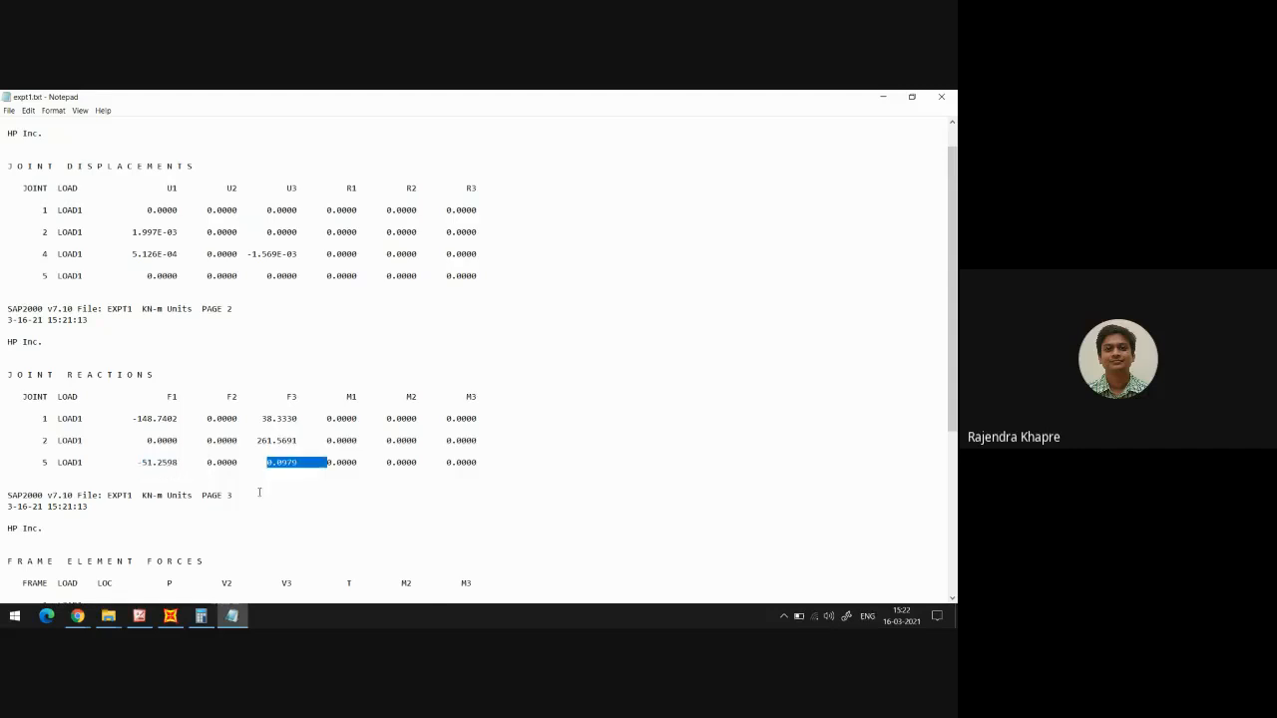
Check the axial force P of frame 1 in the frame element forces table, and display the LOAD1 axial force diagram with values in SAP2000
scroll(240, 447, "down", 8)
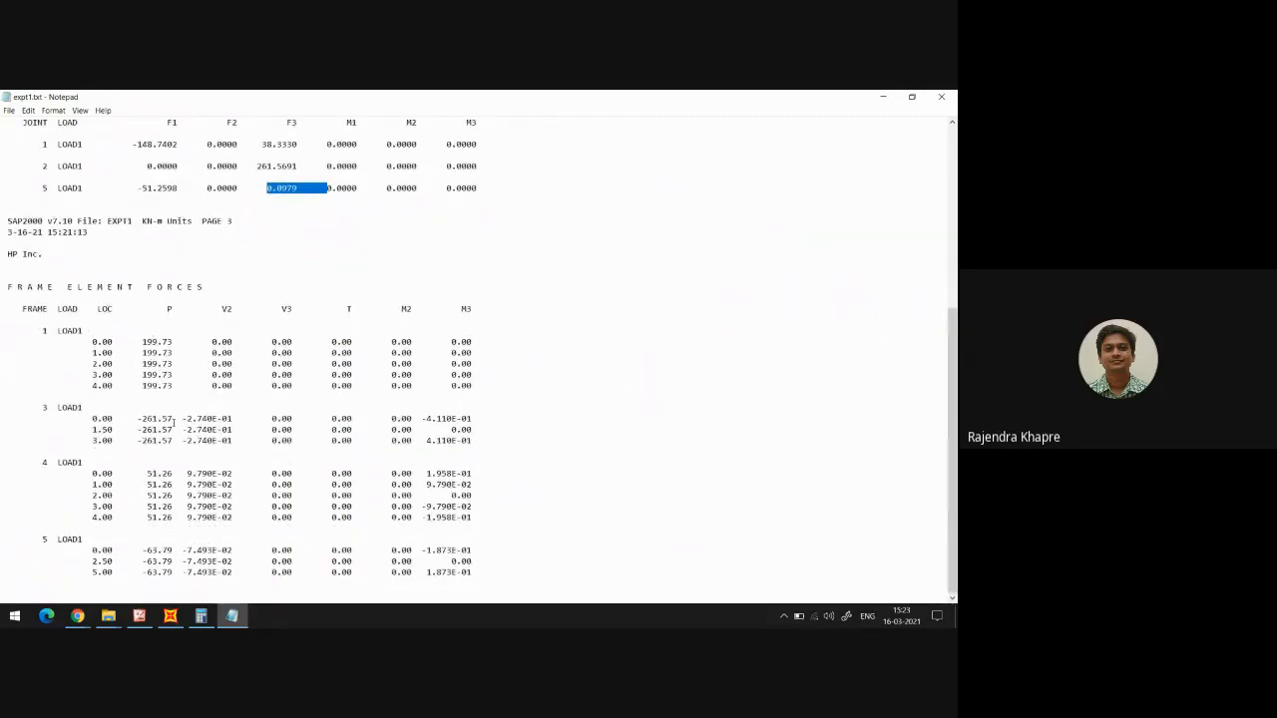
left_click_drag(142, 342, 174, 353)
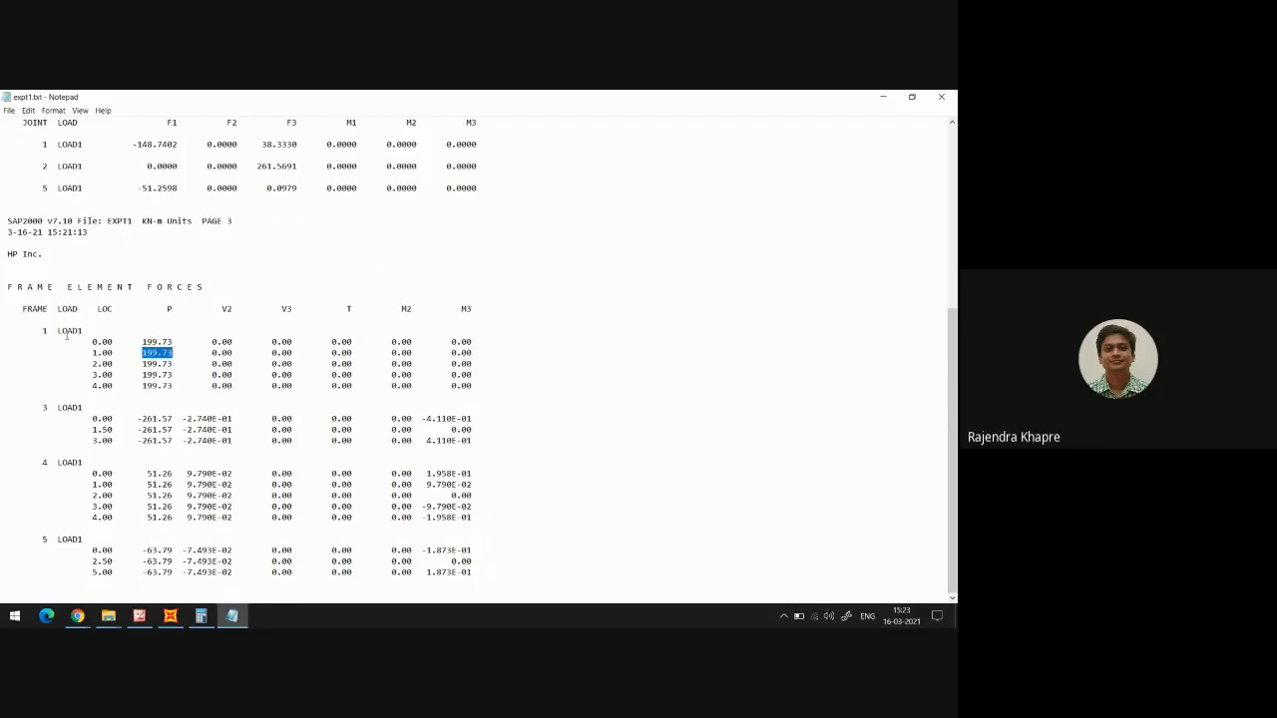
key("alt+Tab")
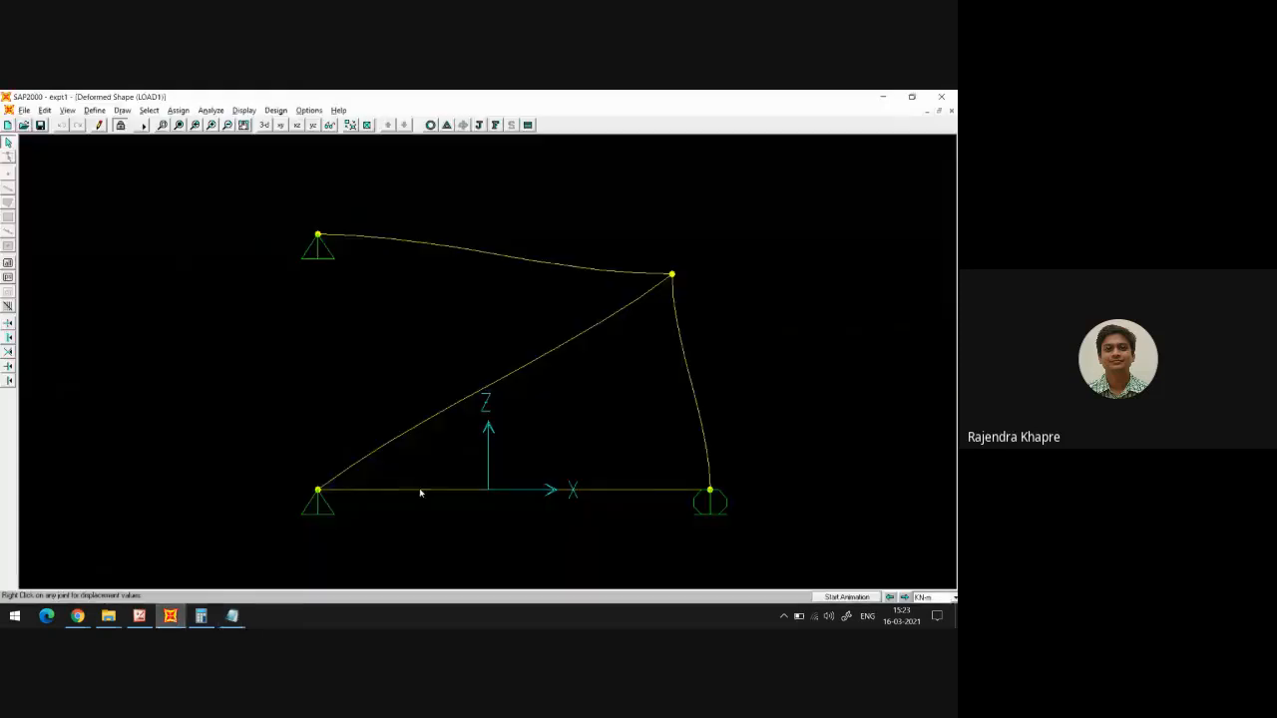
left_click(496, 125)
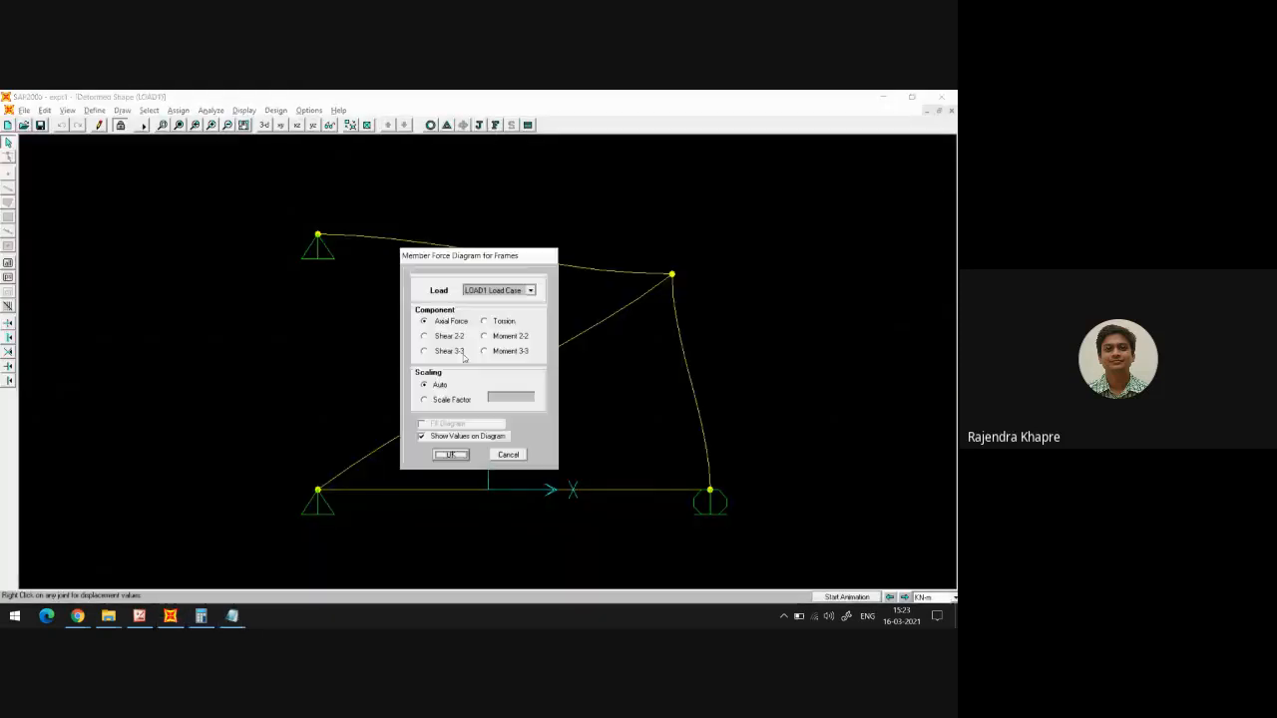
left_click(445, 454)
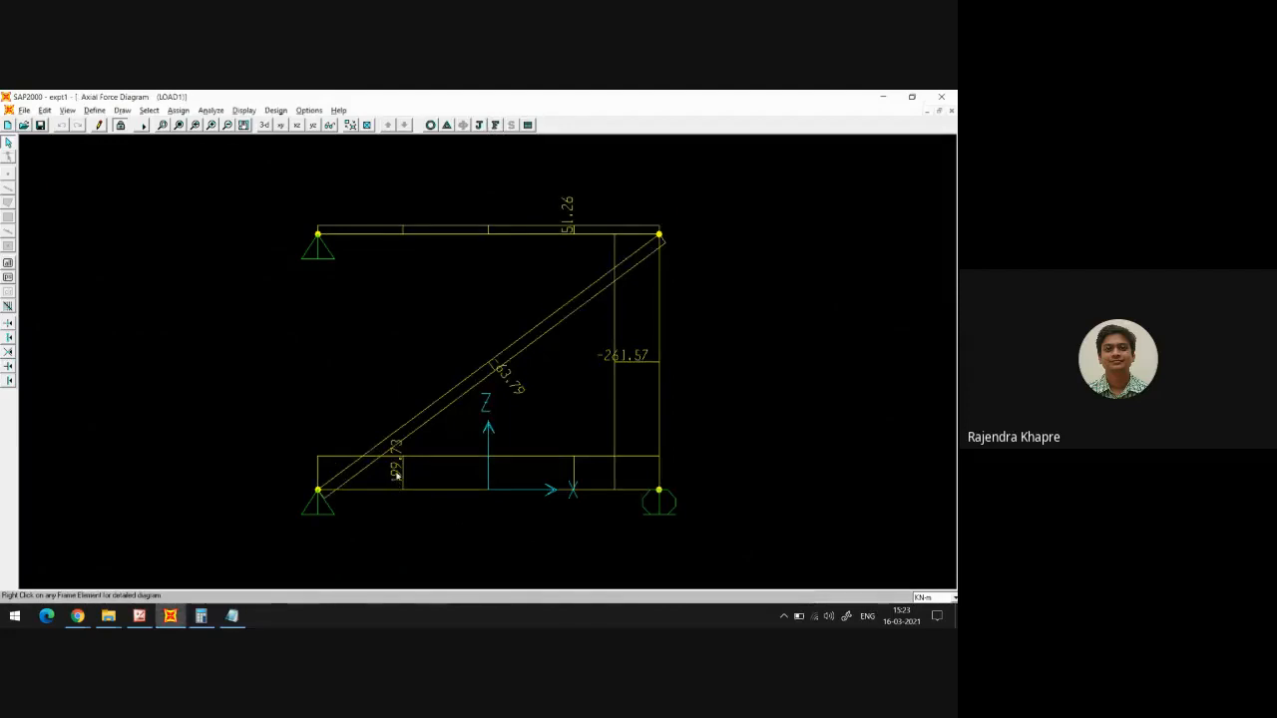
Compare the axial forces P of frames 3, 4 and 5 in expt1.txt with the axial force diagram in SAP2000
left_click(232, 615)
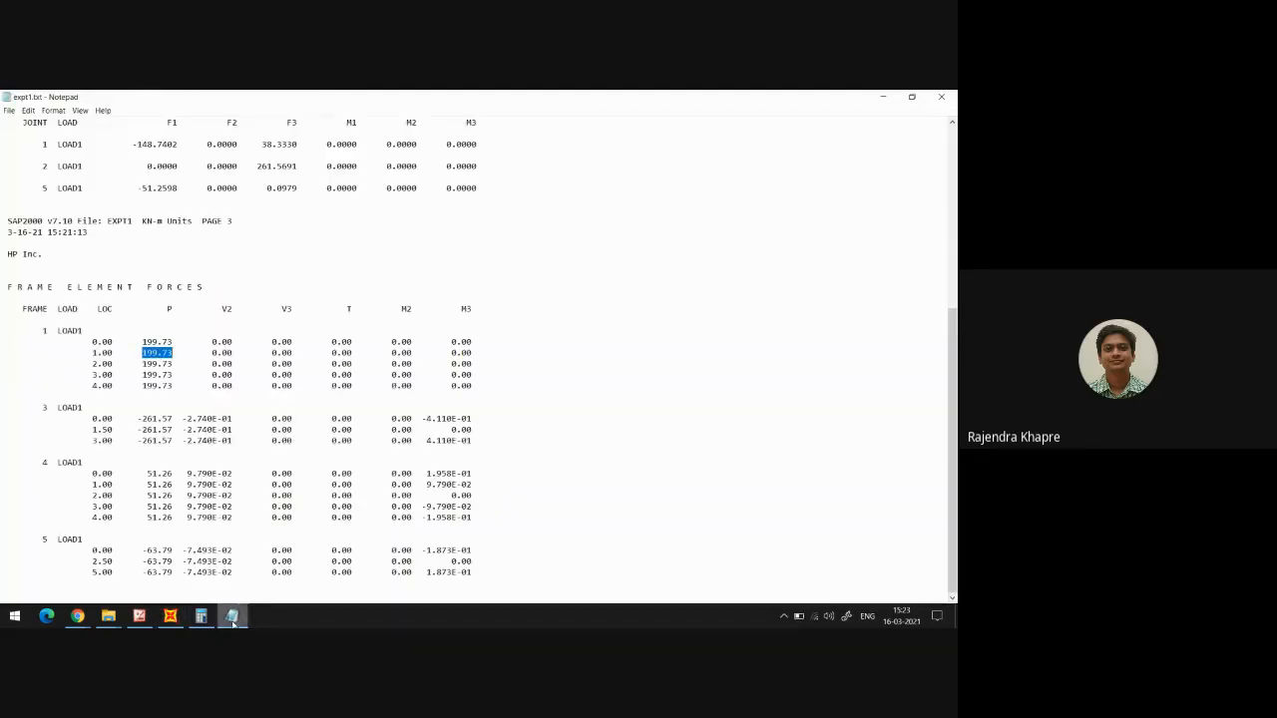
left_click_drag(138, 418, 176, 419)
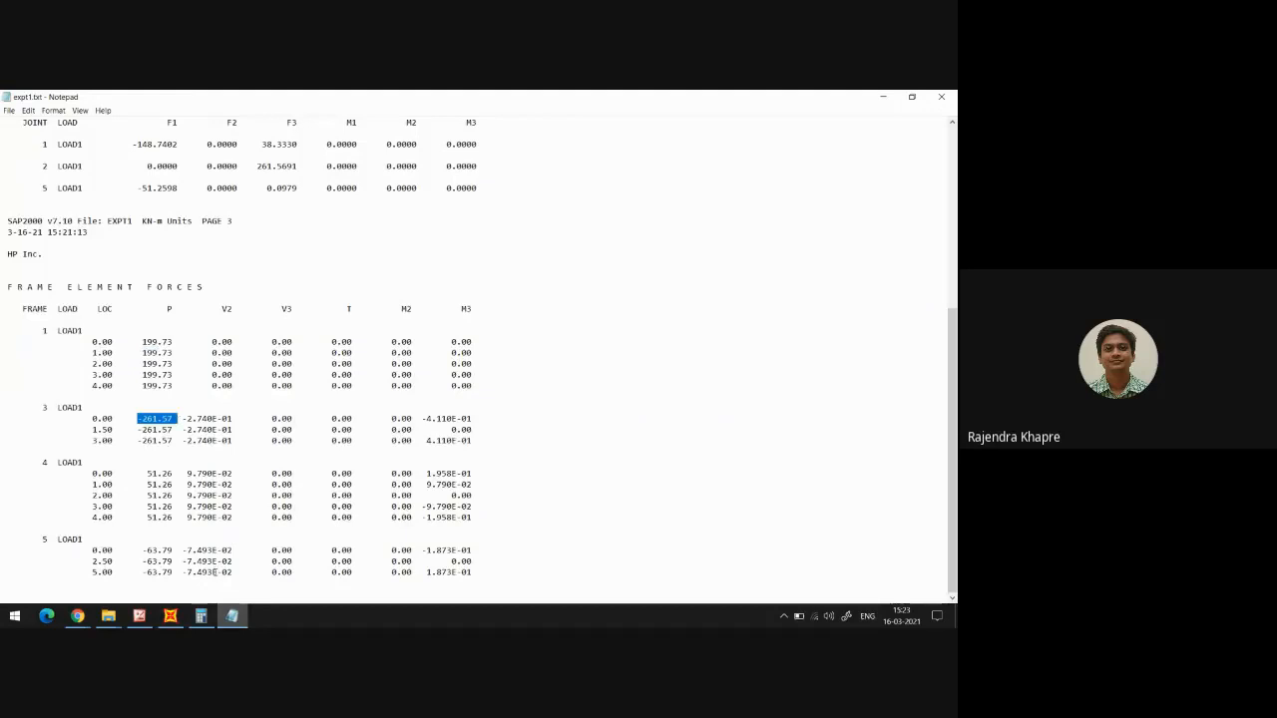
left_click(170, 615)
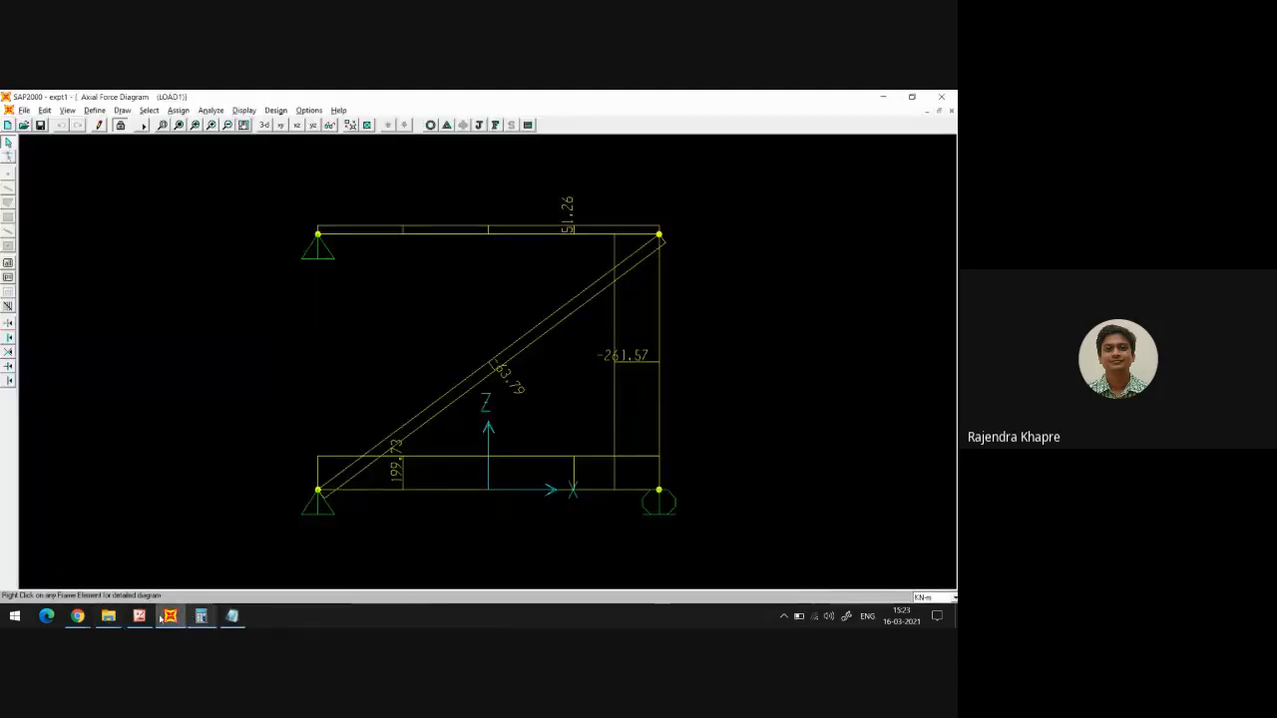
mouse_move(194, 622)
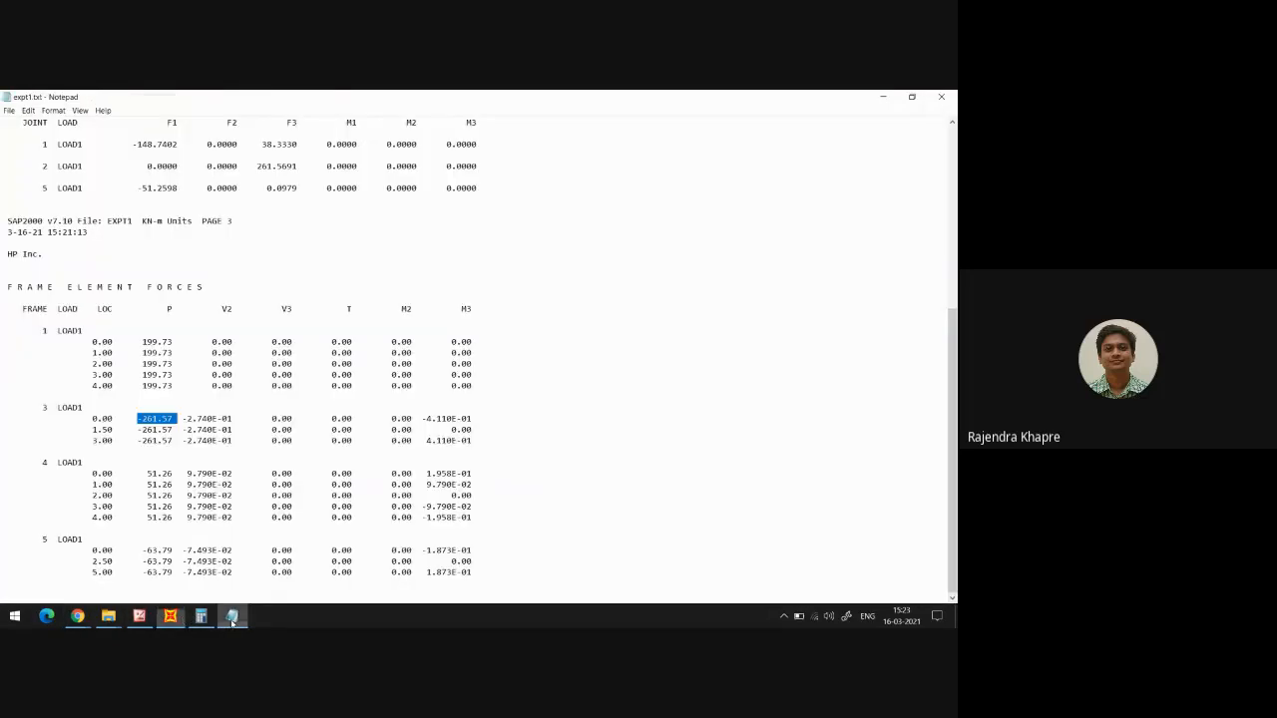
left_click(178, 521)
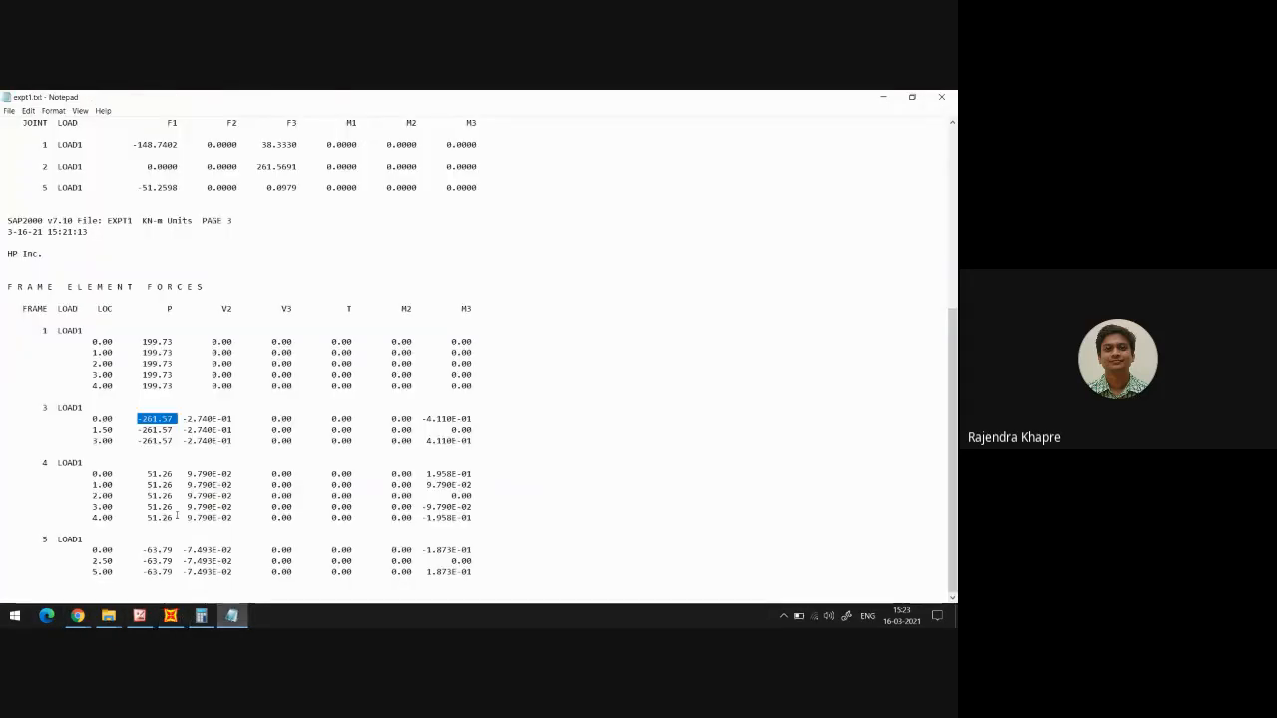
left_click_drag(149, 473, 187, 474)
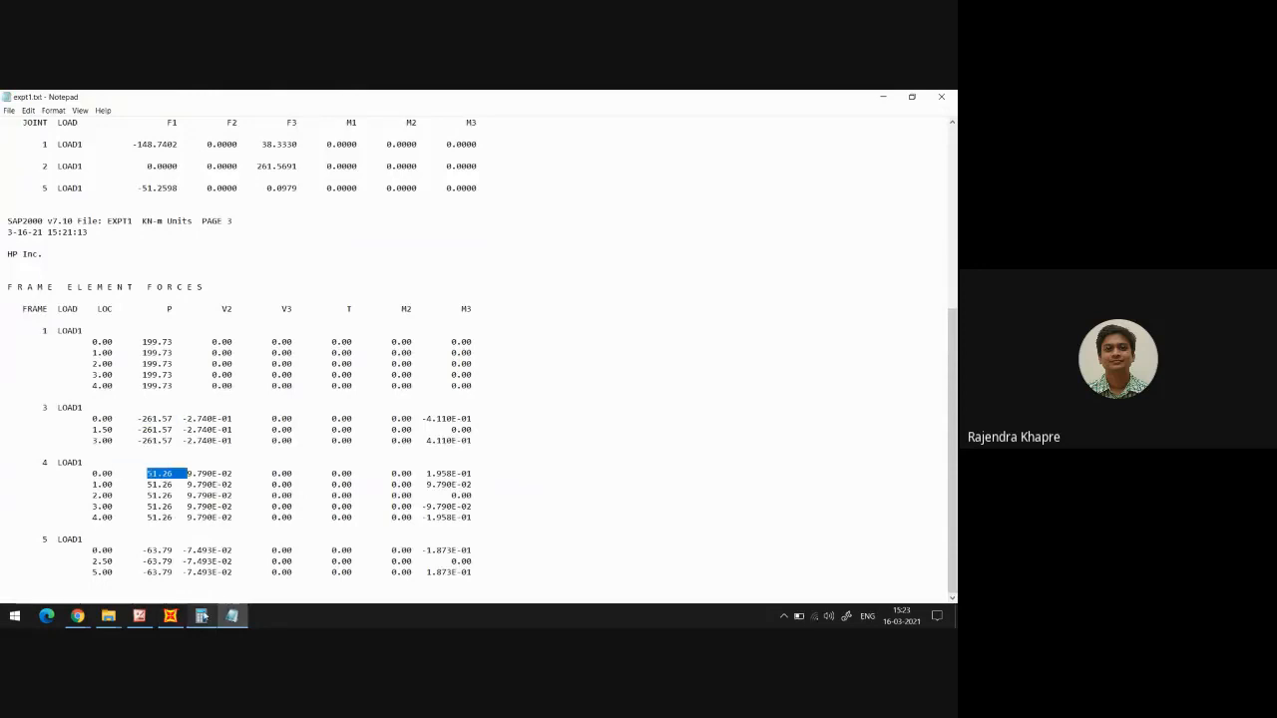
left_click(171, 615)
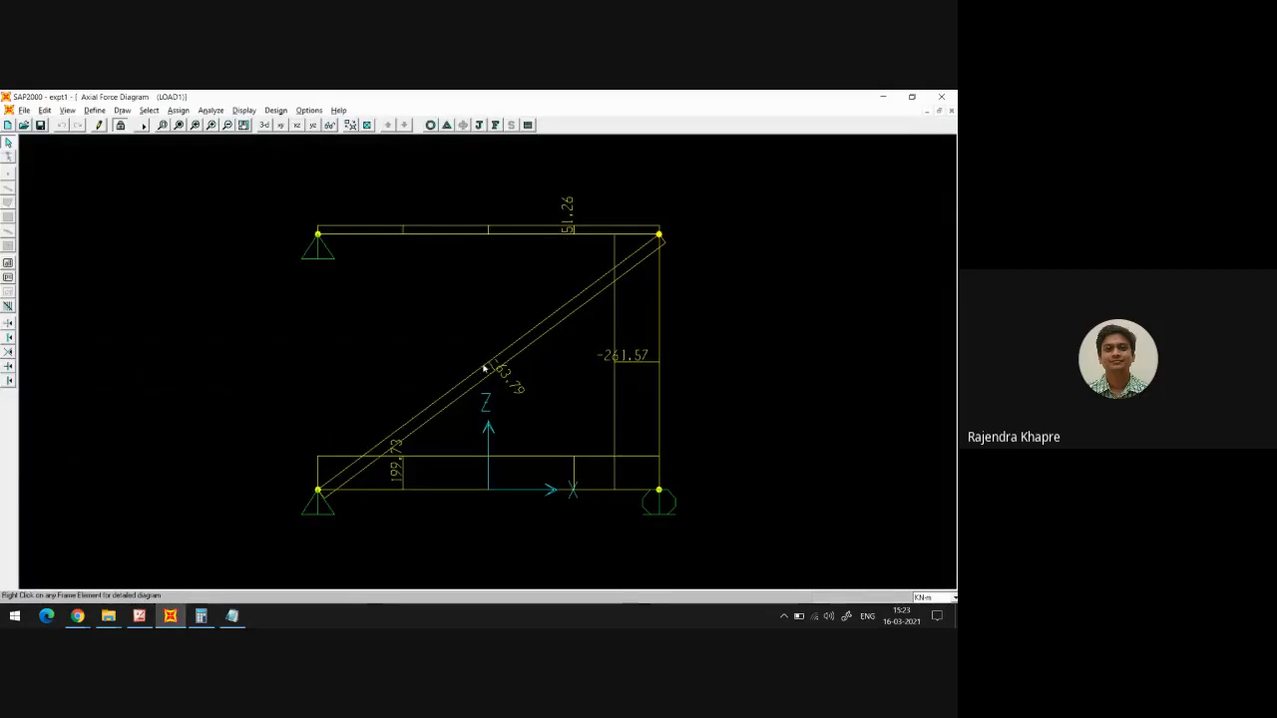
left_click(233, 615)
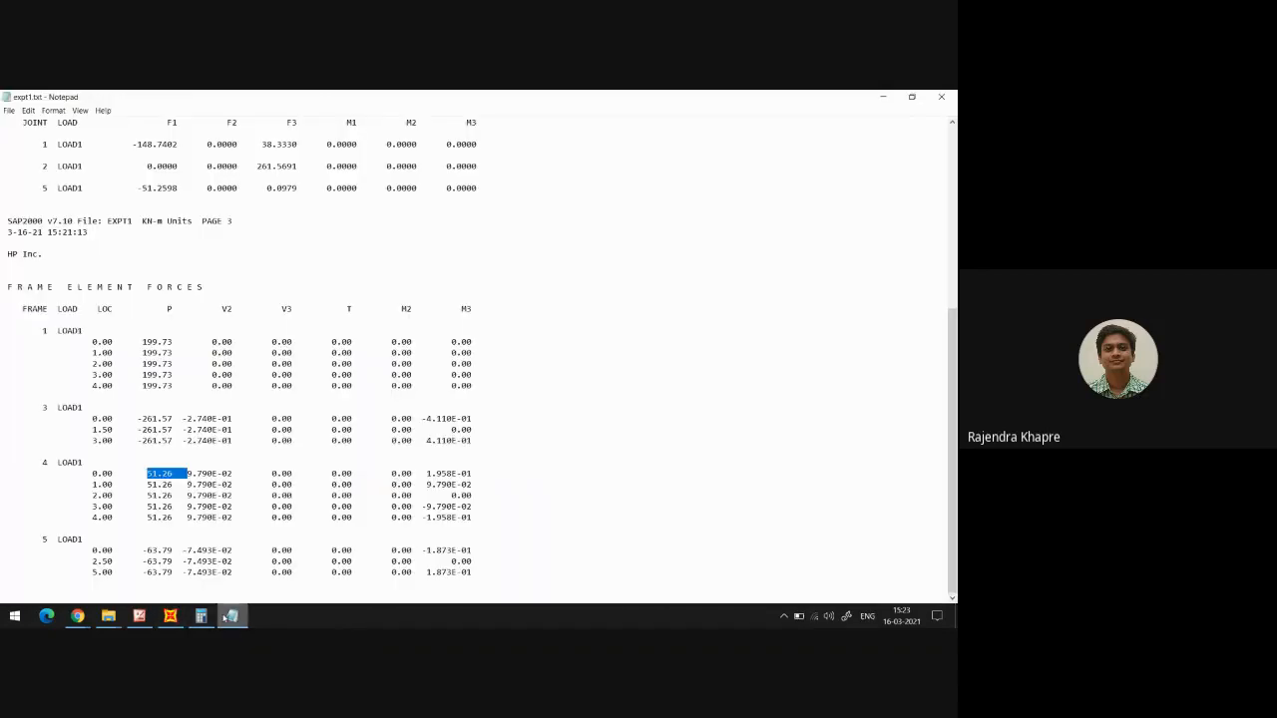
double_click(150, 555)
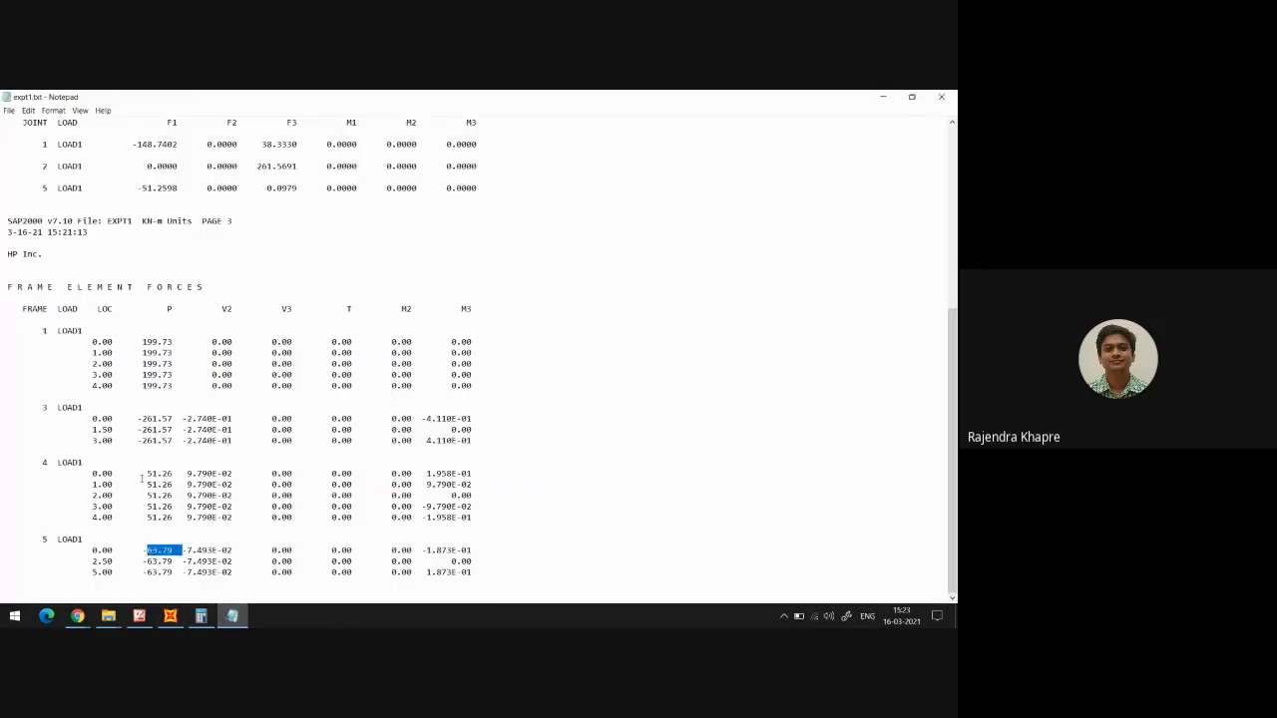
Return to the beginning of the expt1.txt output tables and close the file
scroll(144, 498, "up", 6)
scroll(142, 477, "up", 3)
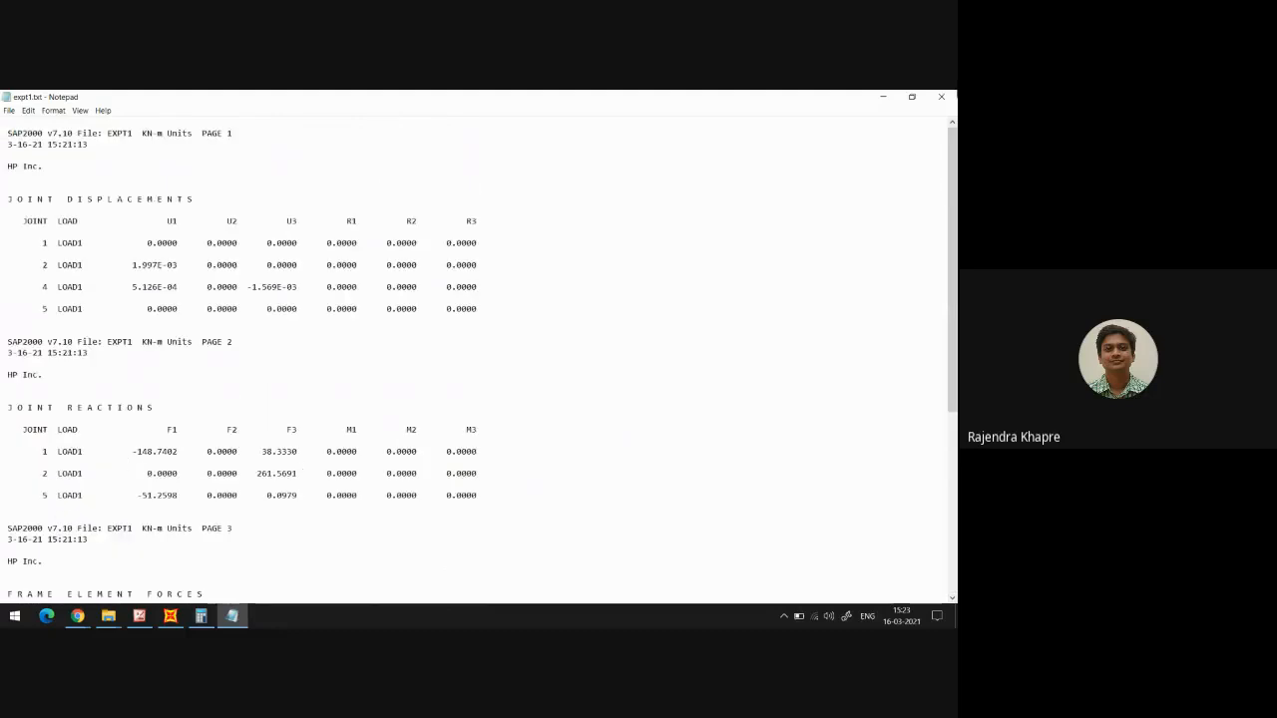
left_click(941, 96)
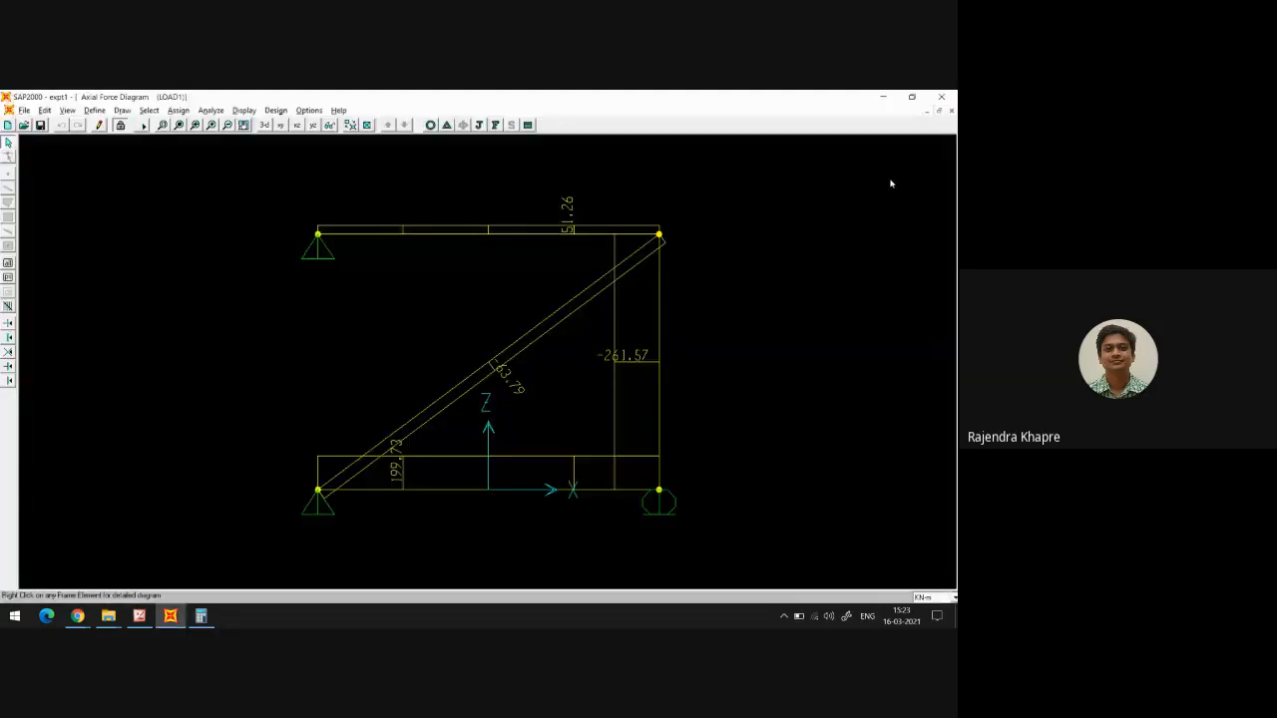
Switch to the Google Meet call in Chrome and stop presenting the screen
left_click(76, 616)
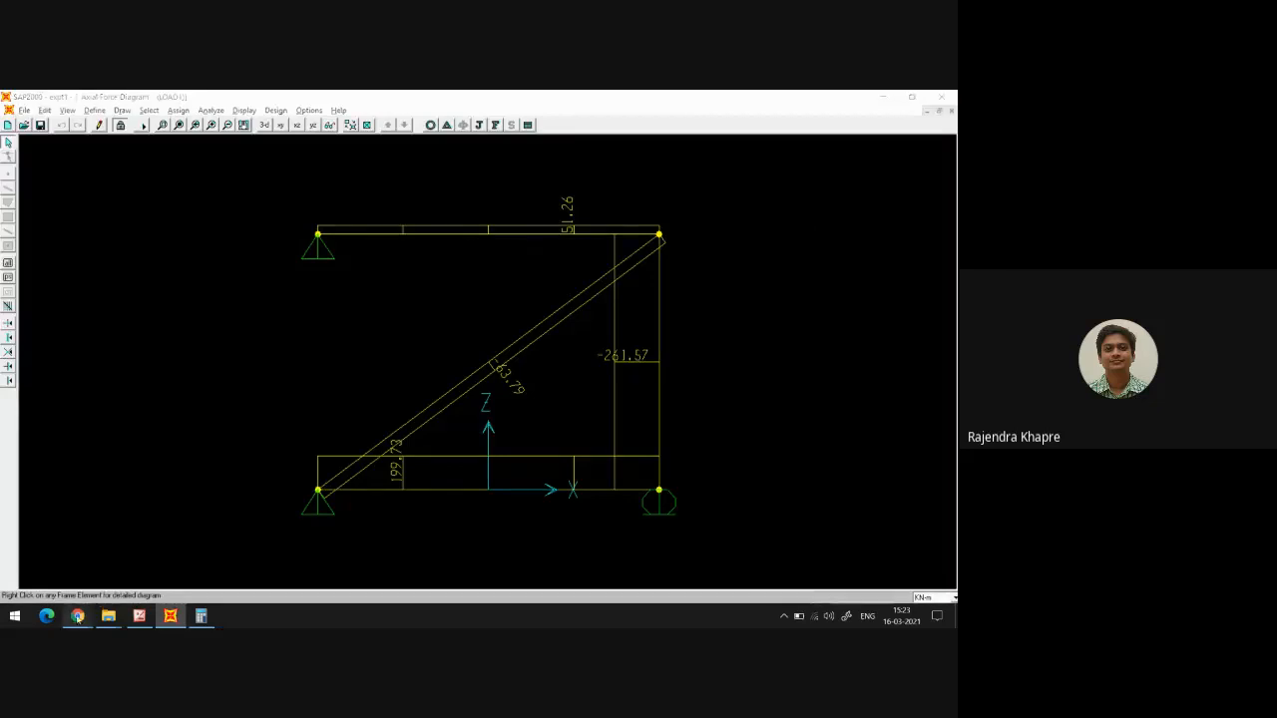
left_click(73, 576)
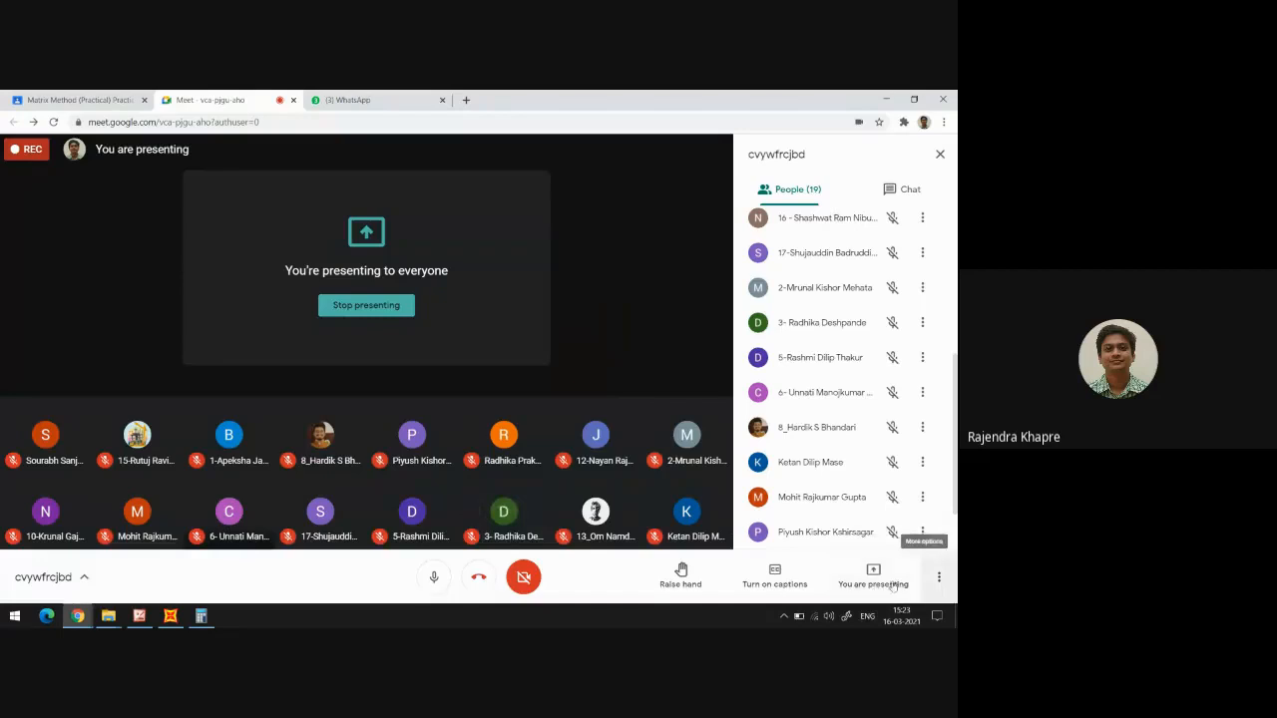
left_click(888, 586)
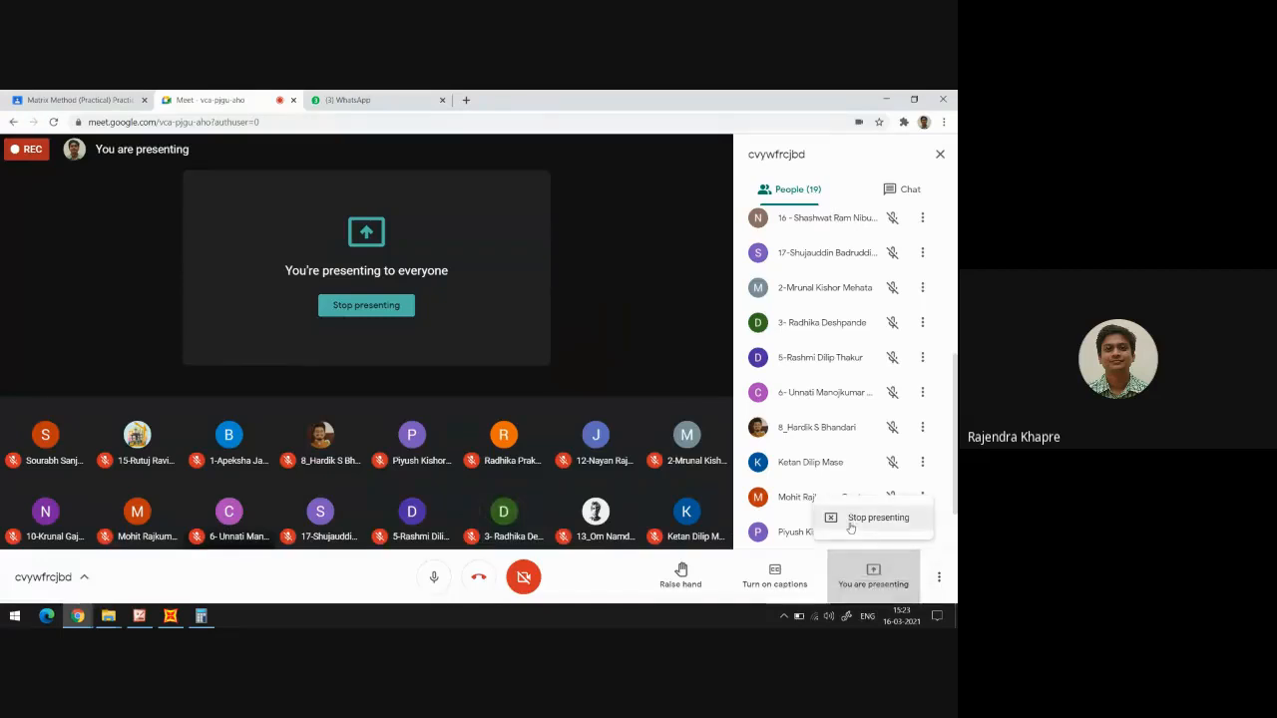
left_click(850, 518)
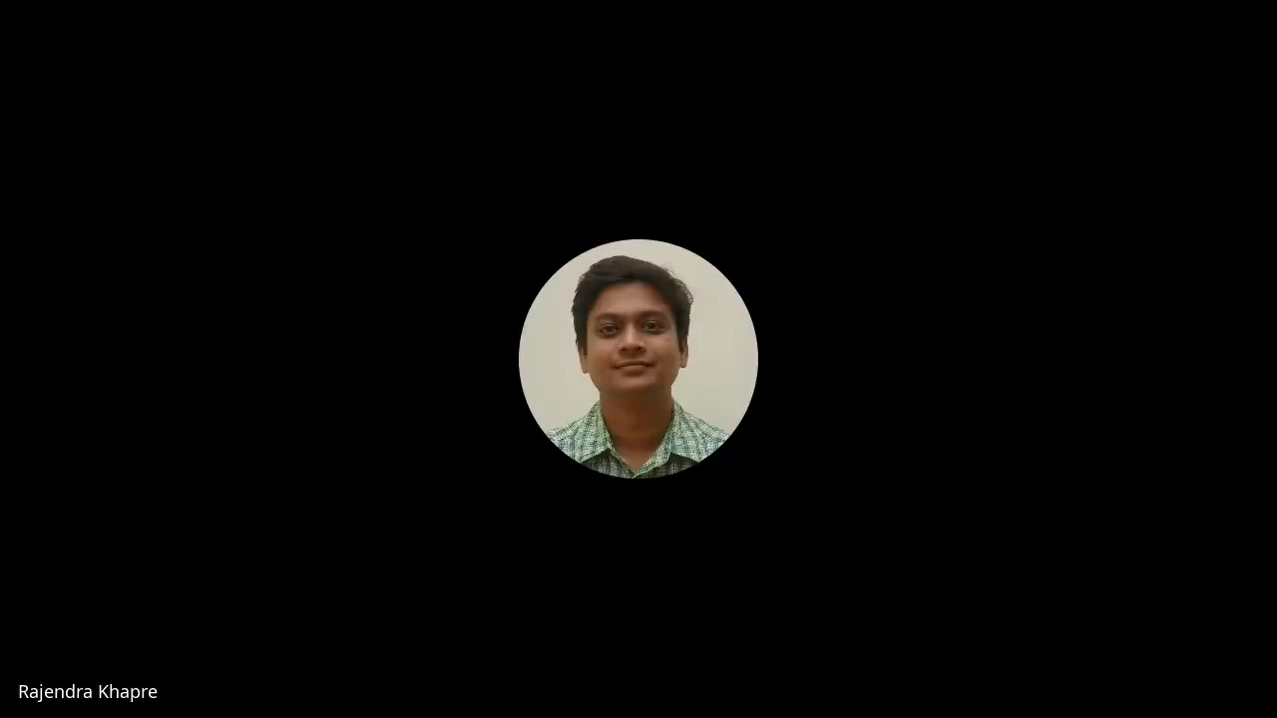